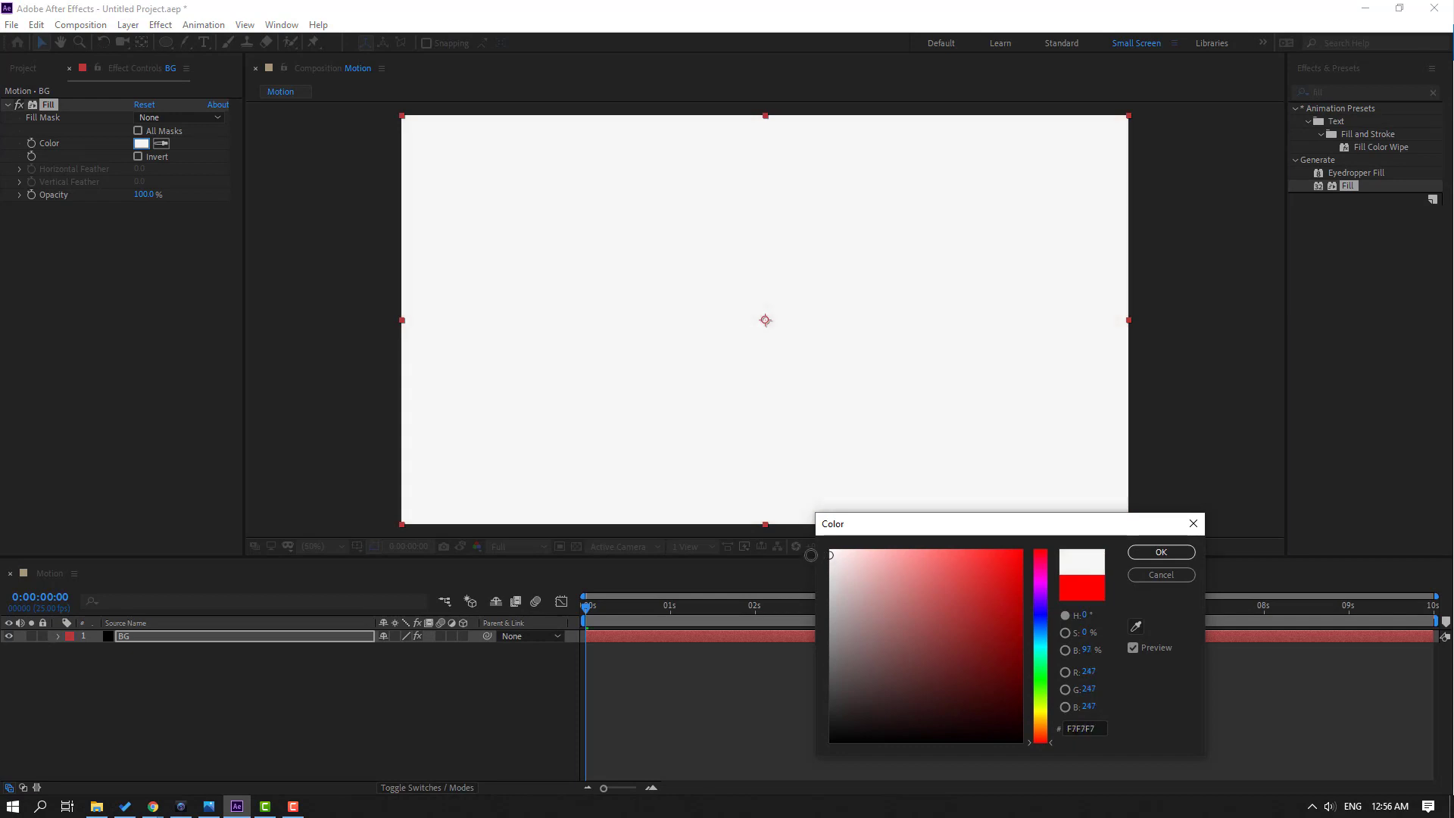
# Step: Accept F7F7F7 as the BG layer's fill color and lock the layer
pyautogui.click(1161, 552)
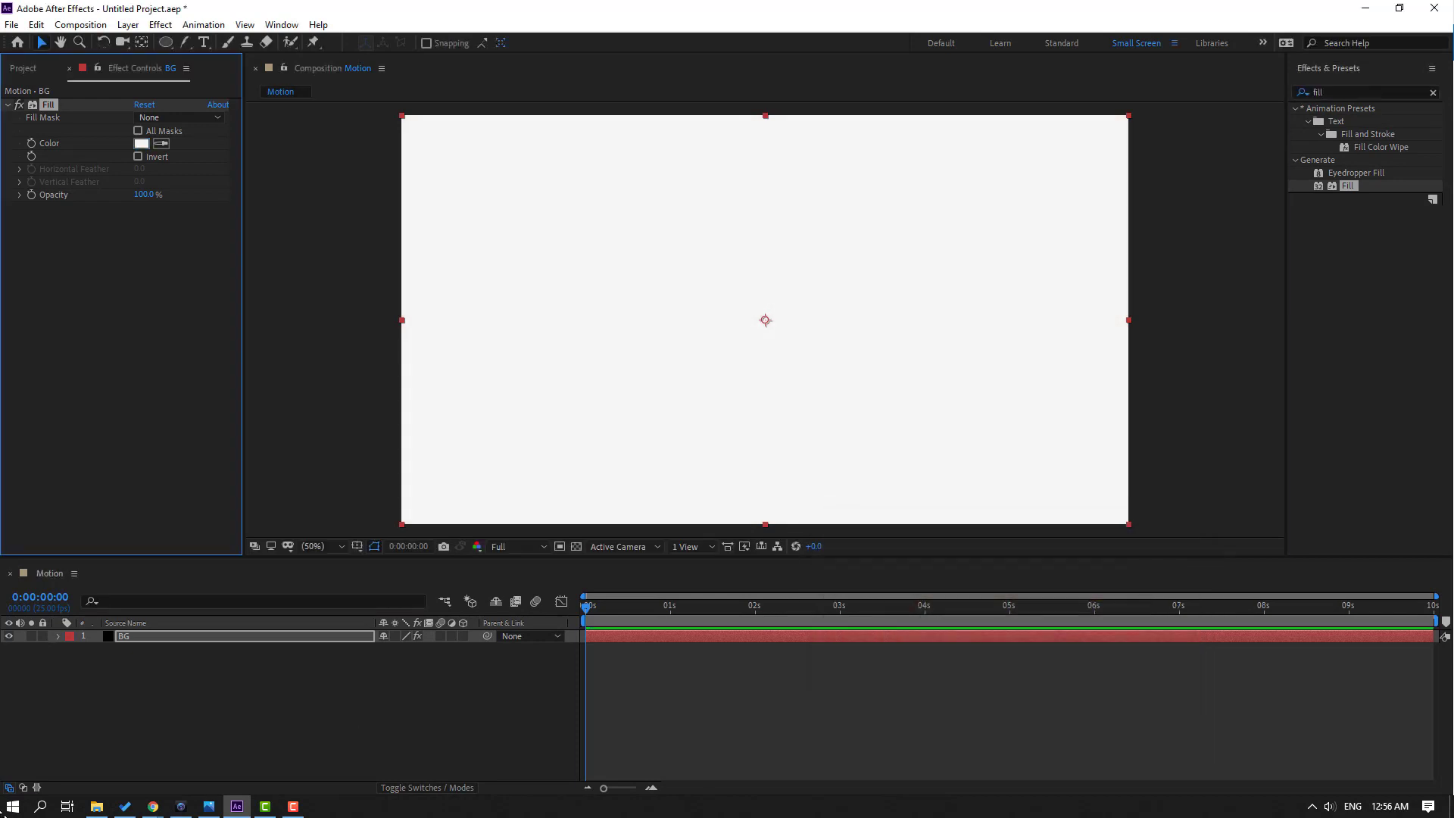
pyautogui.click(151, 717)
pyautogui.click(124, 639)
pyautogui.click(42, 636)
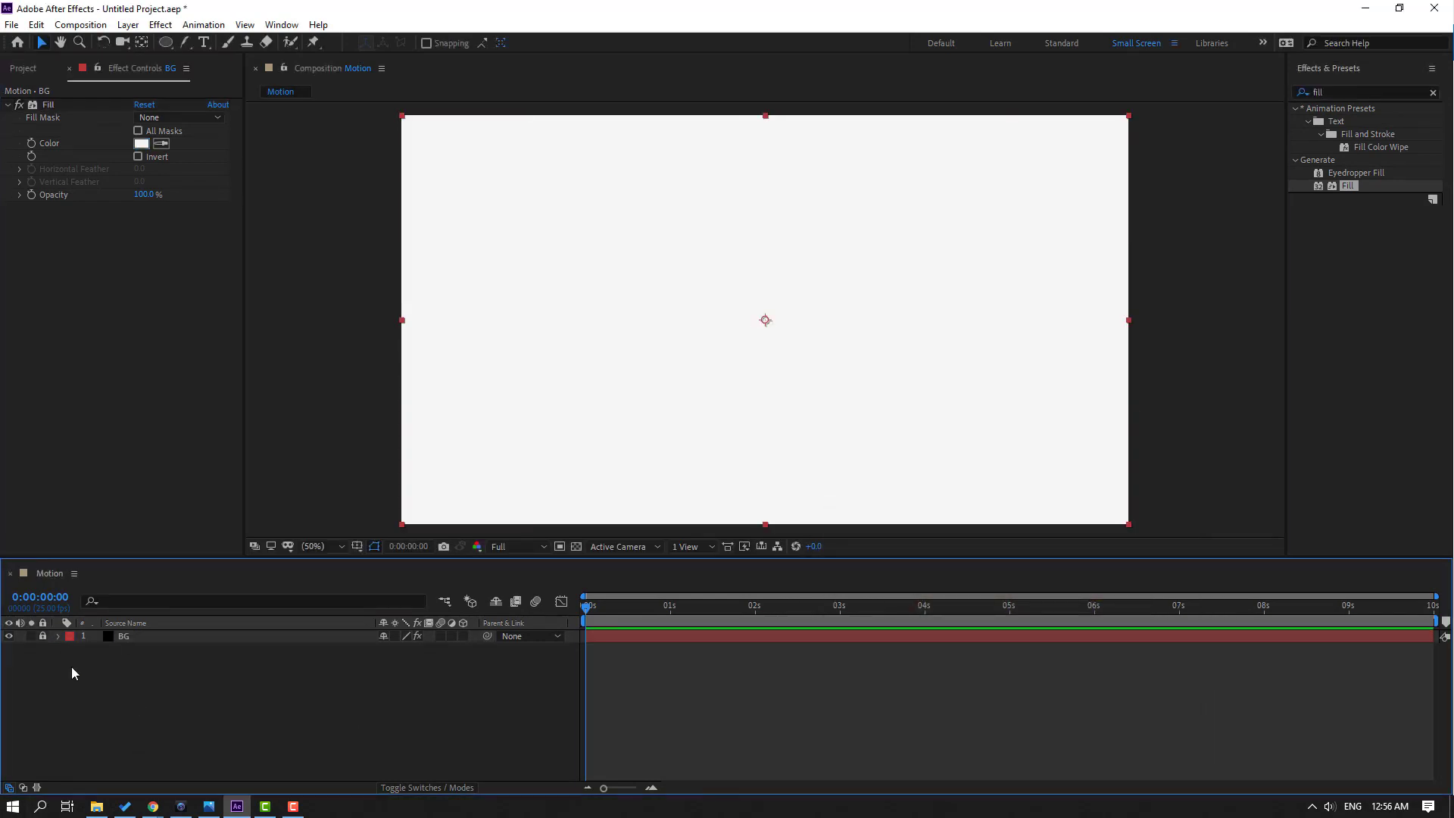
# Step: Draw an open zigzag path with the Pen tool across the whole frame, with six peaks, starting and ending just outside its edges
pyautogui.click(184, 42)
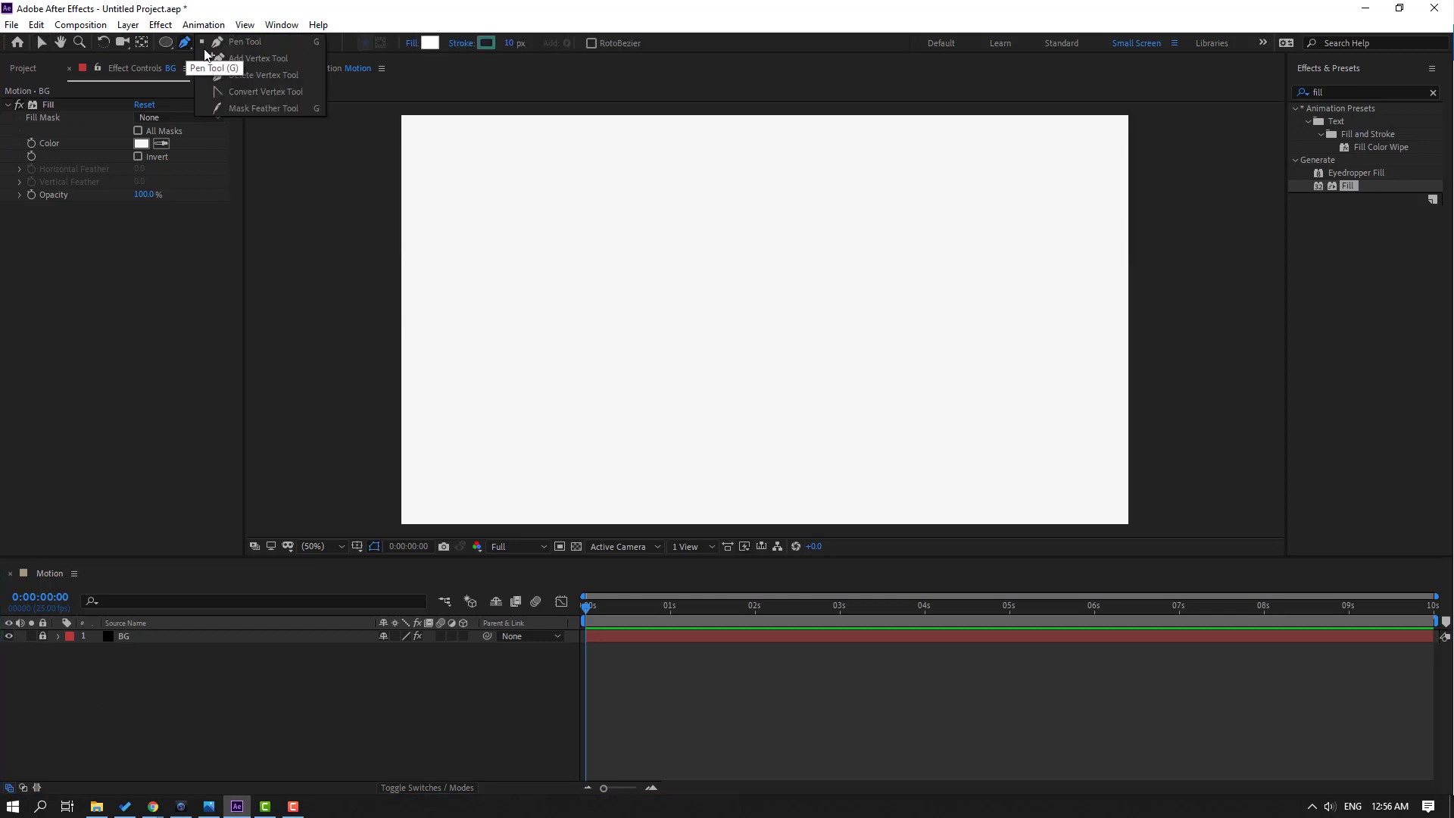
pyautogui.click(204, 47)
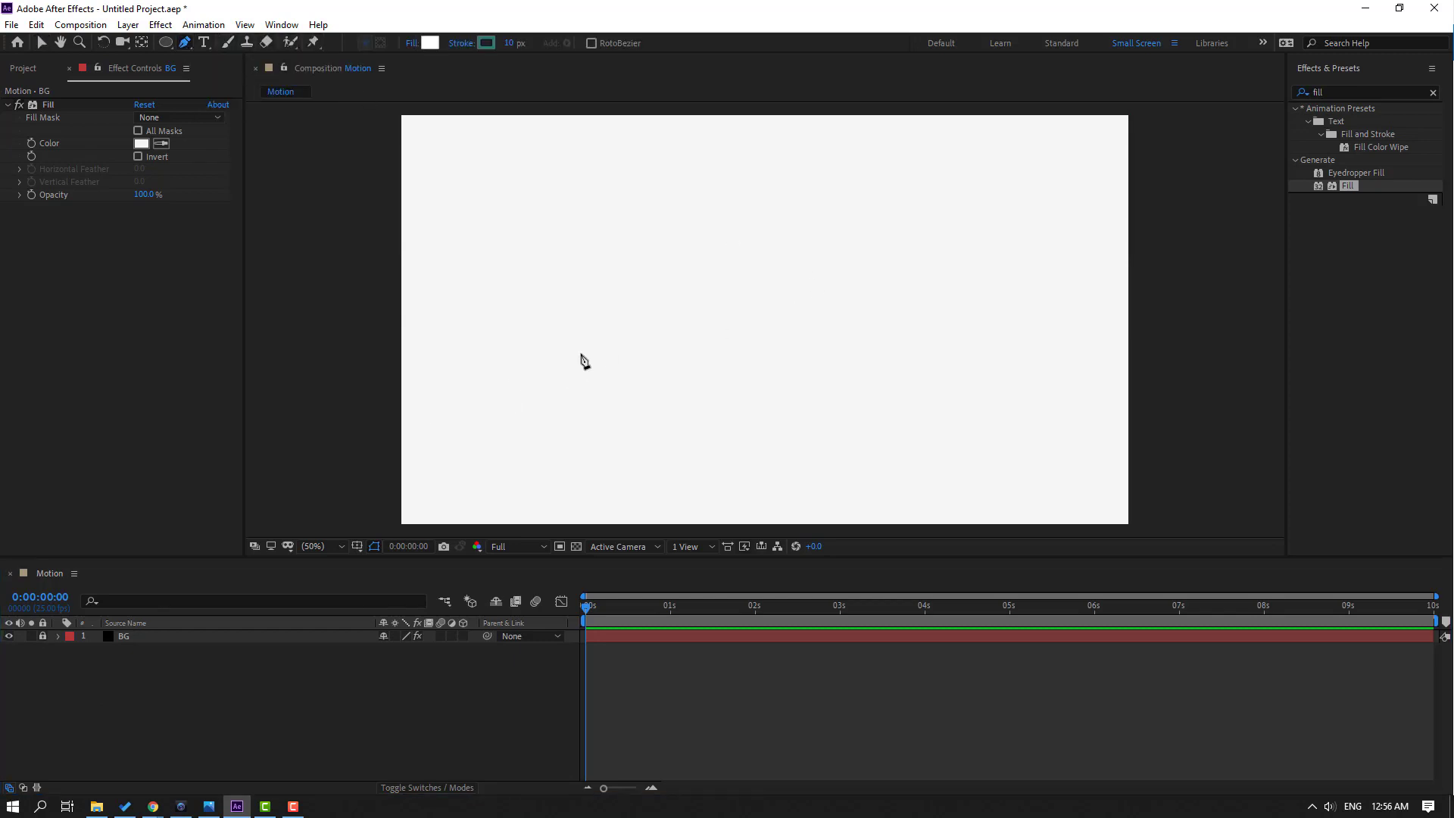
pyautogui.click(396, 485)
pyautogui.click(490, 321)
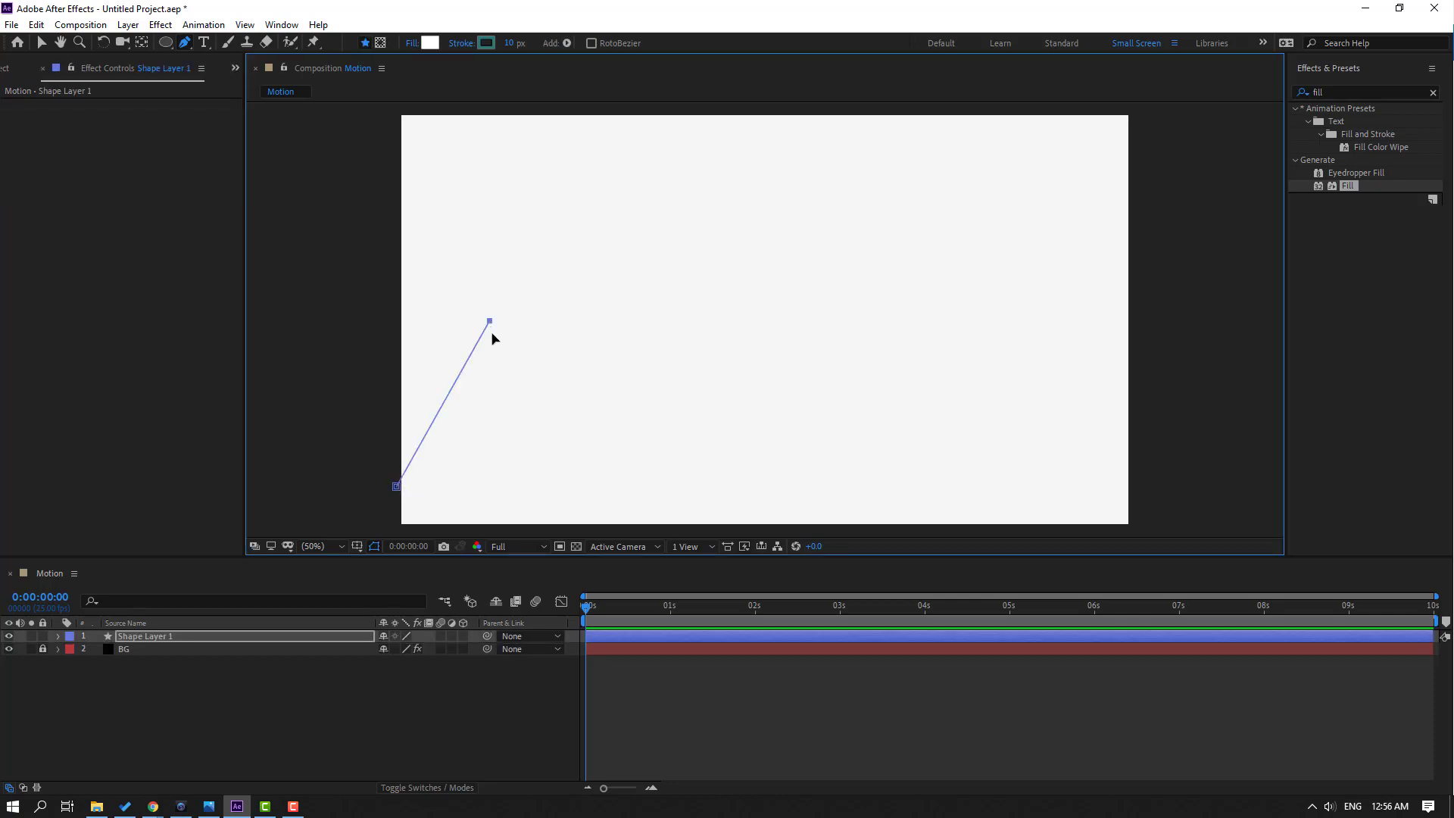
pyautogui.click(532, 406)
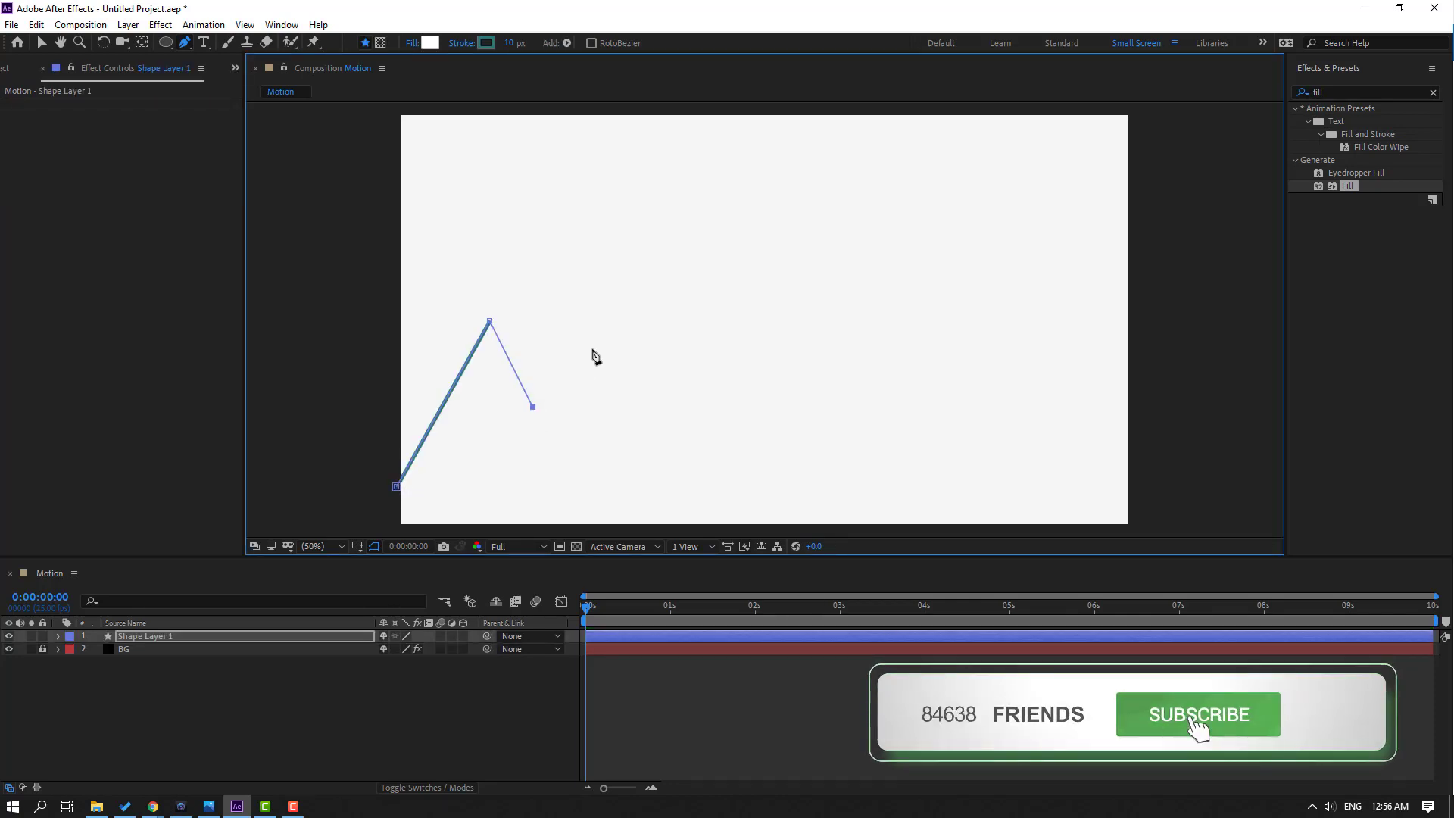
pyautogui.click(643, 221)
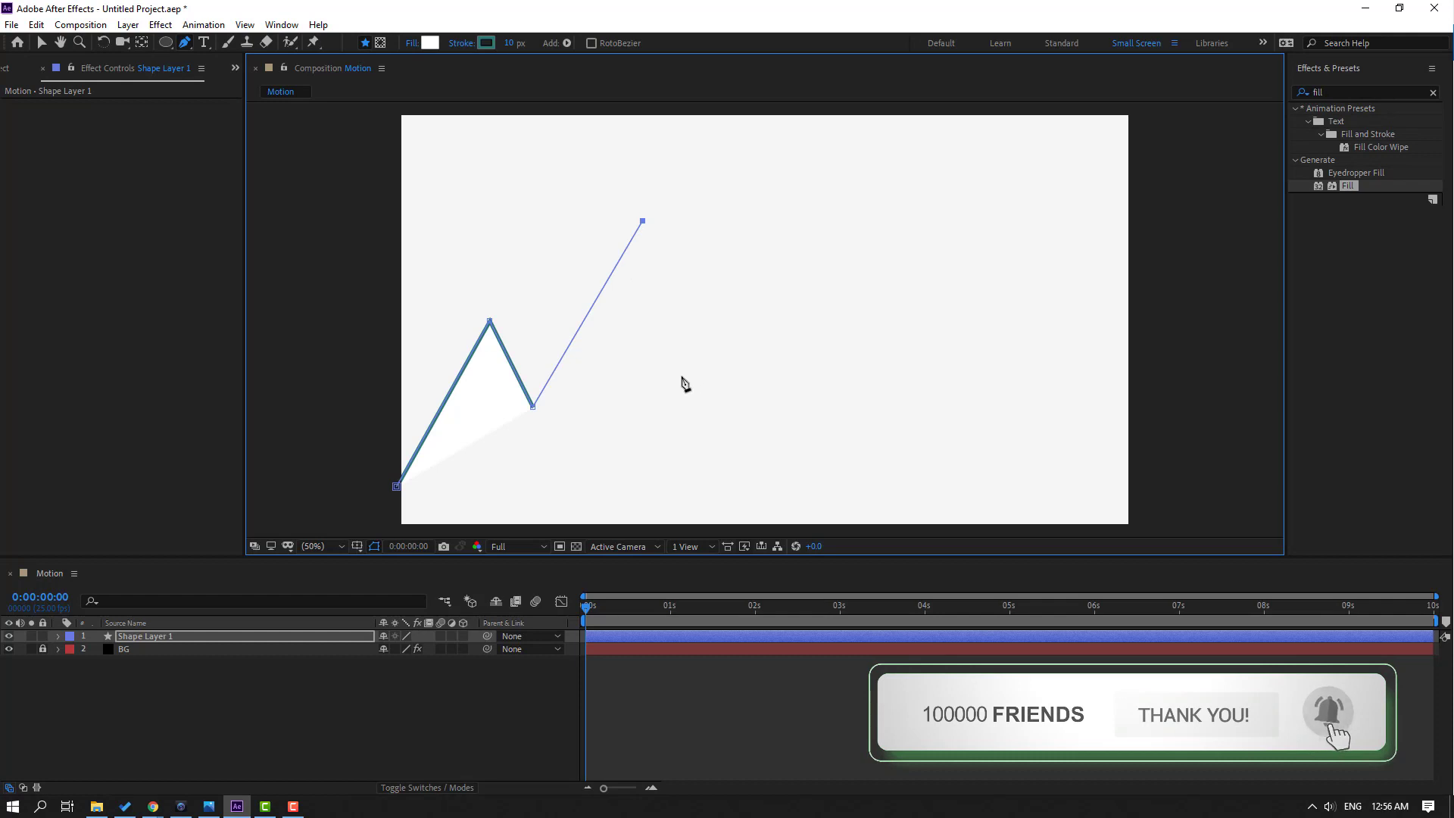
pyautogui.click(680, 338)
pyautogui.click(751, 268)
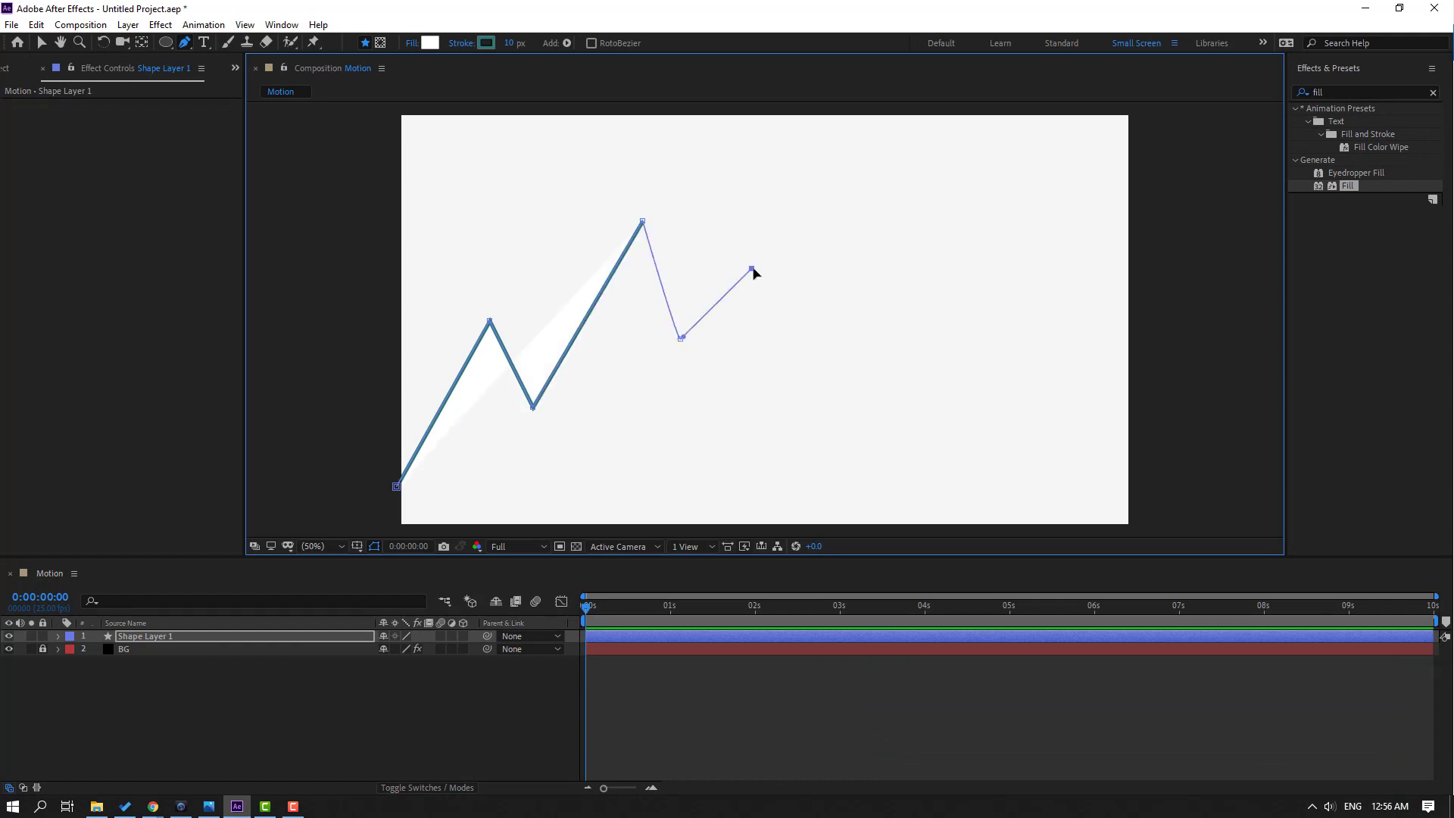
pyautogui.moveTo(810, 401); pyautogui.dragTo(807, 413)
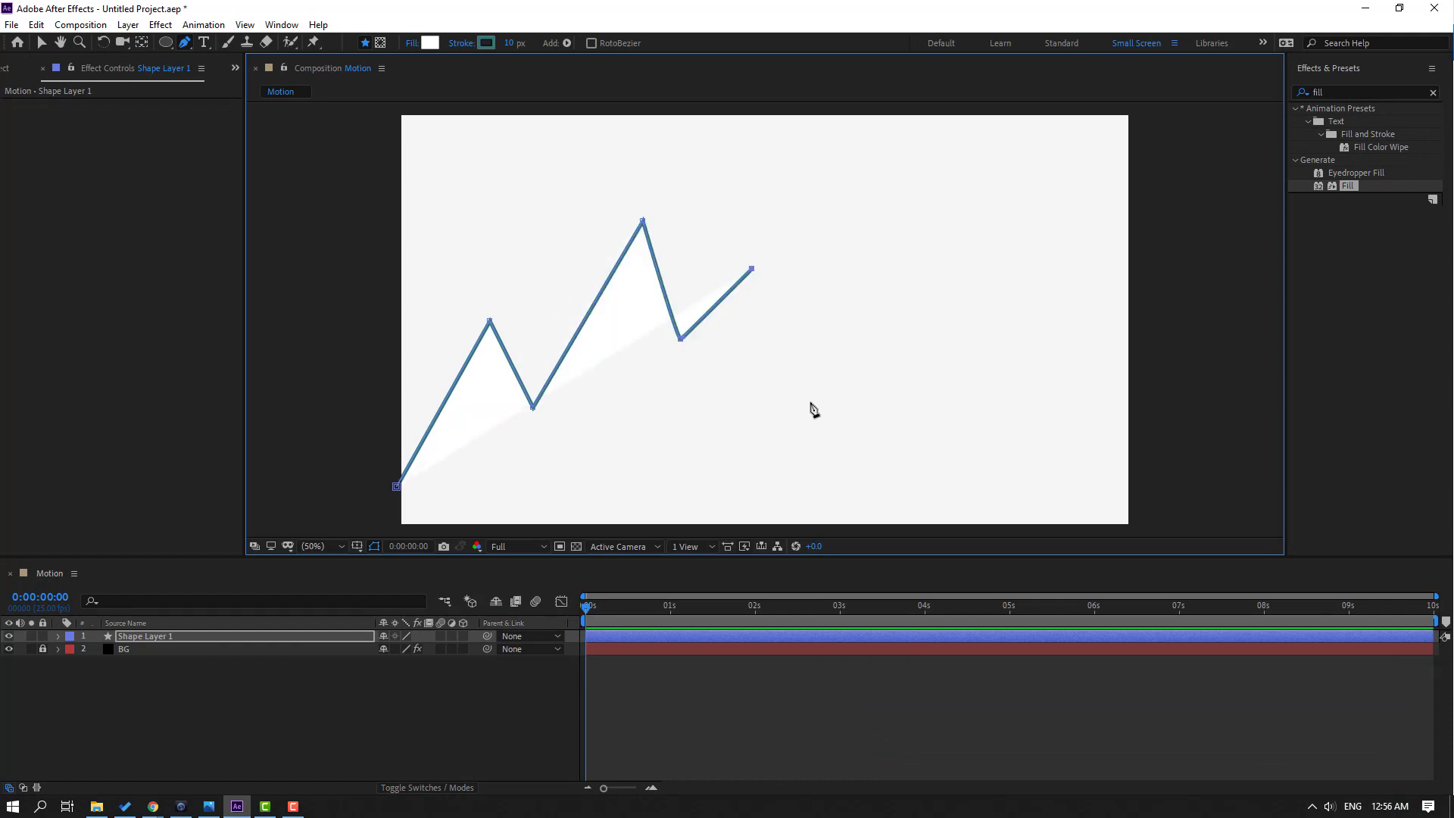
pyautogui.click(932, 221)
pyautogui.click(948, 283)
pyautogui.click(1014, 159)
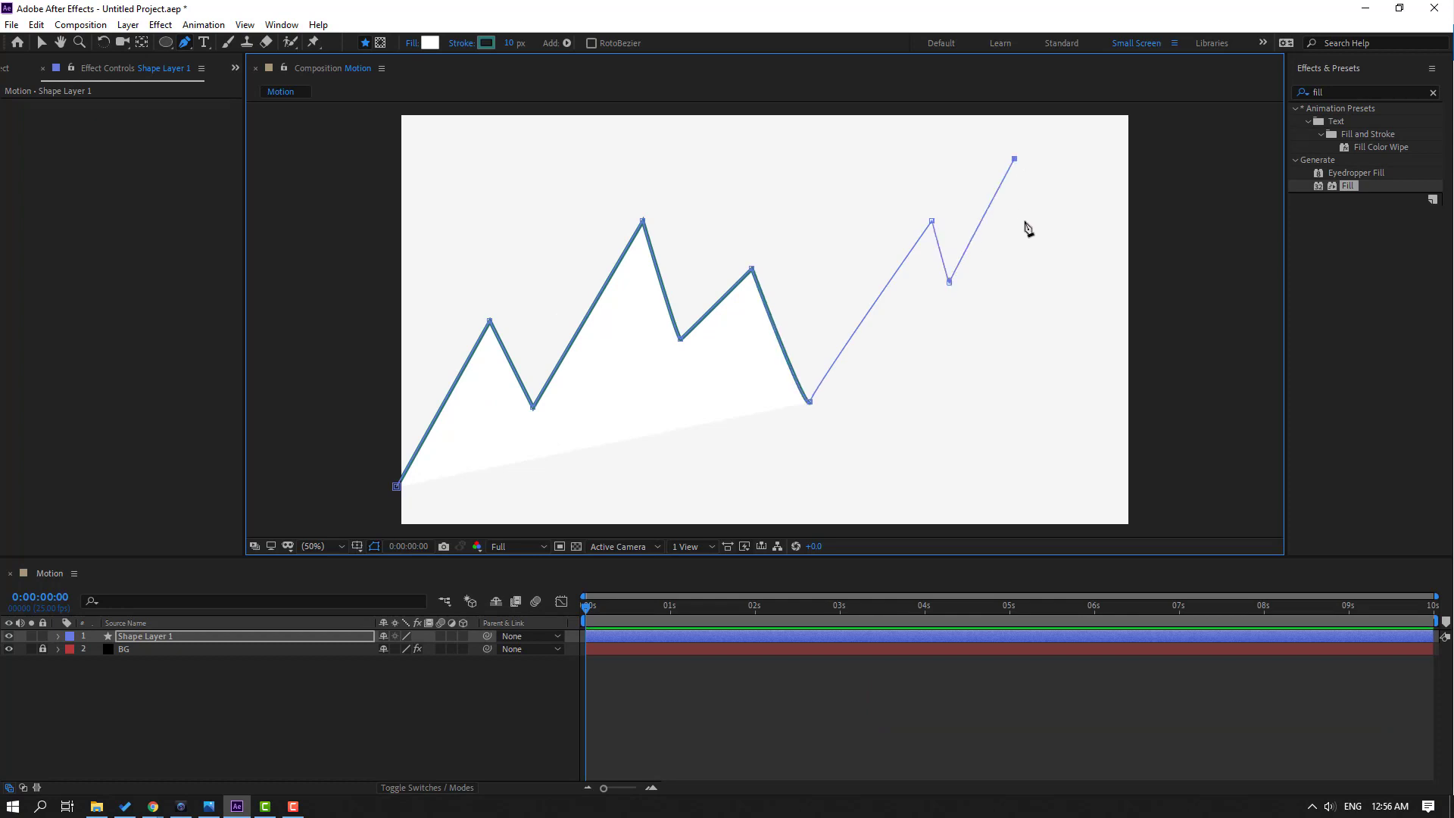
pyautogui.click(1041, 333)
pyautogui.click(1153, 411)
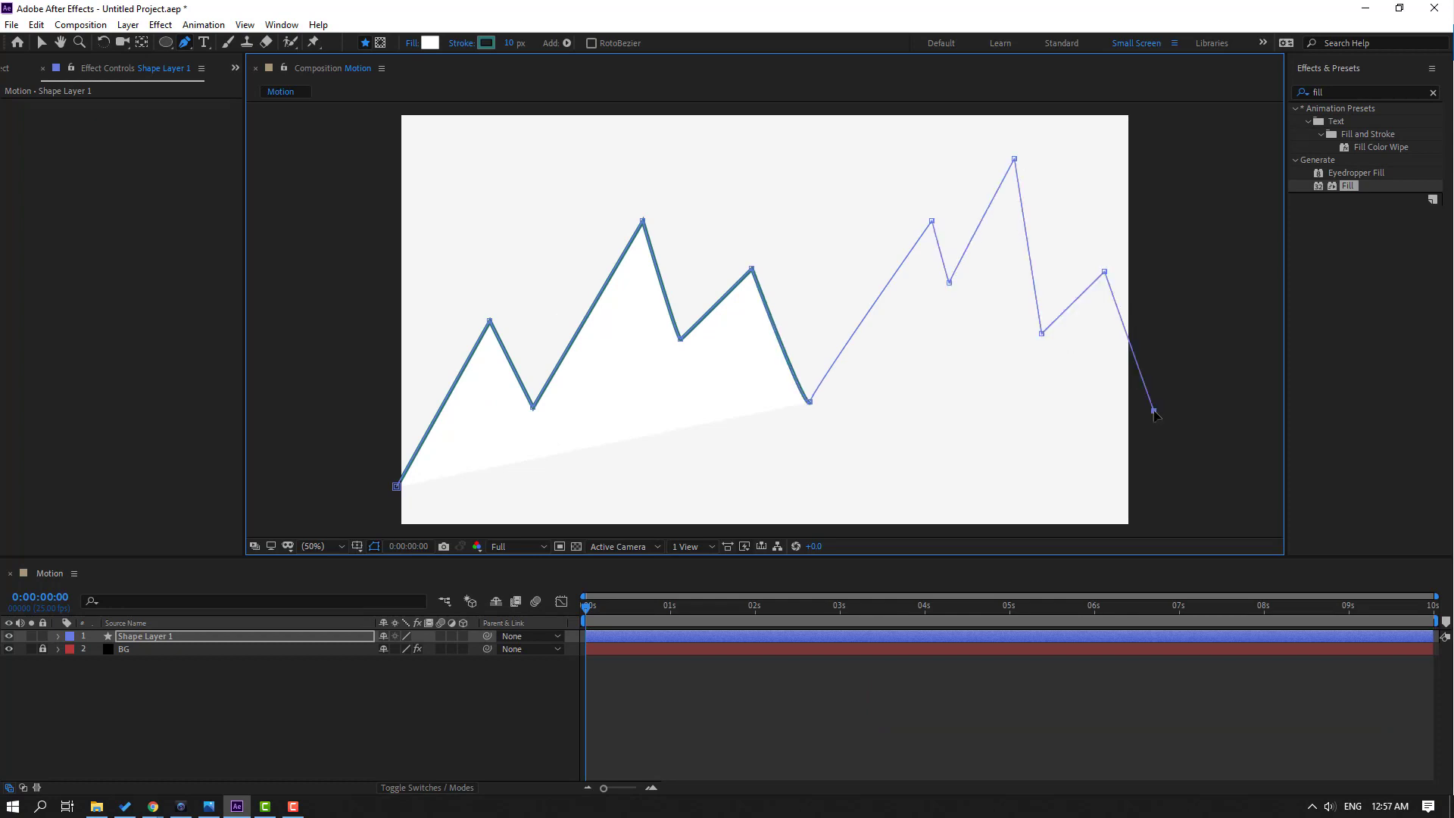
pyautogui.click(42, 42)
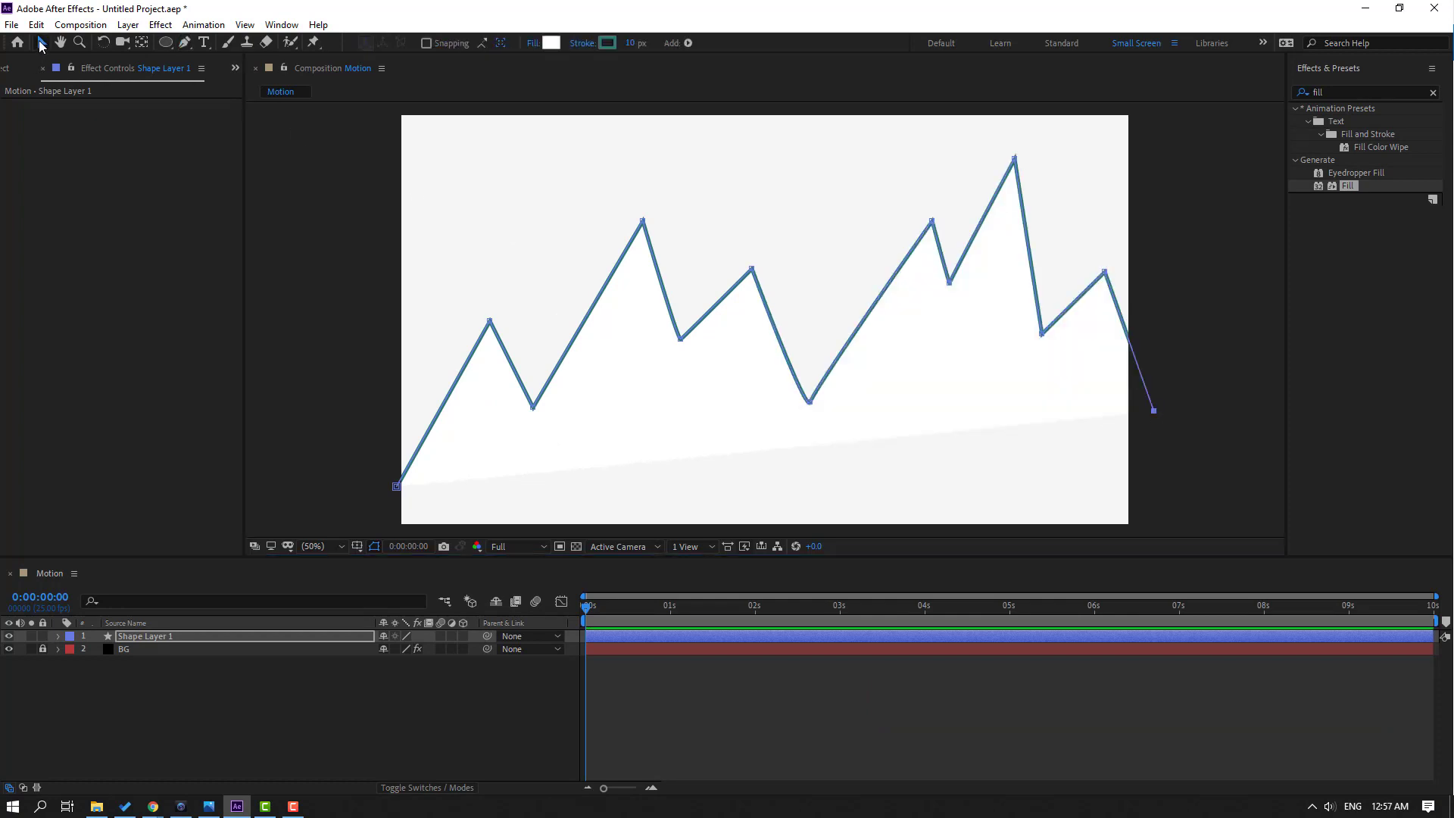
# Step: Set the zigzag shape's fill to None so only its stroke remains
pyautogui.click(533, 44)
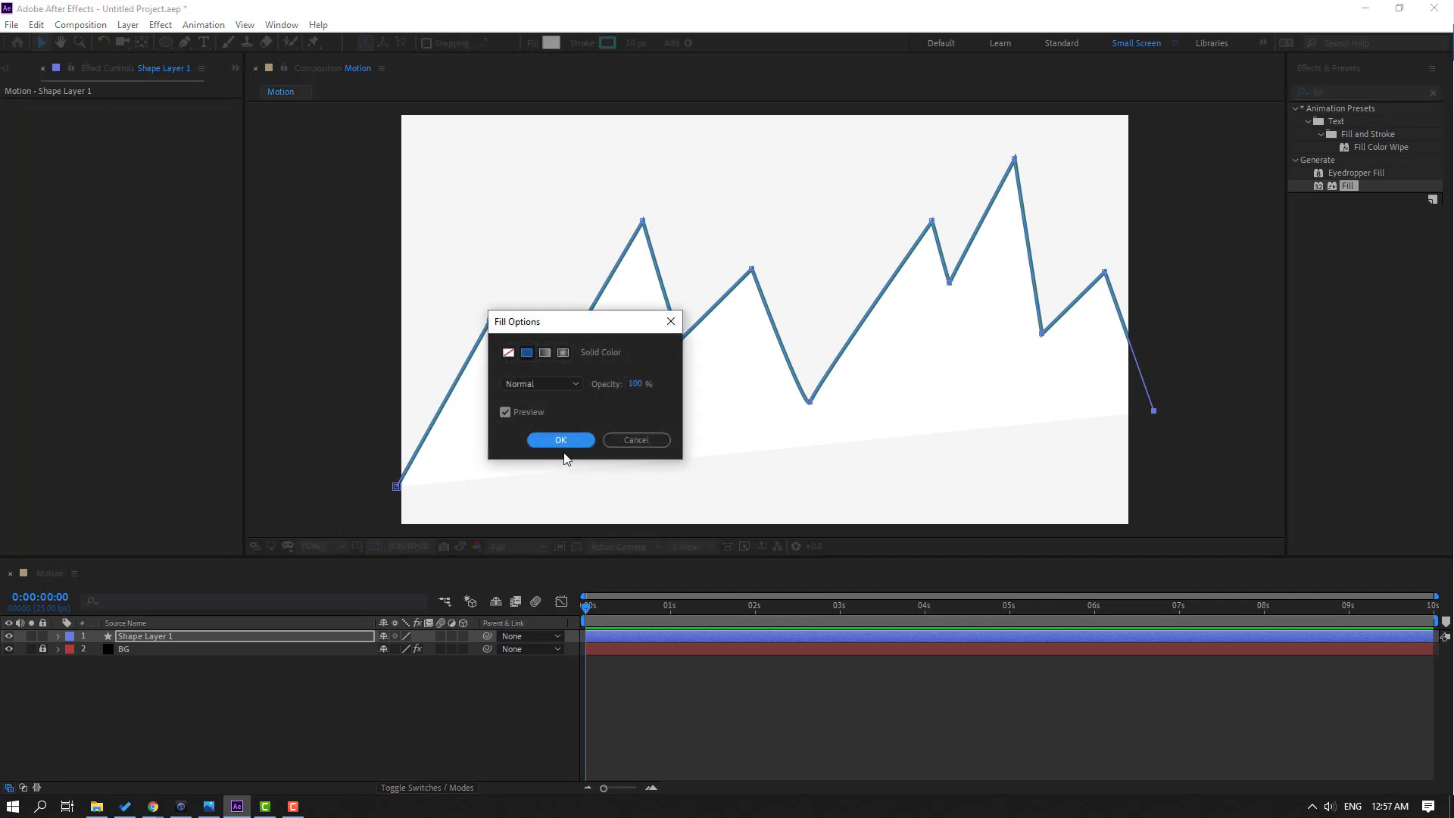
pyautogui.click(508, 353)
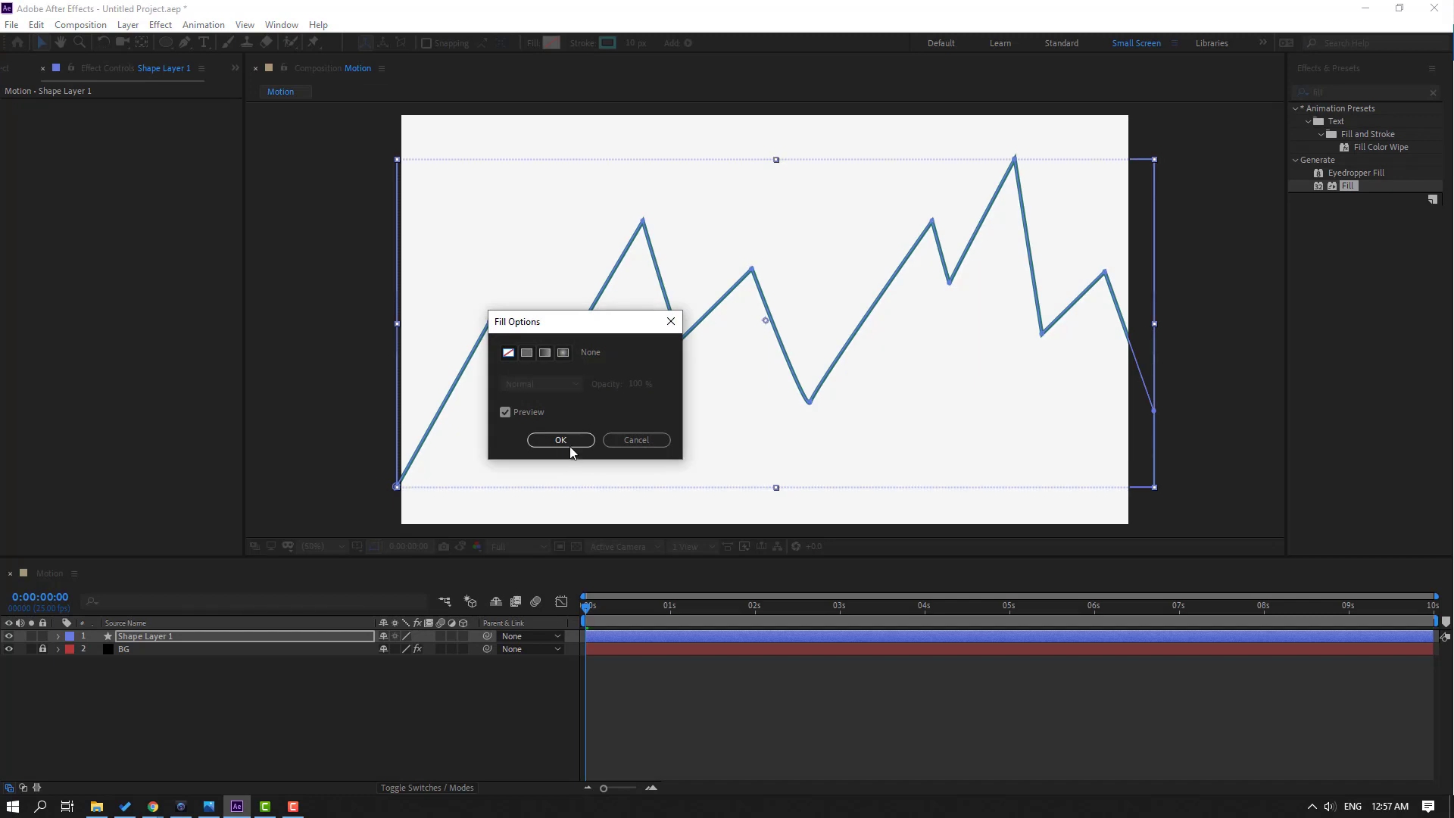
pyautogui.click(567, 440)
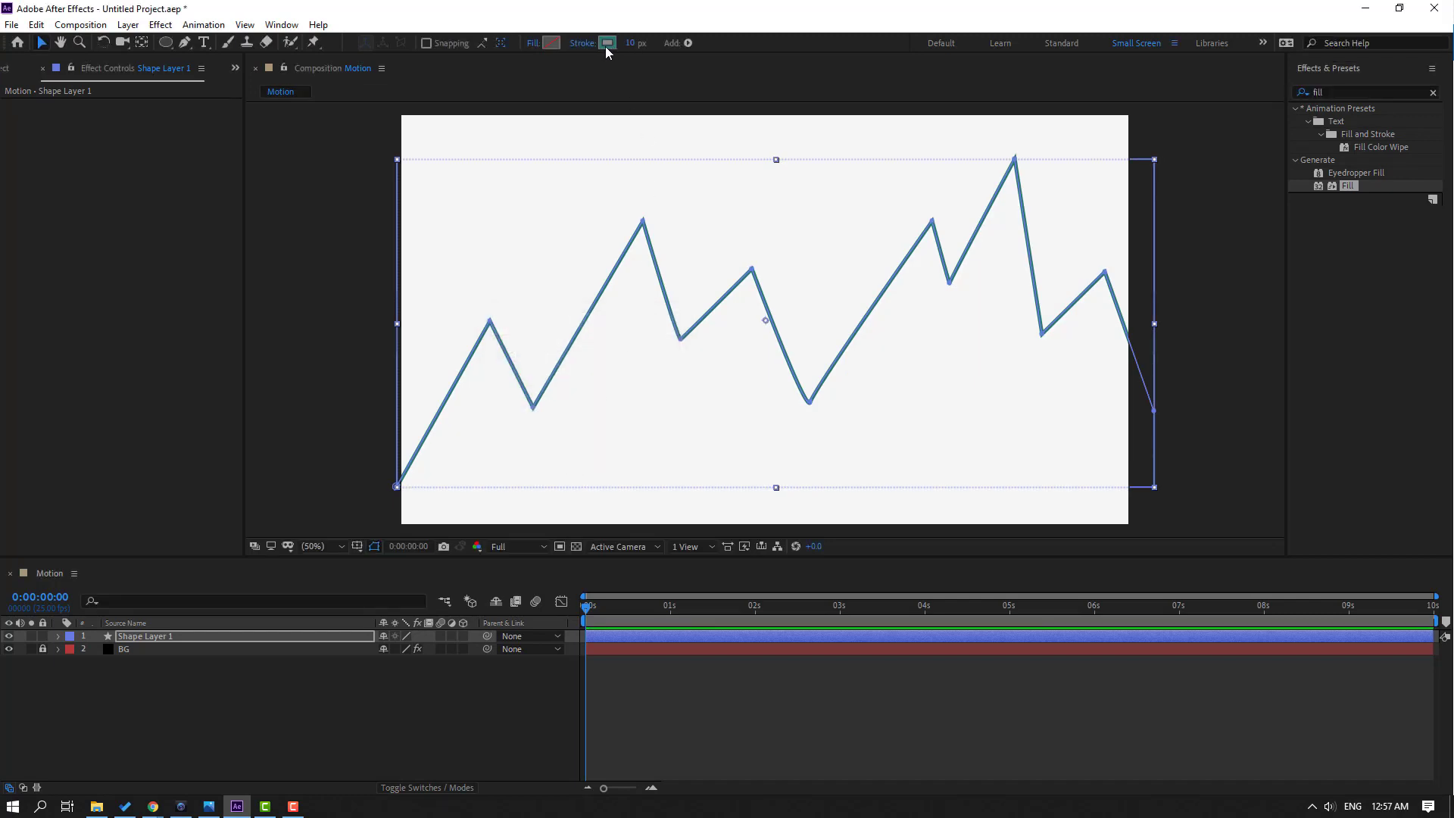
# Step: Change the zigzag's stroke color to blue 4070EC and set the stroke width to 34 px
pyautogui.moveTo(1055, 643); pyautogui.dragTo(1039, 624)
pyautogui.moveTo(992, 581); pyautogui.dragTo(970, 563)
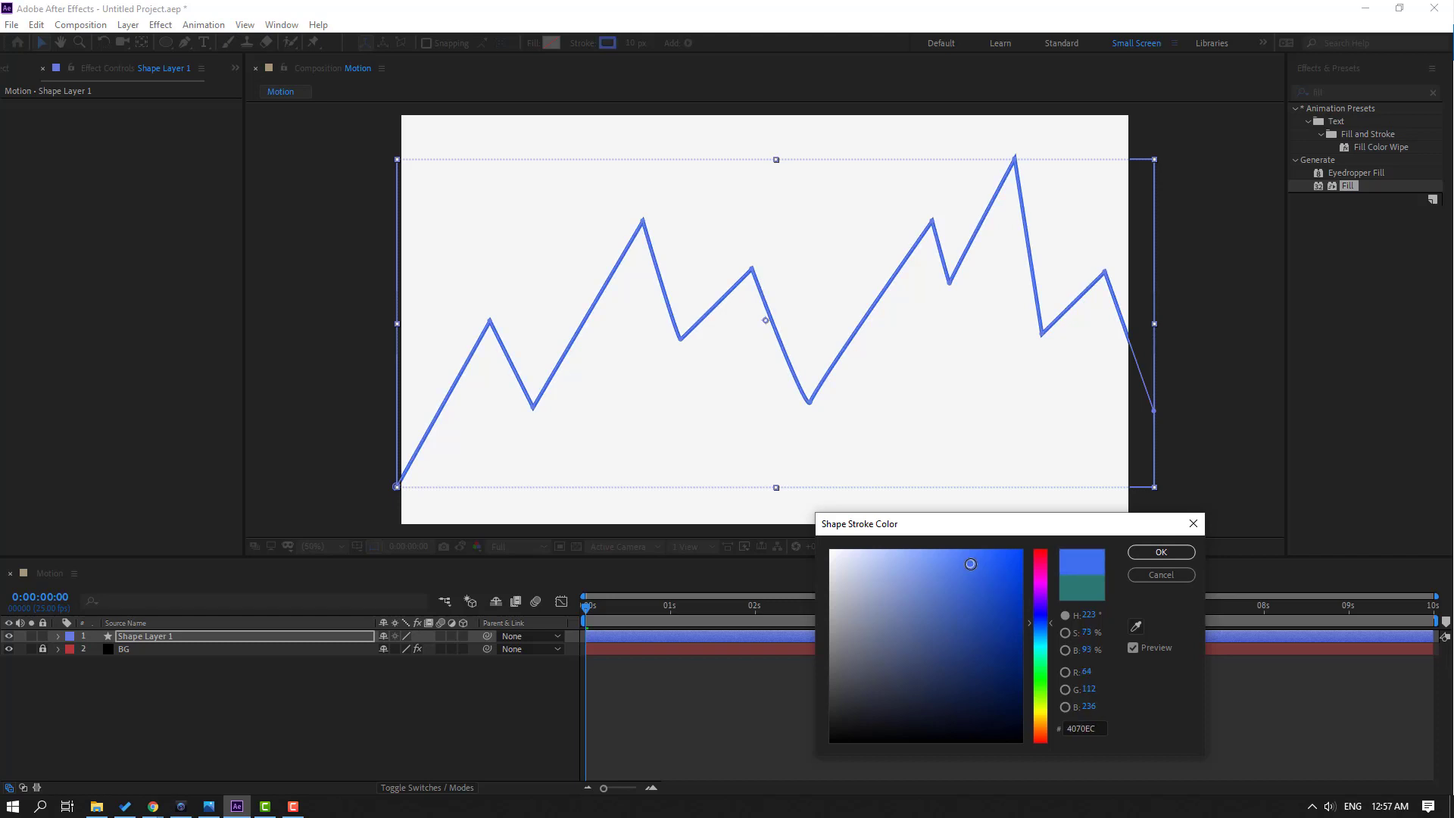
pyautogui.click(1161, 552)
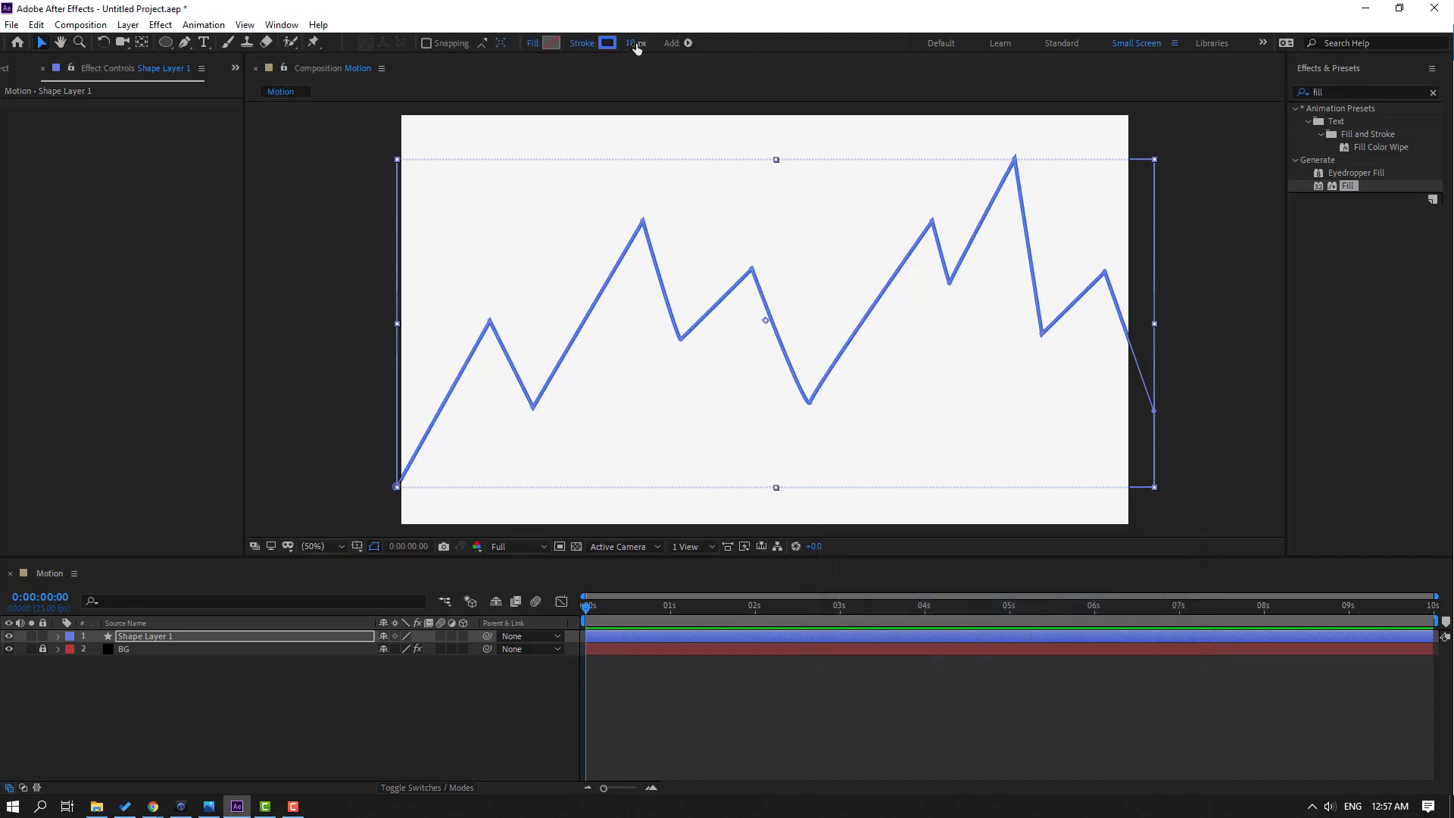
pyautogui.moveTo(634, 43); pyautogui.dragTo(657, 43)
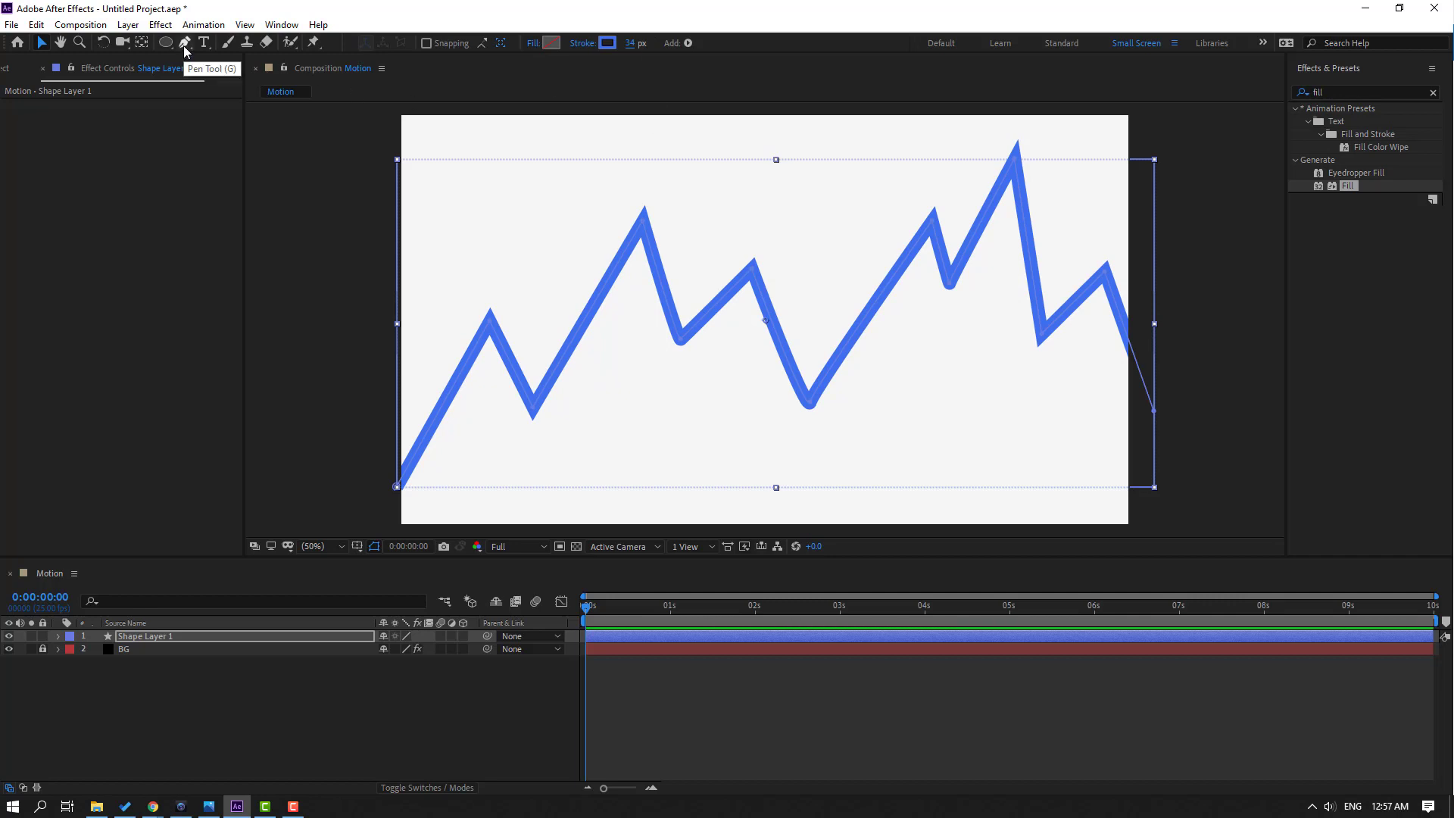
# Step: Round the zigzag's first four peaks and the three valleys between them into smooth curves with the Convert Vertex tool
pyautogui.moveTo(184, 44); pyautogui.dragTo(280, 92)
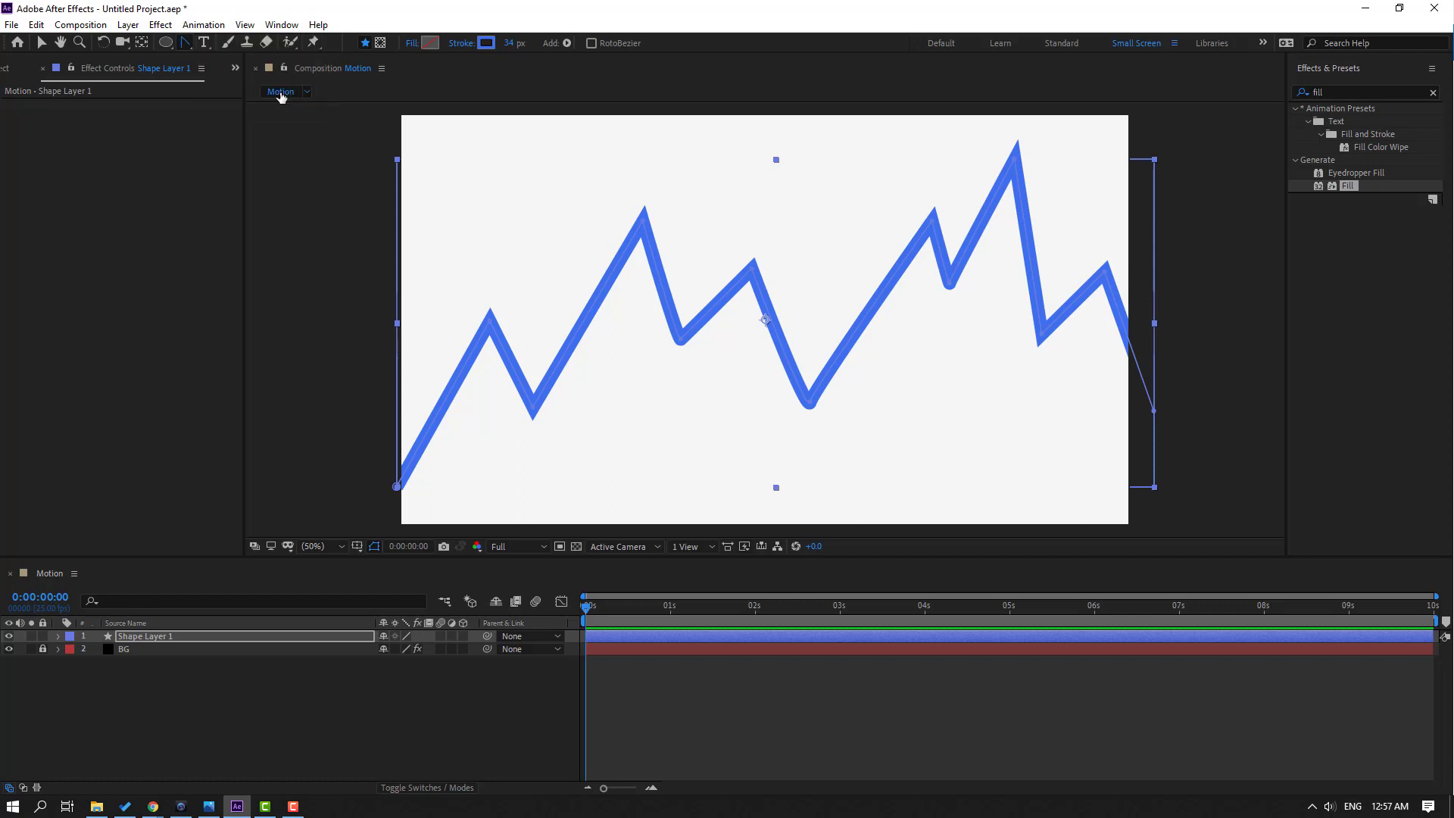
pyautogui.click(491, 324)
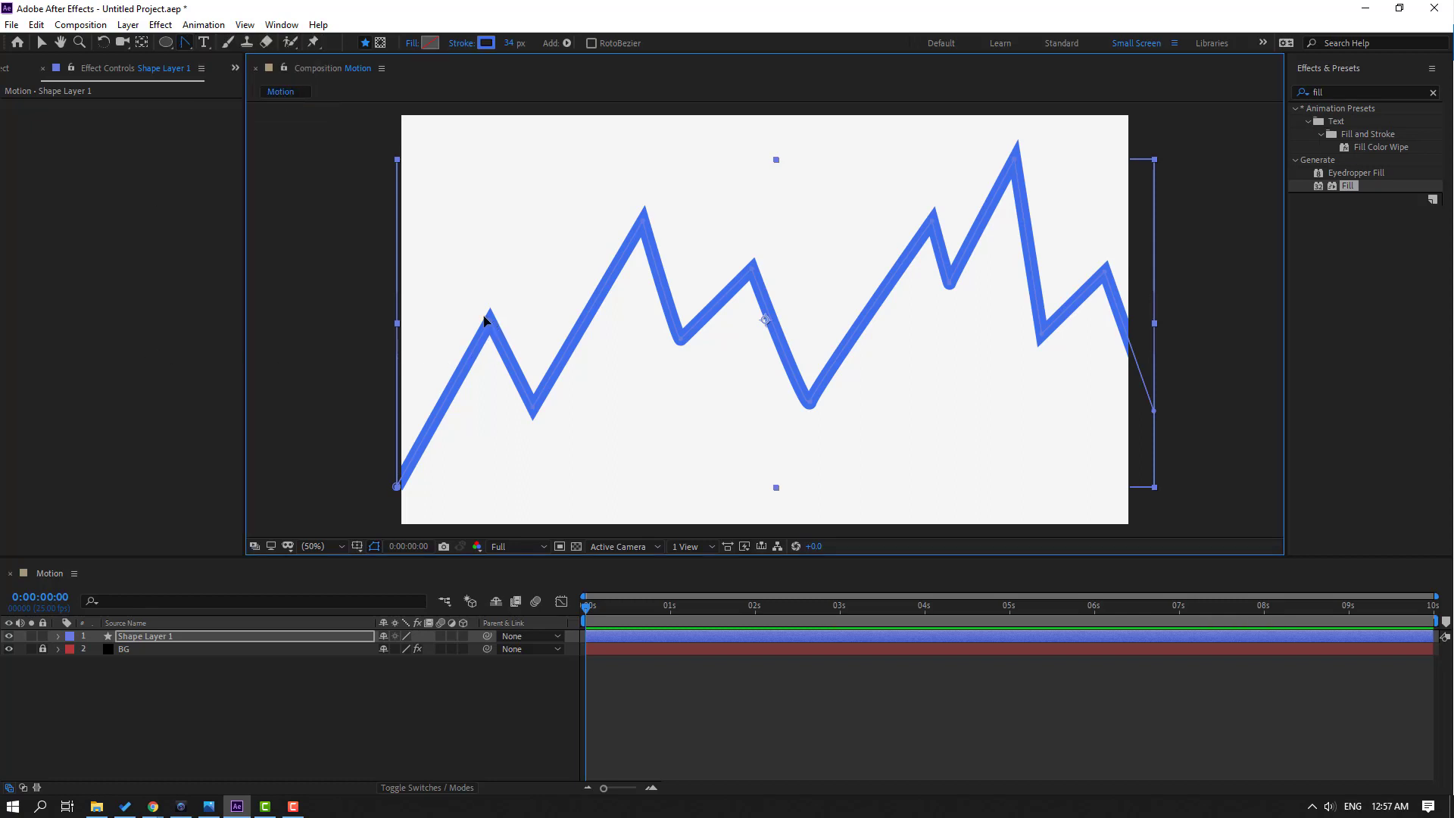
pyautogui.moveTo(485, 321); pyautogui.dragTo(509, 319)
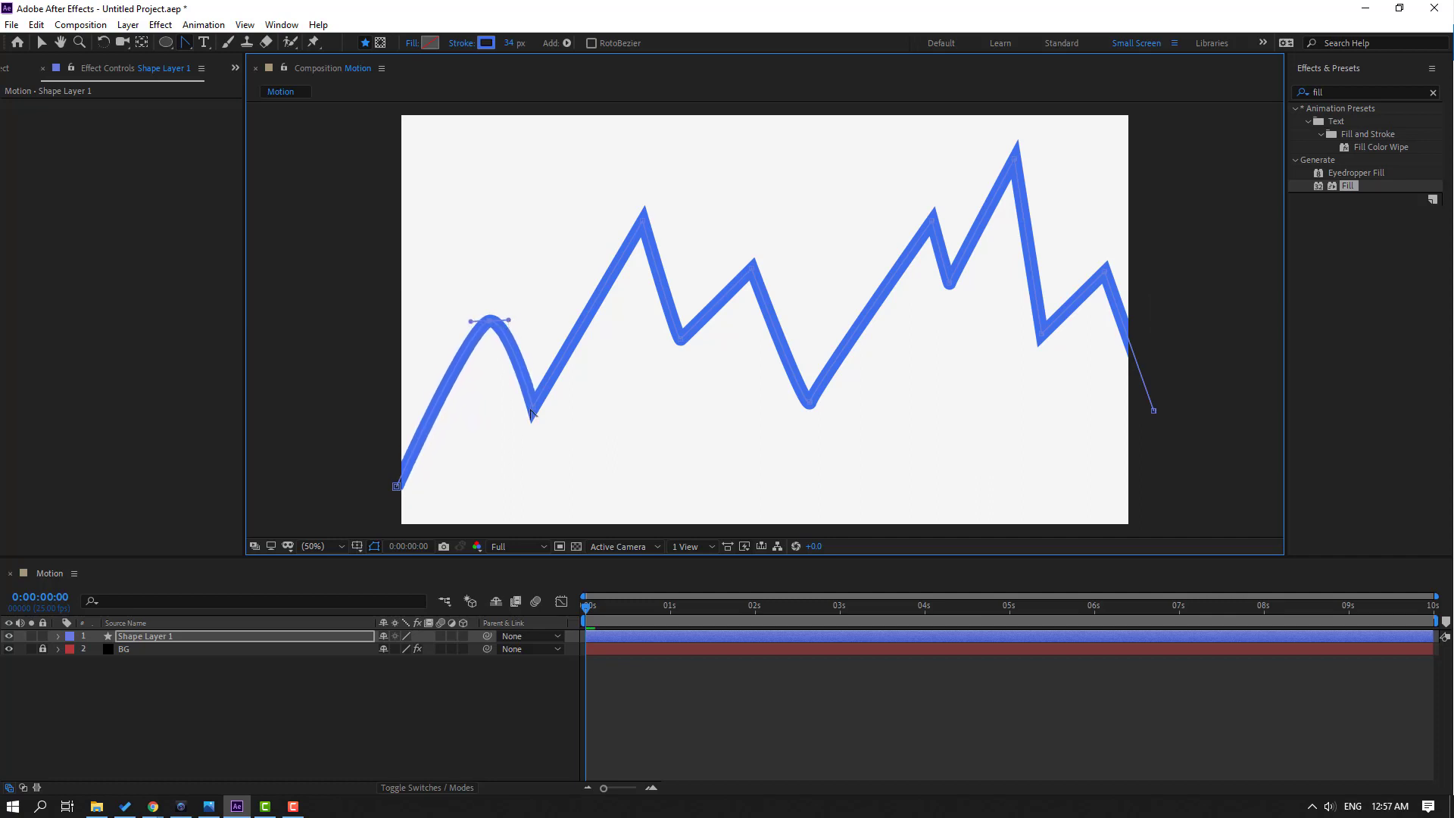
pyautogui.moveTo(531, 413); pyautogui.dragTo(549, 415)
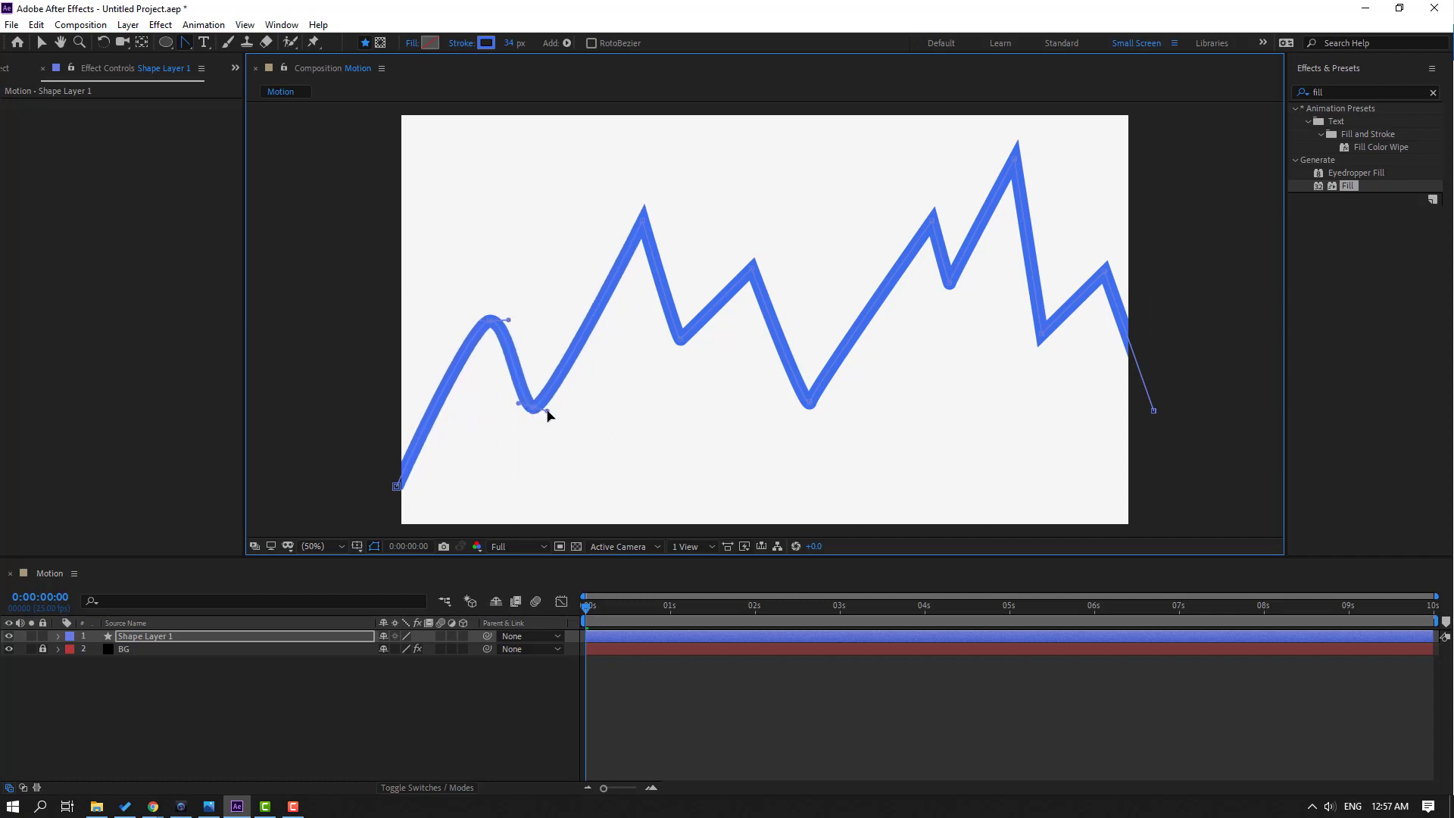
pyautogui.moveTo(643, 214); pyautogui.dragTo(673, 229)
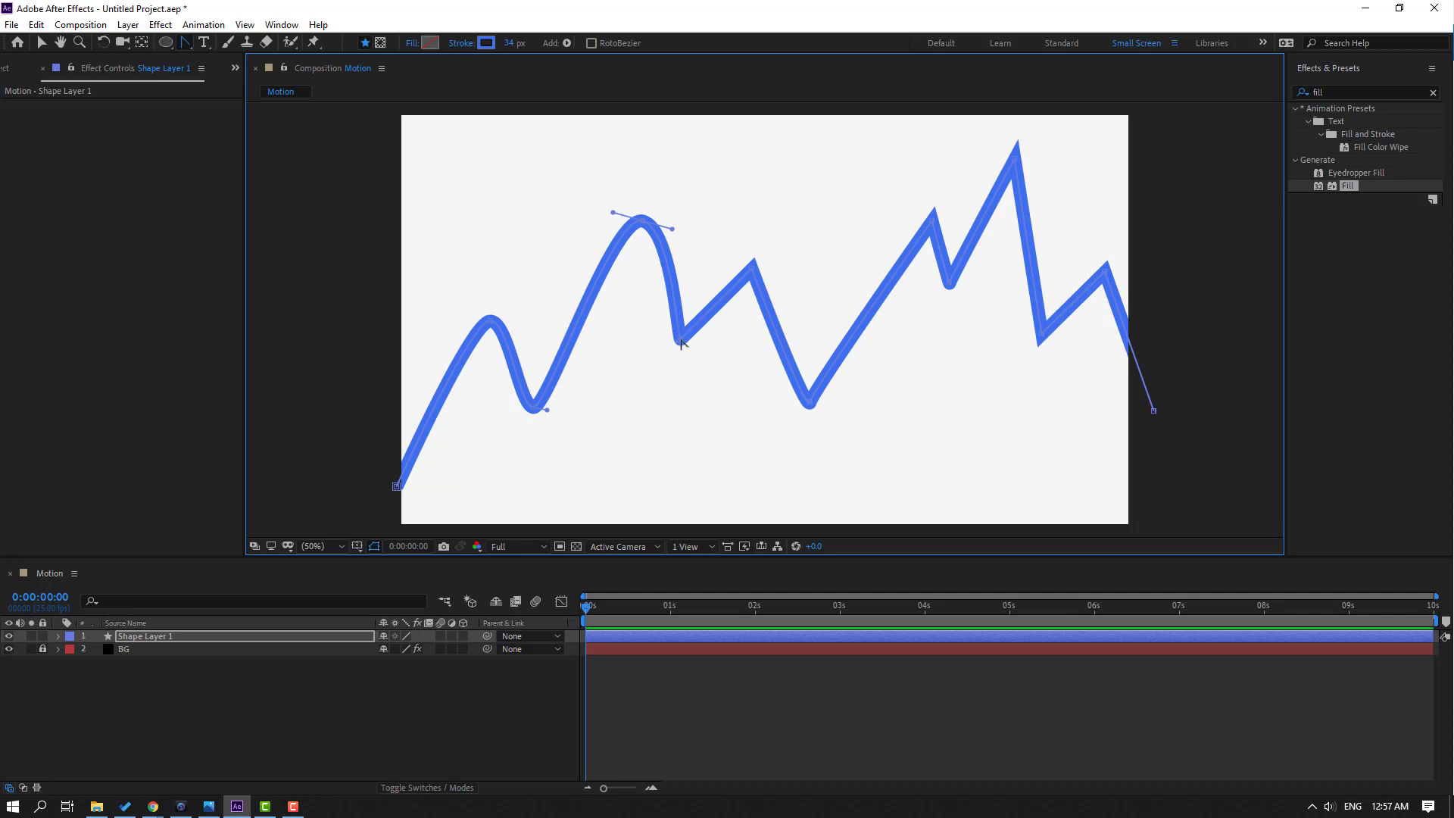
pyautogui.moveTo(682, 345); pyautogui.dragTo(692, 343)
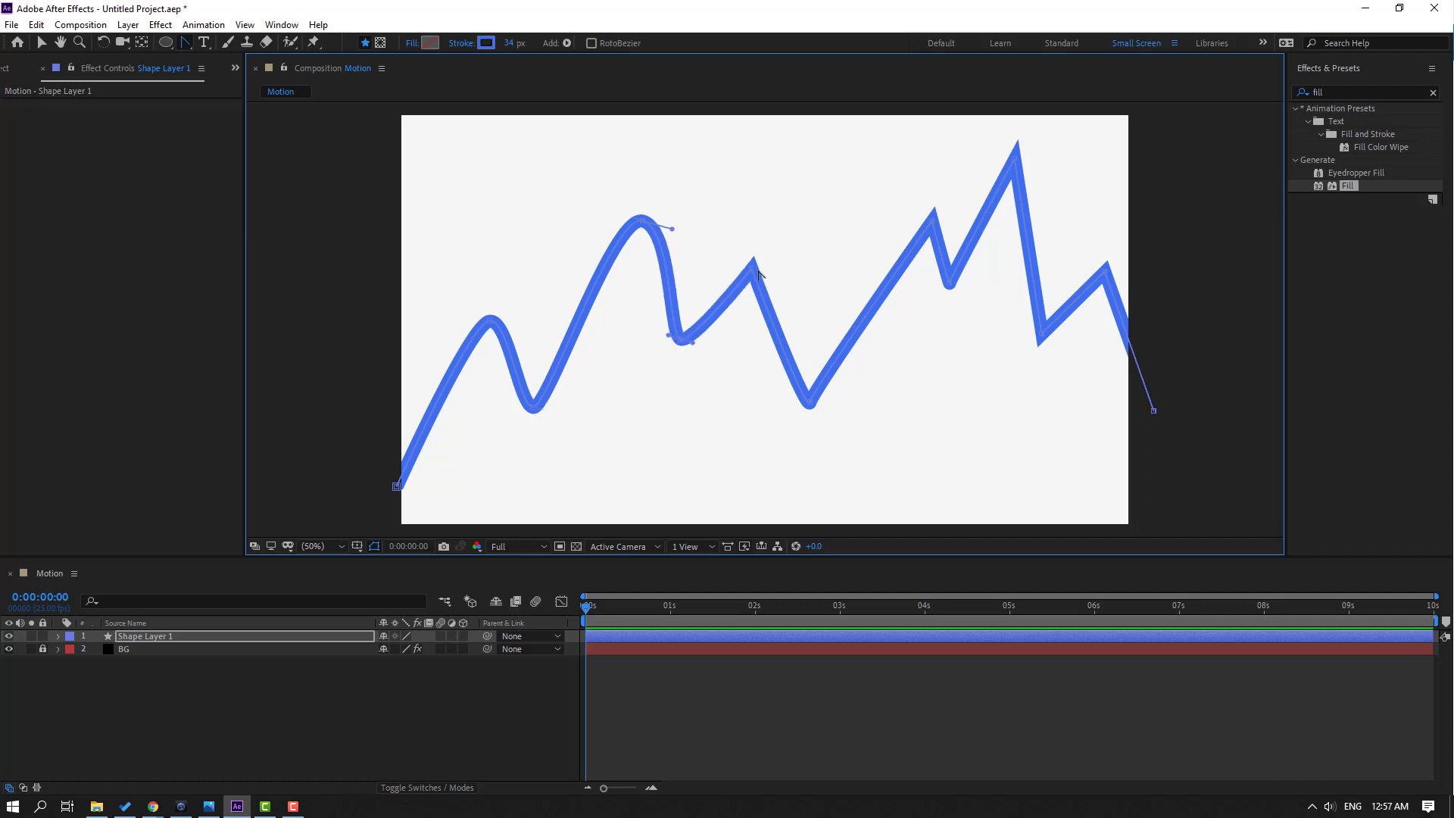
pyautogui.moveTo(753, 263); pyautogui.dragTo(772, 277)
pyautogui.moveTo(809, 405); pyautogui.dragTo(837, 401)
pyautogui.moveTo(933, 211); pyautogui.dragTo(952, 226)
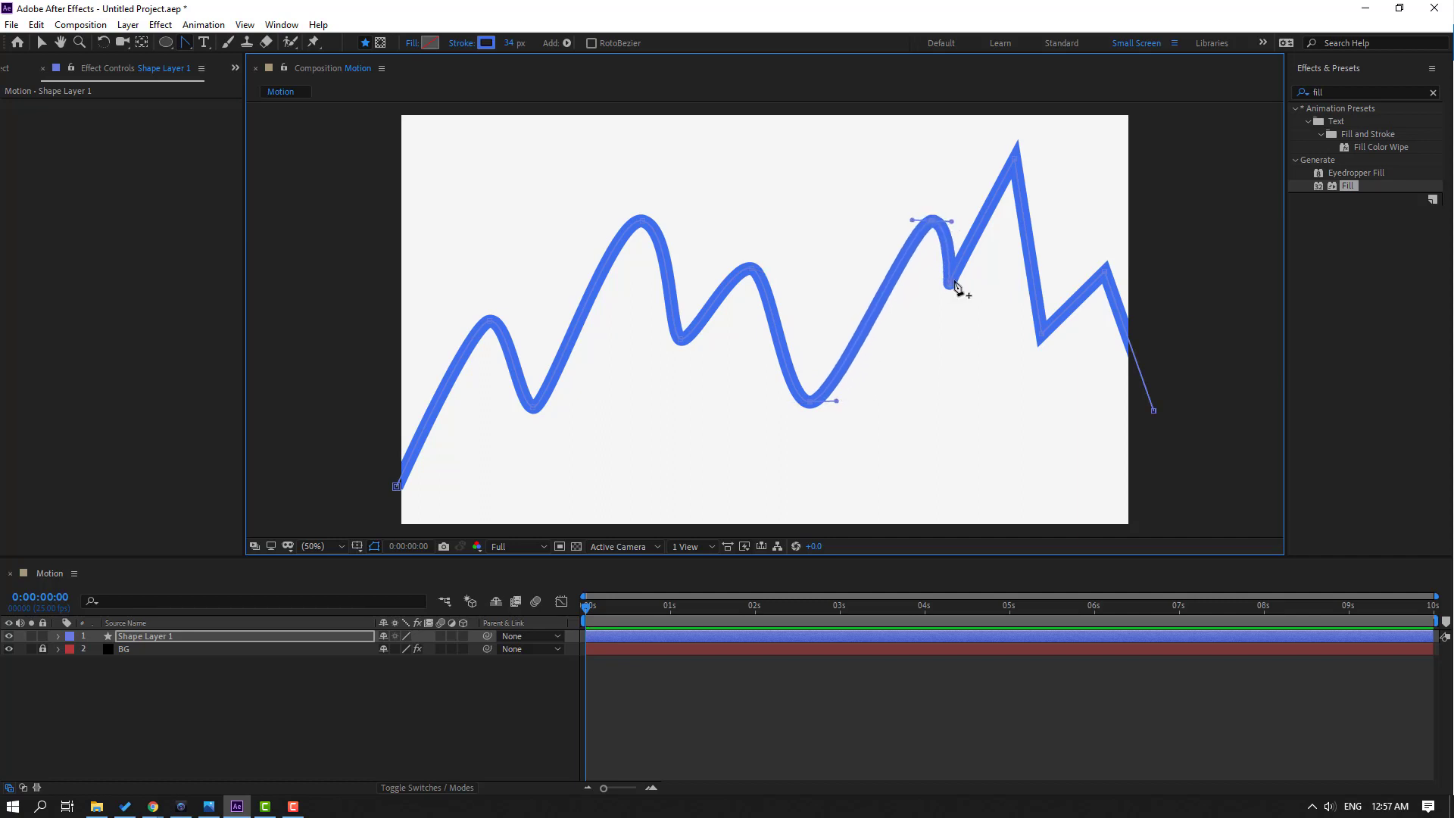
# Step: Round the last two peaks and the valley between them, undoing the trial curve on the fourth valley, and deselect the shape
pyautogui.moveTo(948, 286); pyautogui.dragTo(976, 280)
pyautogui.hotkey('ctrl', 'z')
pyautogui.moveTo(1011, 157); pyautogui.dragTo(1031, 165)
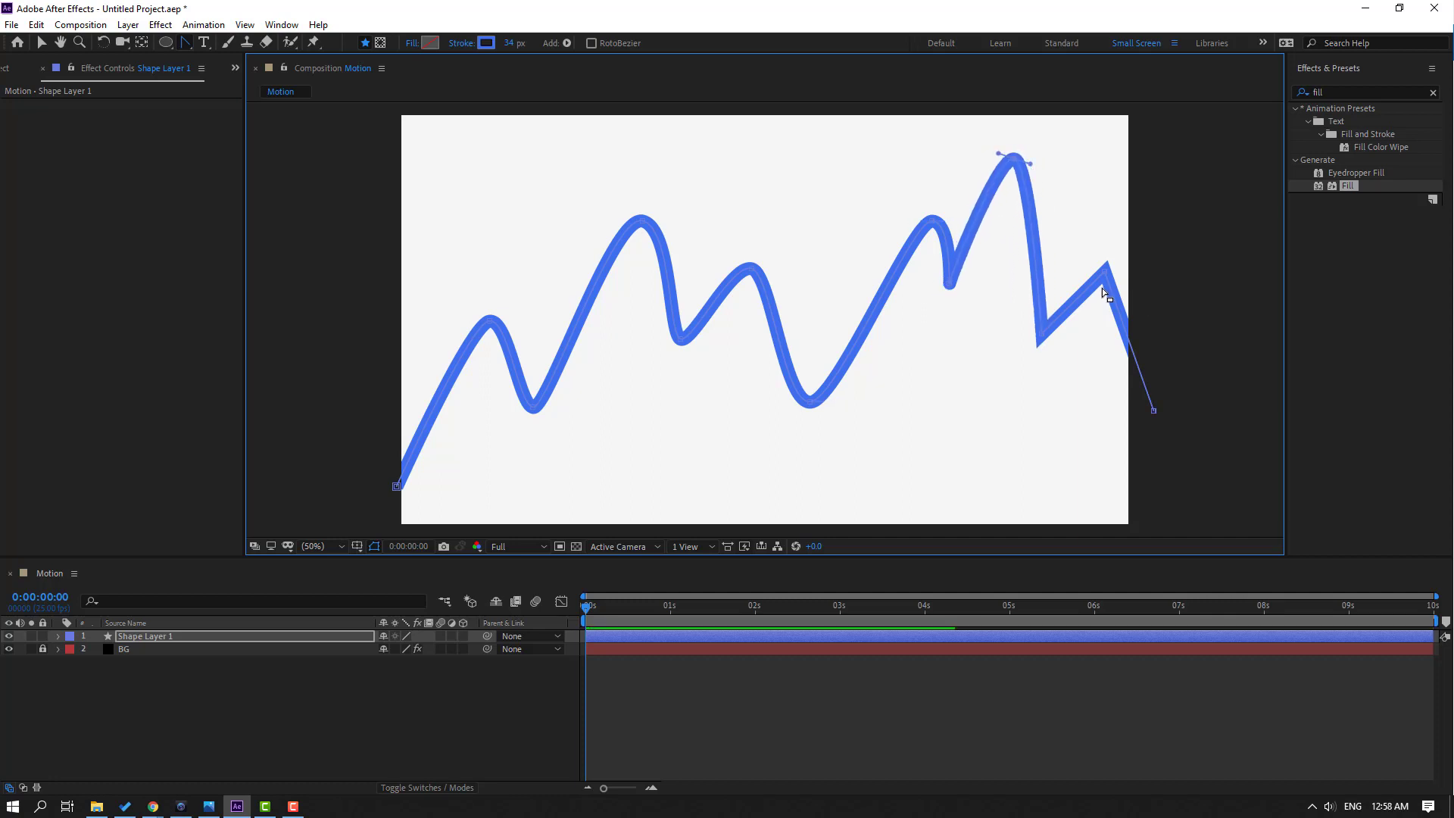
pyautogui.moveTo(1104, 272); pyautogui.dragTo(1119, 274)
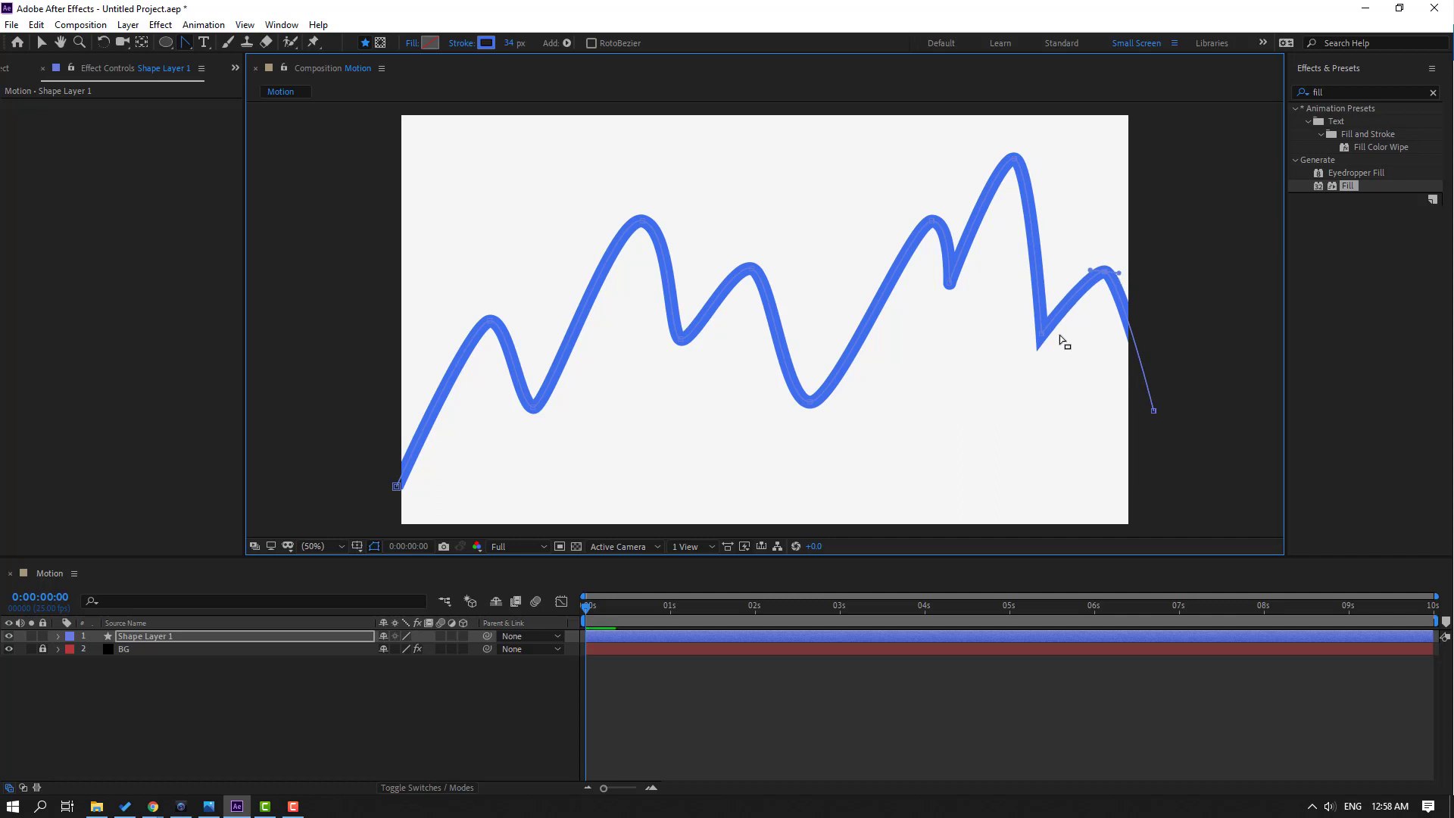
pyautogui.moveTo(1042, 334); pyautogui.dragTo(1054, 336)
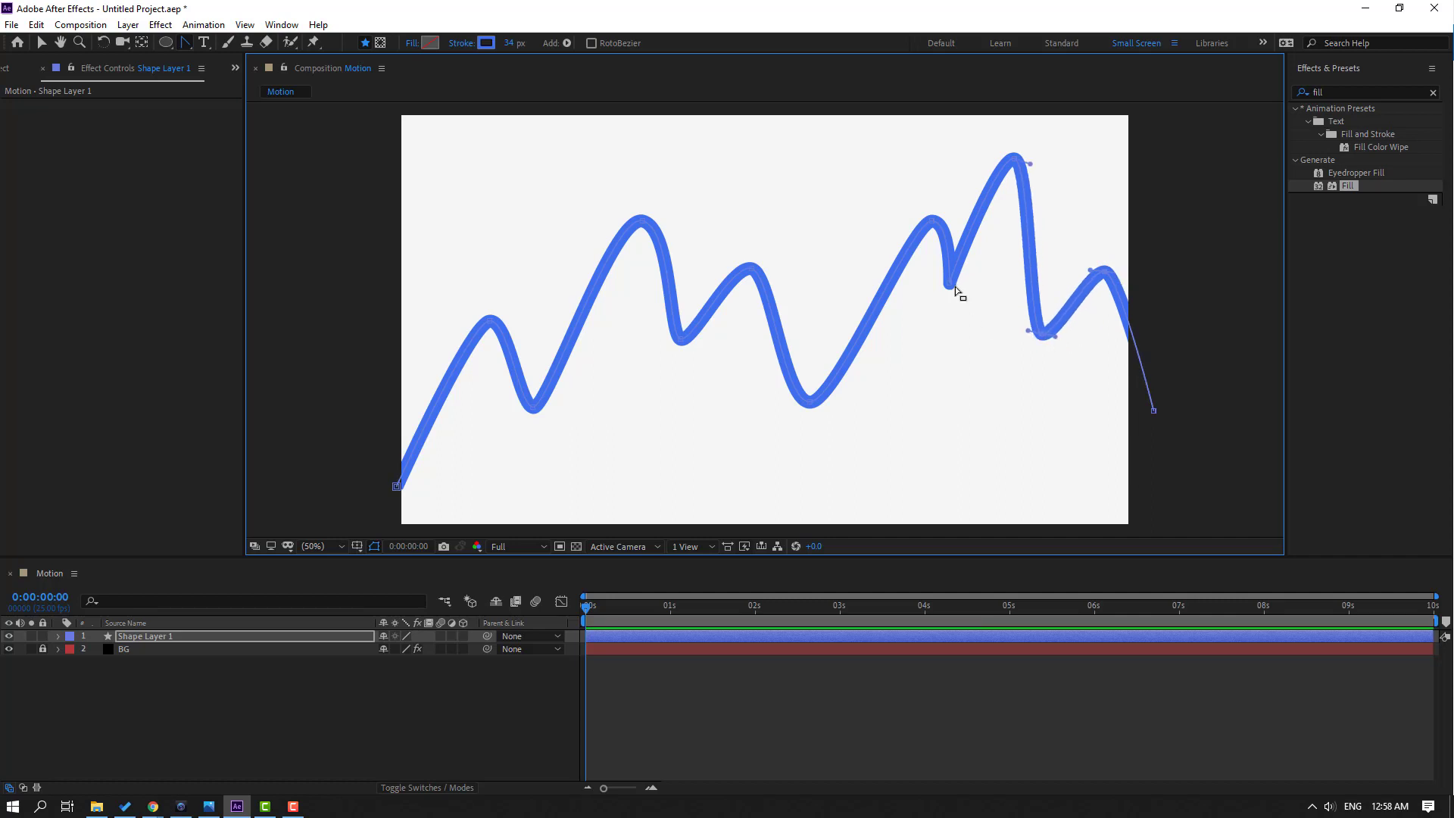
pyautogui.press('v')
pyautogui.click(740, 688)
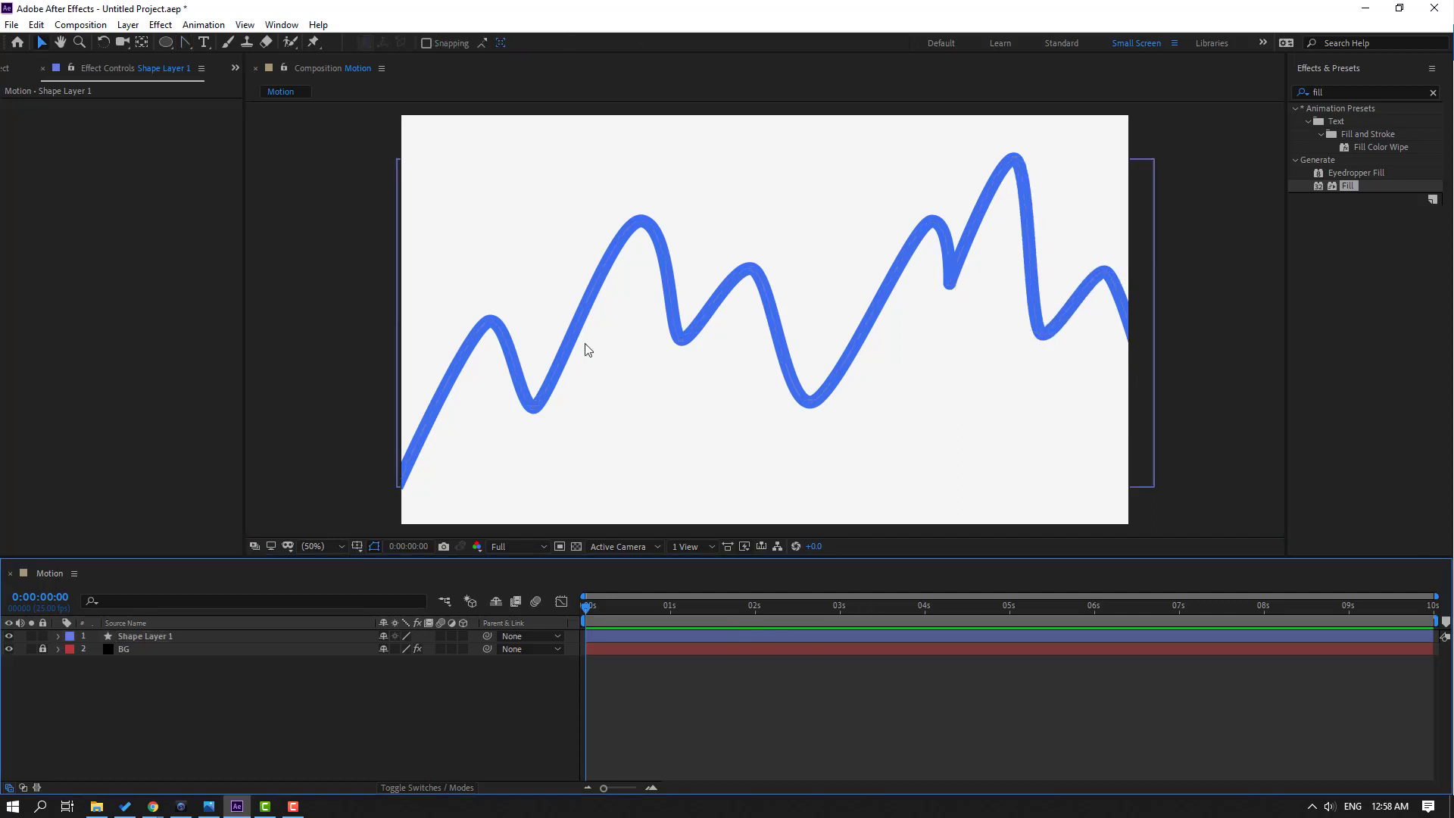
pyautogui.click(42, 45)
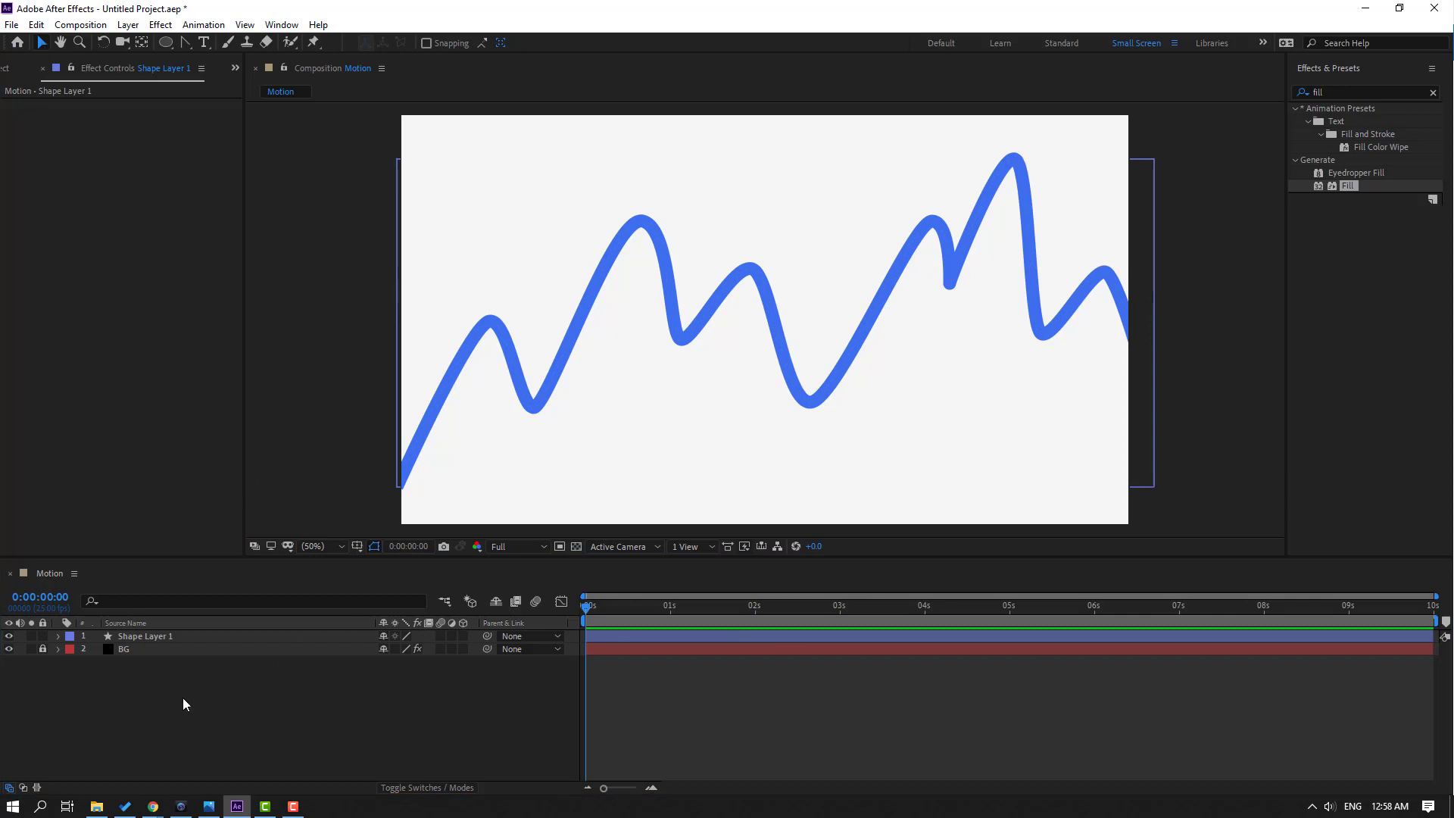
# Step: Rename the shape layer as line1
pyautogui.click(145, 640)
pyautogui.press('Return')
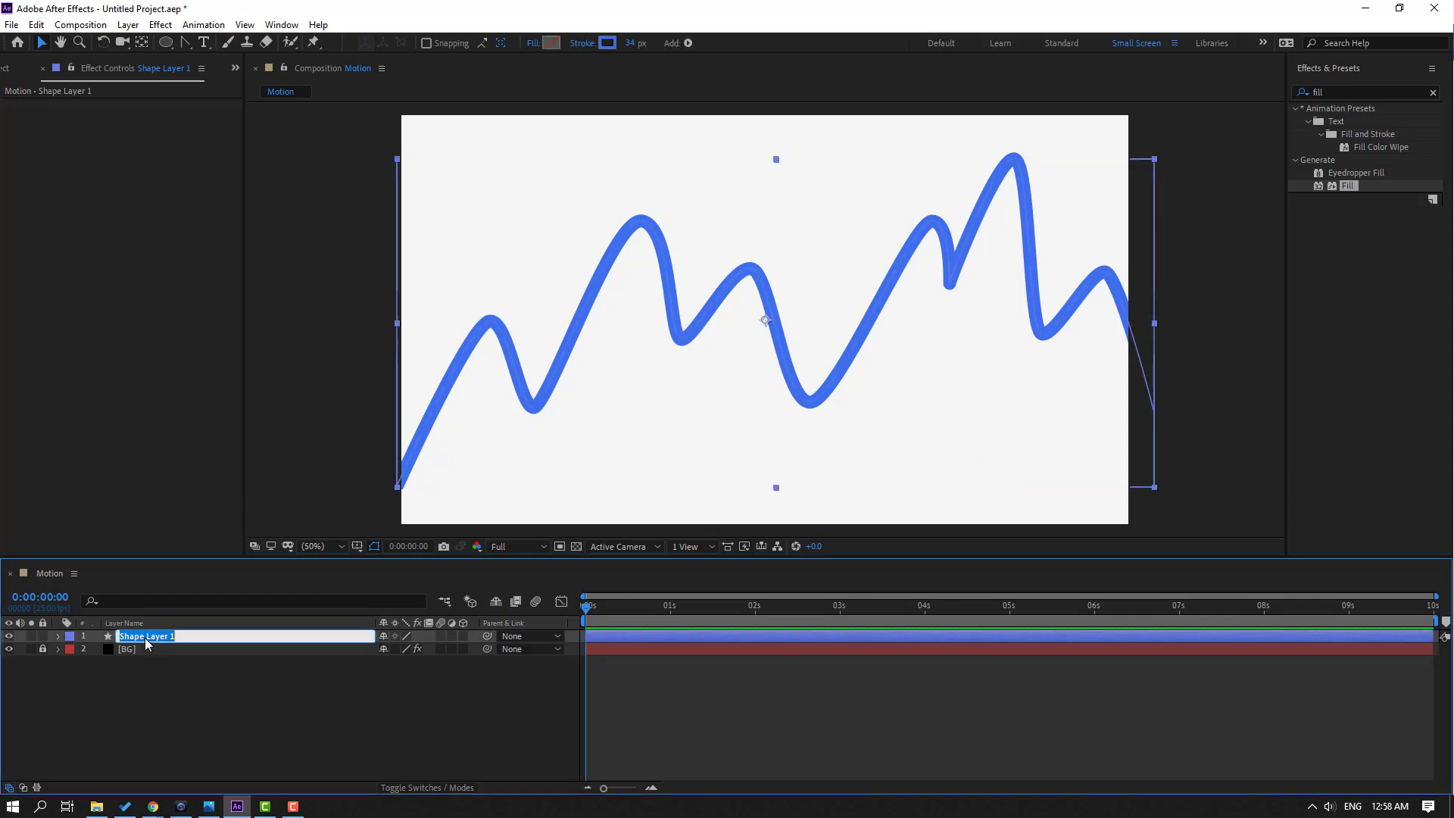
pyautogui.press('BackSpace')
pyautogui.write('line1')
pyautogui.press('Return')
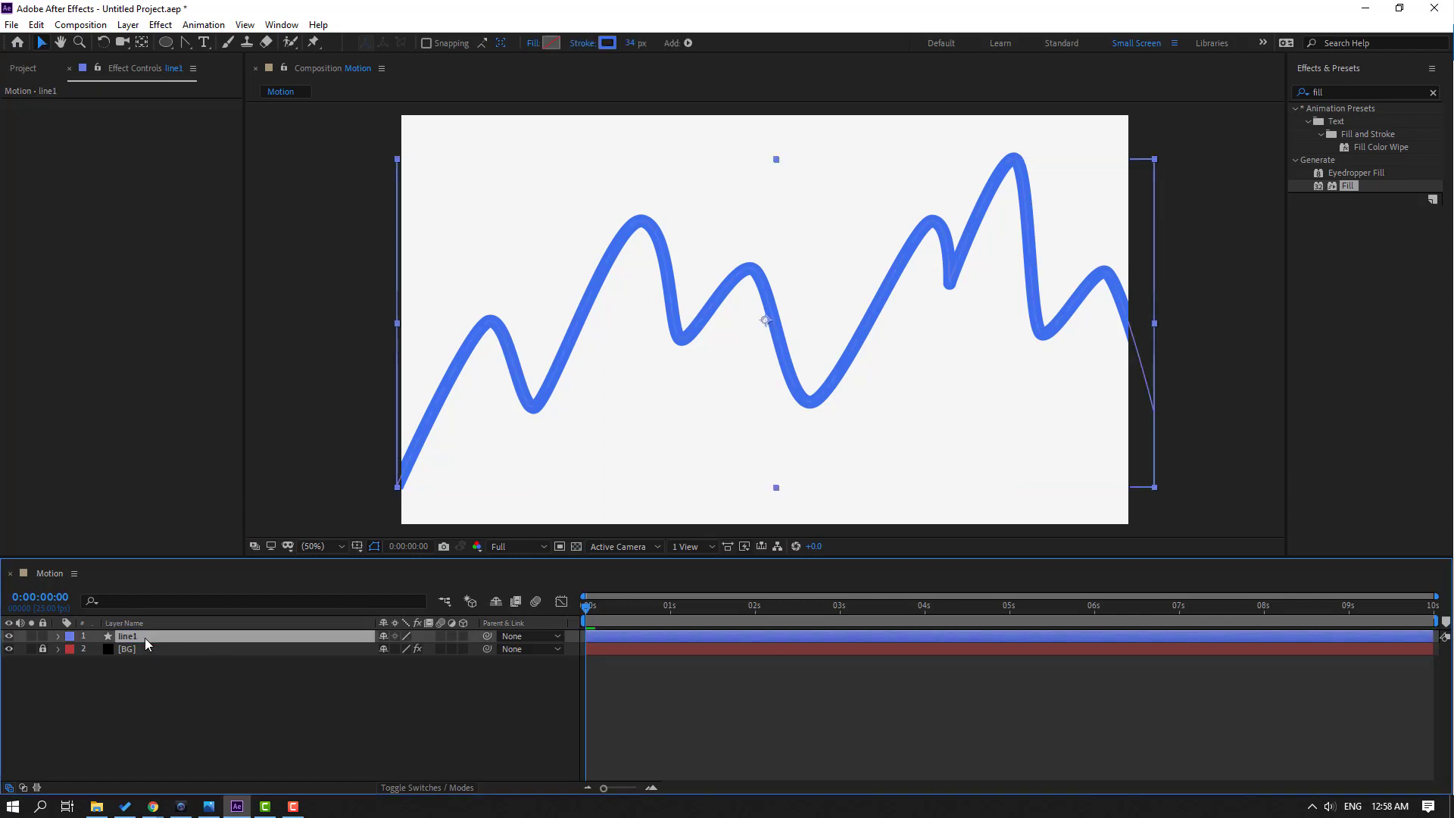
# Step: Expand the line1 layer down to Path 1 inside Shape 1 and select its Path property
pyautogui.click(57, 636)
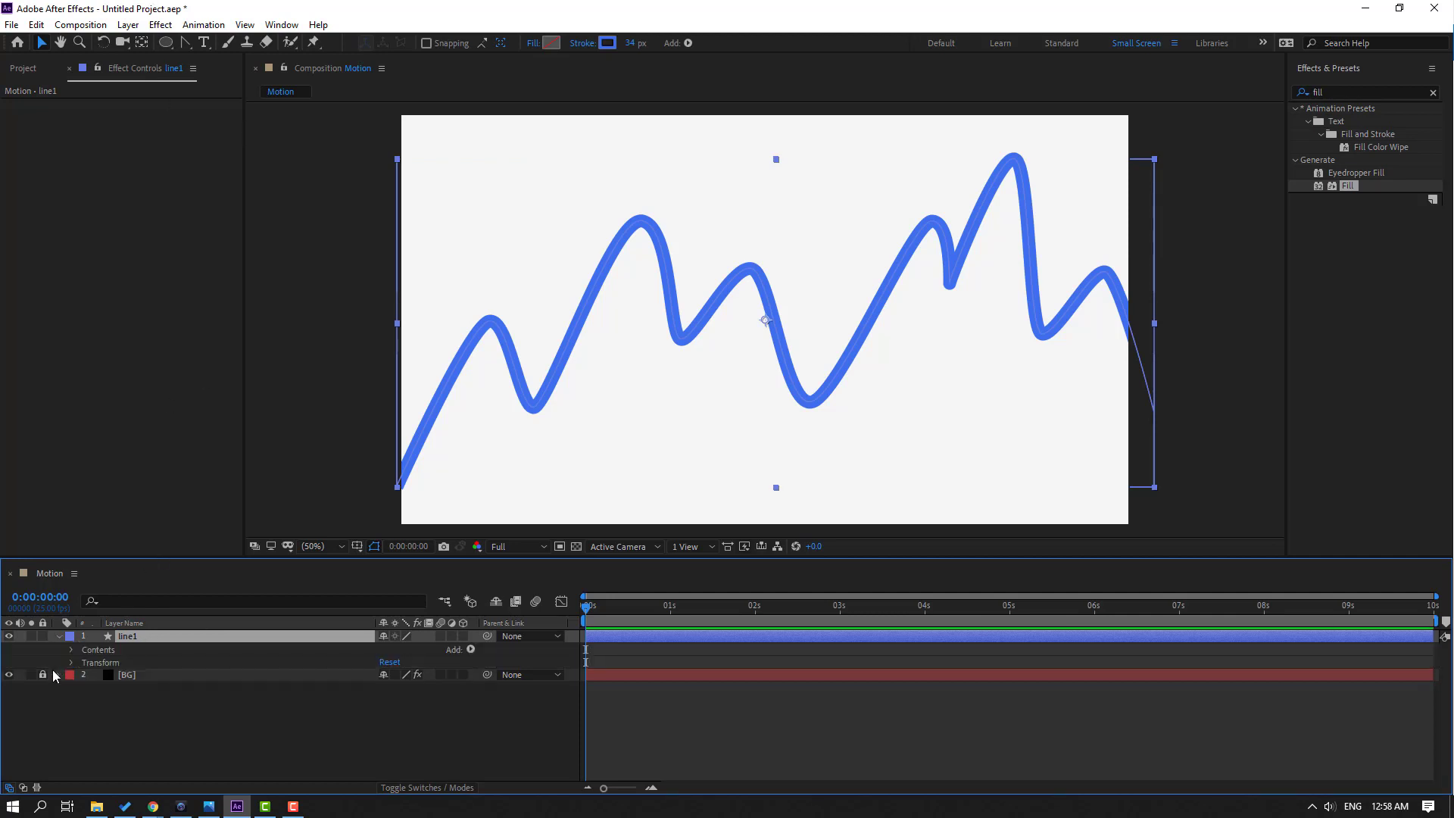
pyautogui.click(71, 651)
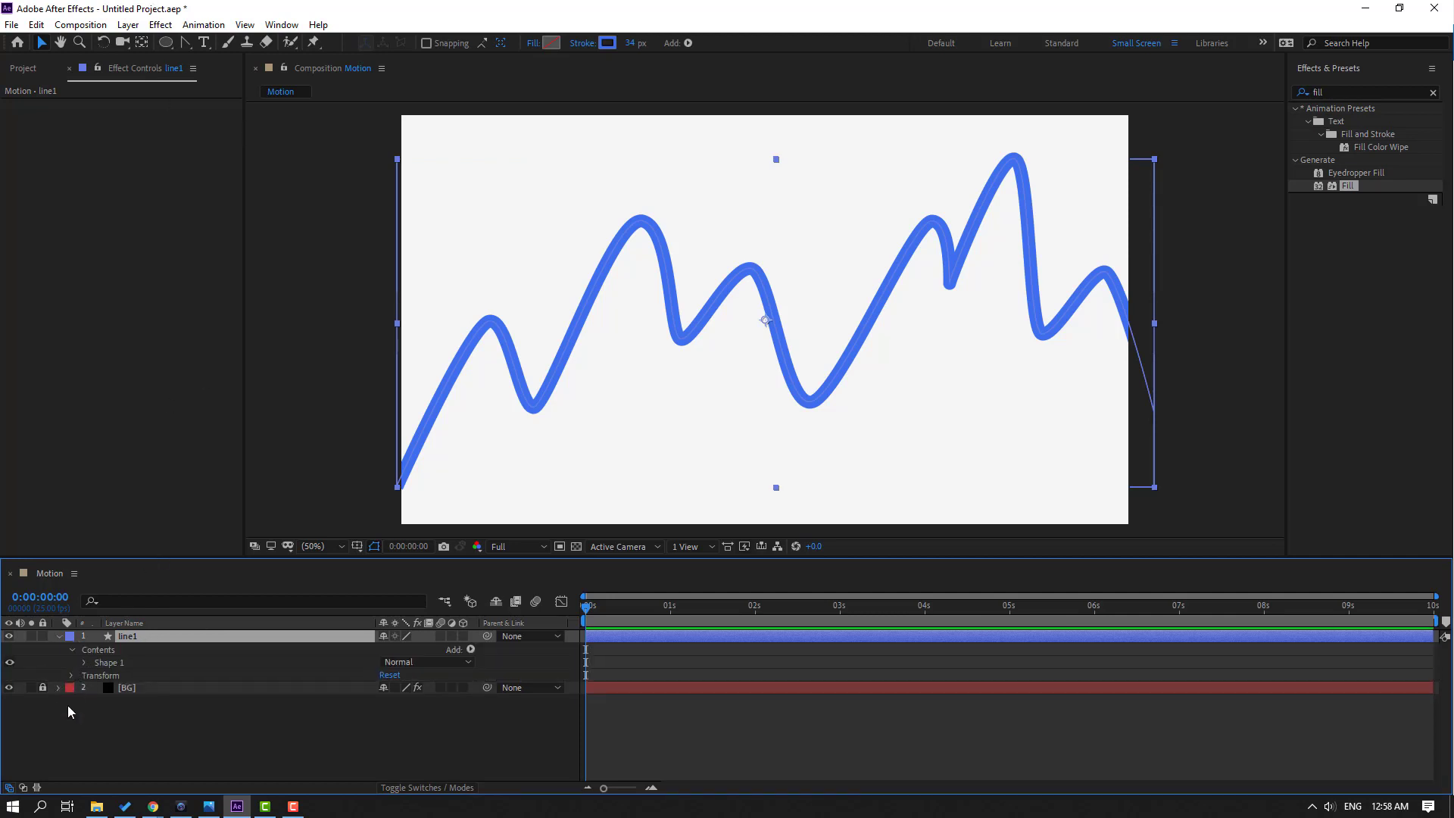
pyautogui.click(85, 663)
pyautogui.click(96, 676)
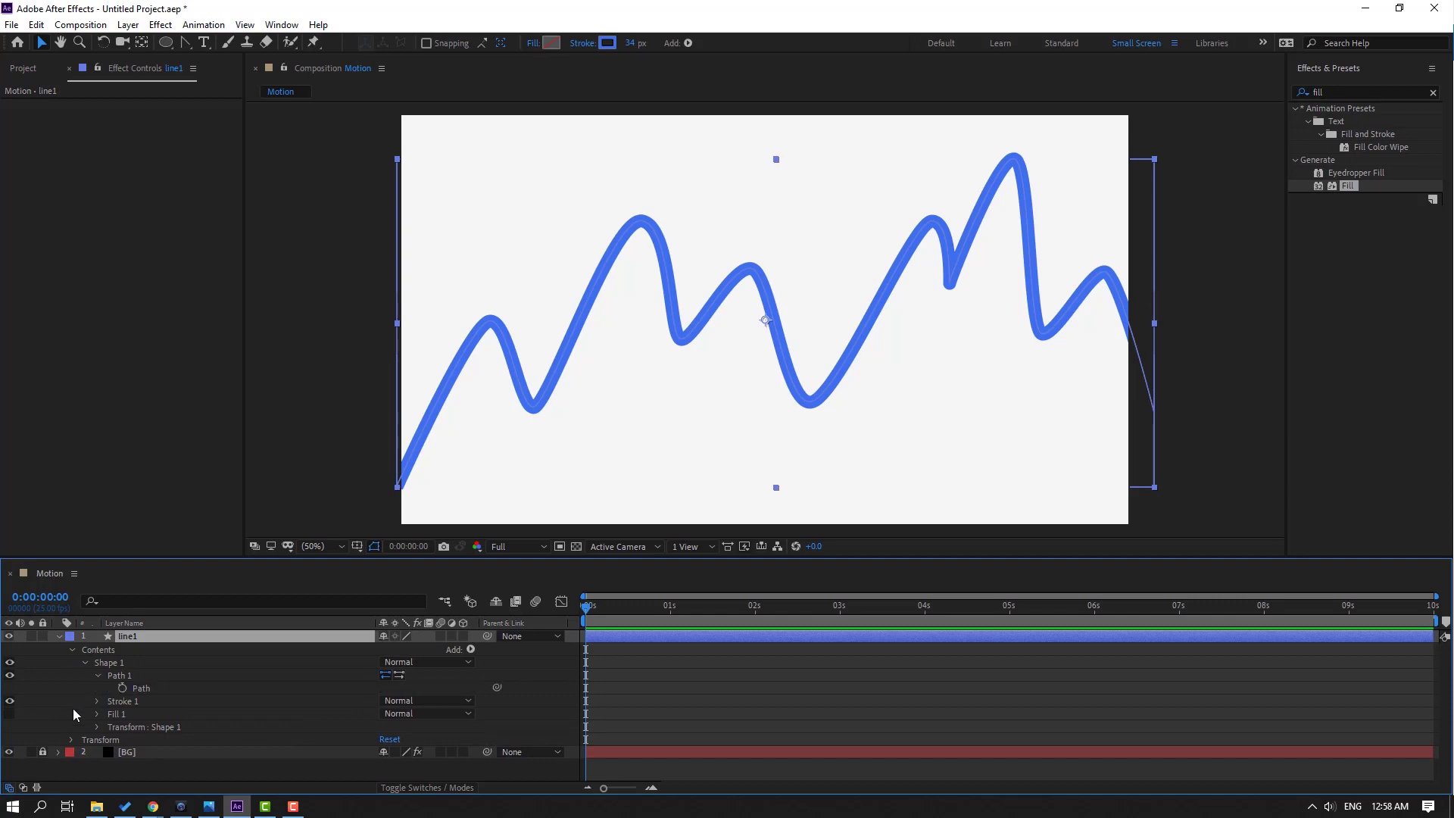
pyautogui.click(148, 689)
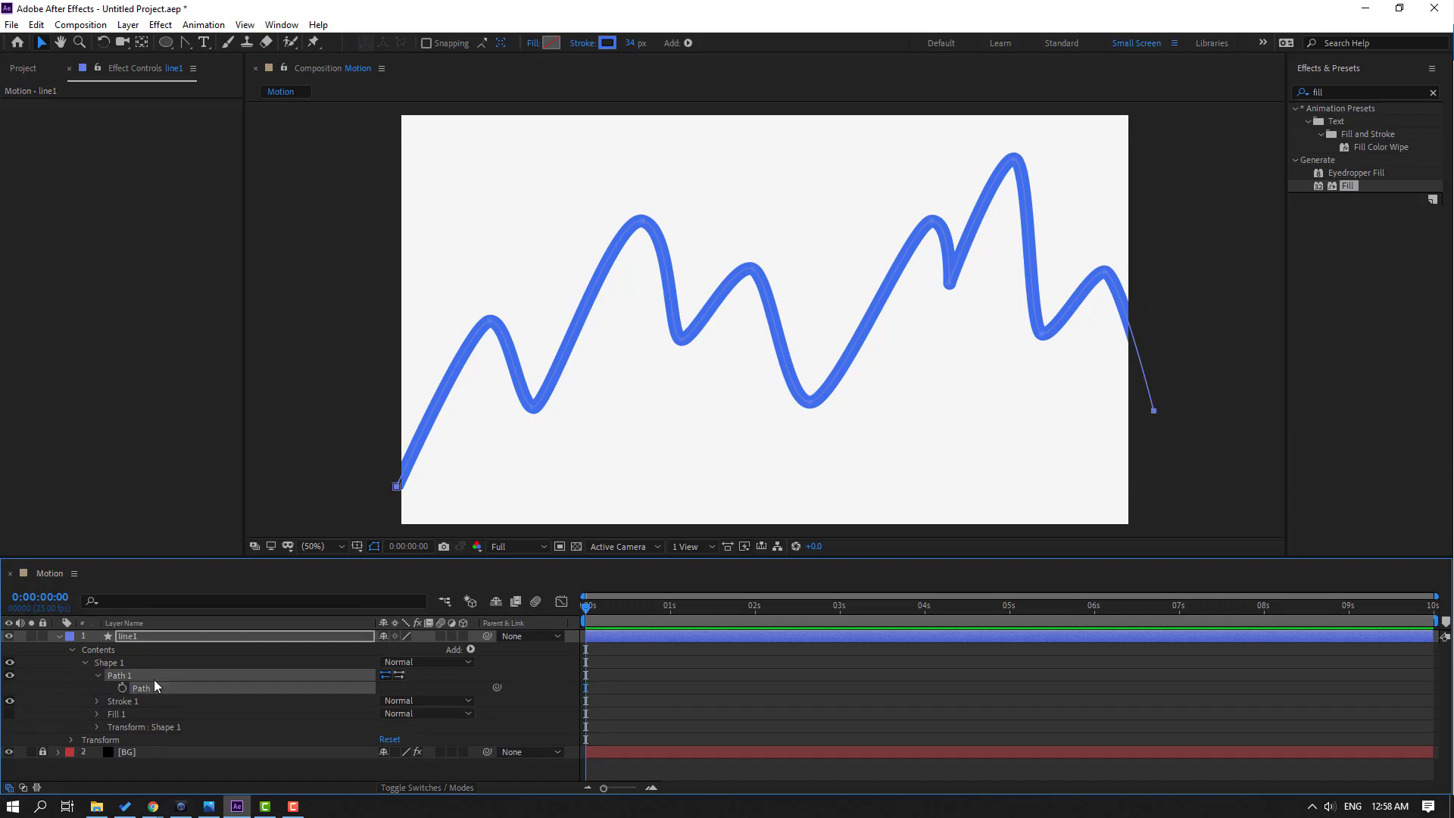
# Step: Run Trace Path from the Create Nulls From Paths script on the selected path, and close the script window
pyautogui.click(292, 21)
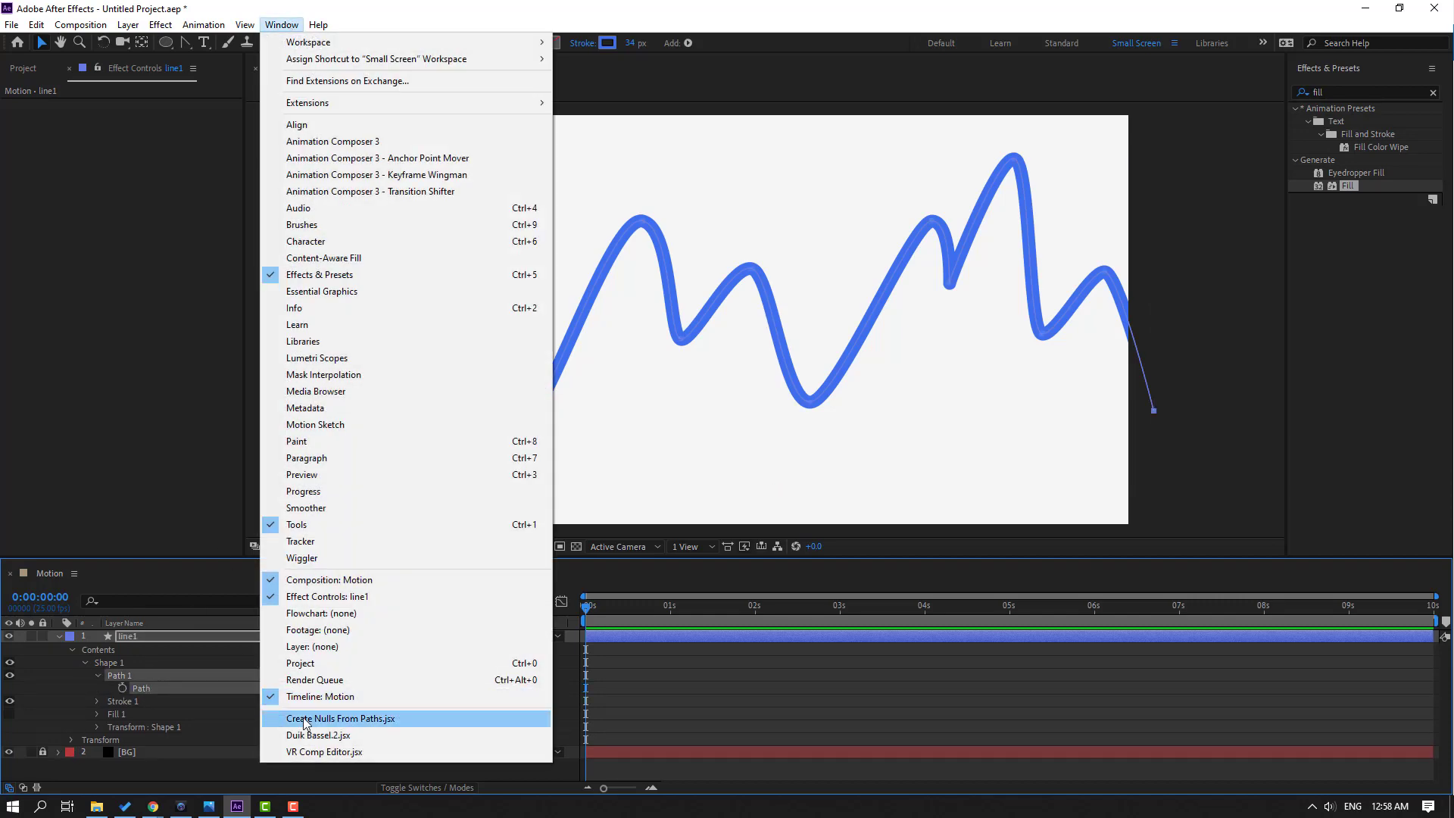
pyautogui.click(341, 718)
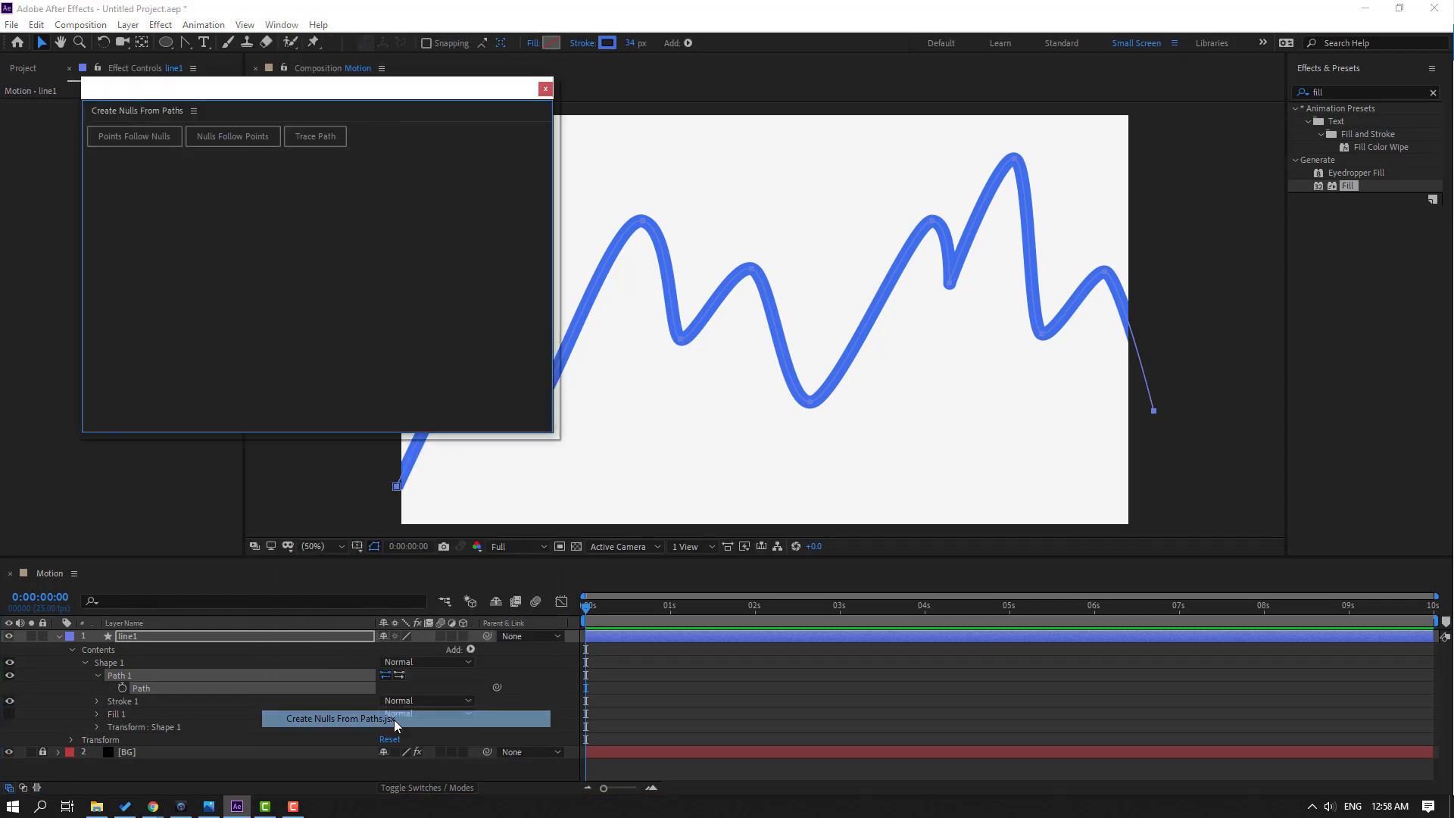
pyautogui.moveTo(391, 117); pyautogui.dragTo(530, 171)
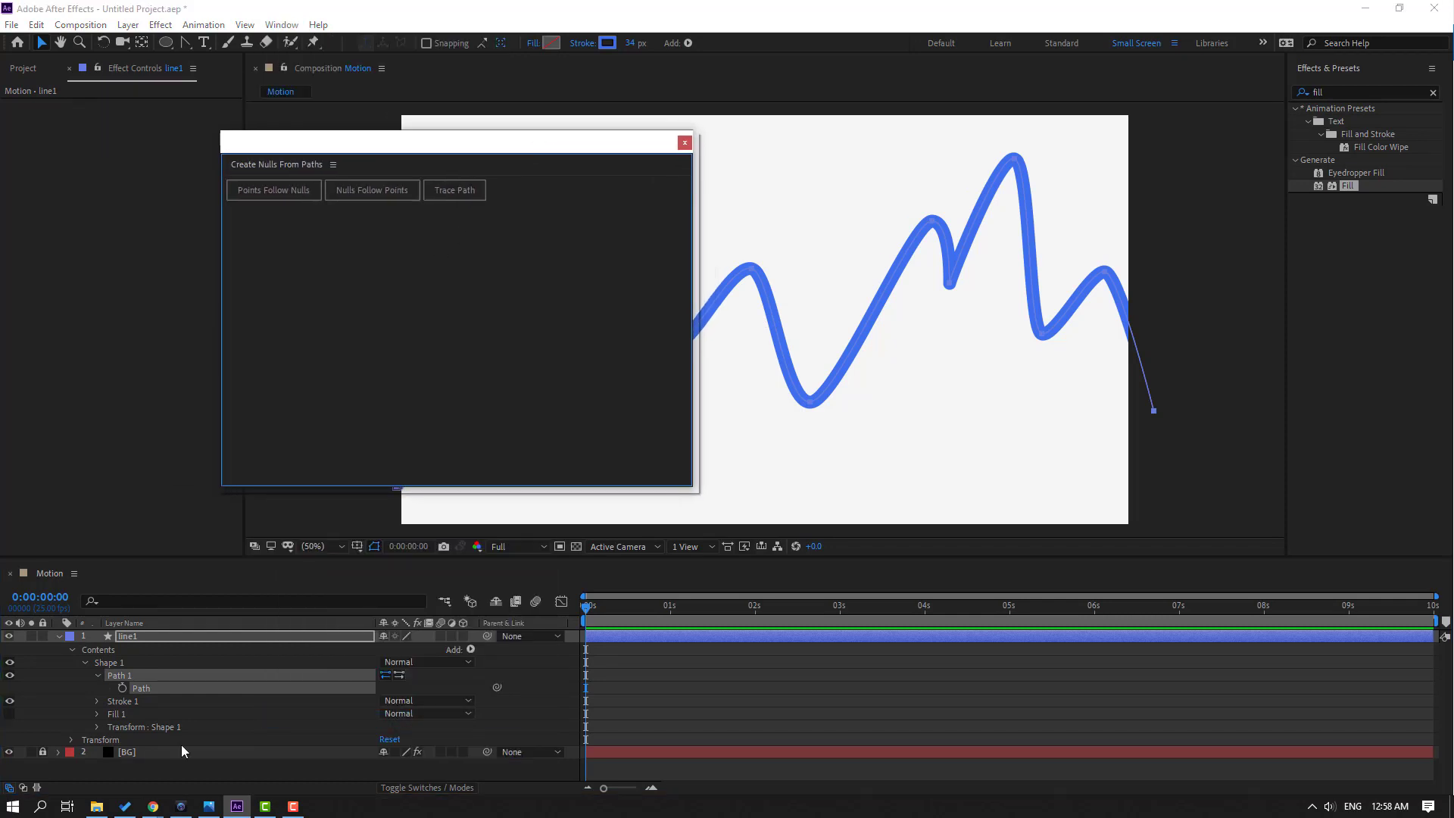
pyautogui.click(162, 691)
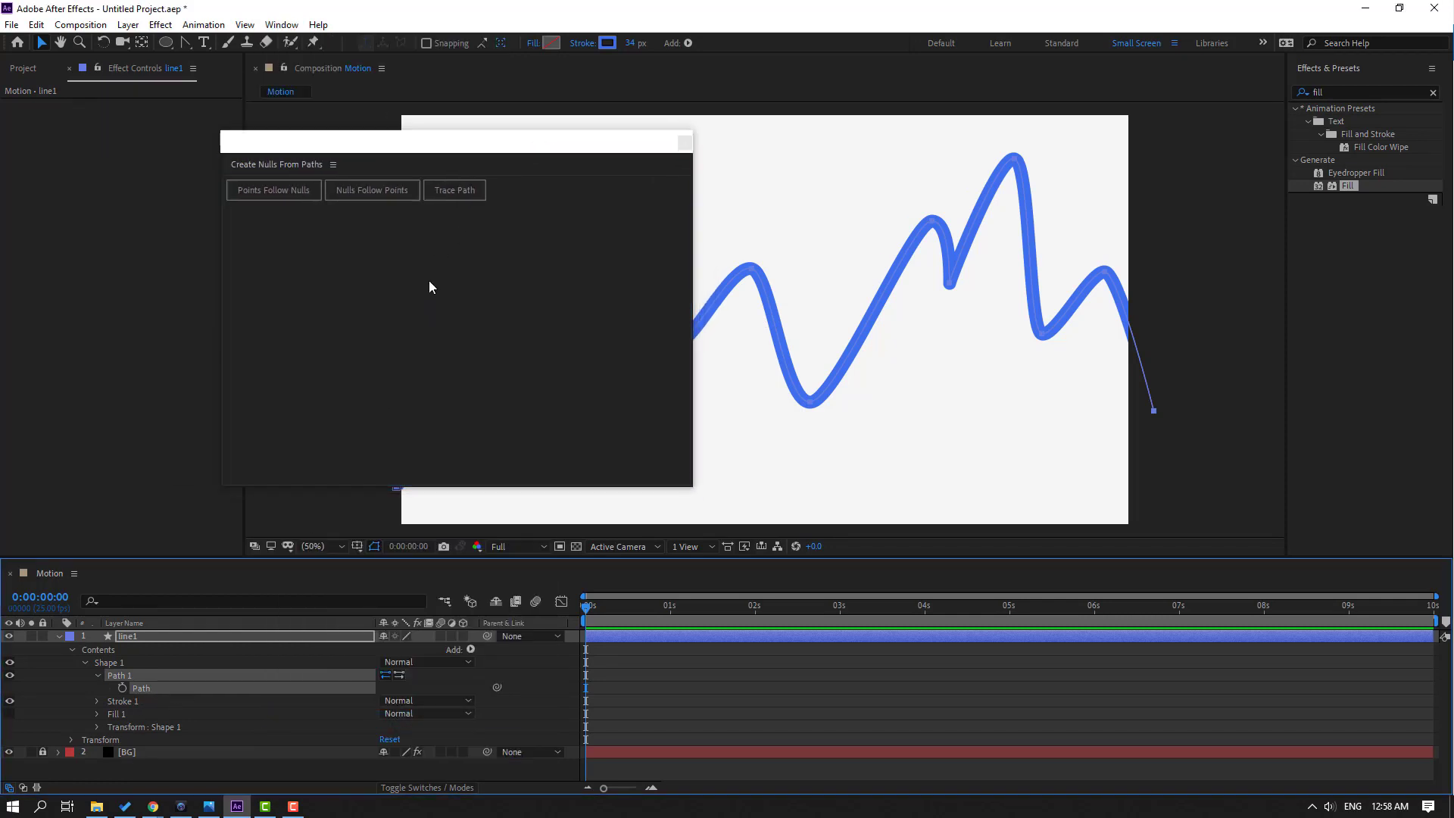
pyautogui.click(451, 190)
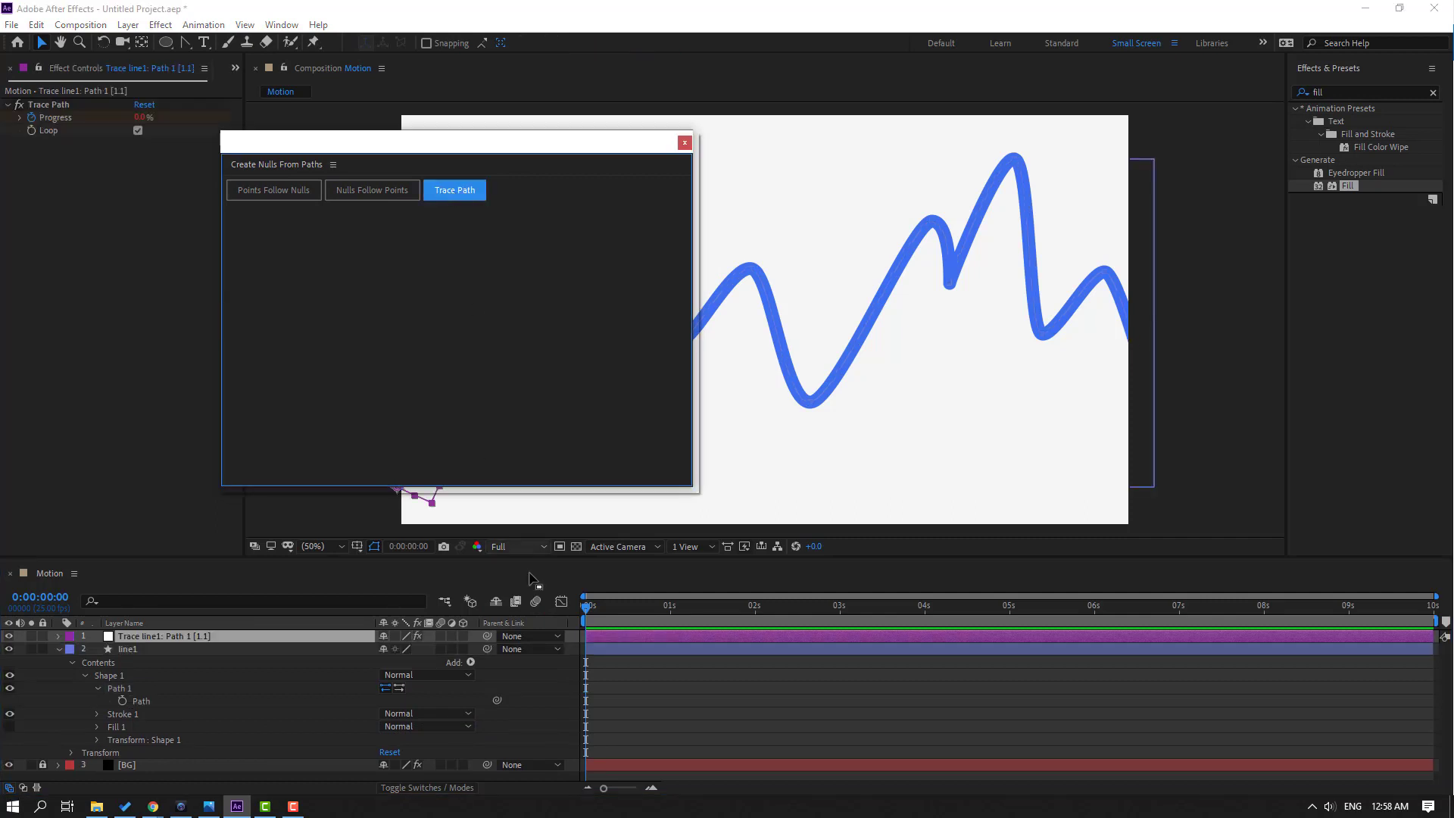
pyautogui.click(686, 145)
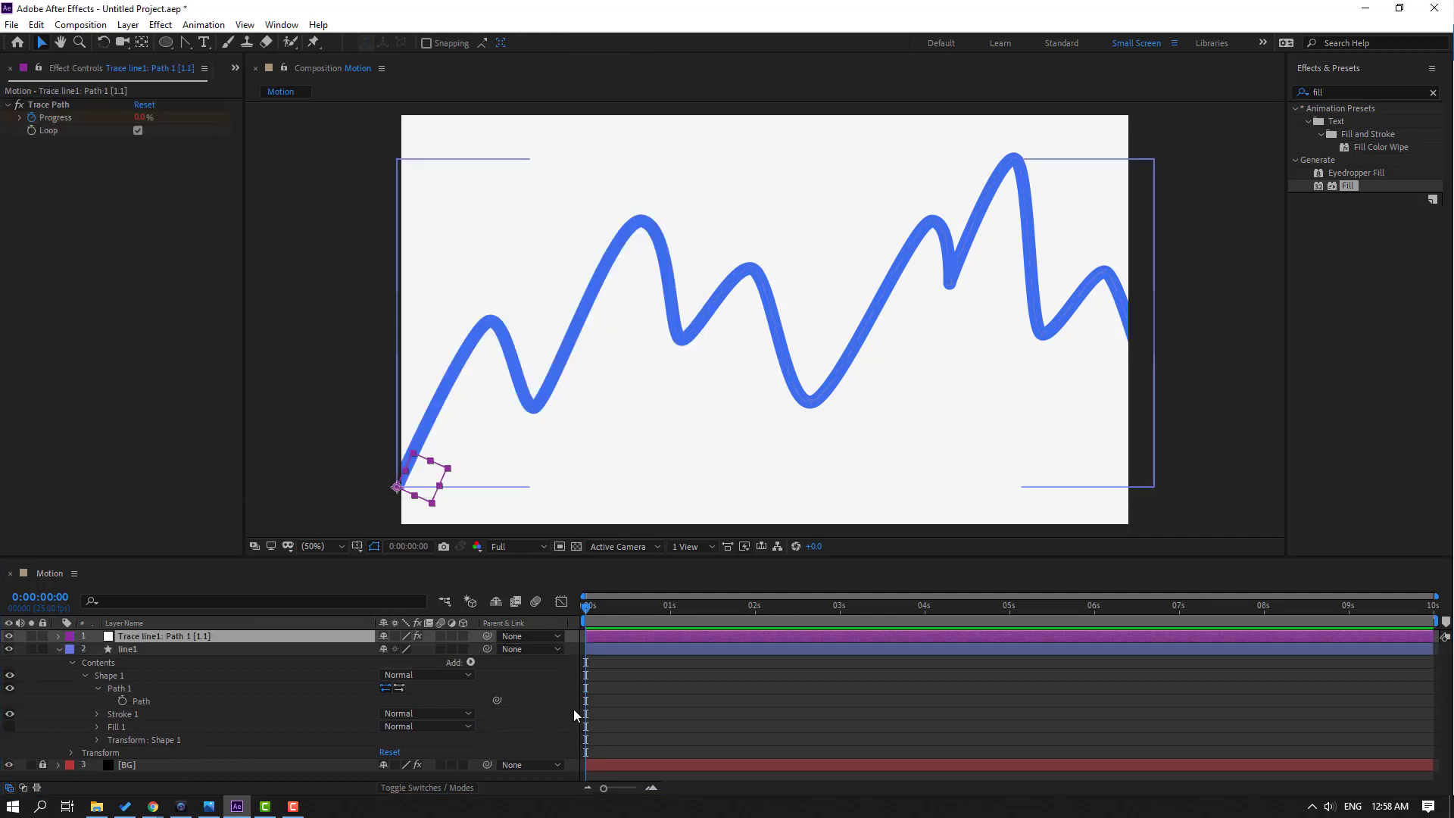
# Step: Preview the trace null's movement along the curve and return to the start of the timeline
pyautogui.moveTo(592, 612); pyautogui.dragTo(510, 611)
pyautogui.press('space')
pyautogui.moveTo(603, 612); pyautogui.dragTo(570, 638)
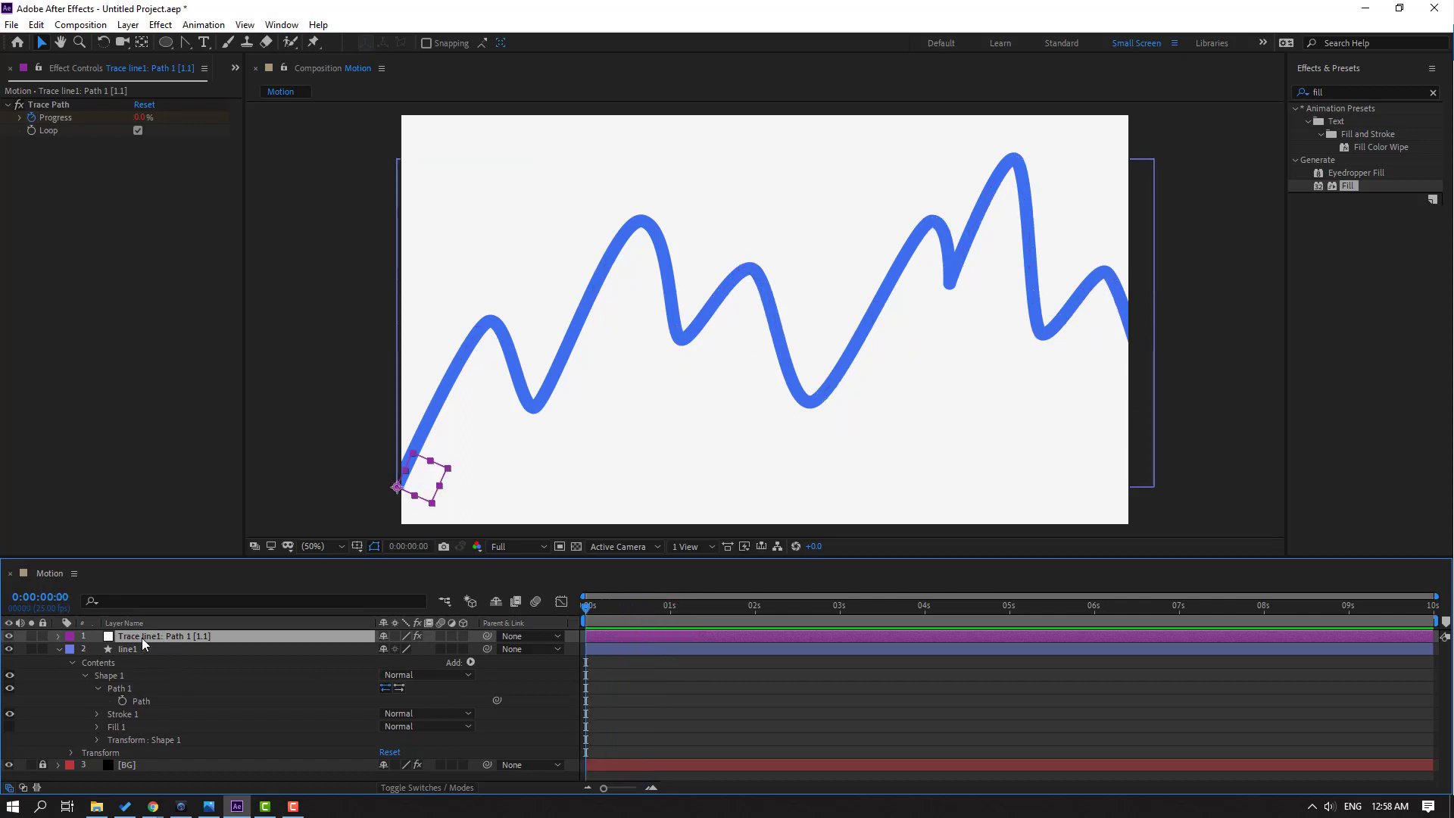
# Step: Reveal the trace null's keyframes and delete the looping expression from its Progress property
pyautogui.press('u')
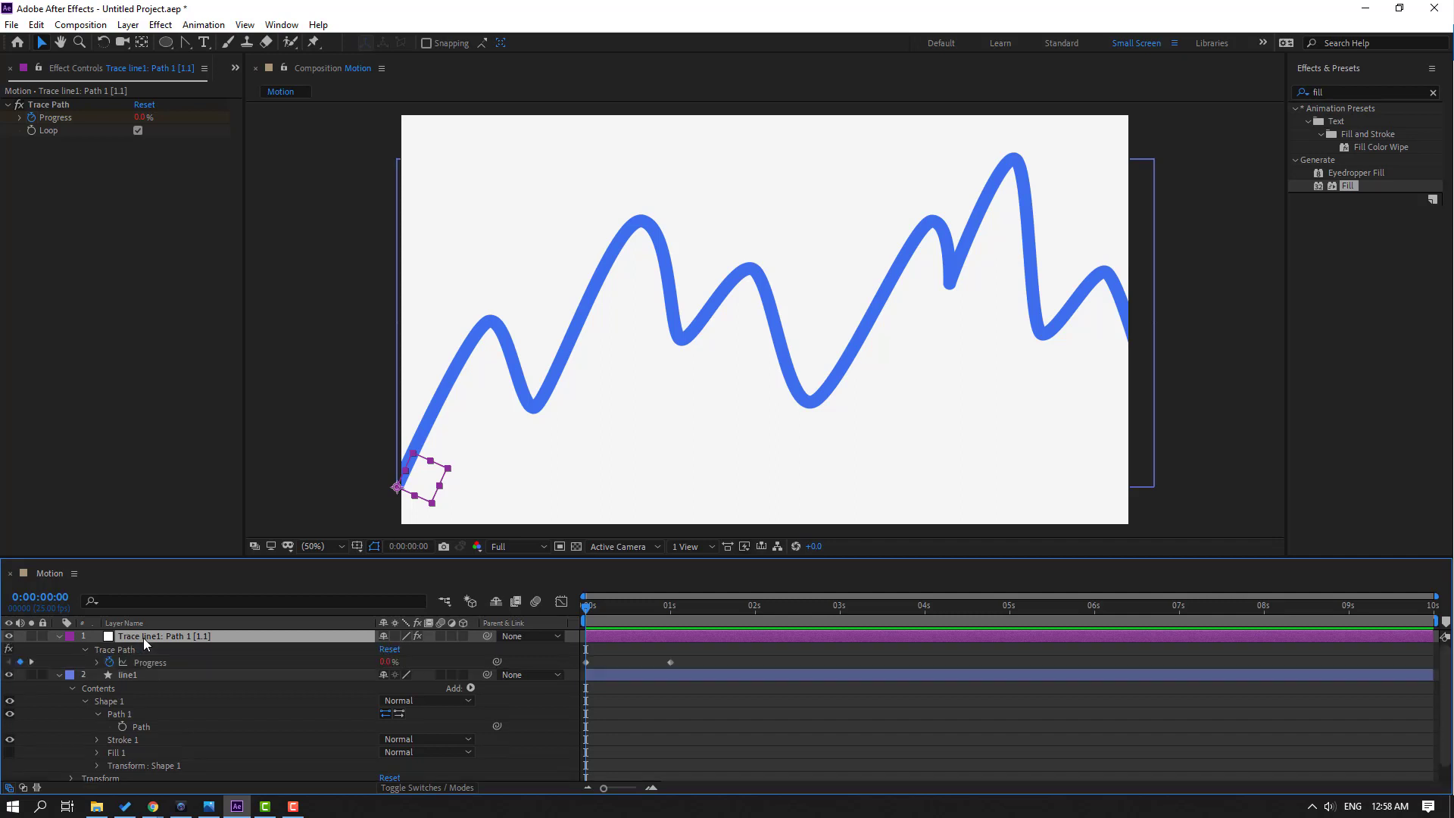
pyautogui.click(96, 663)
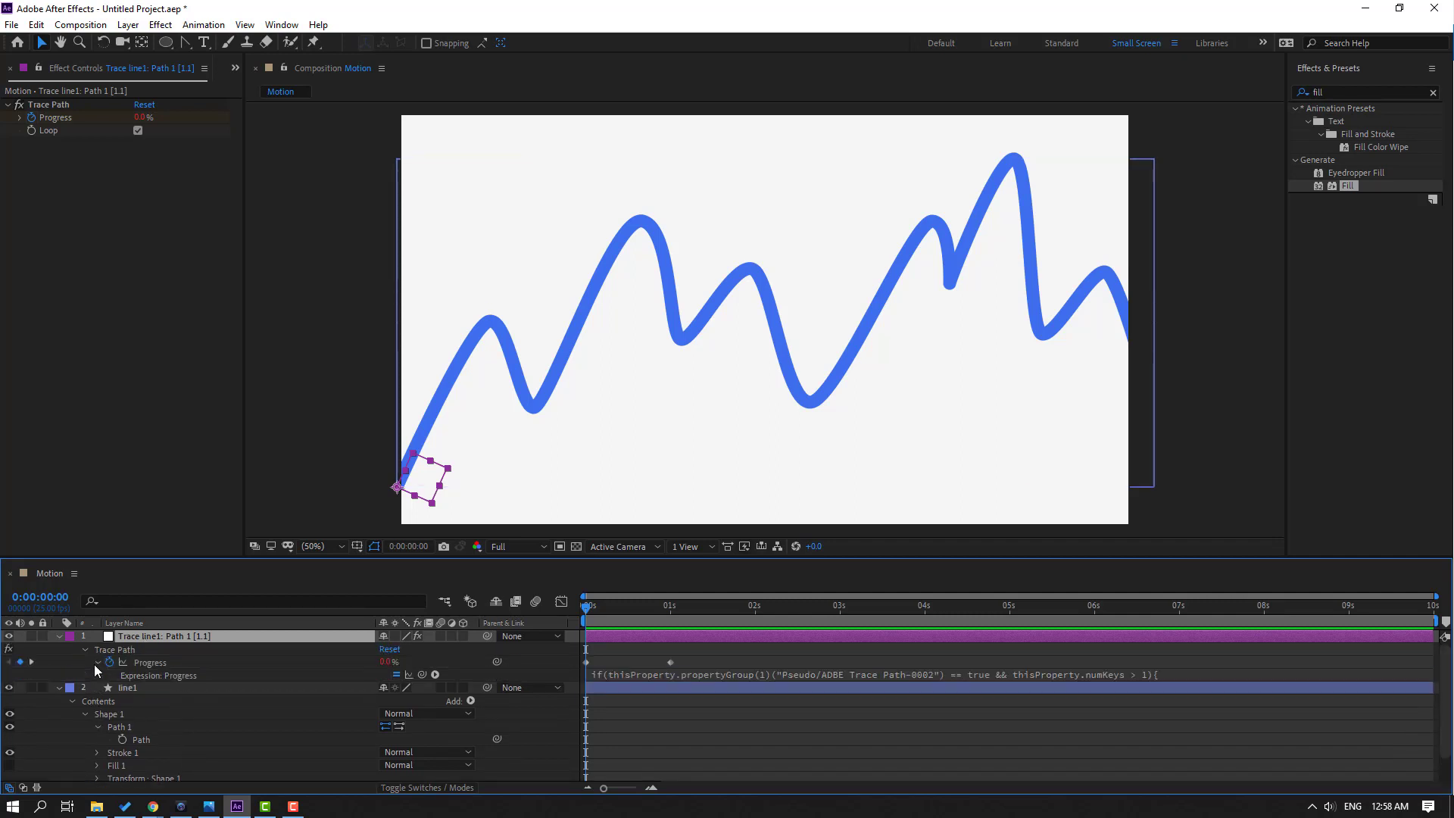
pyautogui.click(691, 679)
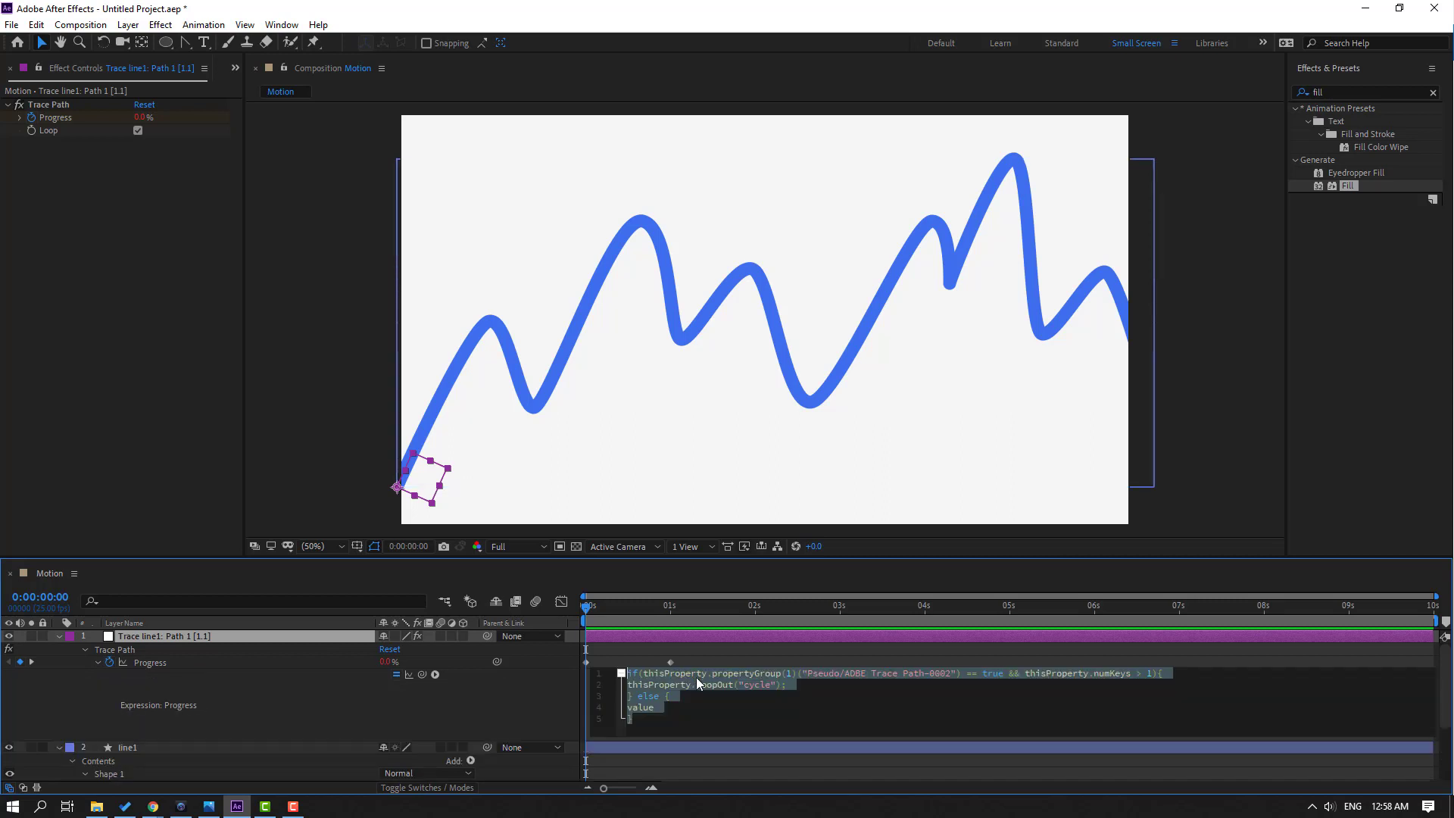
pyautogui.press('BackSpace')
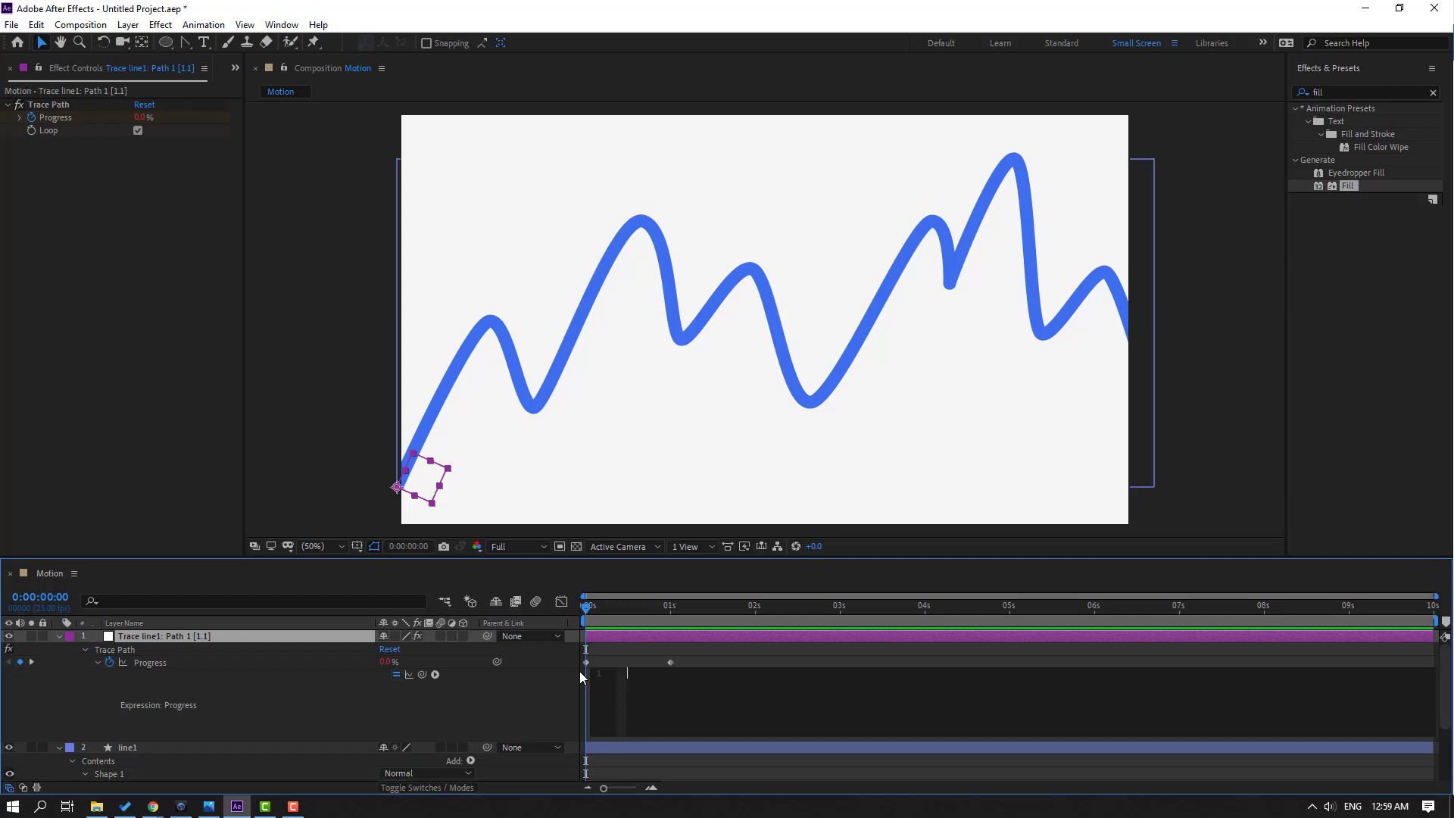
pyautogui.click(1082, 657)
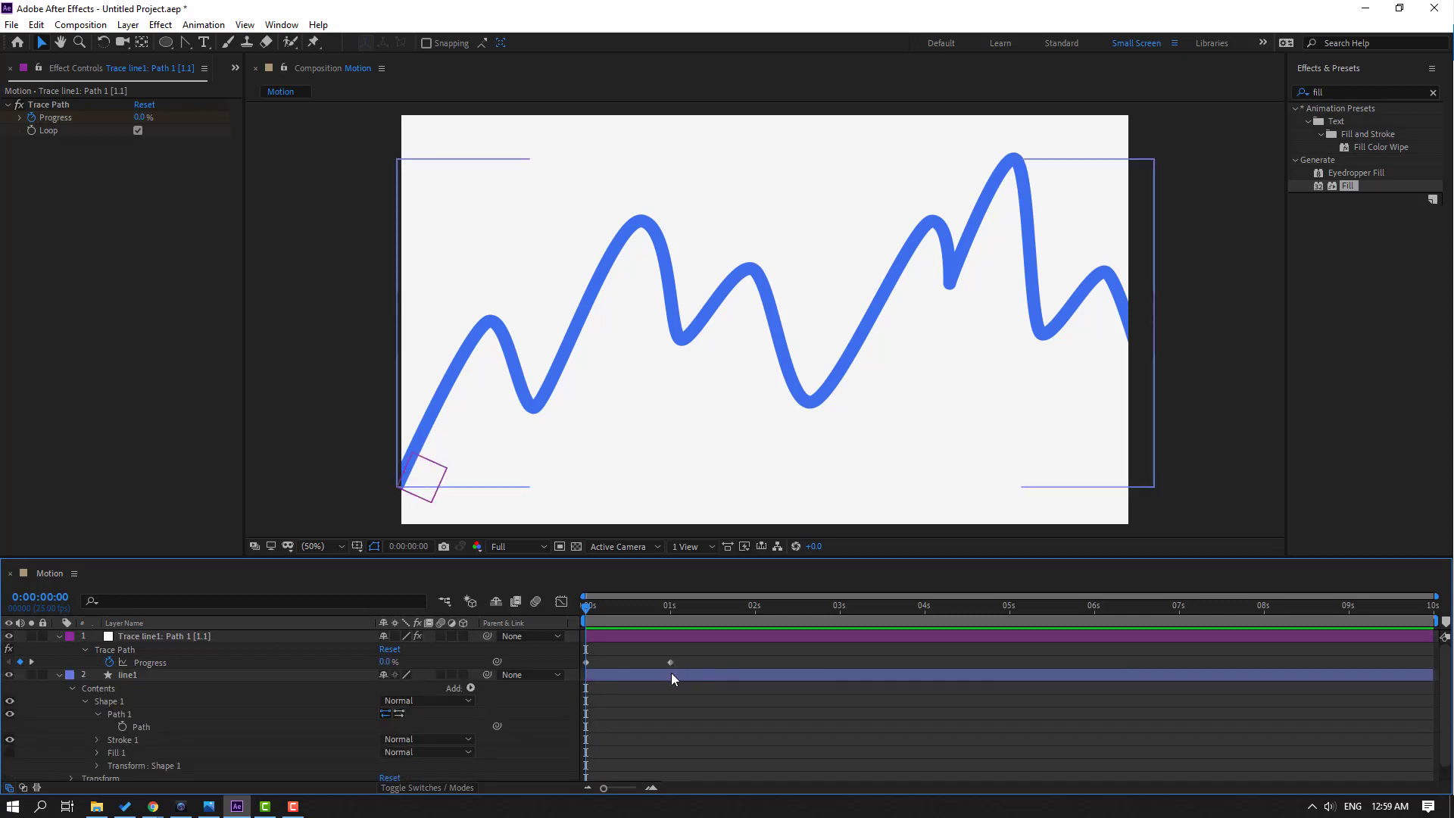
# Step: Move the trace null's second Progress keyframe to about 4 seconds, check the timing, then collapse both layers and deselect them
pyautogui.moveTo(583, 598); pyautogui.dragTo(588, 598)
pyautogui.moveTo(587, 608); pyautogui.dragTo(628, 616)
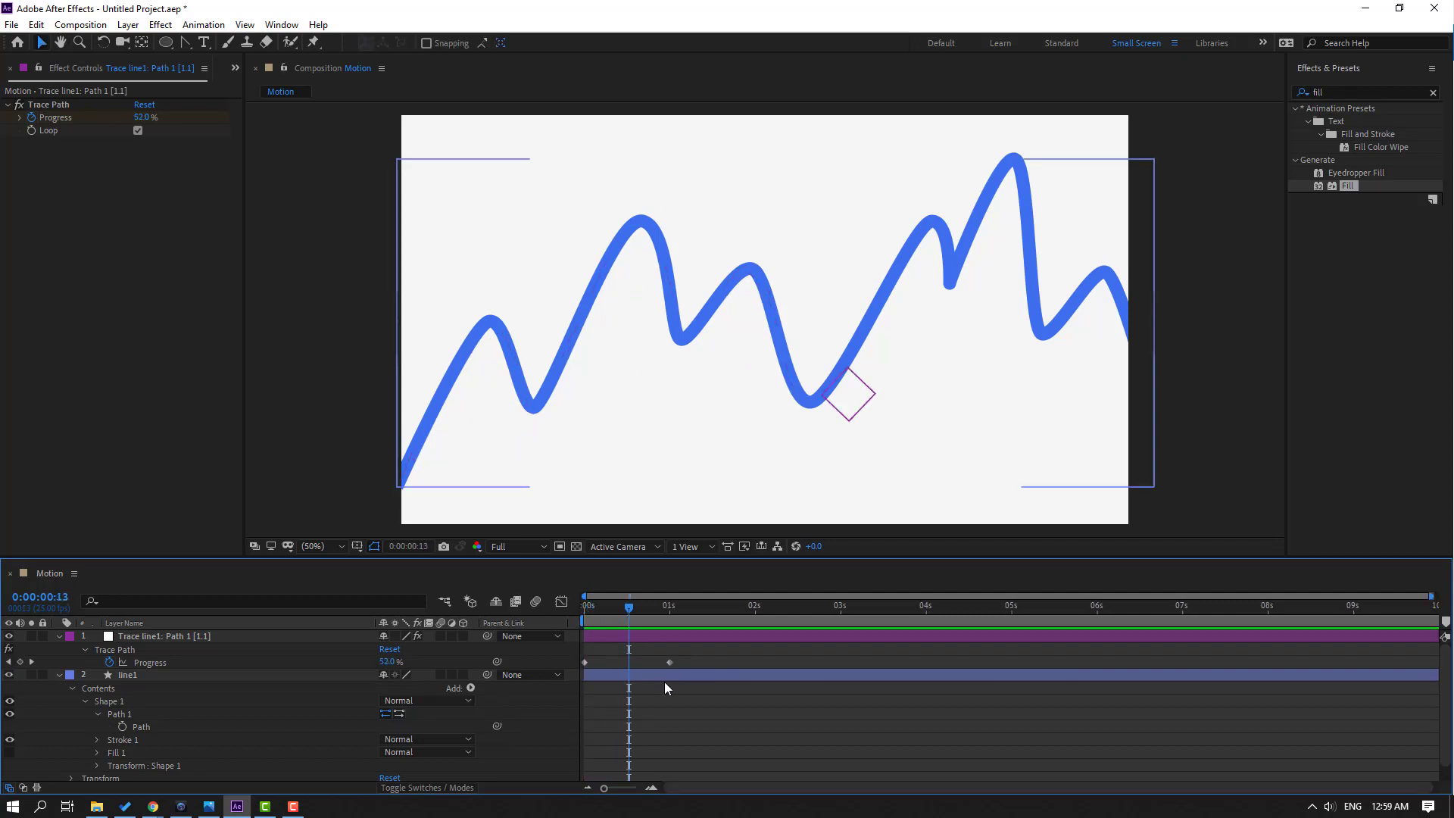
pyautogui.moveTo(669, 664); pyautogui.dragTo(929, 663)
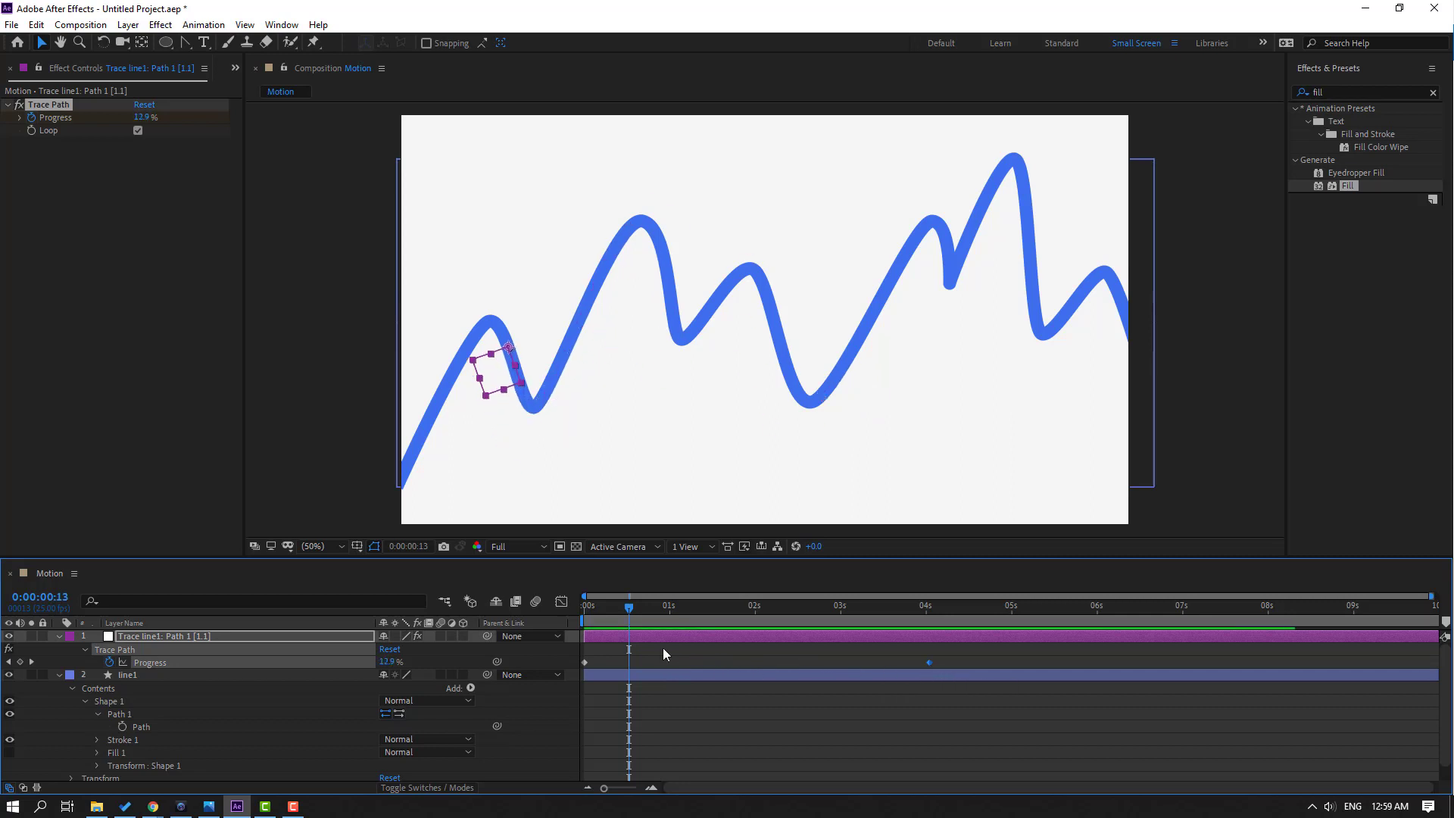
pyautogui.moveTo(581, 617); pyautogui.dragTo(931, 623)
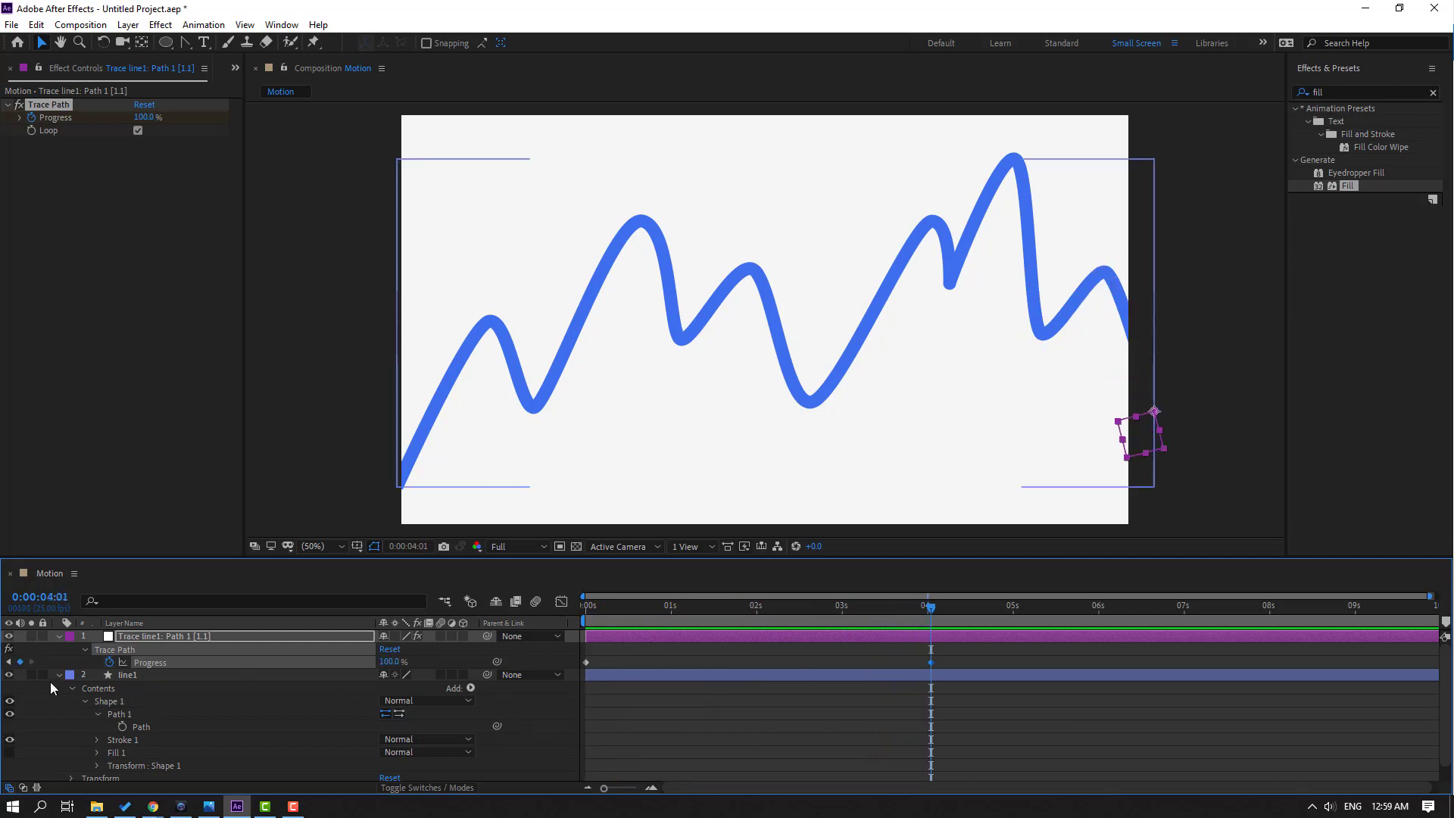
pyautogui.click(59, 636)
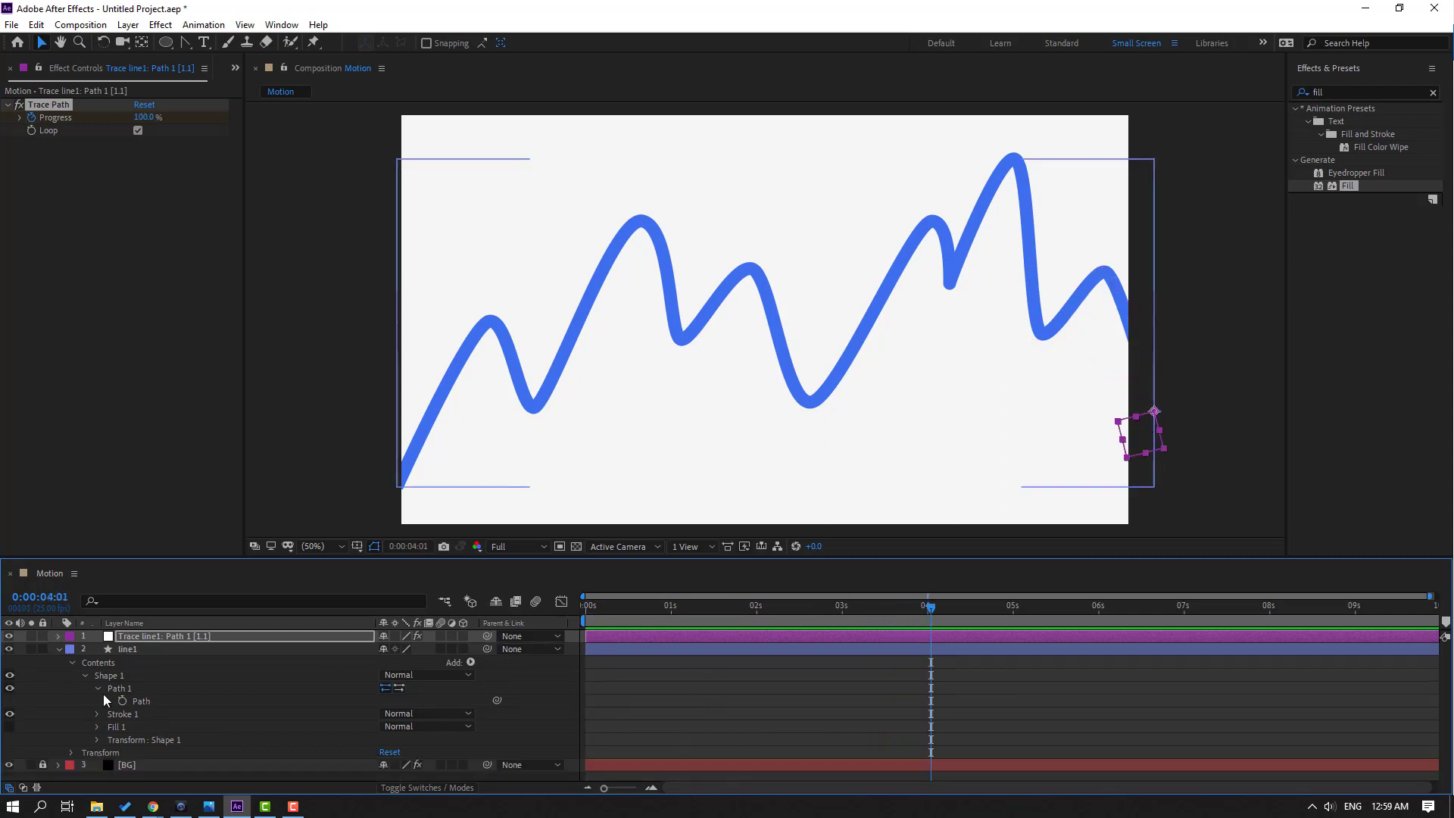
pyautogui.click(60, 649)
pyautogui.click(199, 727)
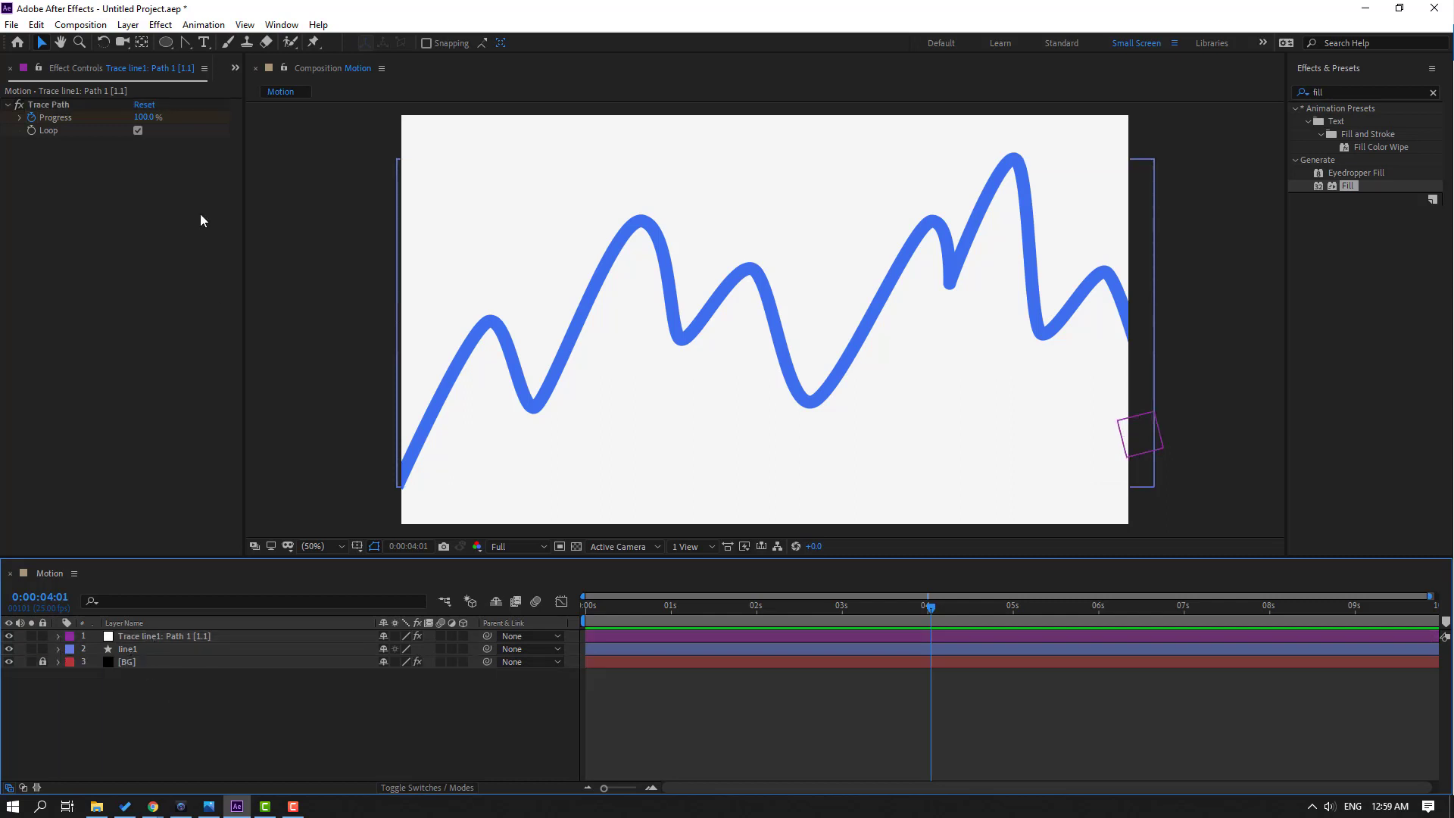
# Step: Draw a small circle with the Ellipse tool above the middle of the curve as a new shape layer
pyautogui.moveTo(166, 42); pyautogui.dragTo(203, 80)
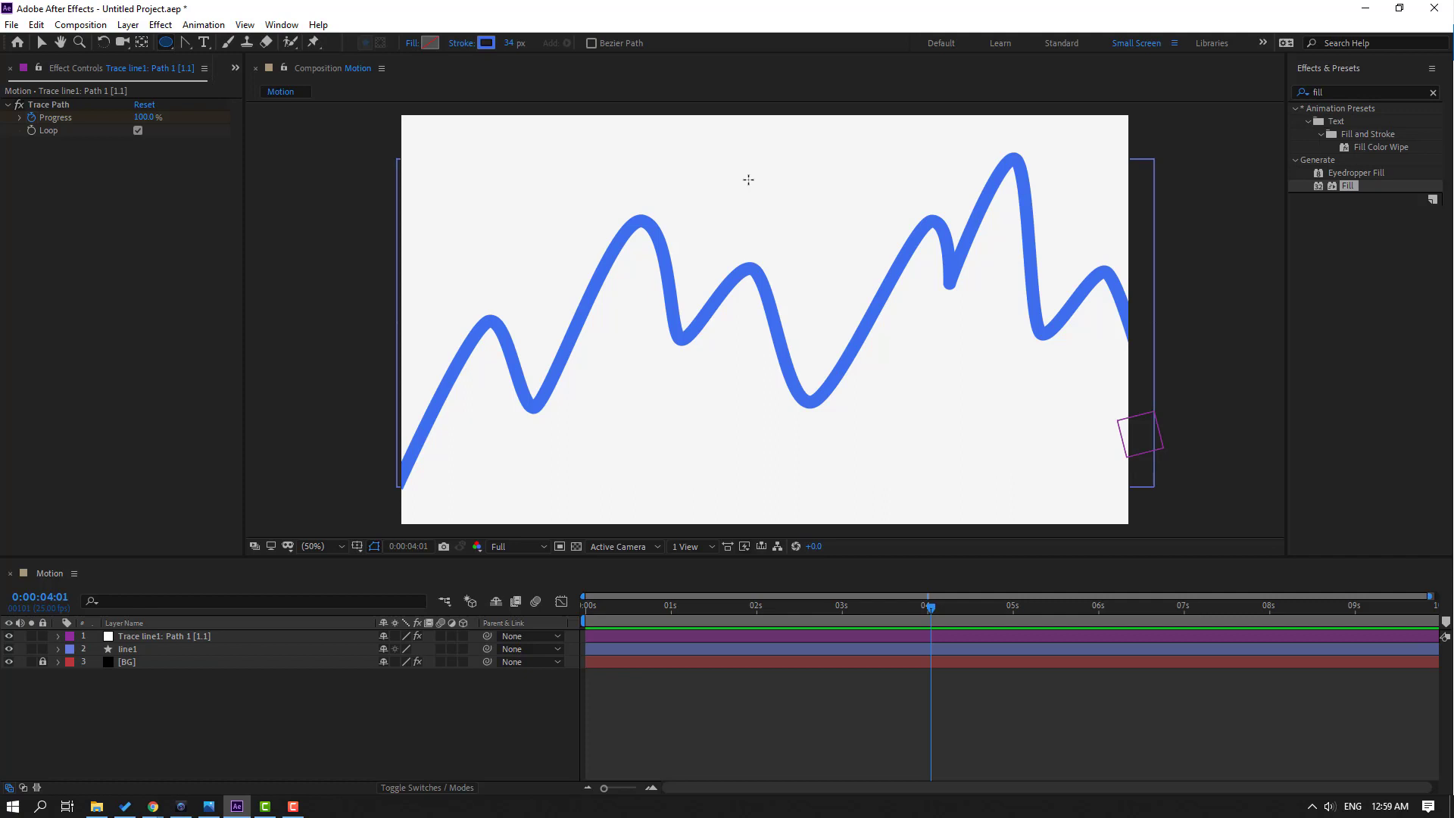
pyautogui.moveTo(744, 171); pyautogui.dragTo(758, 186)
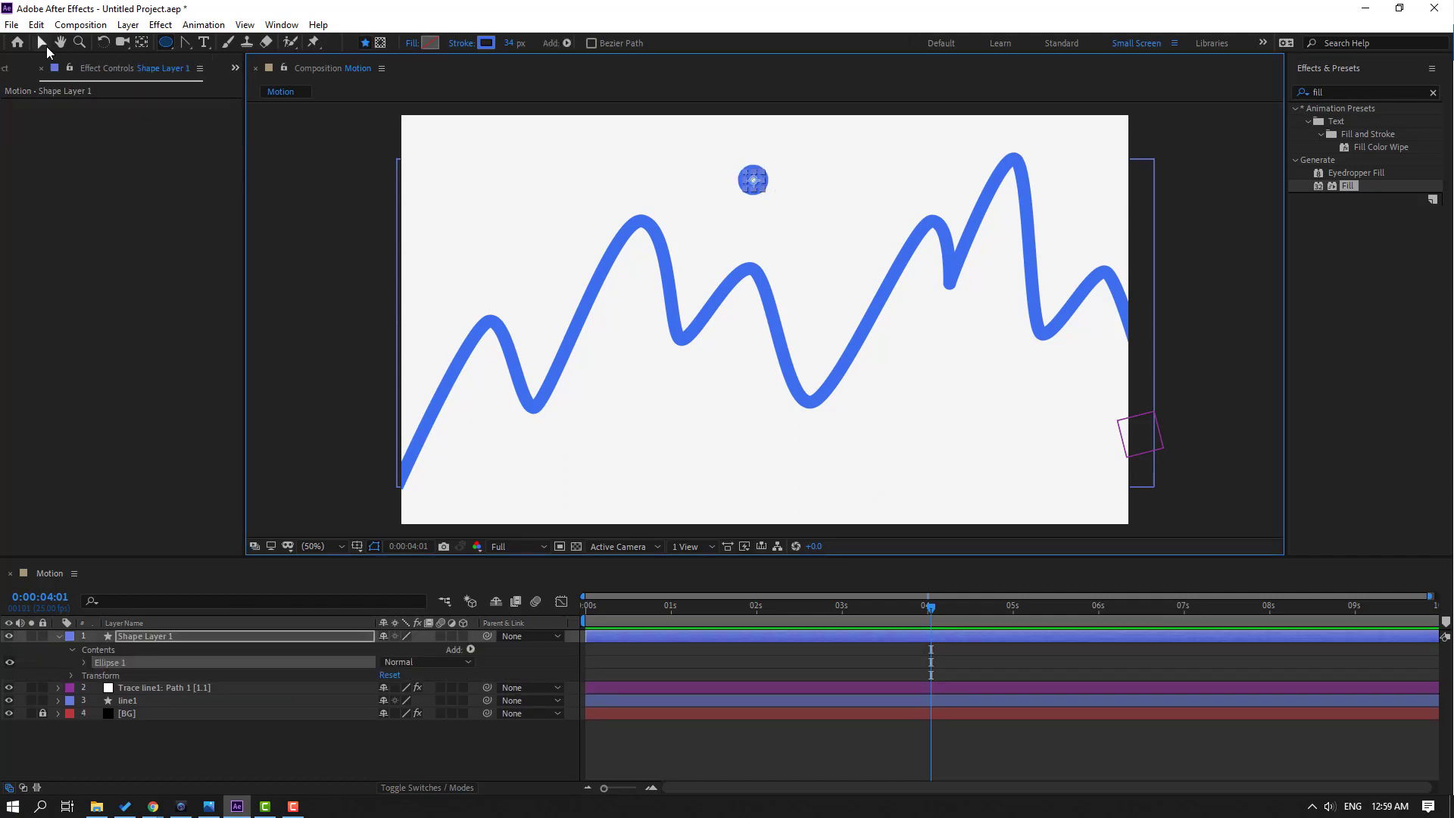
pyautogui.click(43, 43)
# Step: Change the circle's stroke color to light green and set its stroke width to 20 px
pyautogui.click(607, 45)
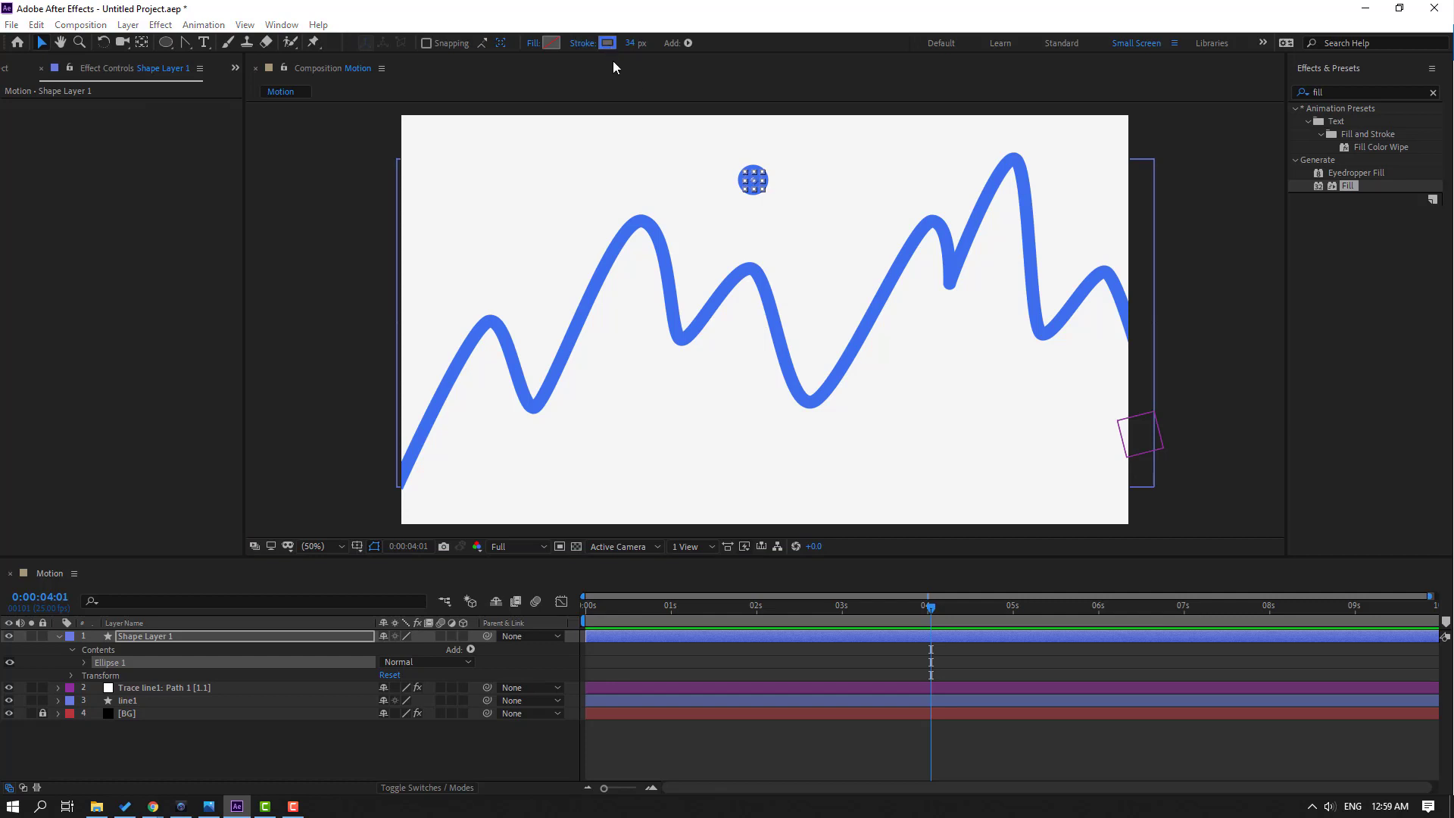
pyautogui.click(1041, 681)
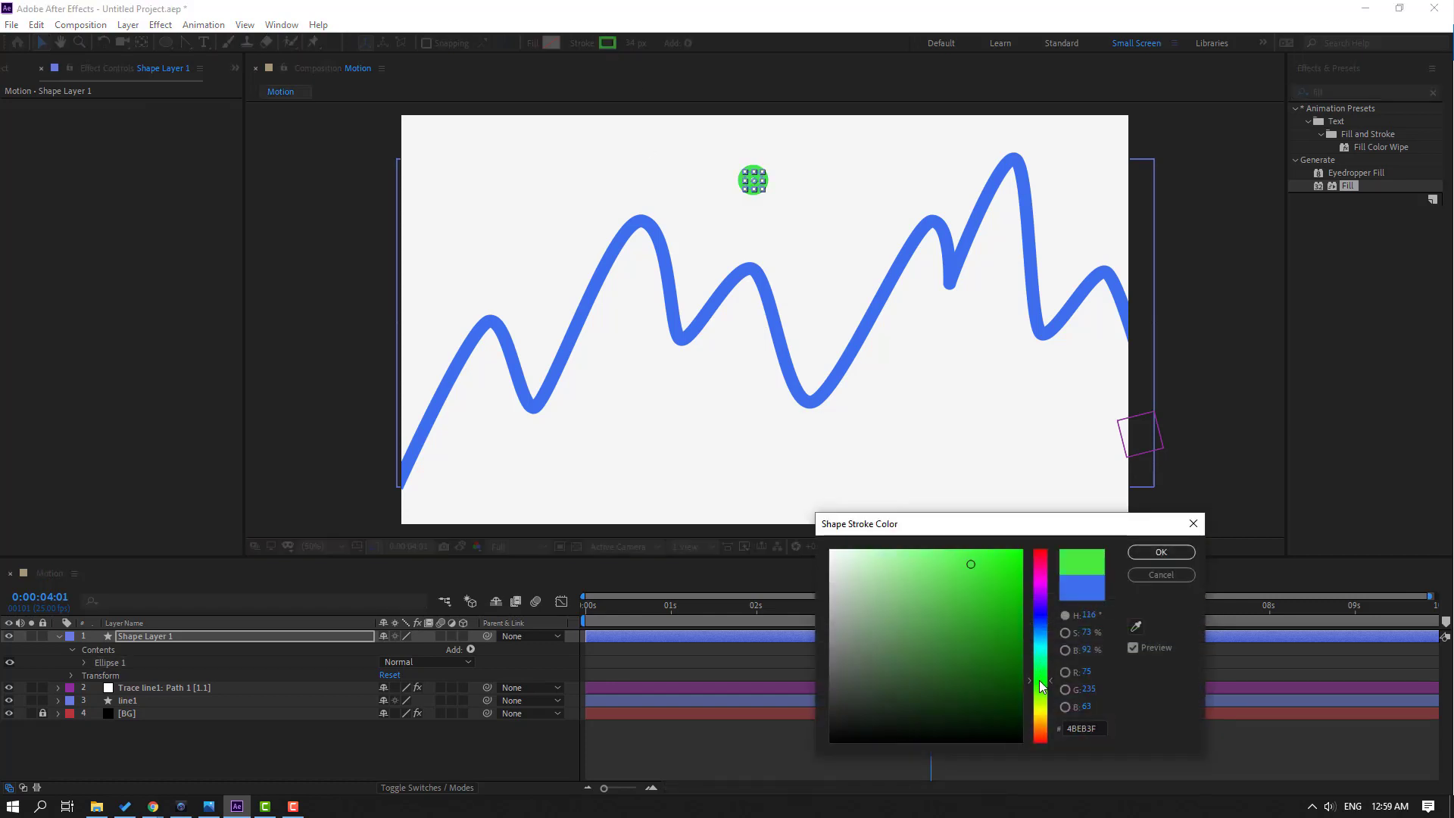
pyautogui.moveTo(964, 574); pyautogui.dragTo(914, 574)
pyautogui.click(1152, 556)
pyautogui.scroll(1, 799, 199)
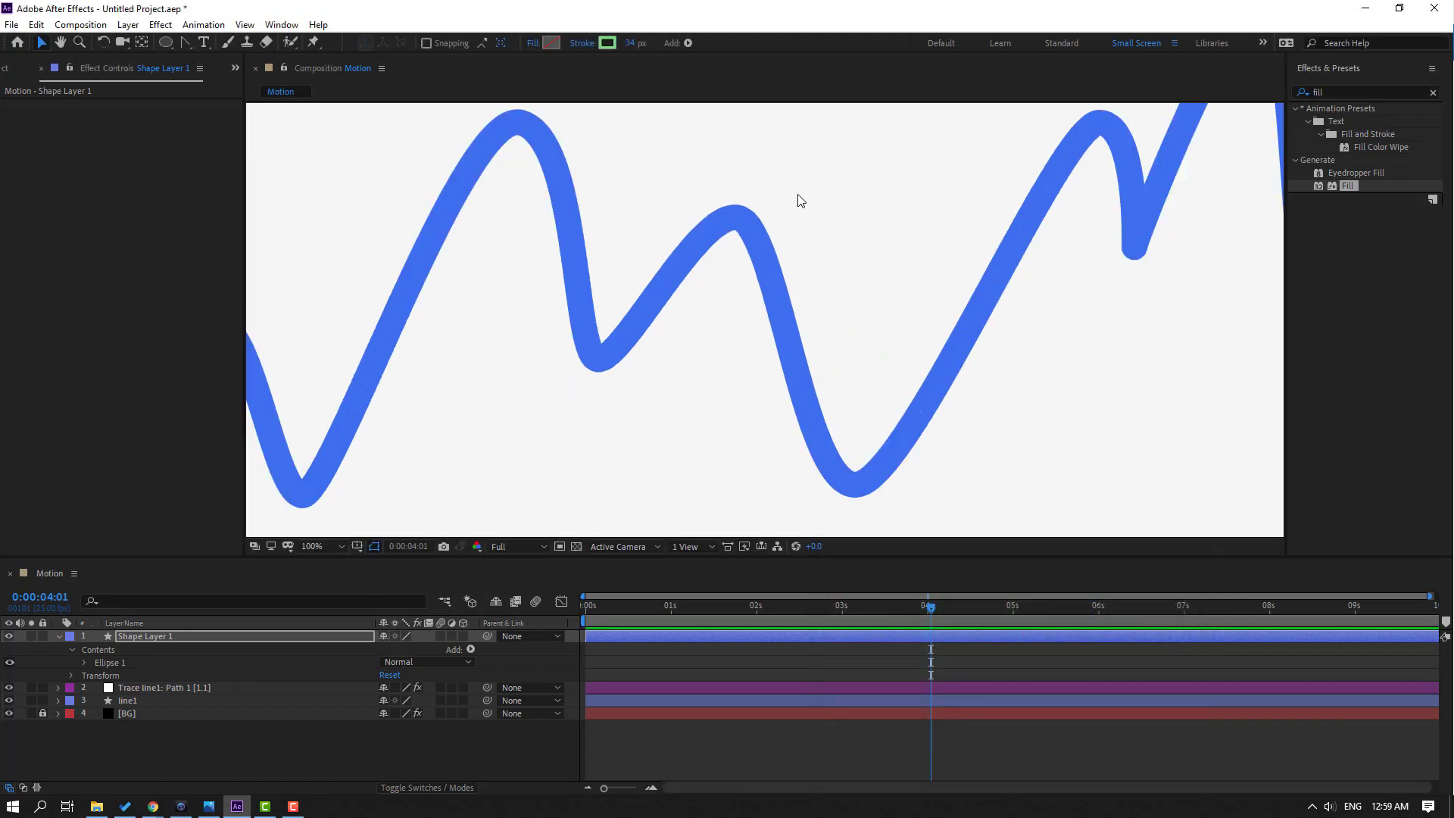
pyautogui.moveTo(863, 340); pyautogui.dragTo(943, 539)
pyautogui.scroll(1, 783, 227)
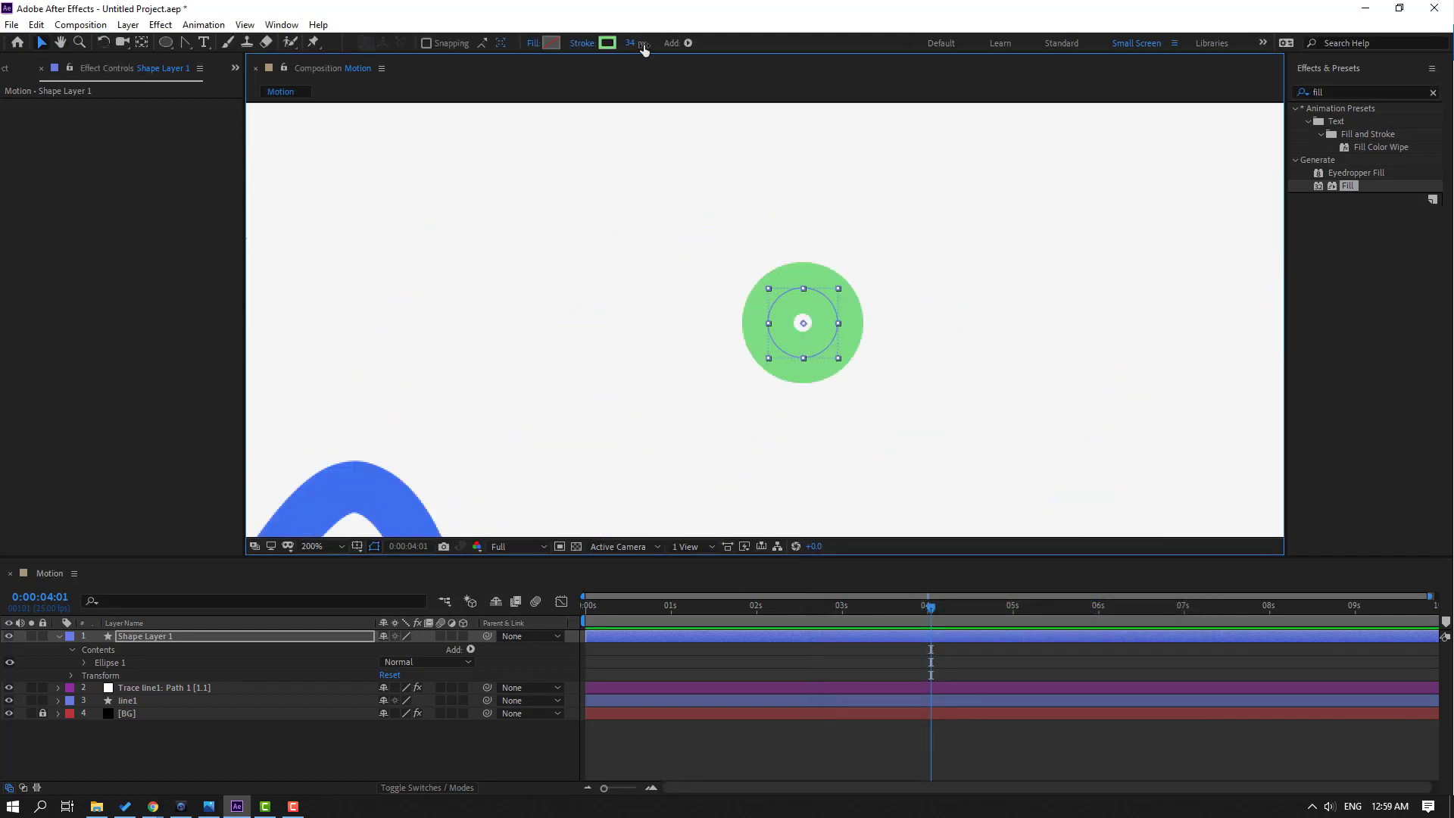
pyautogui.moveTo(630, 44); pyautogui.dragTo(573, 73)
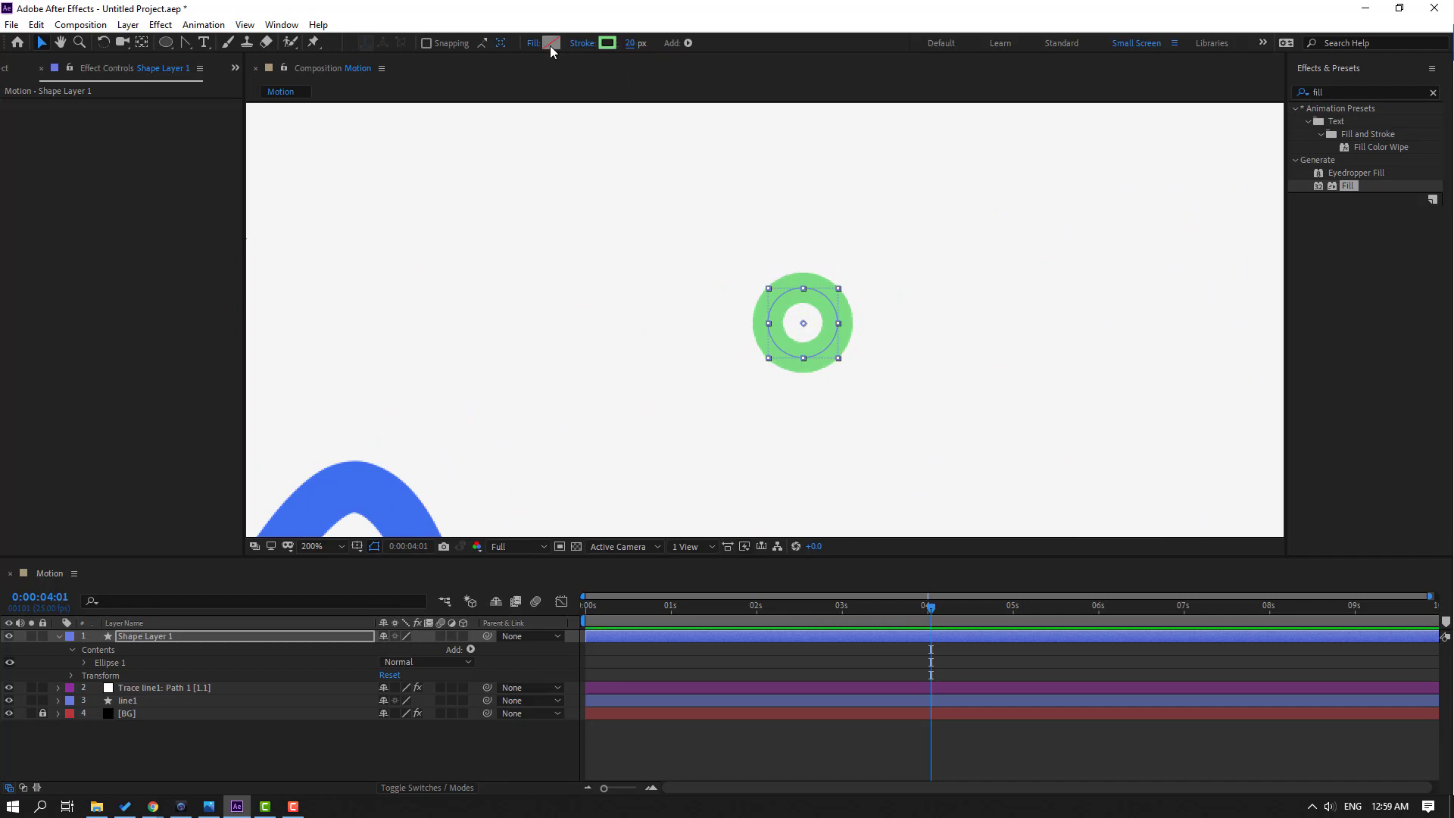
# Step: Set the circle's fill color to light gray EAEAEA
pyautogui.click(549, 43)
pyautogui.moveTo(871, 588); pyautogui.dragTo(813, 565)
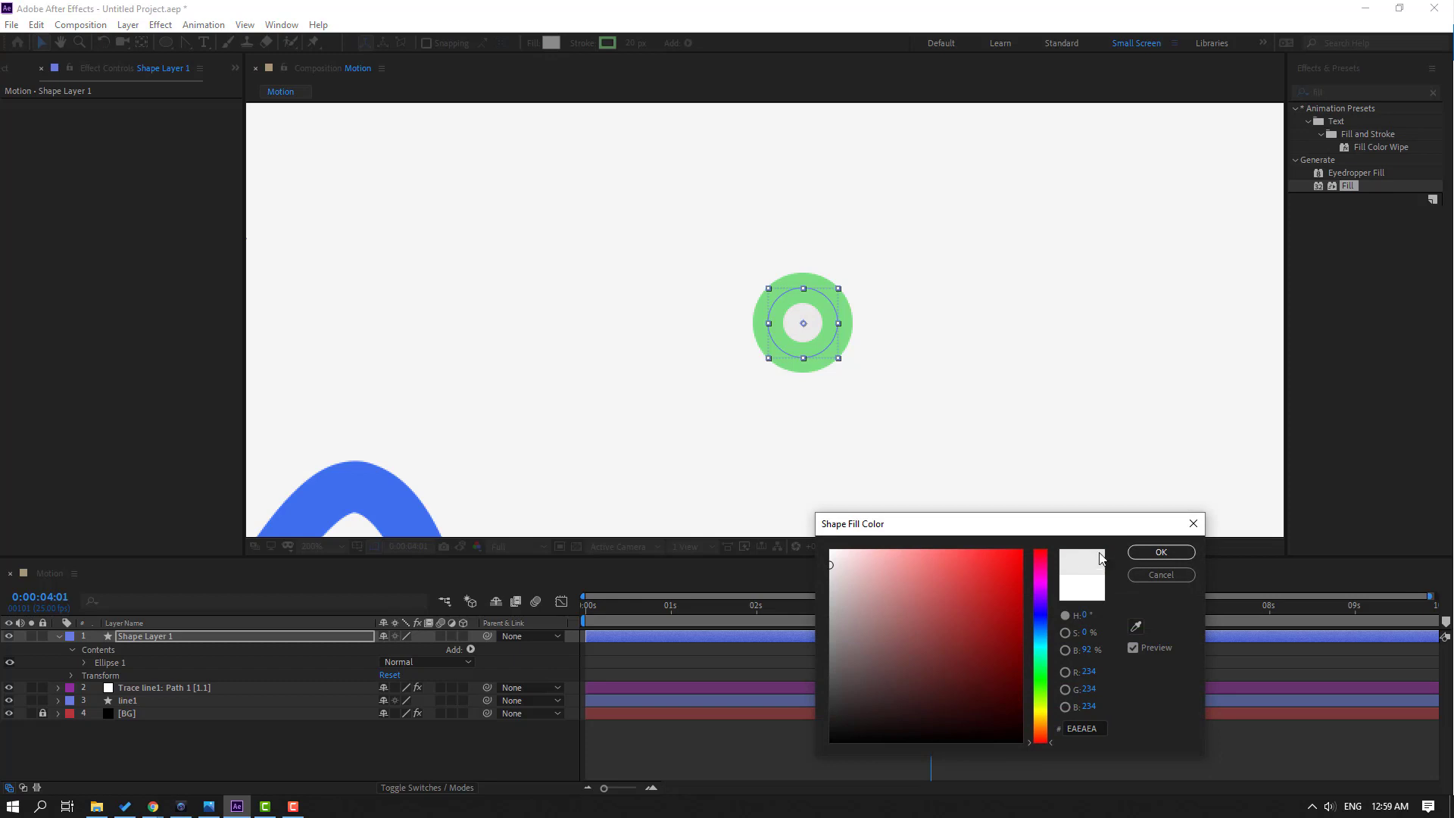
pyautogui.click(1160, 554)
pyautogui.scroll(-1, 817, 365)
pyautogui.moveTo(795, 360); pyautogui.dragTo(774, 258)
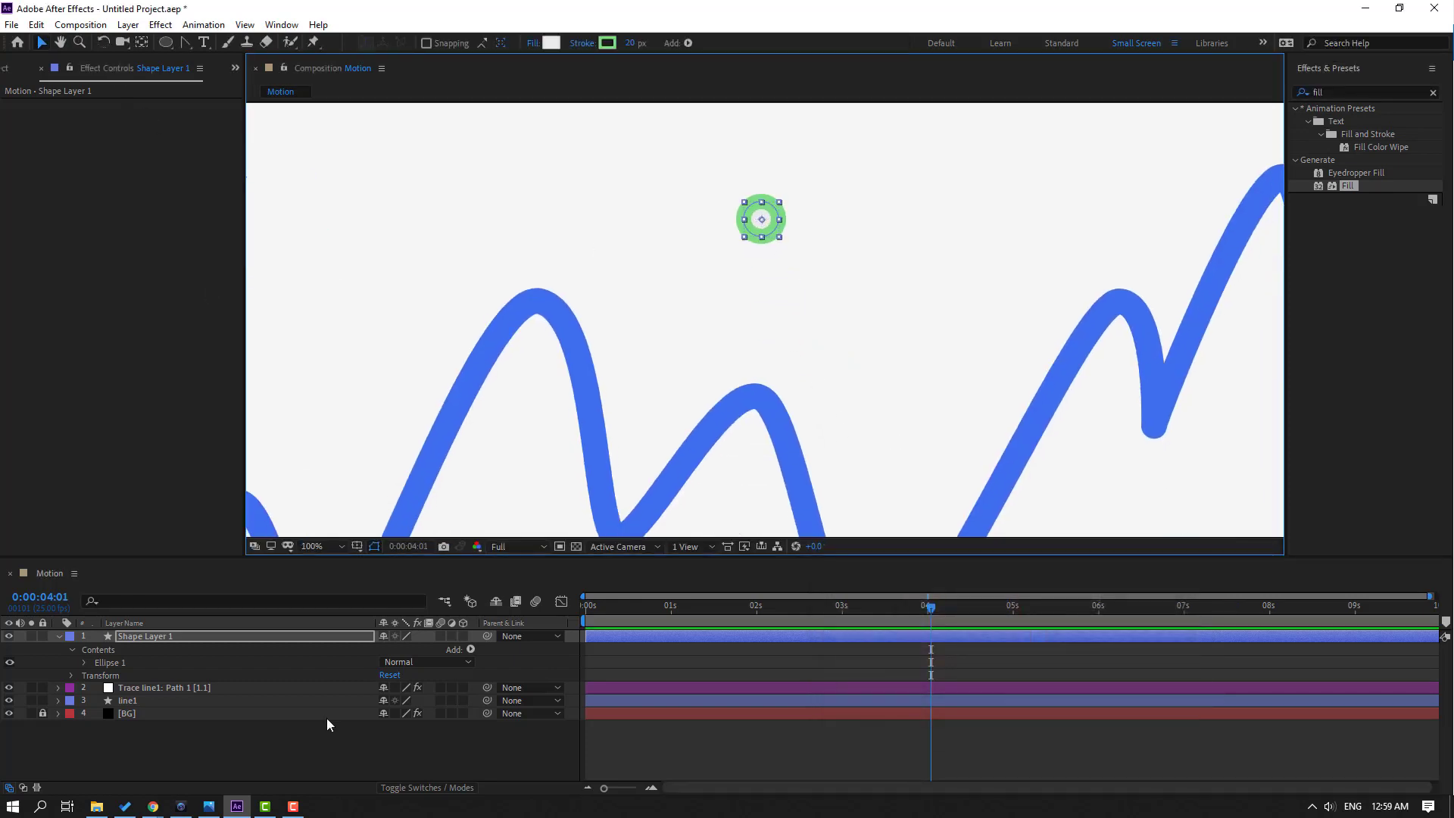
# Step: Collapse the circle's shape layer and rename it as object
pyautogui.click(59, 636)
pyautogui.click(146, 649)
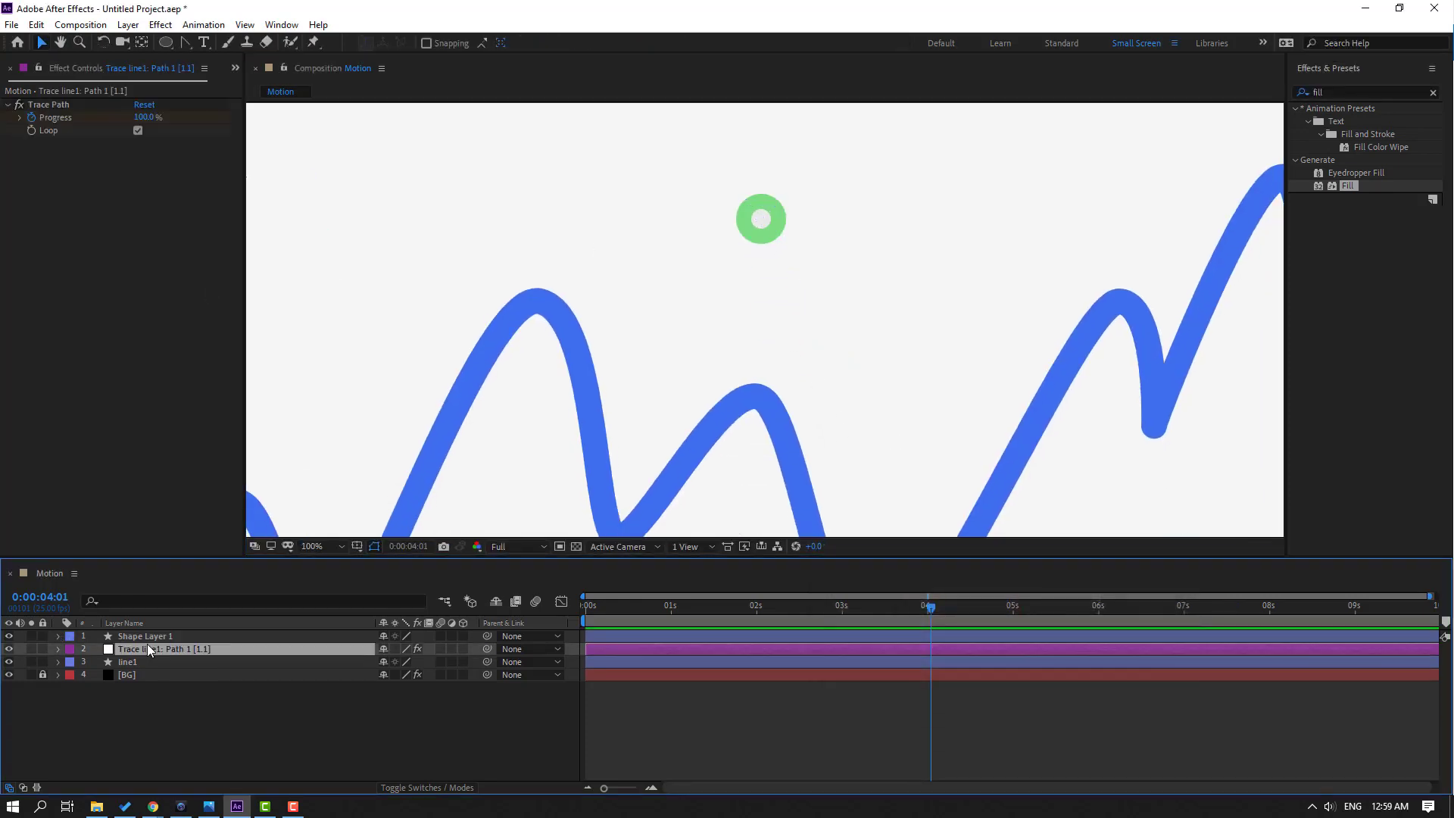
pyautogui.click(143, 641)
pyautogui.press('Return')
pyautogui.write('obj')
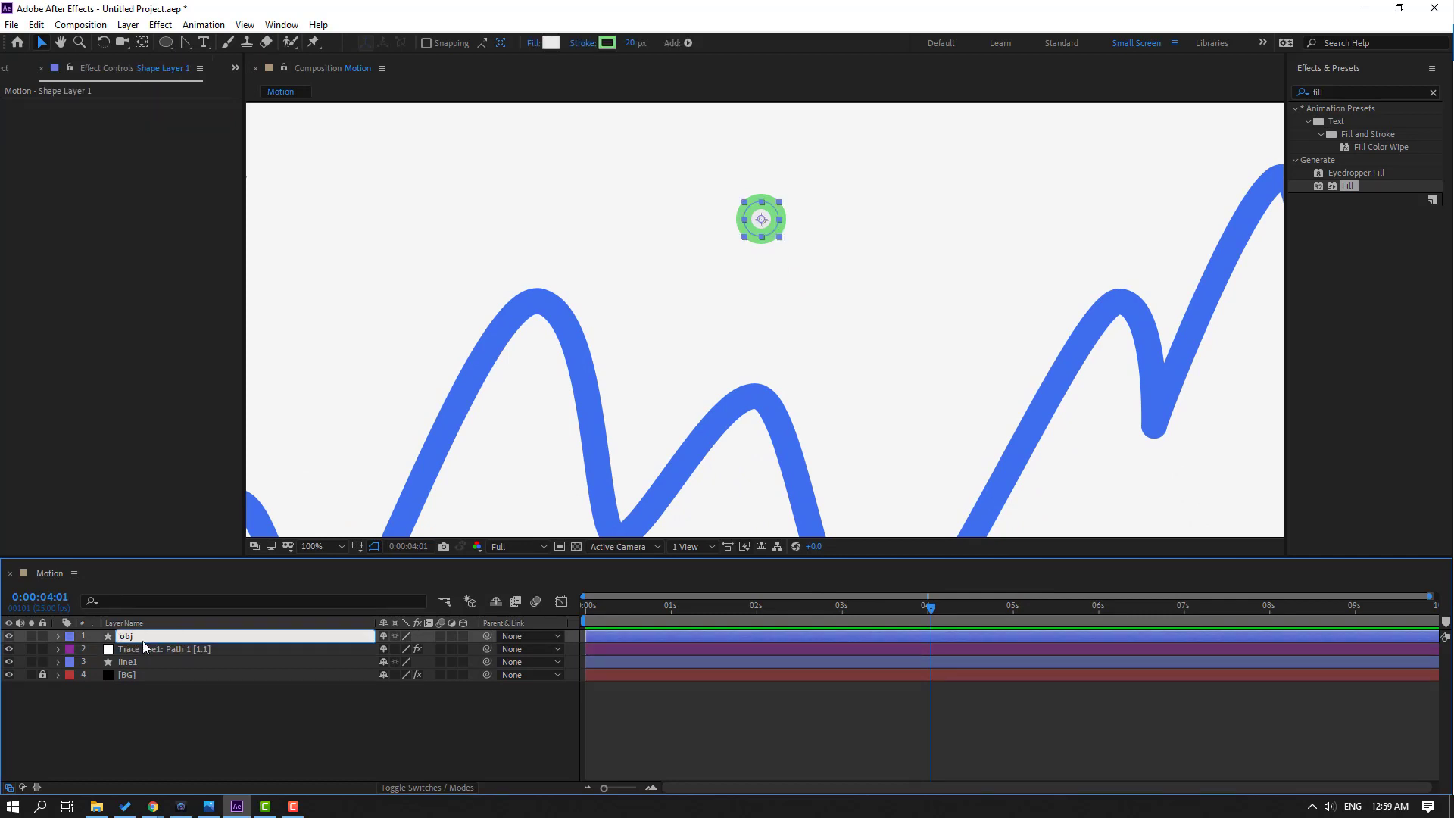
pyautogui.write('ect')
pyautogui.press('Return')
# Step: At 0:00:01:15, move the green circle onto the trace null's anchor corner on the blue curve and keep the object layer selected
pyautogui.moveTo(634, 372); pyautogui.dragTo(674, 300)
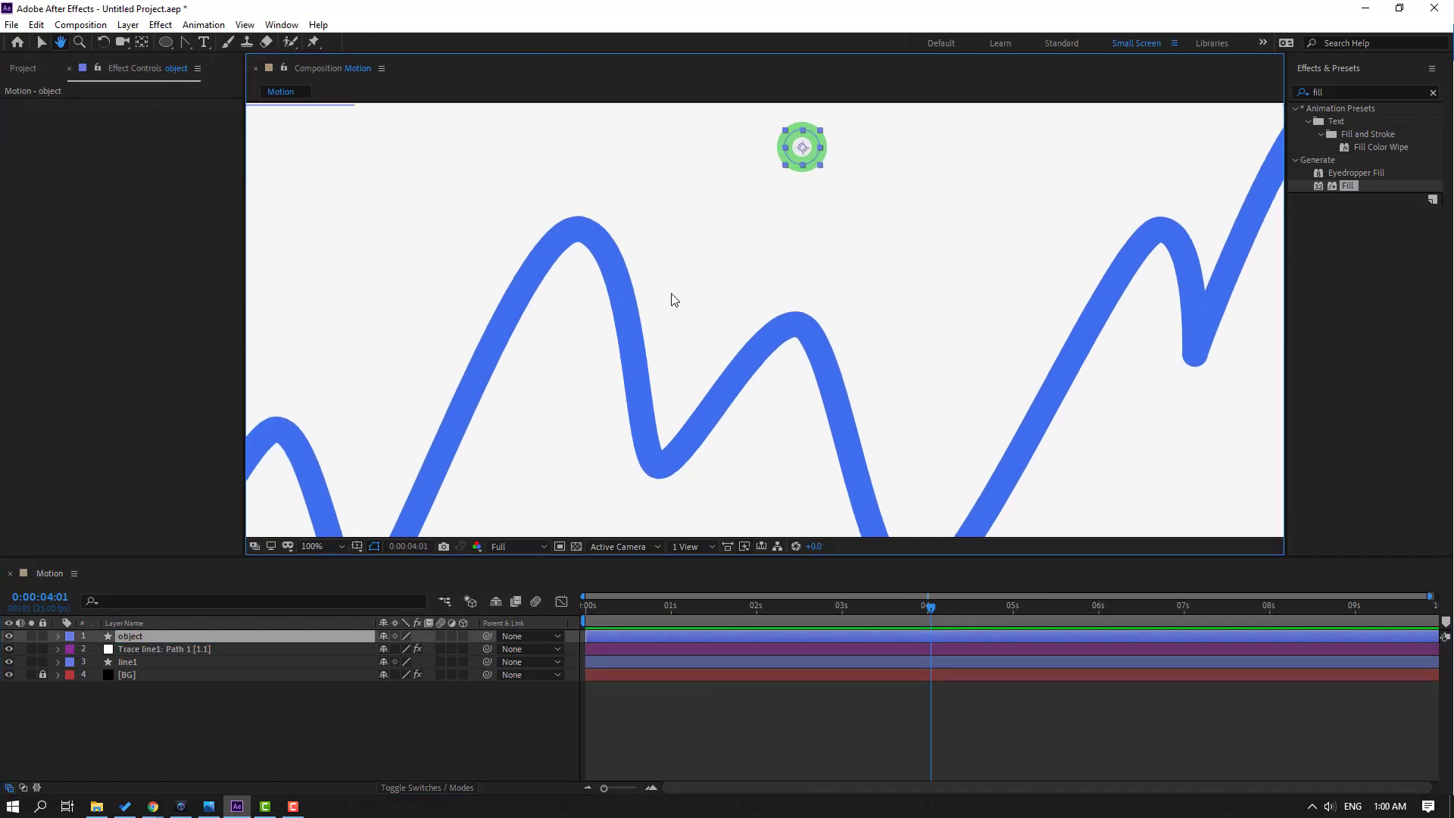
pyautogui.moveTo(760, 372); pyautogui.dragTo(843, 354)
pyautogui.scroll(-1, 831, 424)
pyautogui.moveTo(875, 605); pyautogui.dragTo(722, 610)
pyautogui.press('.')
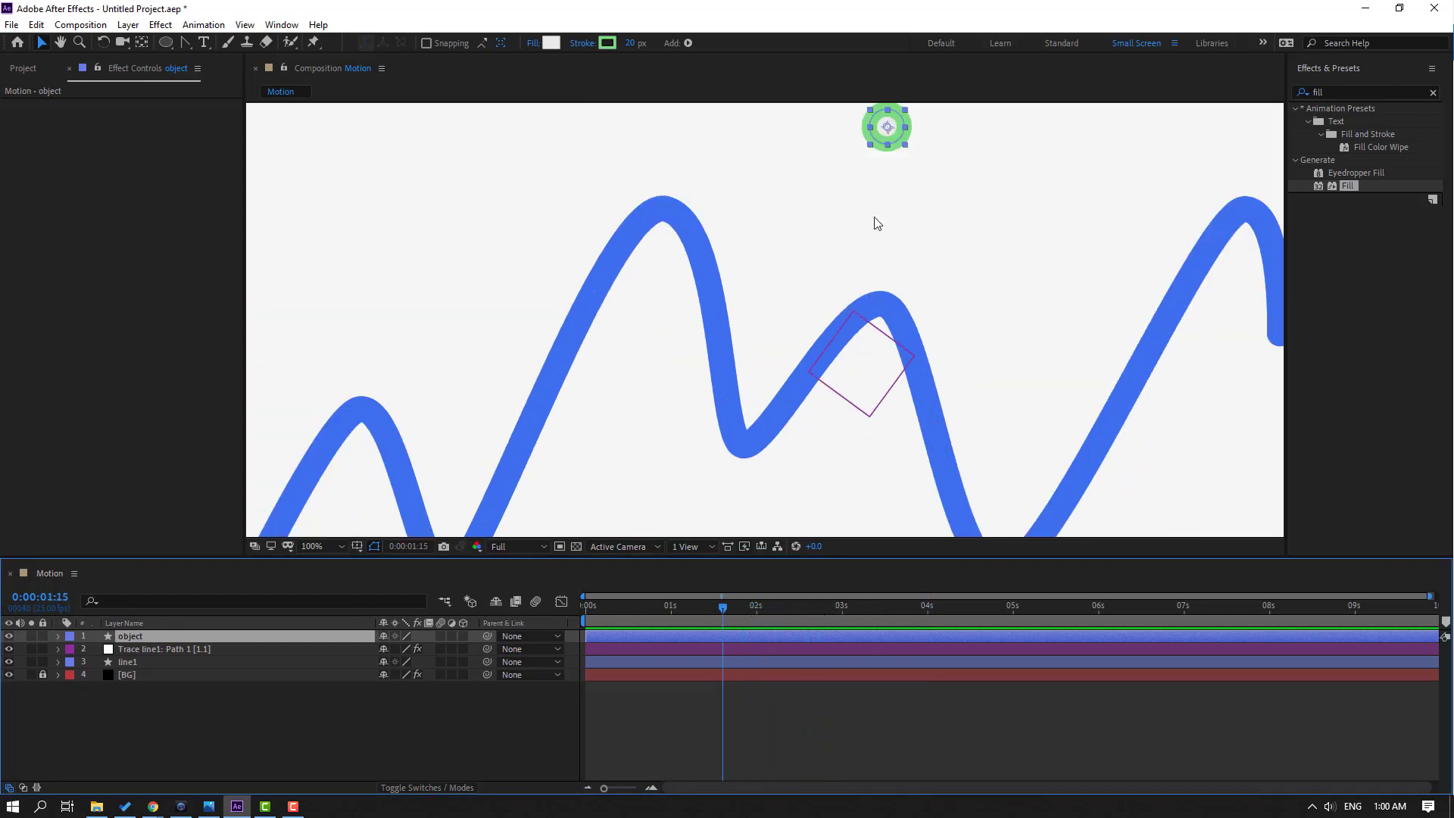
pyautogui.moveTo(889, 130); pyautogui.dragTo(855, 317)
pyautogui.click(126, 637)
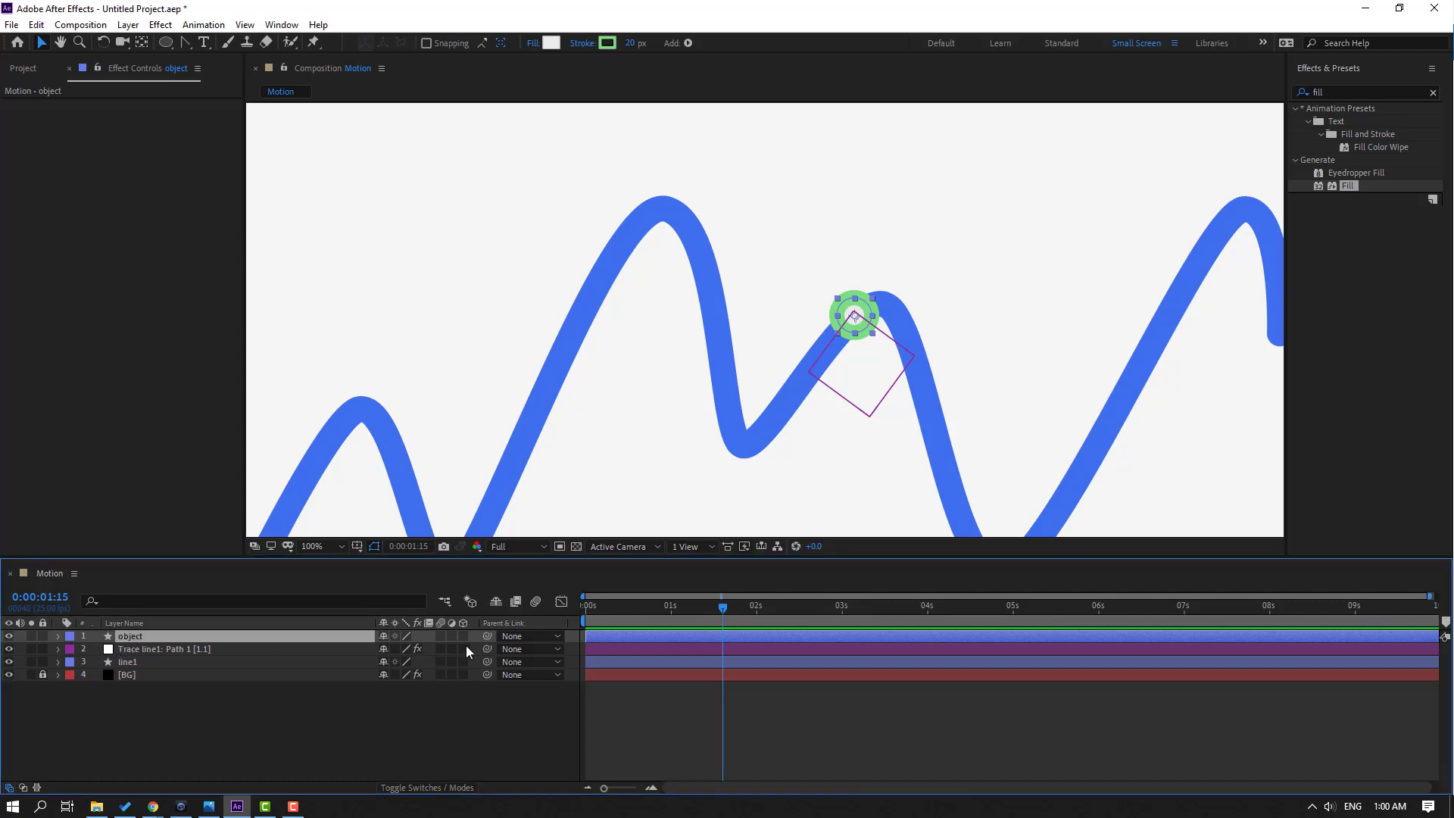
# Step: Parent the object layer to the Trace line1: Path 1 null and preview the motion from 0:00:00:00
pyautogui.moveTo(485, 636); pyautogui.dragTo(485, 637)
pyautogui.moveTo(247, 636); pyautogui.dragTo(147, 648)
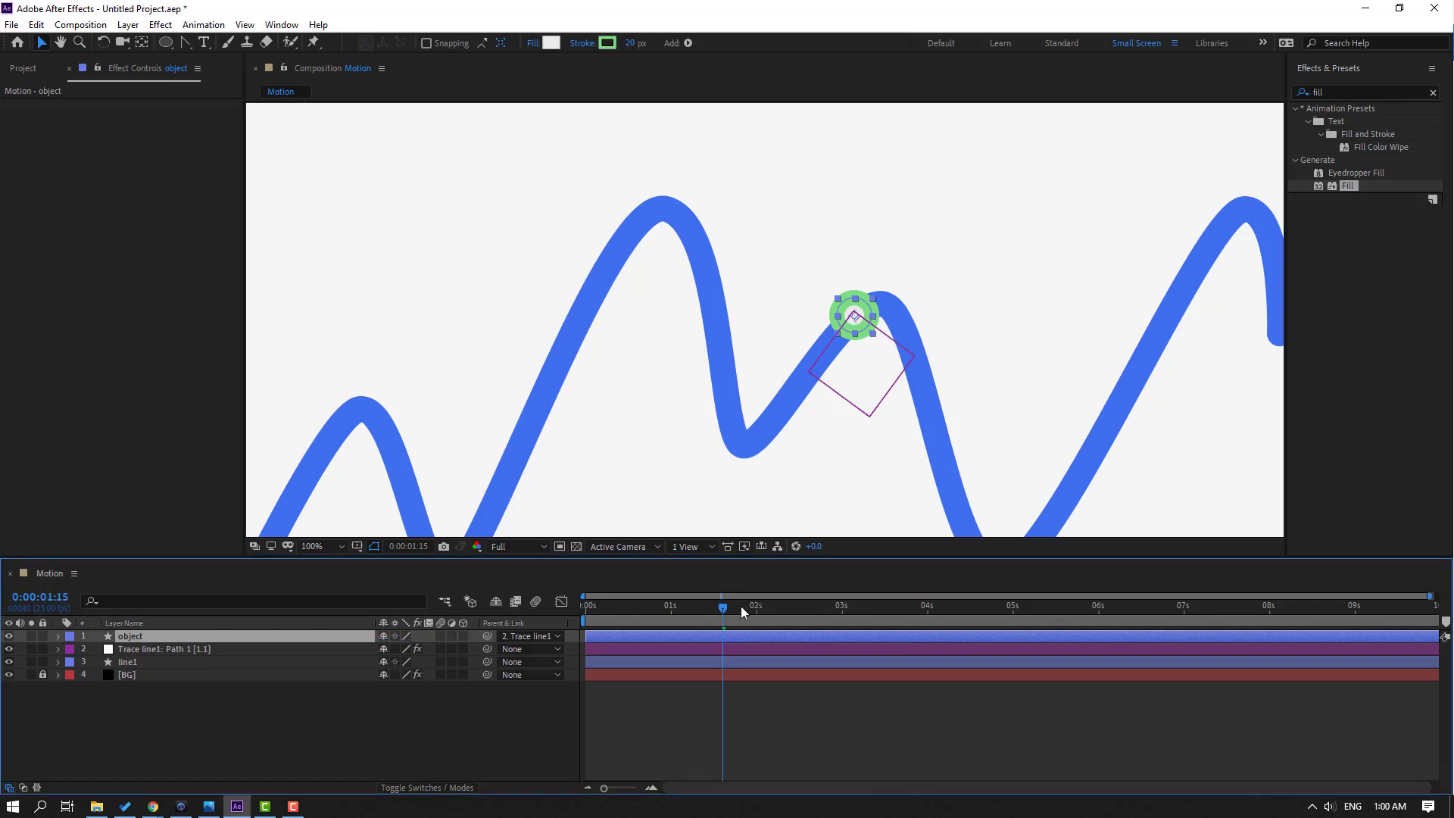
pyautogui.moveTo(742, 609); pyautogui.dragTo(584, 615)
pyautogui.scroll(-2, 704, 450)
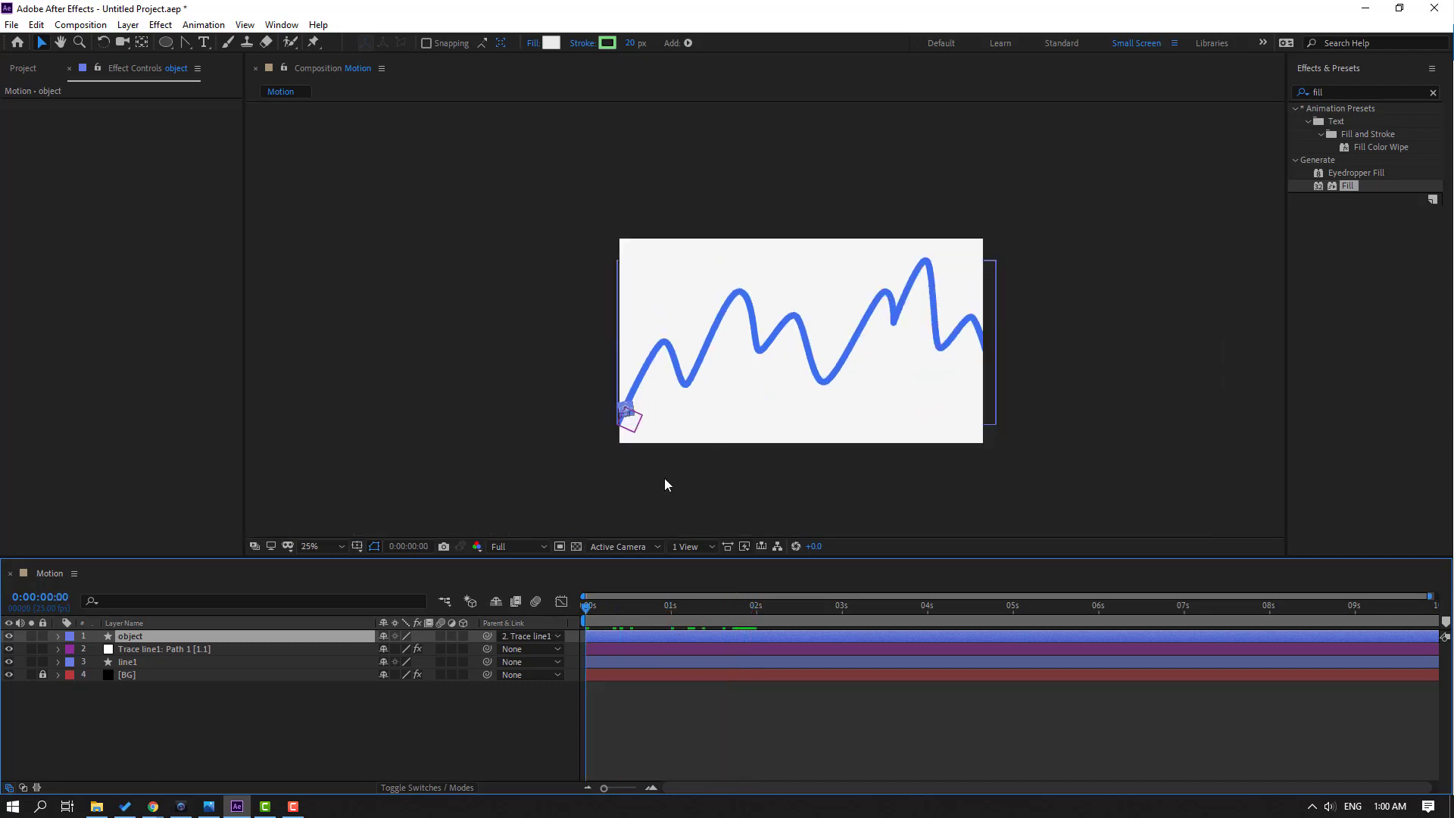
pyautogui.press('space')
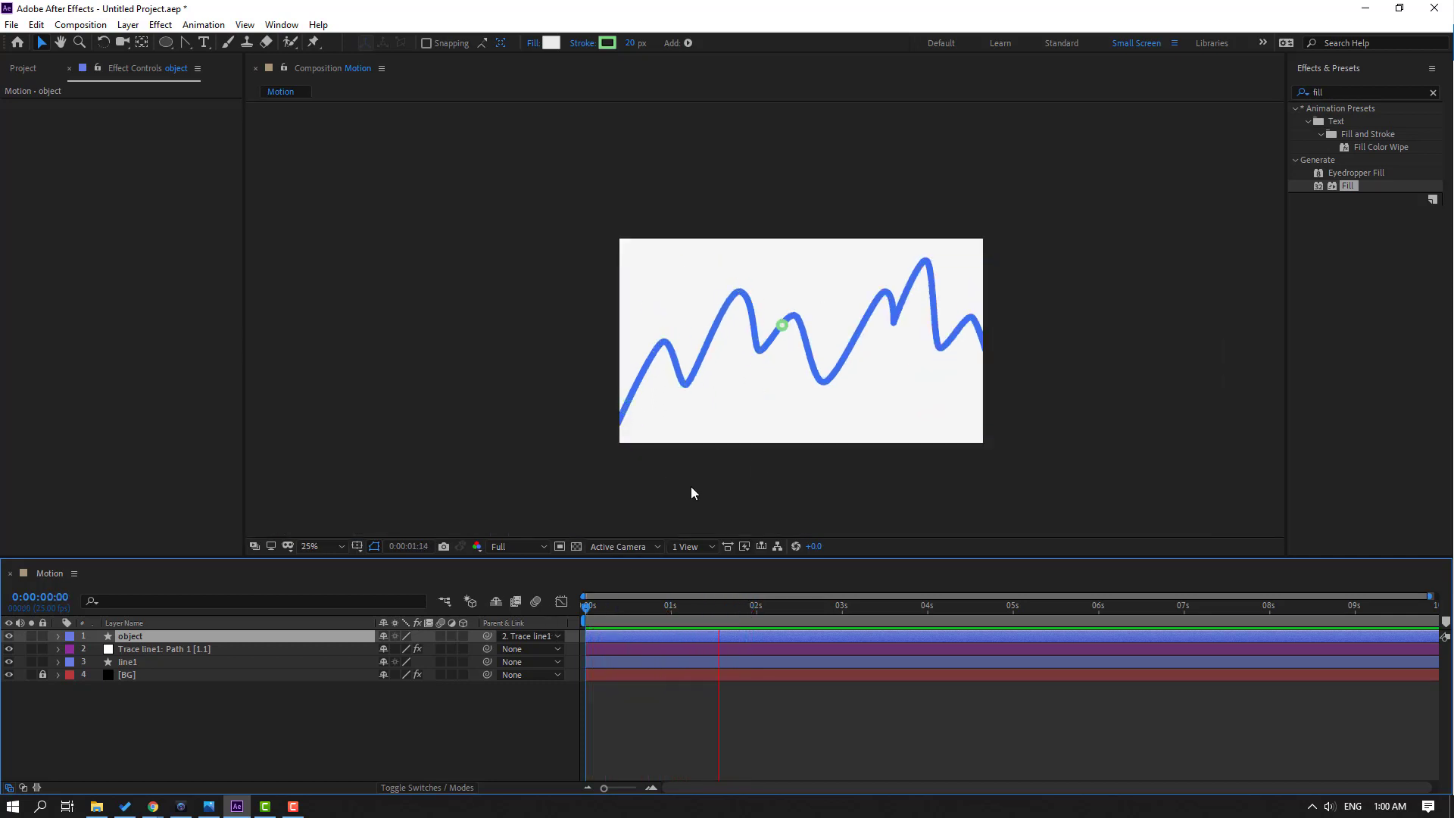
# Step: Check the circle's position along the curve and, at 0:00:00:11, move it onto the null's anchor corner at the blue line's first peak
pyautogui.scroll(2, 691, 493)
pyautogui.moveTo(591, 608); pyautogui.dragTo(622, 607)
pyautogui.moveTo(529, 438); pyautogui.dragTo(743, 374)
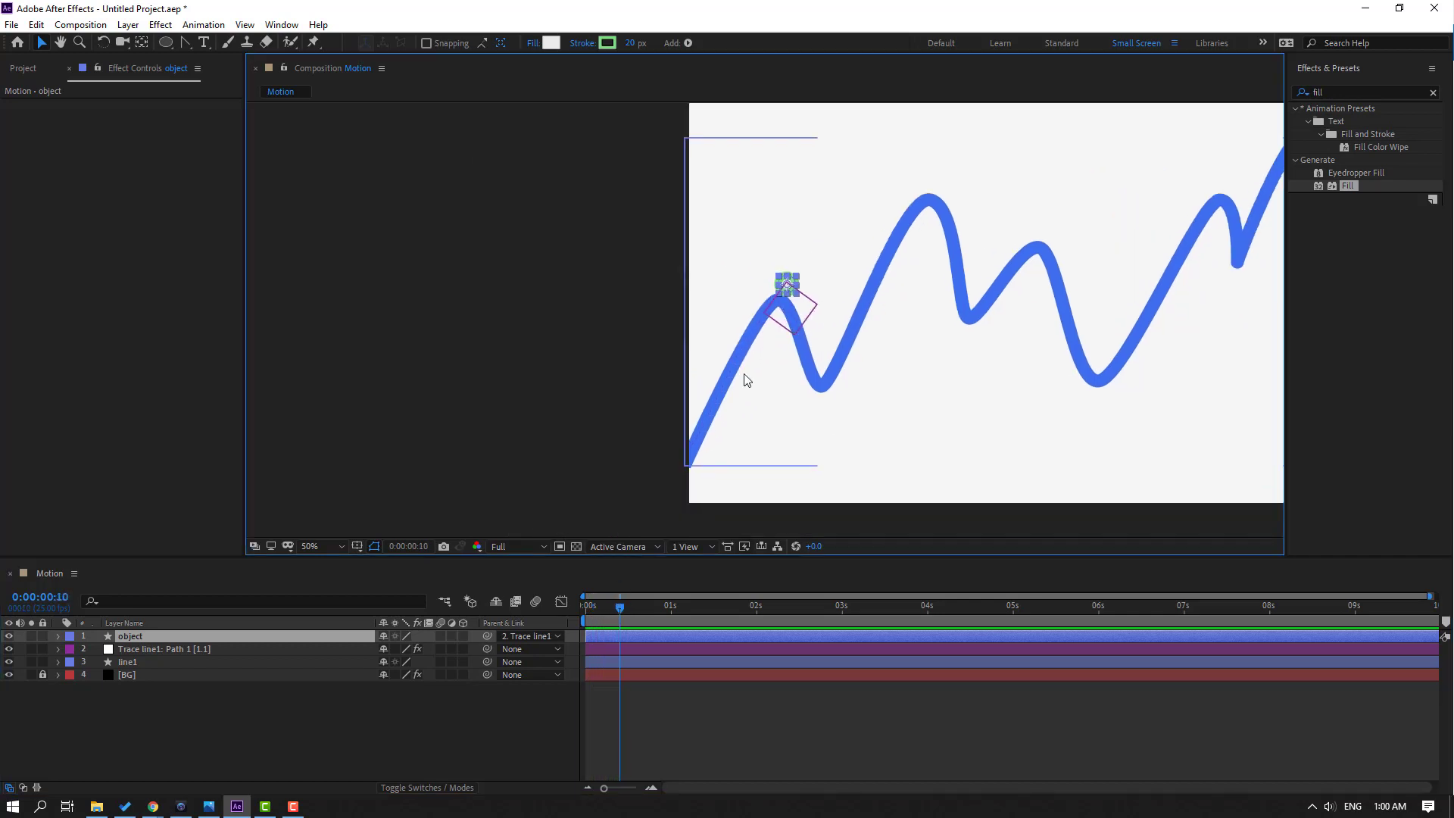
pyautogui.scroll(2, 744, 380)
pyautogui.moveTo(900, 403); pyautogui.dragTo(714, 403)
pyautogui.moveTo(619, 607); pyautogui.dragTo(660, 612)
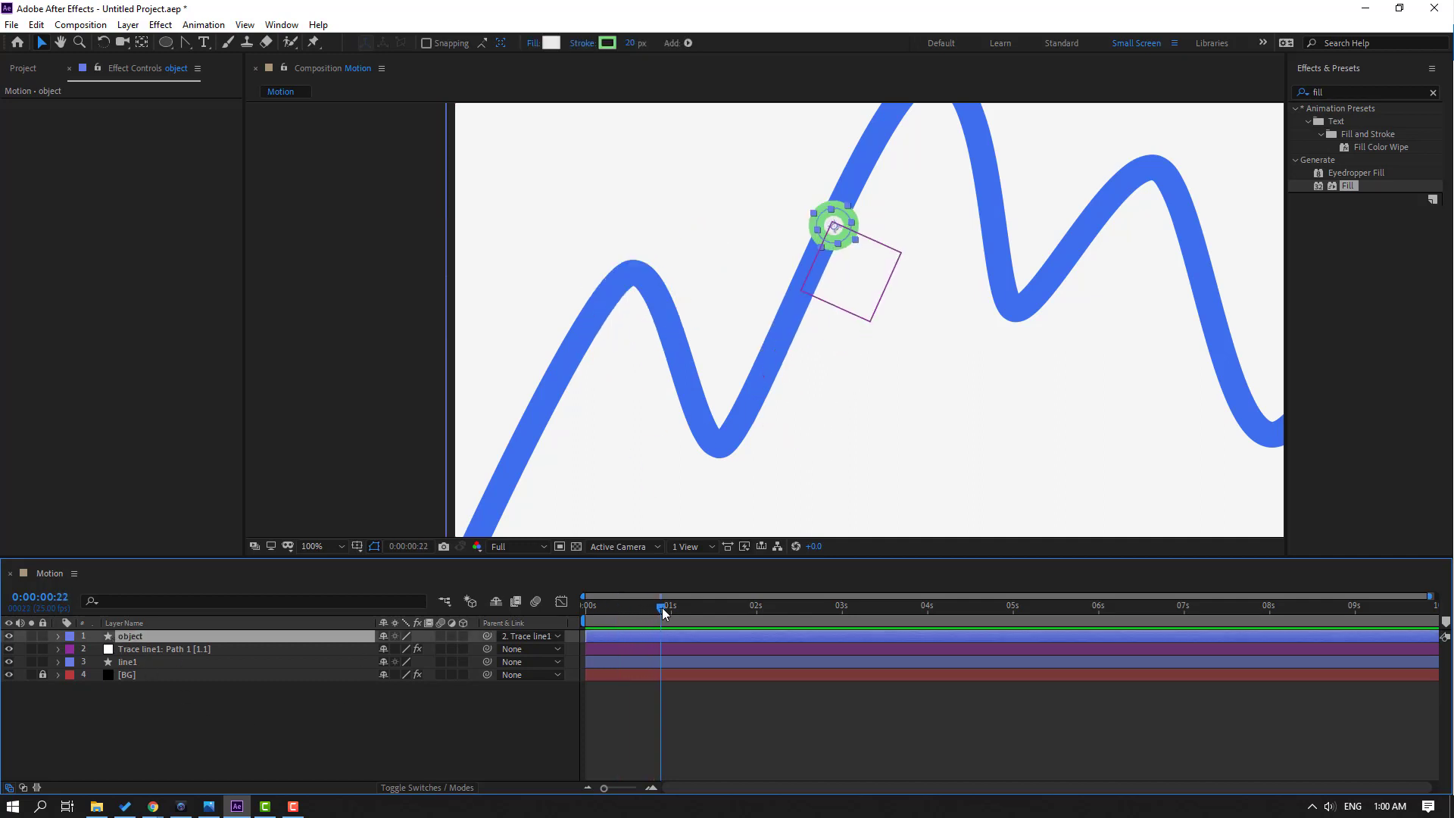
pyautogui.moveTo(834, 231); pyautogui.dragTo(823, 247)
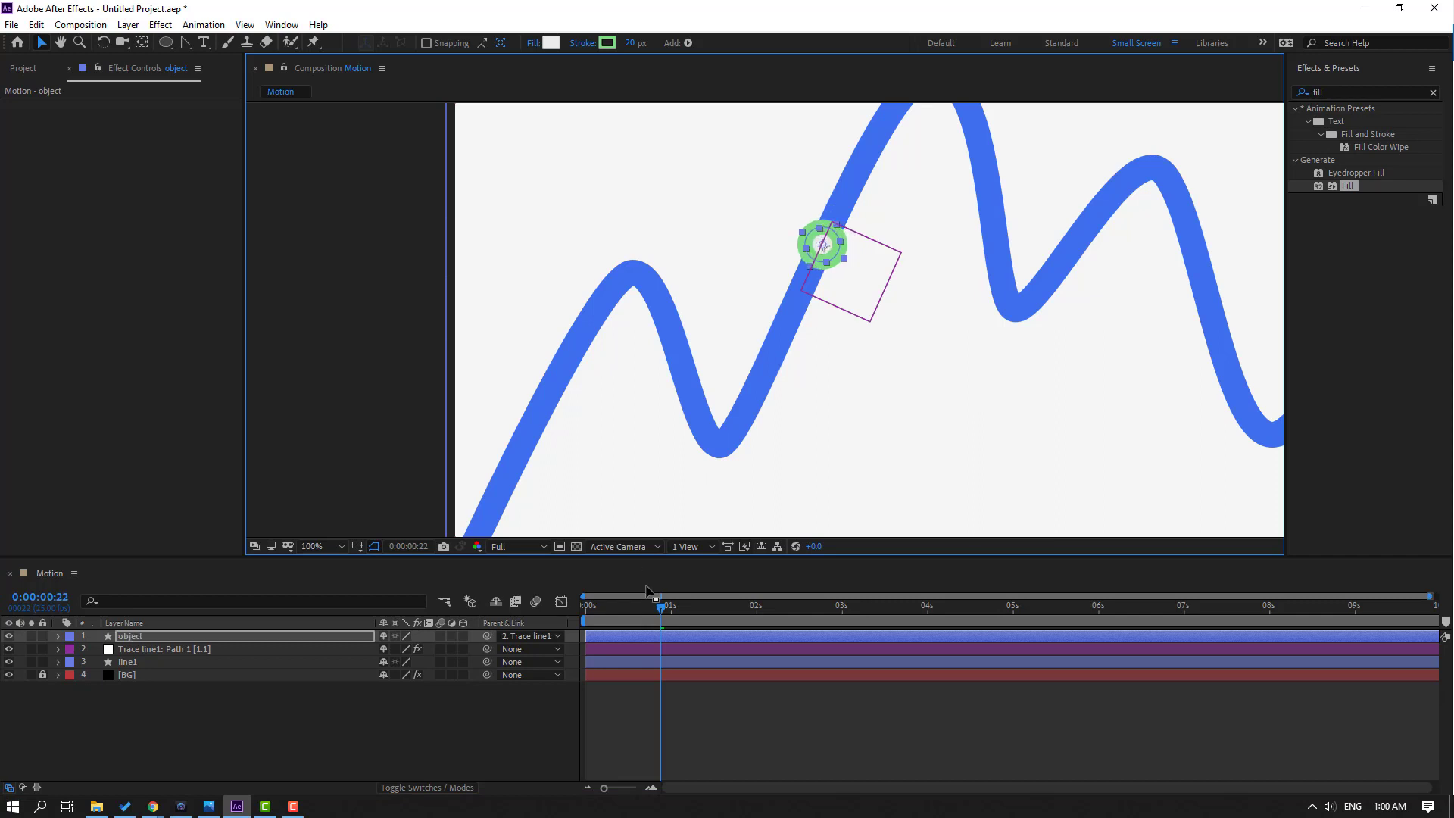
pyautogui.moveTo(659, 610); pyautogui.dragTo(624, 608)
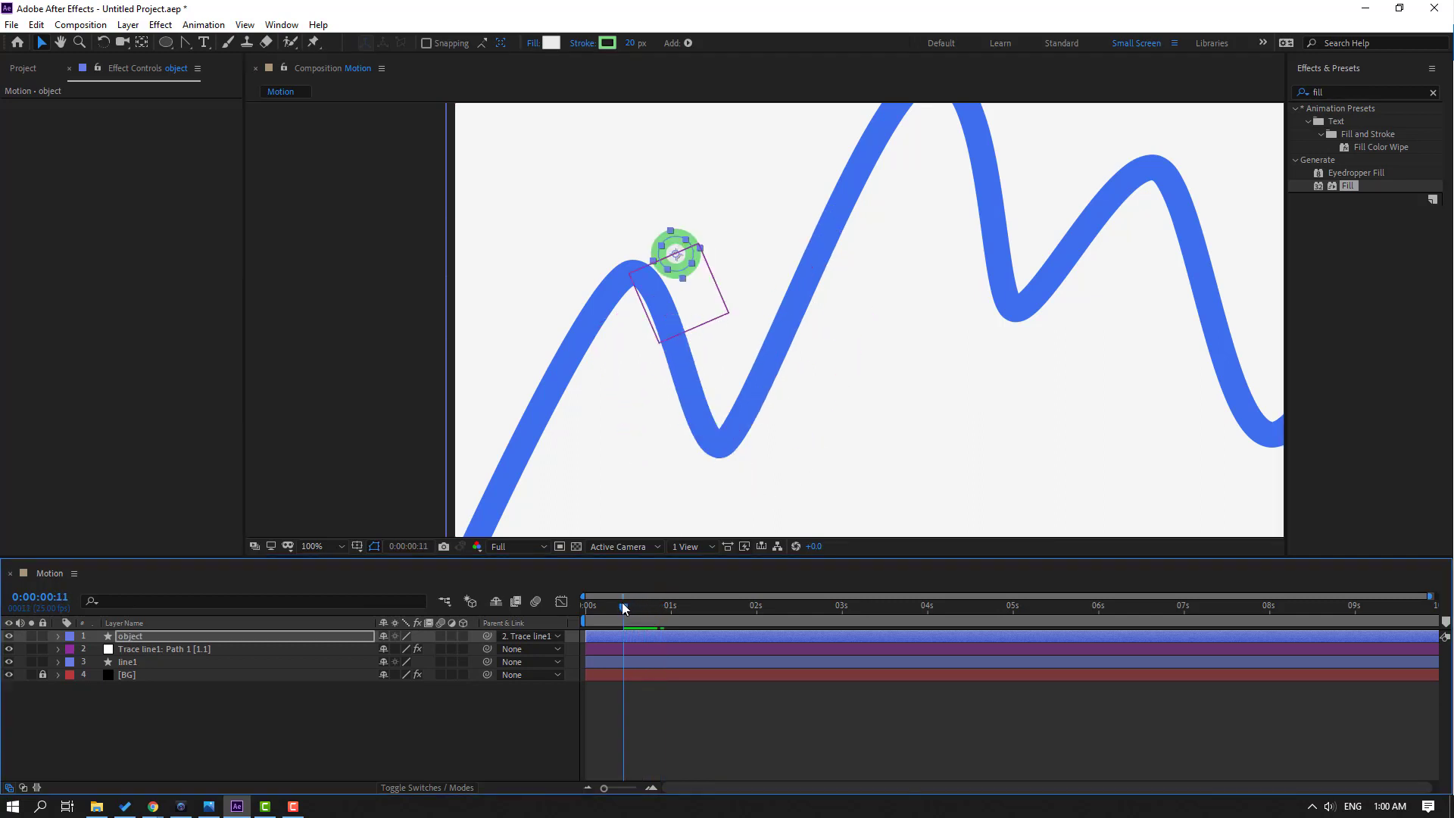
pyautogui.click(638, 279)
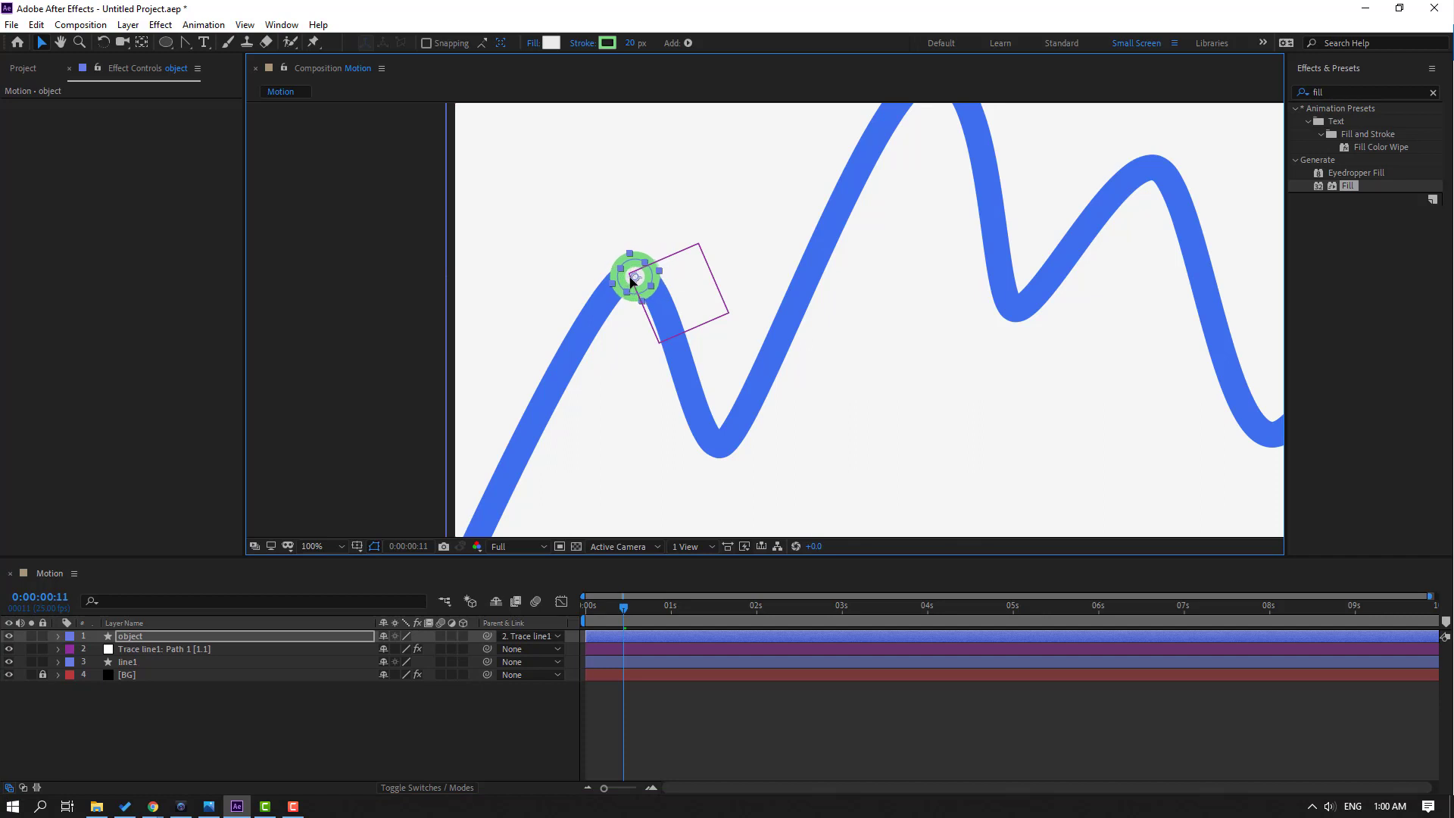
# Step: Play back the animation with the whole composition in view to check how the circle follows the blue line
pyautogui.press('space')
pyautogui.scroll(-2, 742, 477)
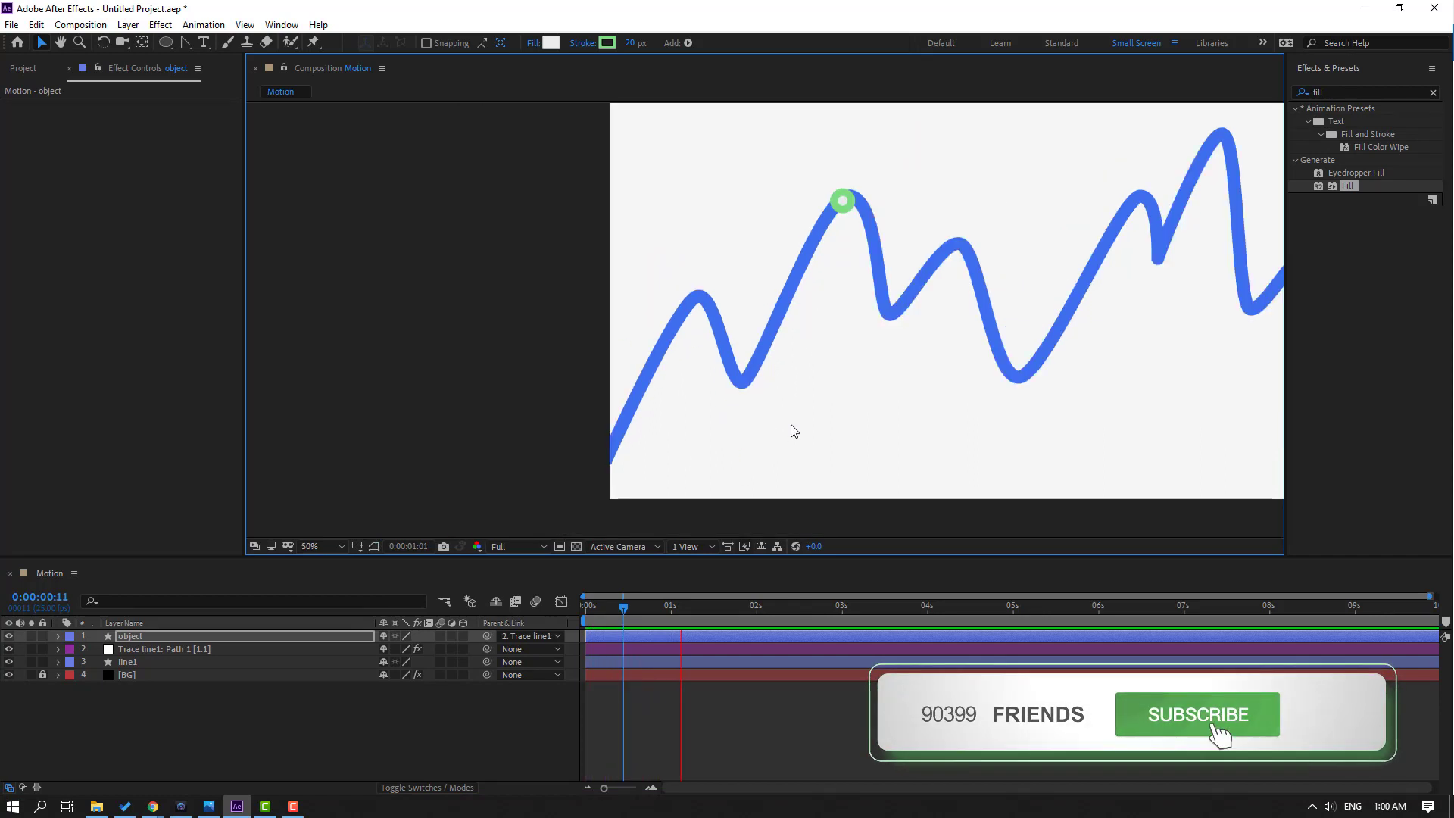
pyautogui.click(333, 543)
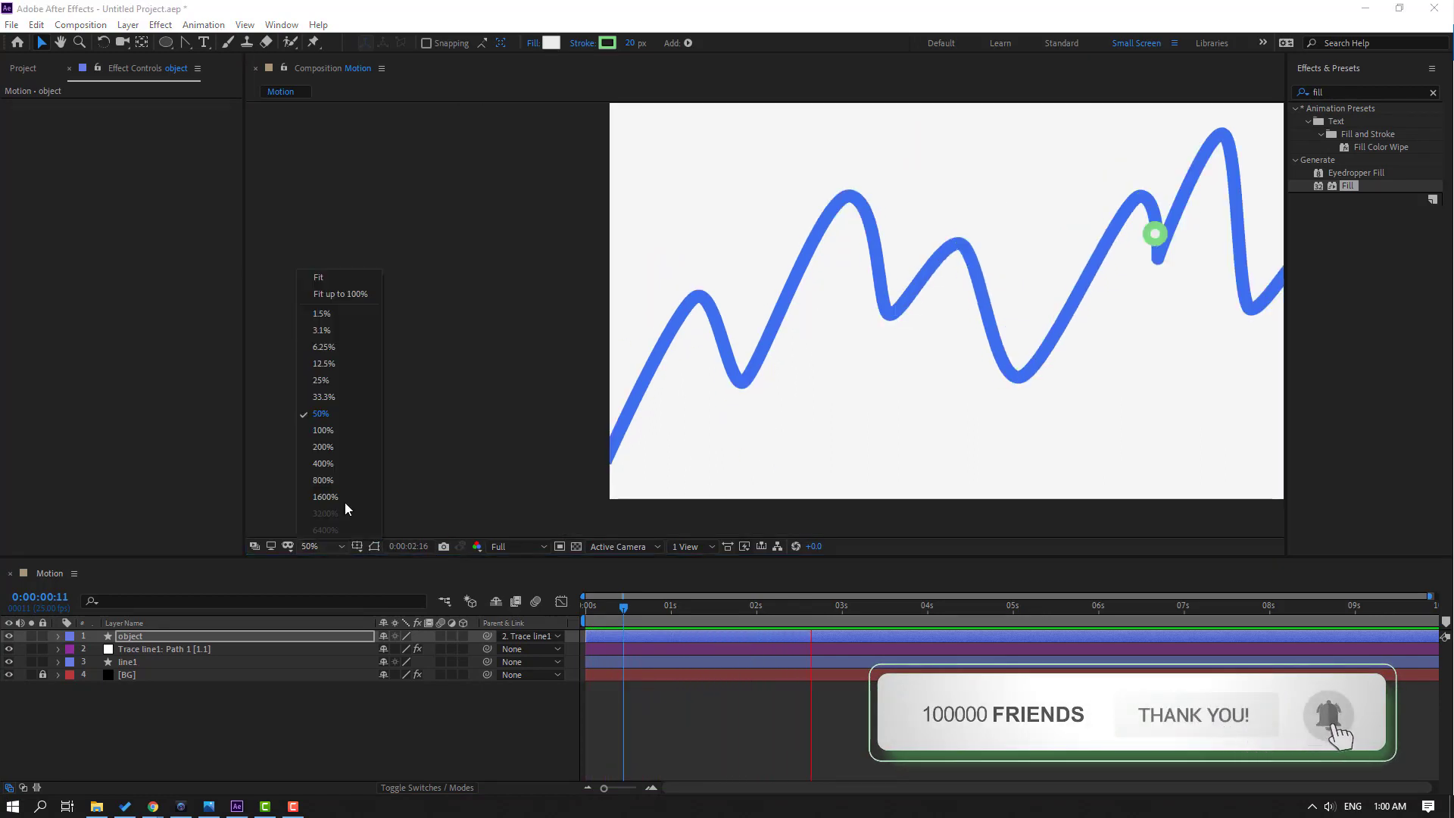
pyautogui.click(359, 293)
# Step: Scale the object layer to 145% and preview the enlarged circle's motion along the line
pyautogui.moveTo(600, 610); pyautogui.dragTo(674, 621)
pyautogui.click(682, 735)
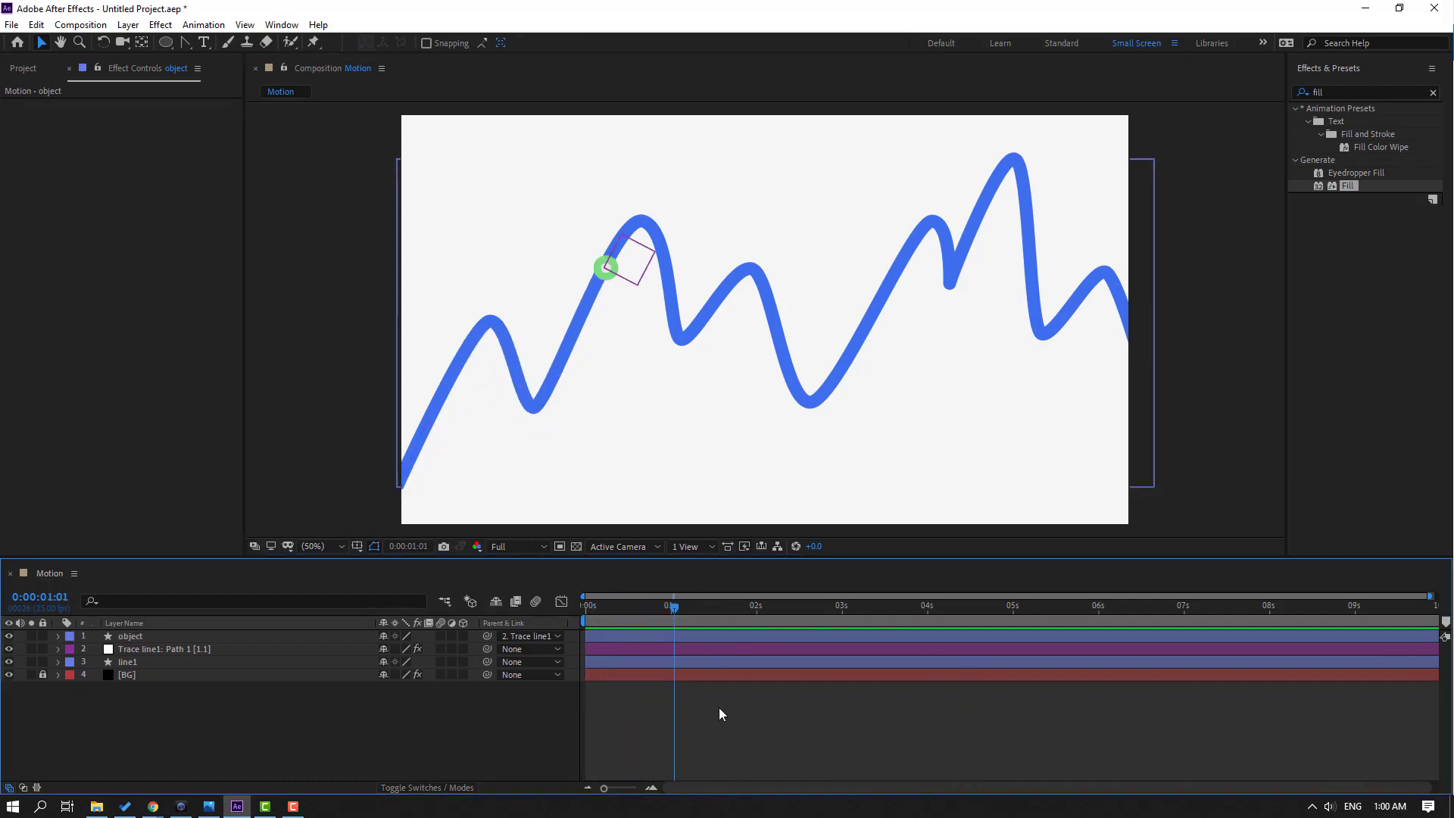
pyautogui.click(143, 636)
pyautogui.press('s')
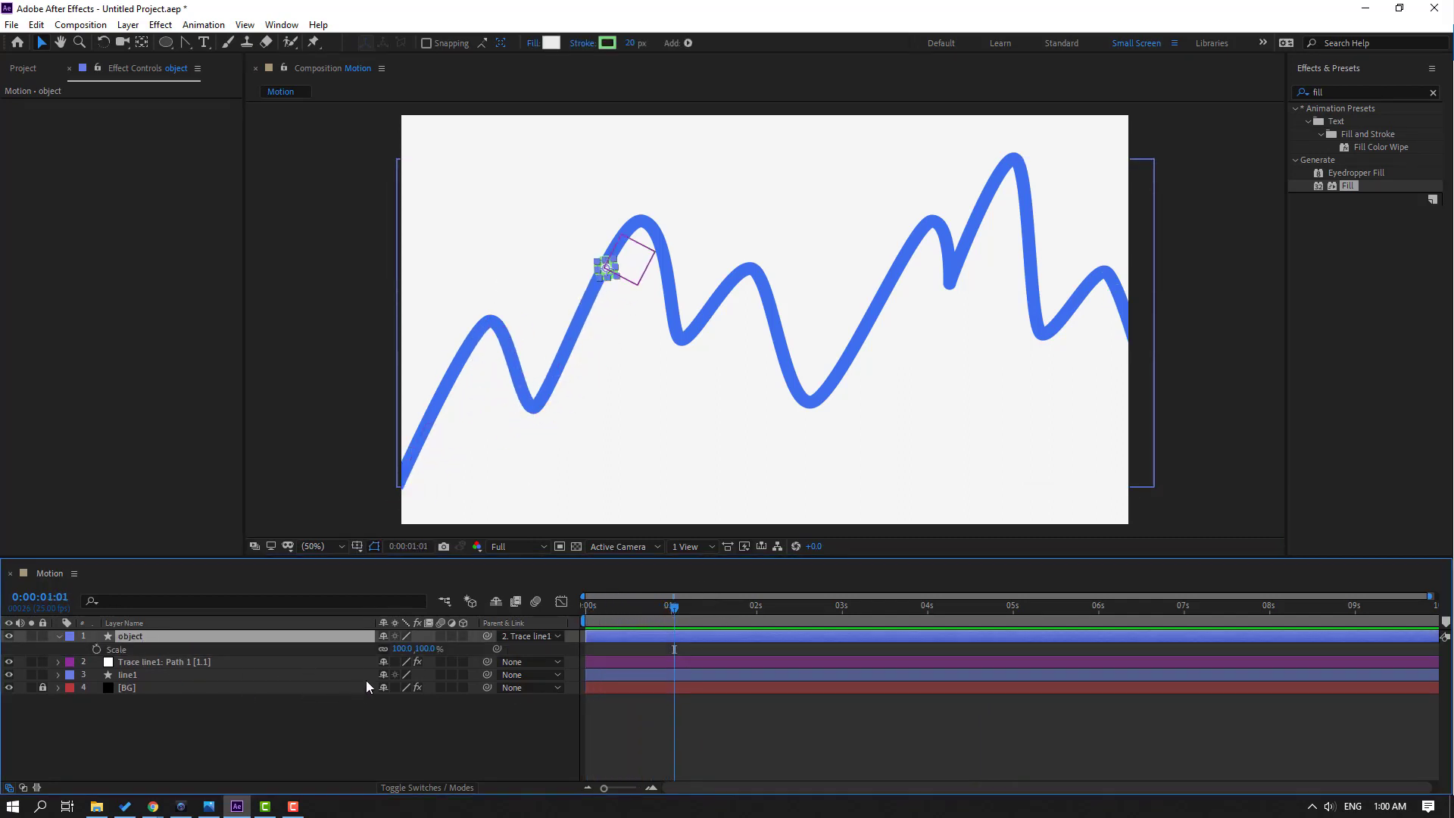
pyautogui.moveTo(401, 651); pyautogui.dragTo(429, 653)
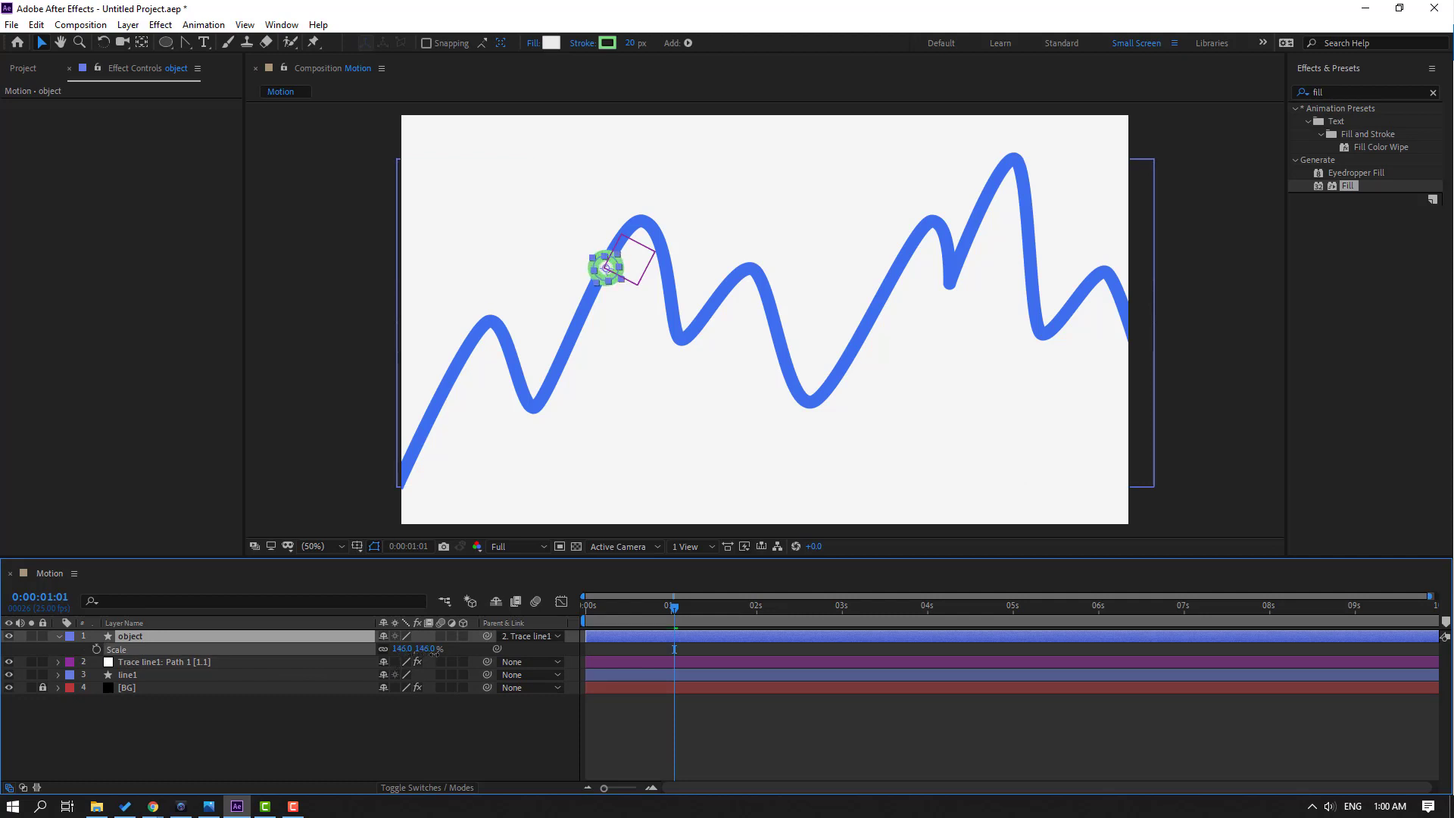
pyautogui.click(405, 720)
pyautogui.press('space')
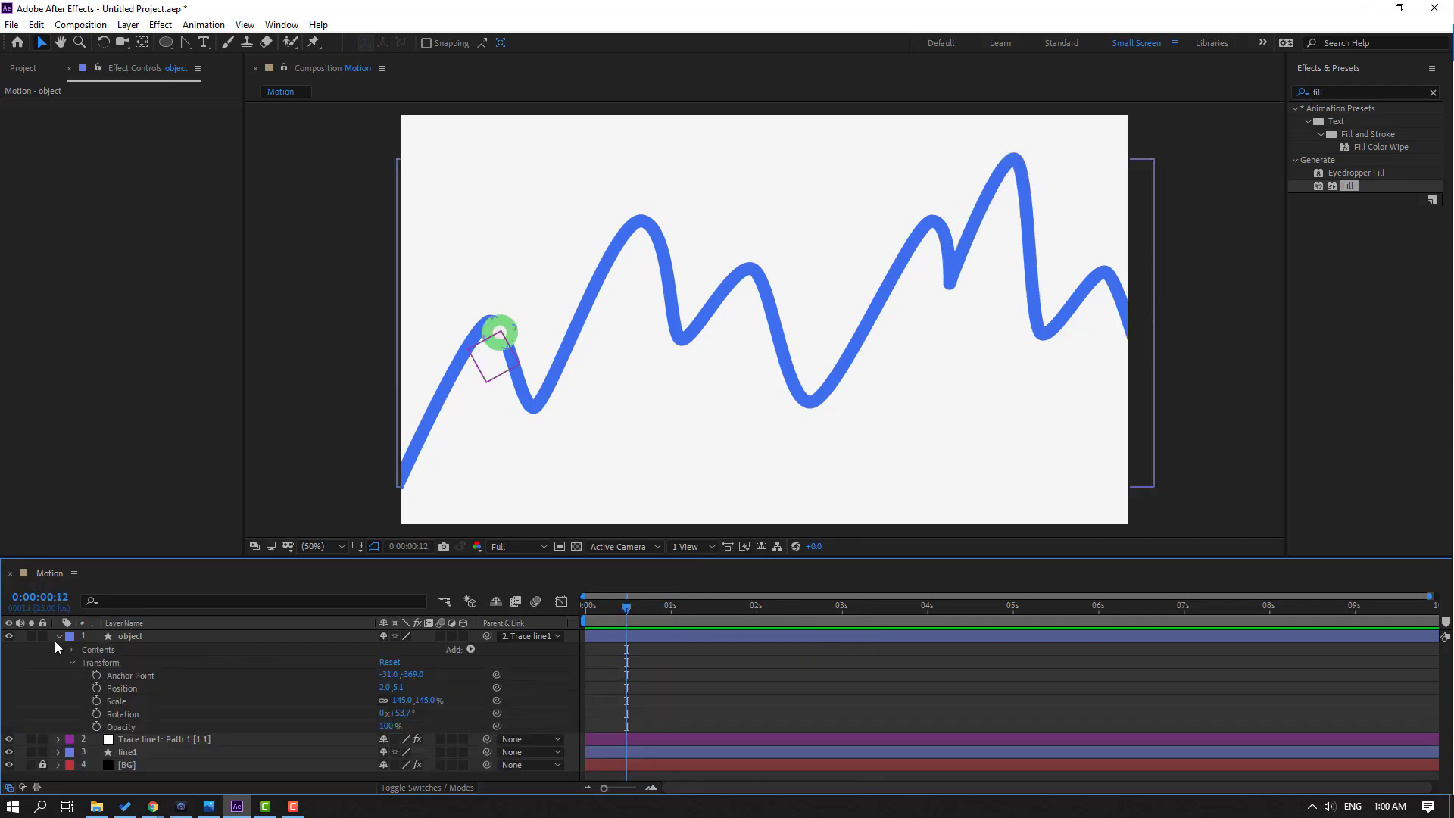
pyautogui.click(59, 637)
# Step: Add Trim Paths to the line1 shape layer and expand its properties
pyautogui.click(129, 661)
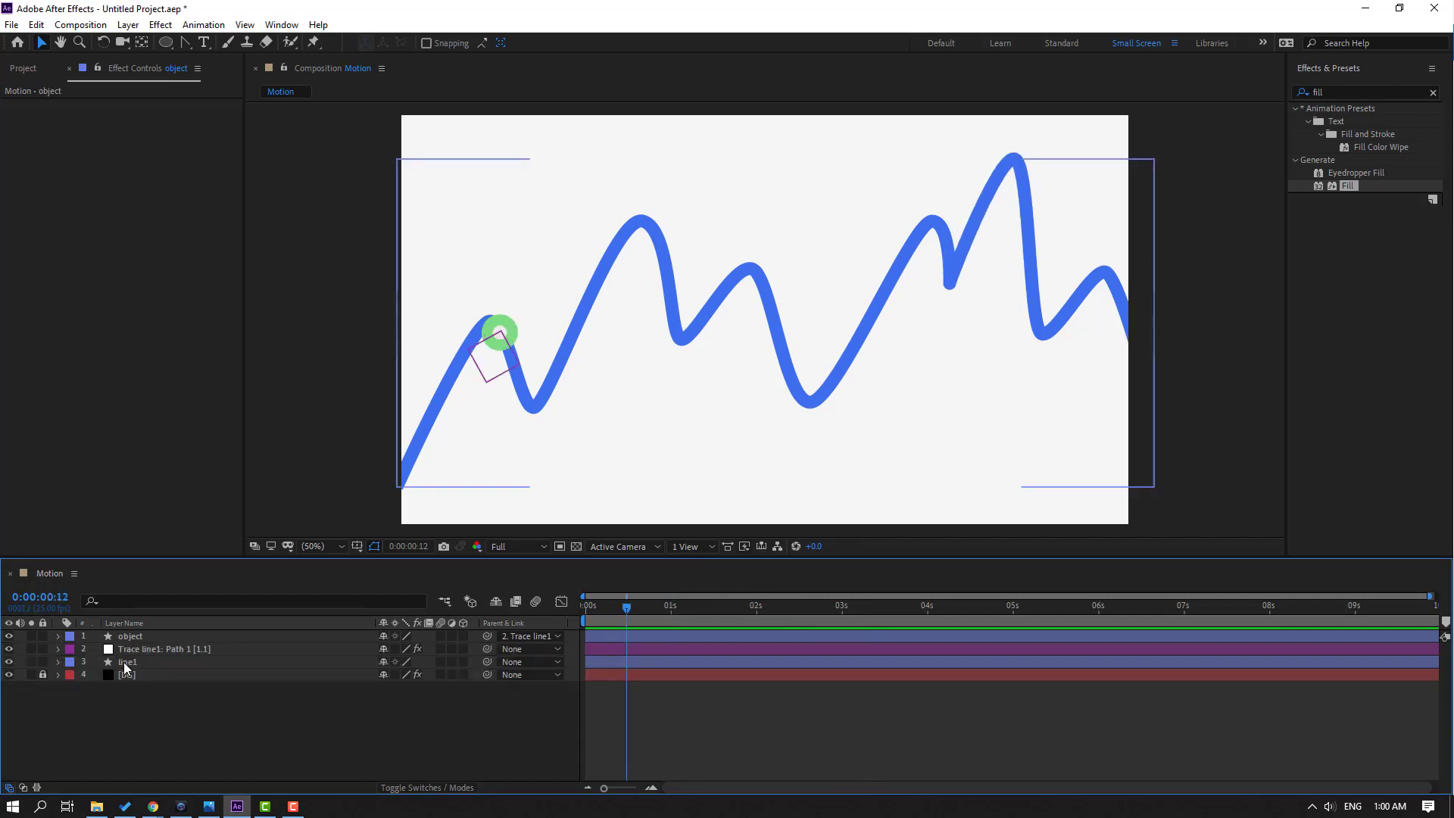
pyautogui.click(687, 43)
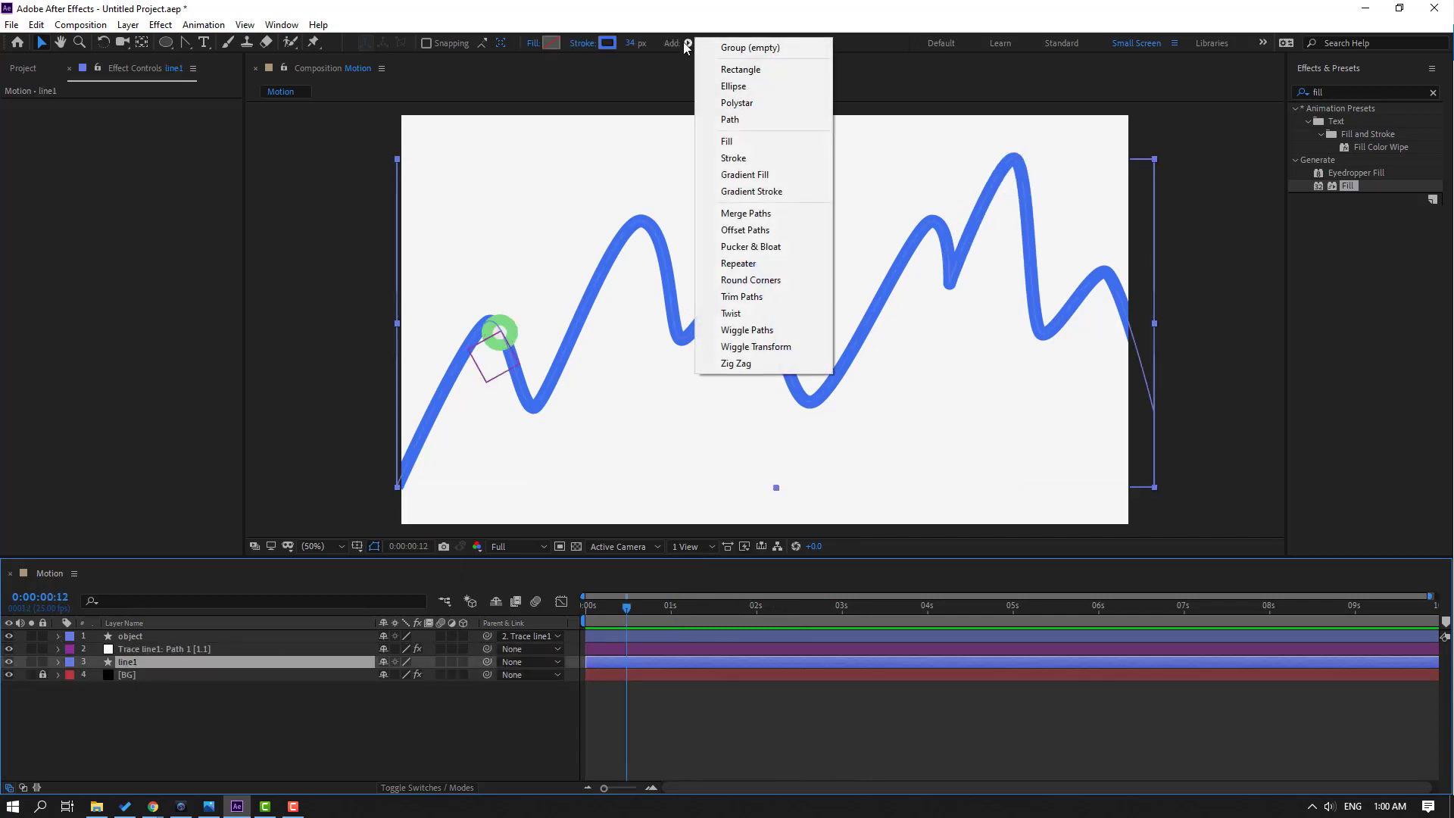
pyautogui.click(741, 296)
pyautogui.scroll(-1, 193, 679)
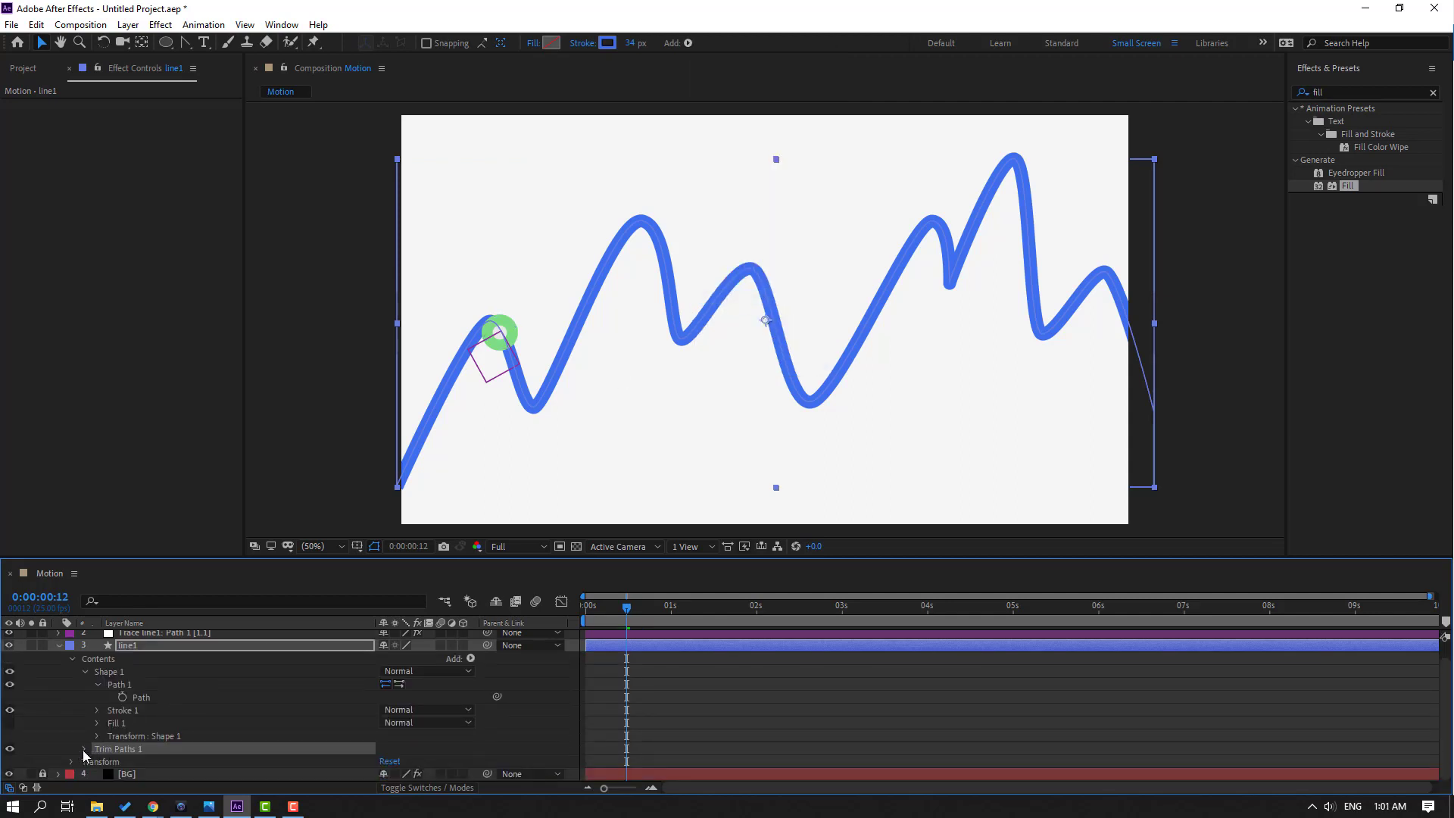
pyautogui.click(84, 749)
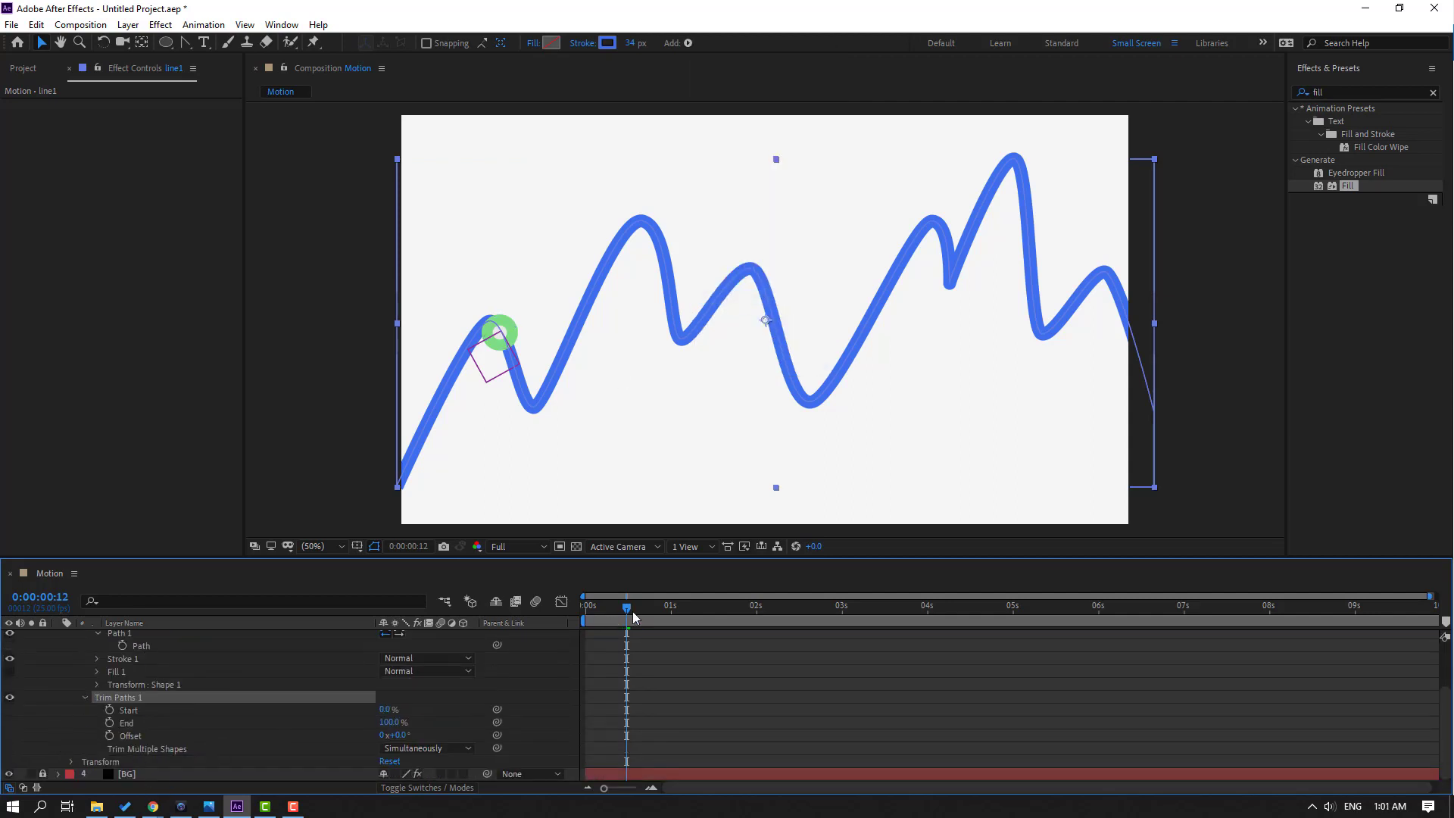
# Step: At 0:00:01:04, enlarge the timeline area and reveal the keyframed Progress property of the Trace line1: Path 1 null
pyautogui.moveTo(630, 617); pyautogui.dragTo(684, 617)
pyautogui.scroll(3, 221, 738)
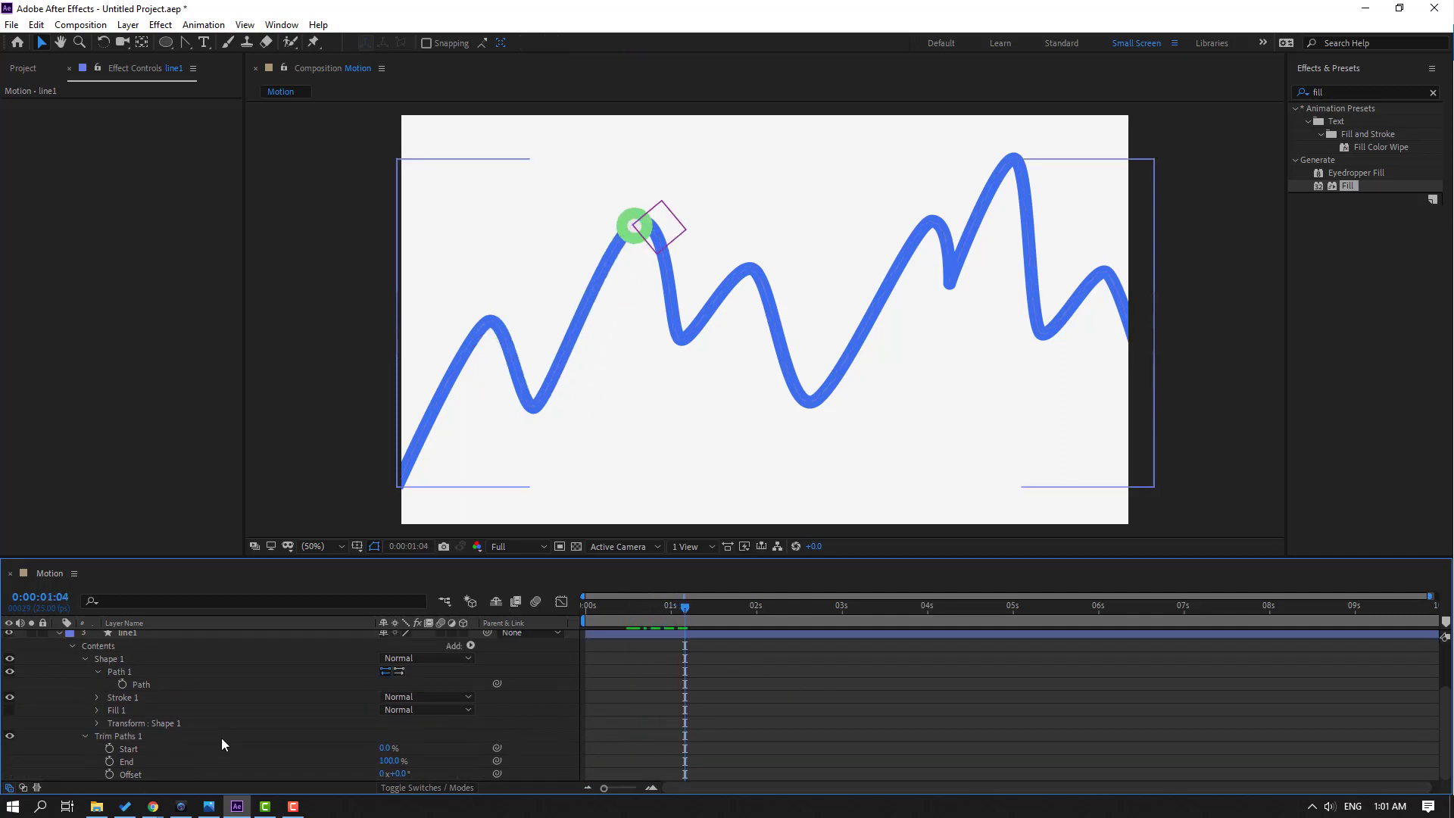
pyautogui.click(135, 650)
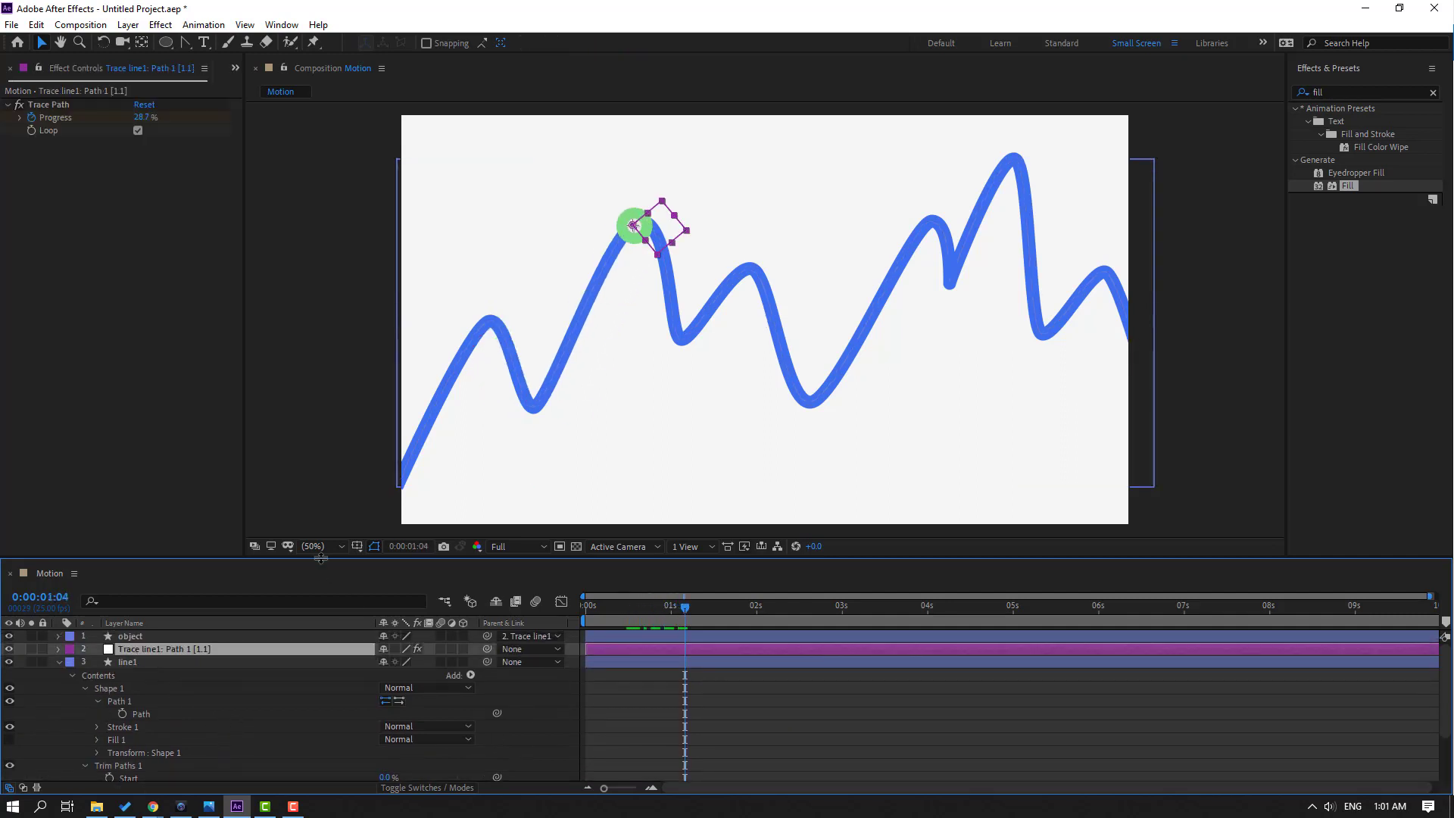
pyautogui.moveTo(318, 560); pyautogui.dragTo(342, 400)
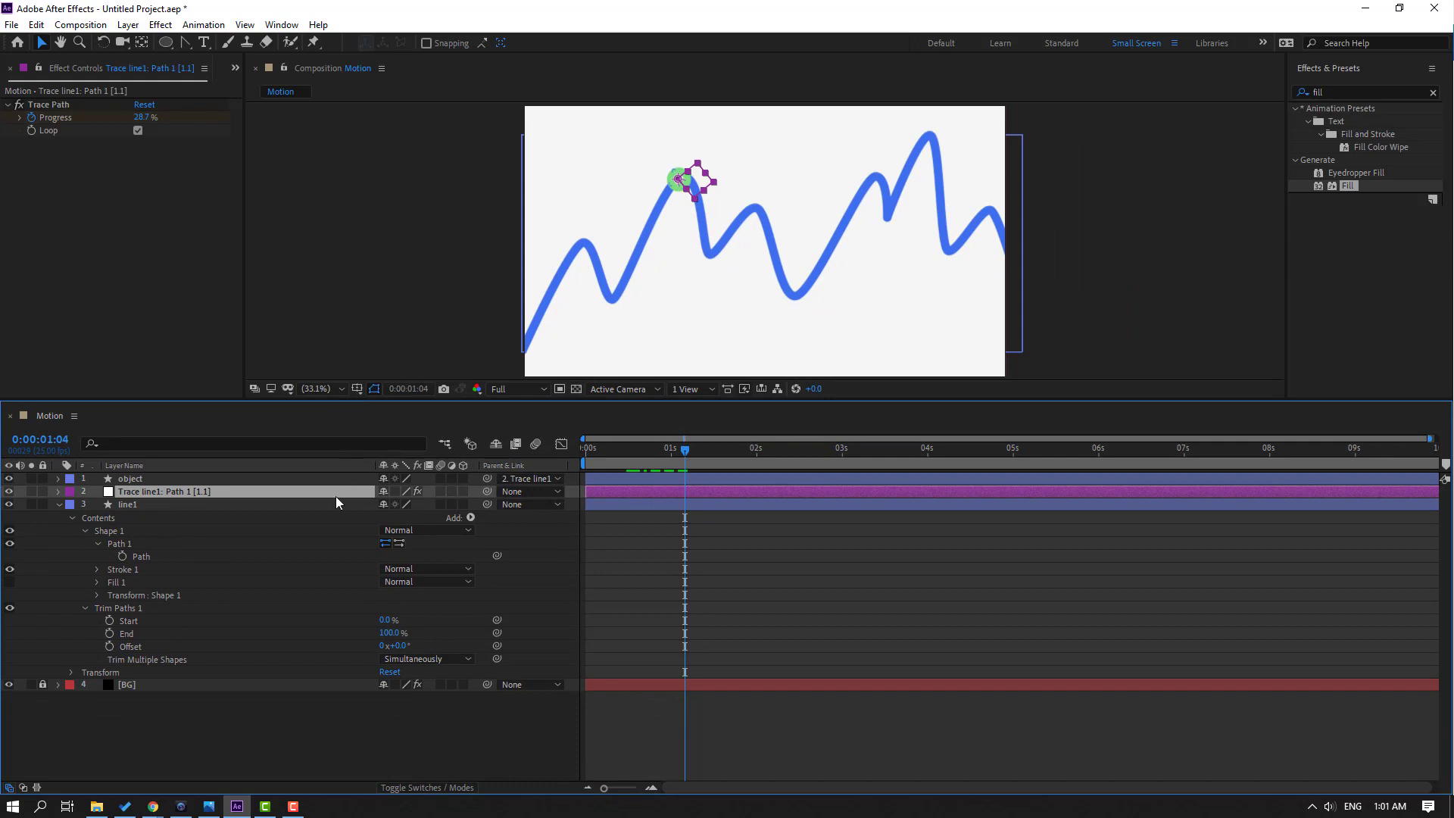
pyautogui.press('u')
pyautogui.click(142, 698)
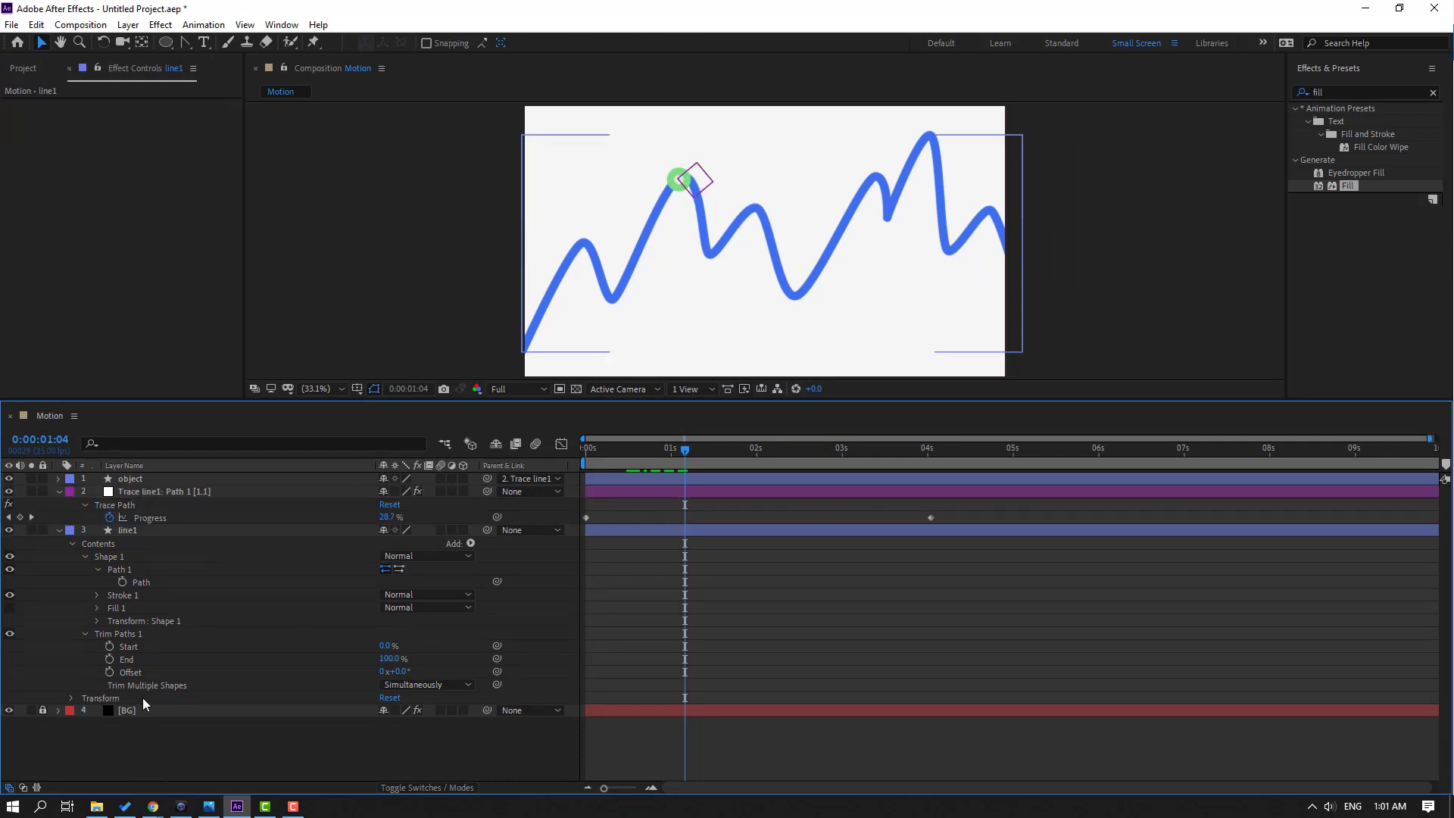
# Step: Link the End value of line1's Trim Paths to the trace null's Progress property and preview the animation
pyautogui.click(128, 662)
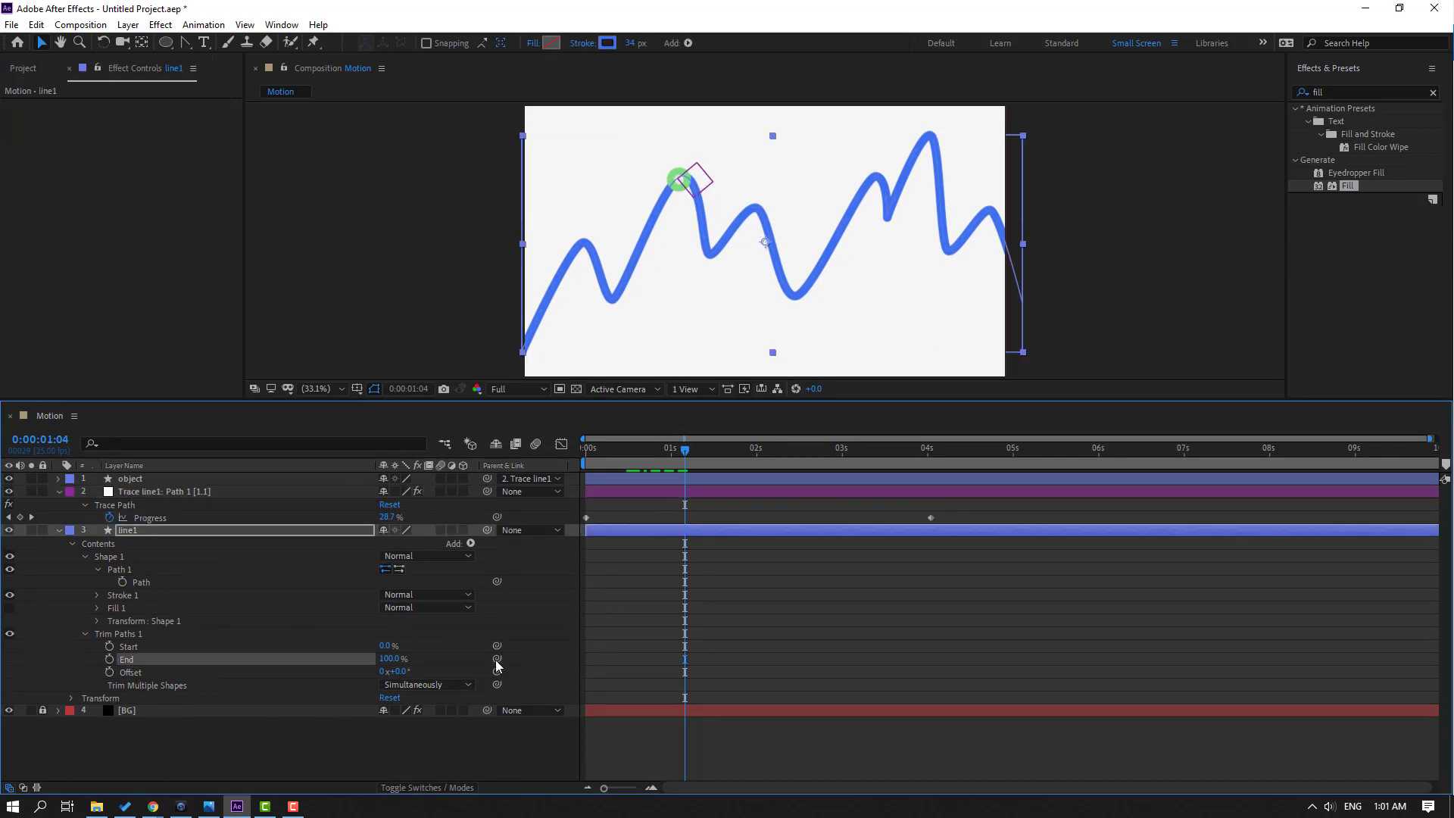
pyautogui.moveTo(497, 659)
pyautogui.mouseDown()
pyautogui.moveTo(302, 561)
pyautogui.moveTo(158, 524)
pyautogui.mouseUp()
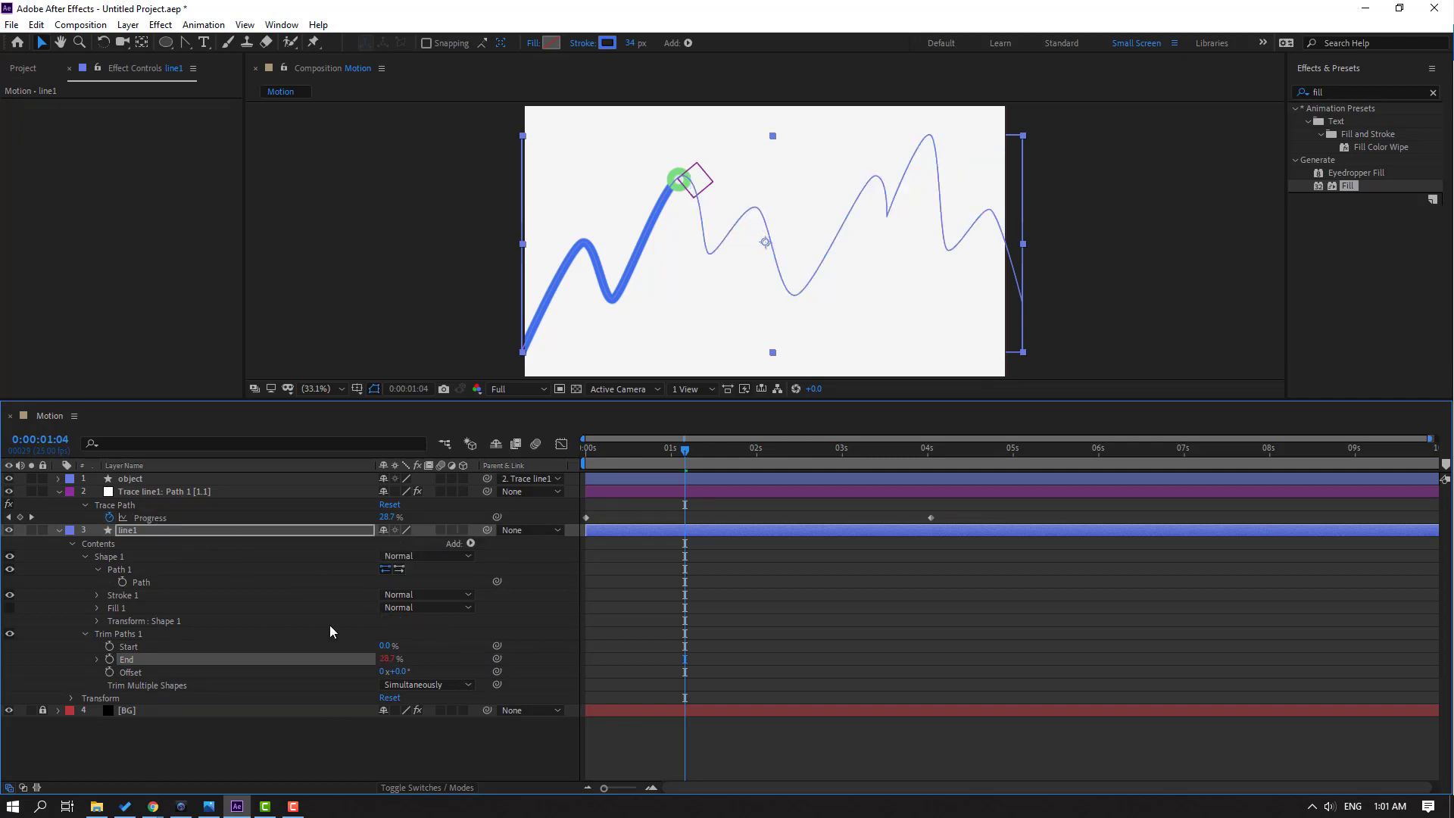
pyautogui.click(794, 748)
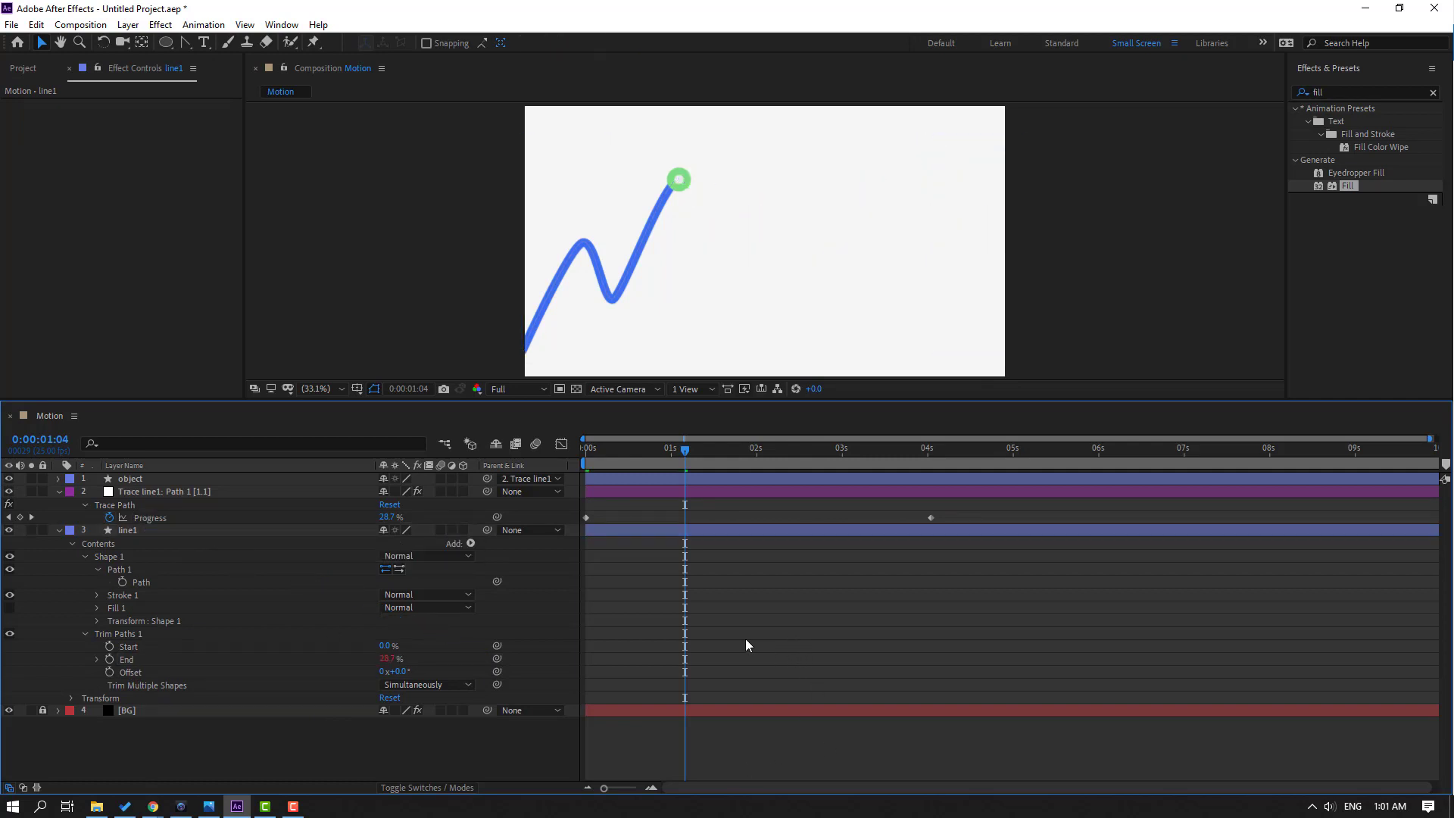
pyautogui.press('space')
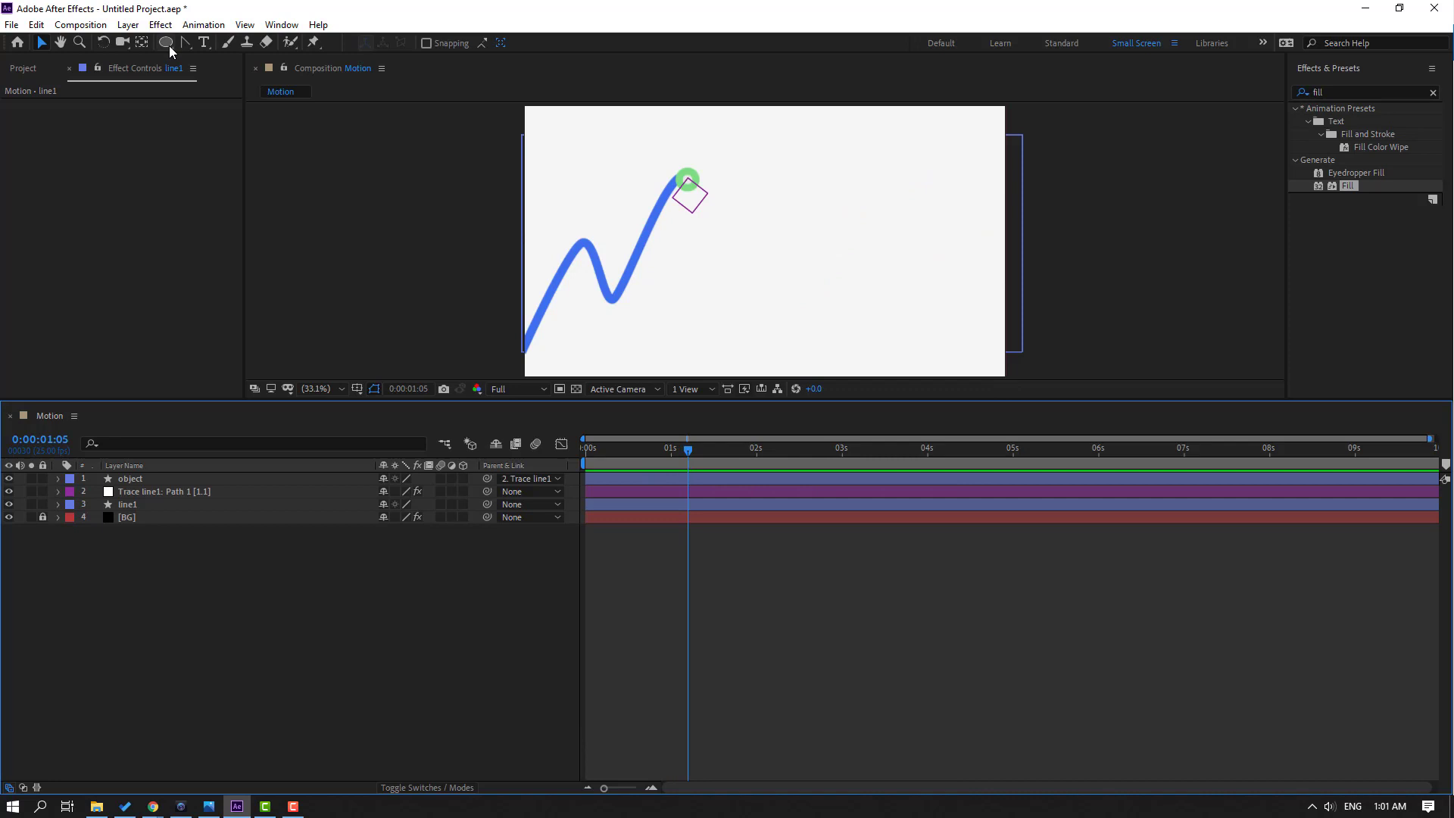
# Step: At 0:00:04:15, draw a wide rounded rectangle below the blue line as a new shape layer
pyautogui.click(168, 46)
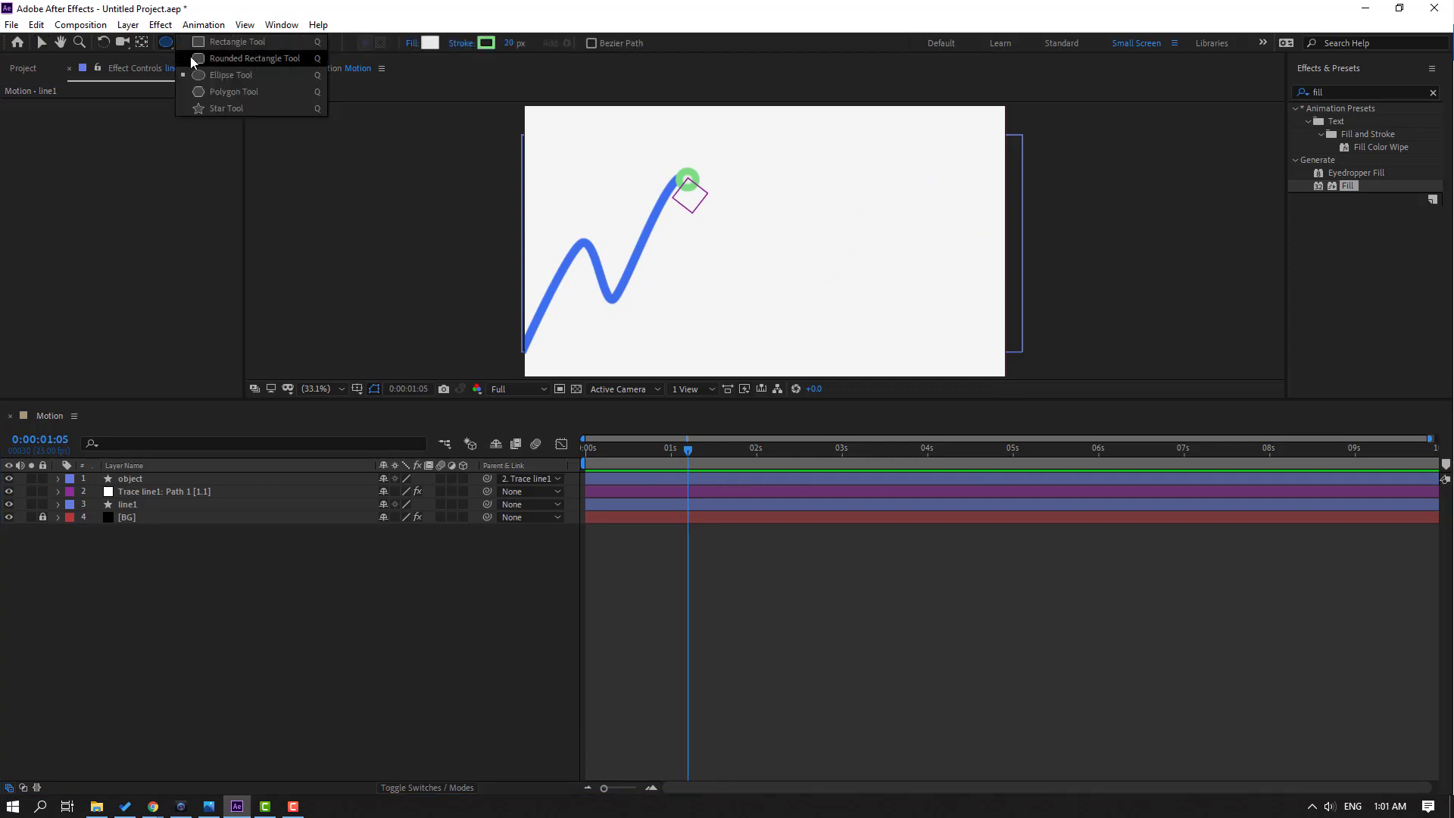
pyautogui.click(287, 63)
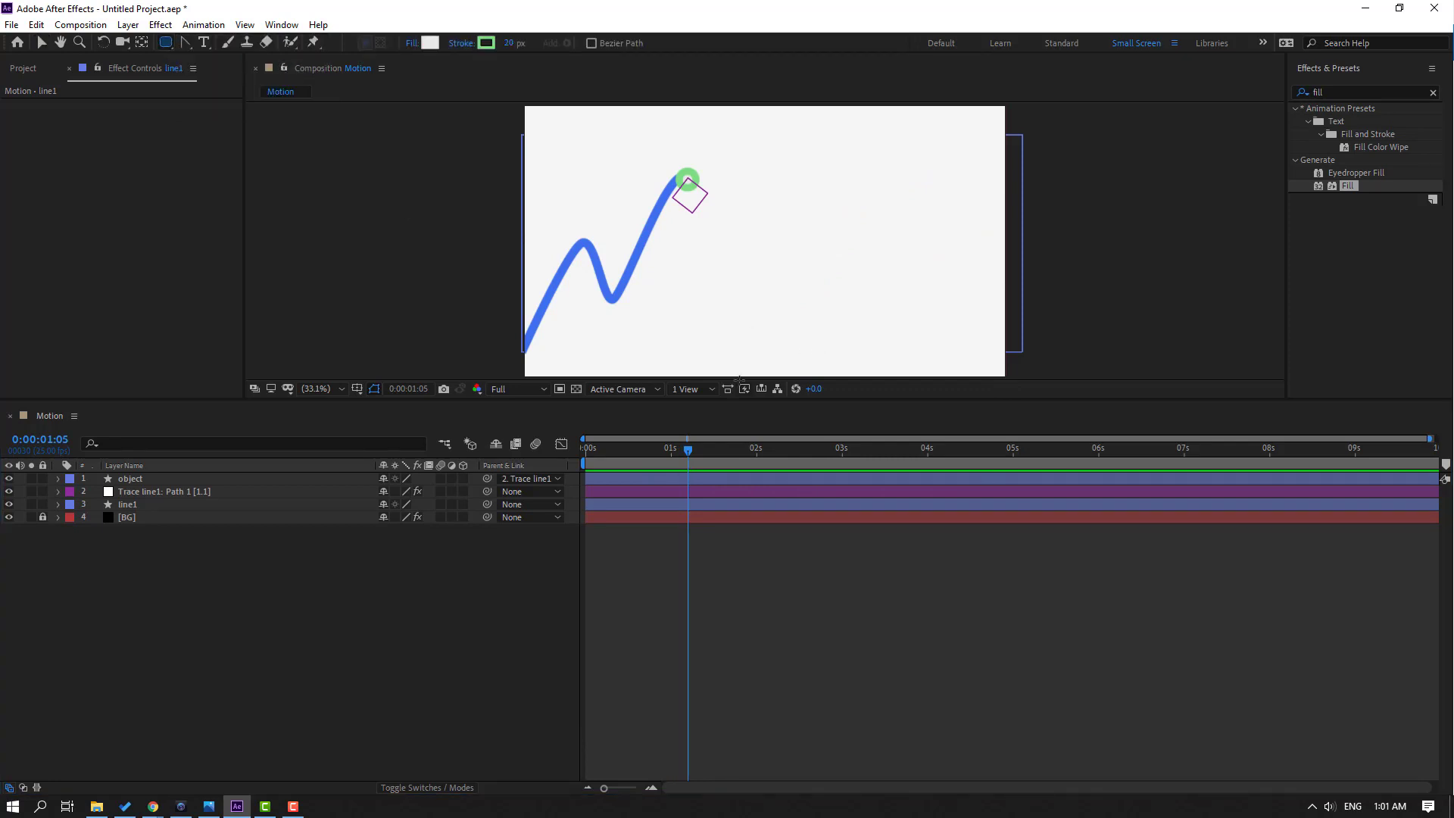
pyautogui.moveTo(703, 449); pyautogui.dragTo(979, 455)
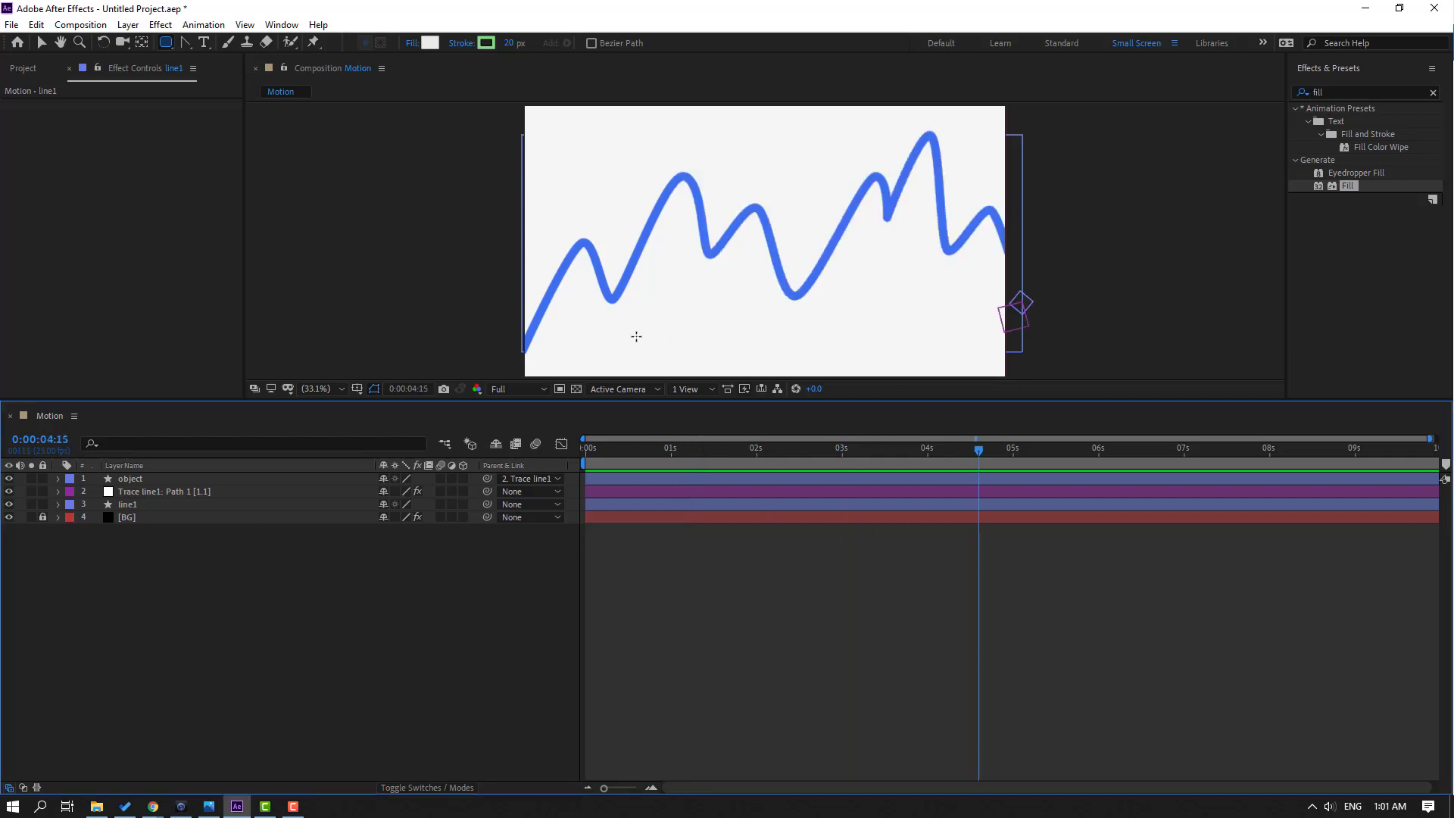
pyautogui.moveTo(637, 314); pyautogui.dragTo(759, 355)
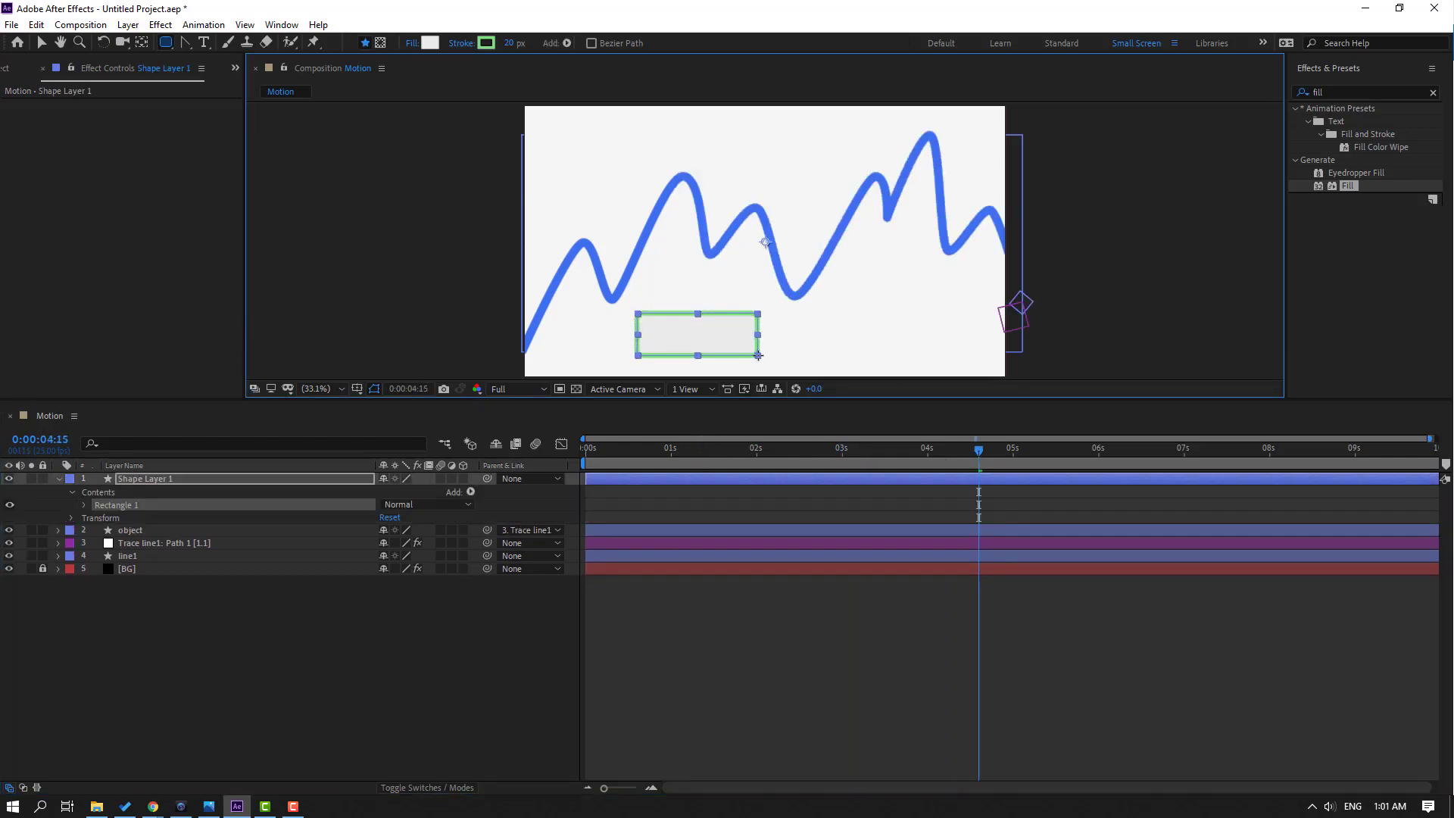
pyautogui.press('v')
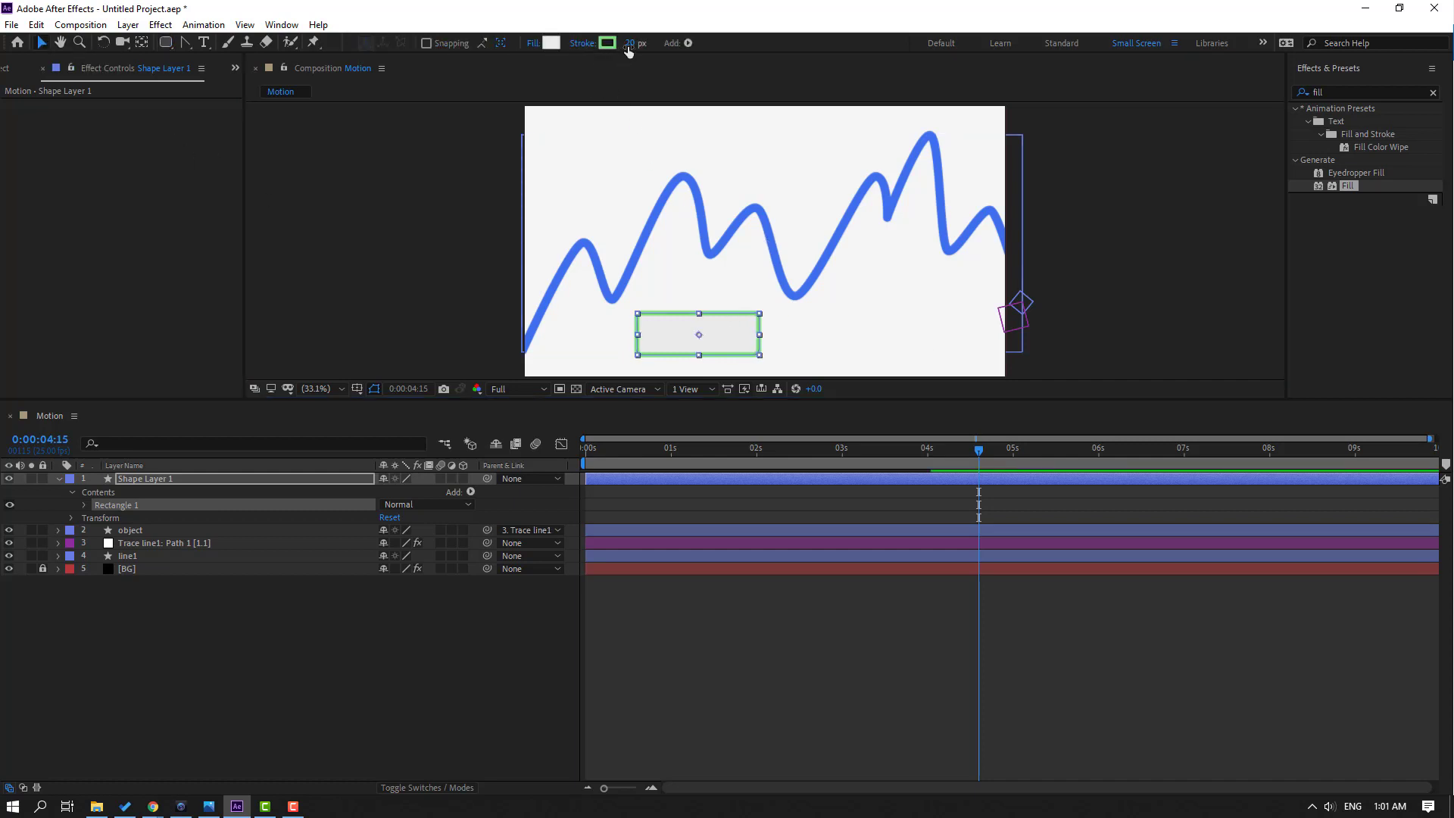
# Step: Set the rectangle's stroke width to 0 px and change its fill color to light mint green
pyautogui.press('Return')
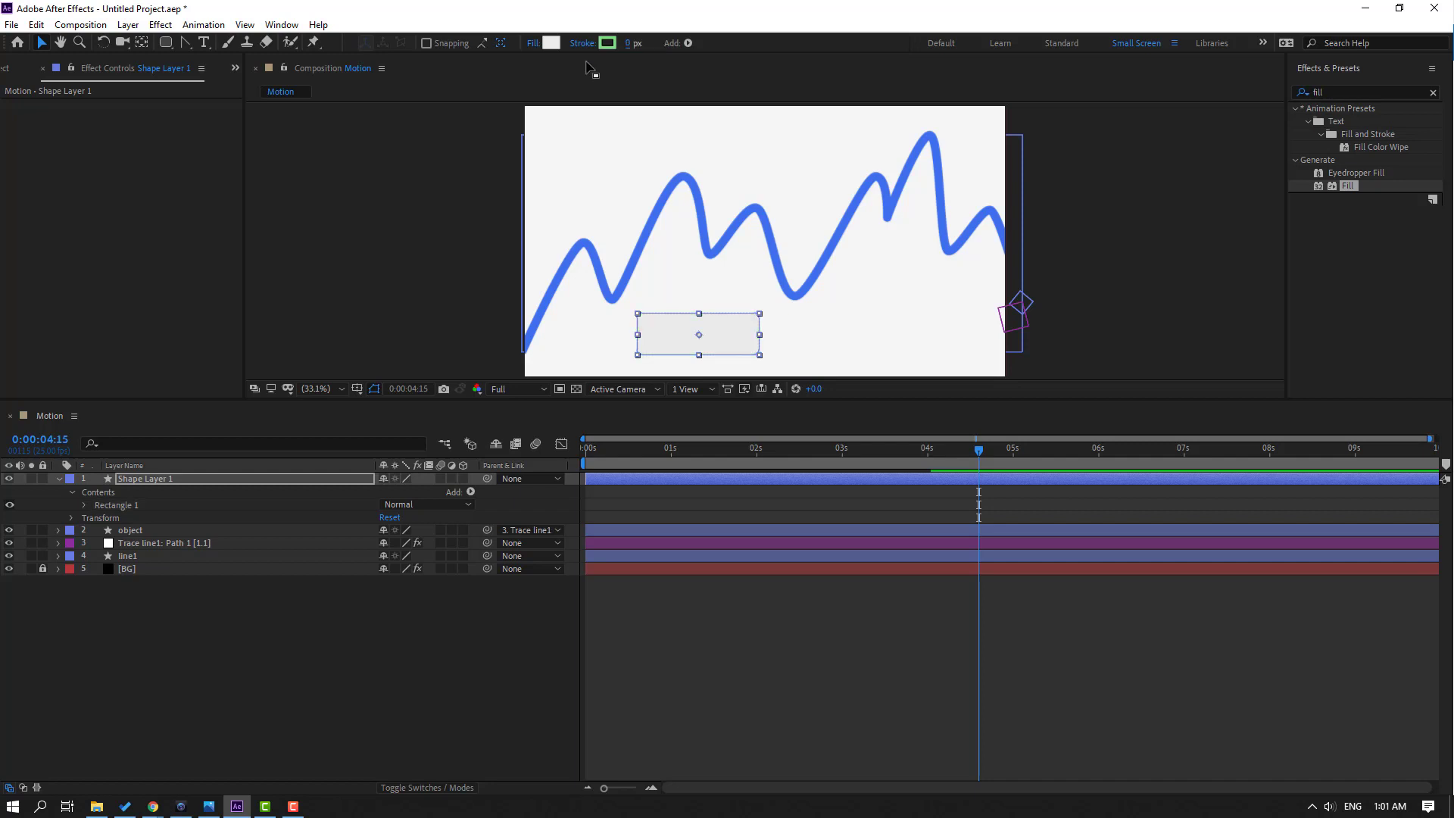
pyautogui.click(550, 43)
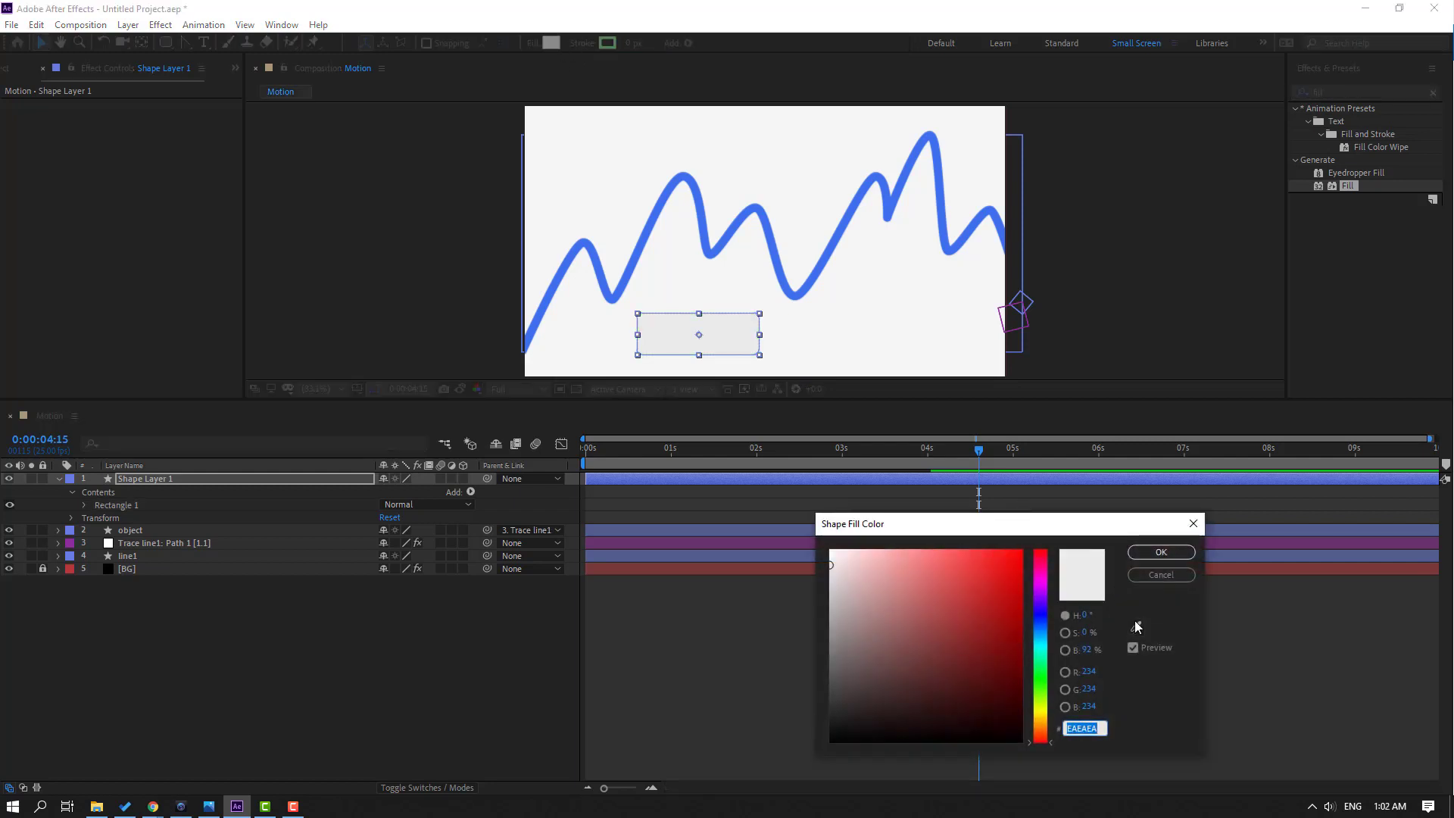
pyautogui.click(607, 43)
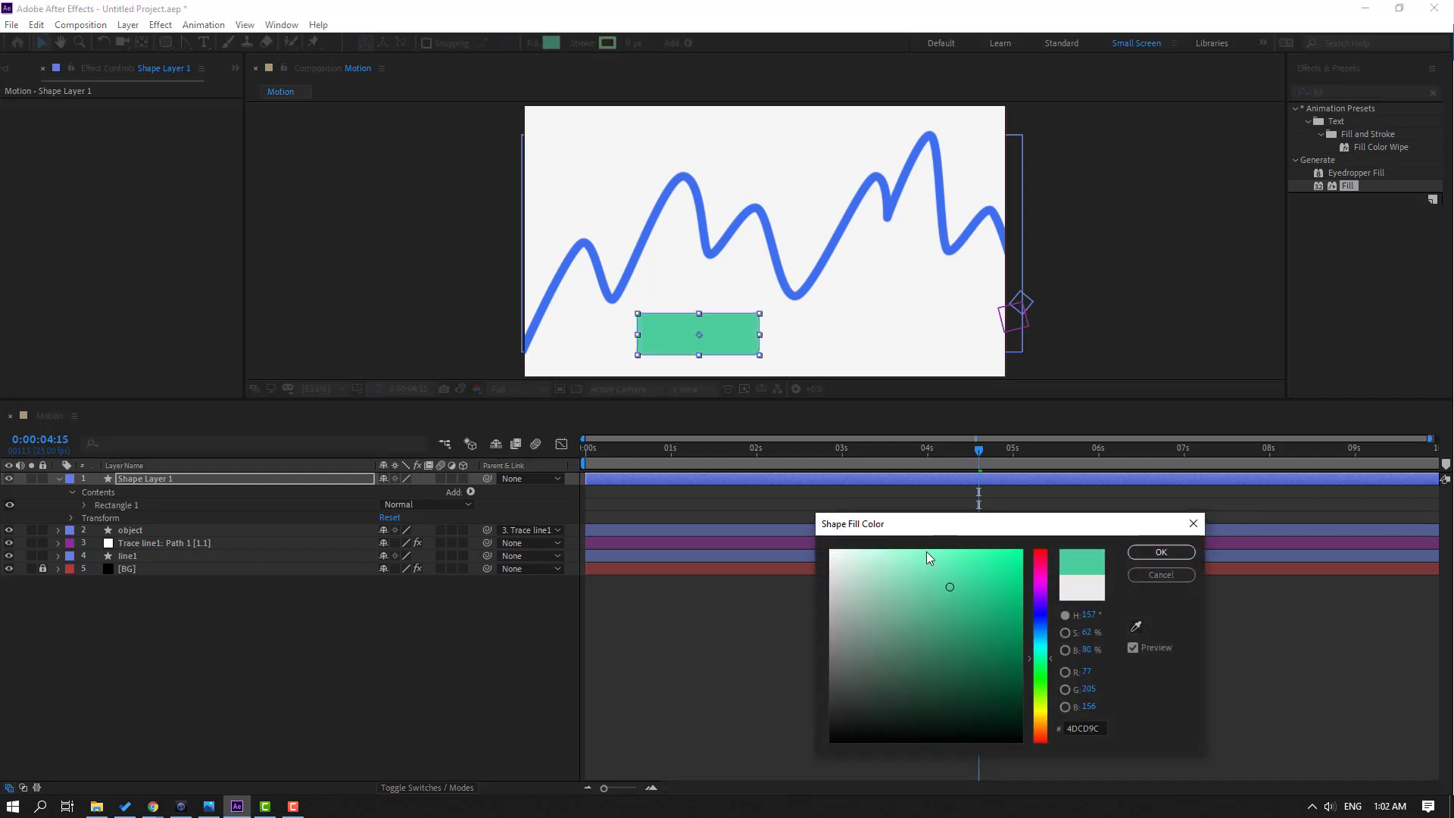
pyautogui.moveTo(950, 587); pyautogui.dragTo(924, 568)
pyautogui.click(1161, 552)
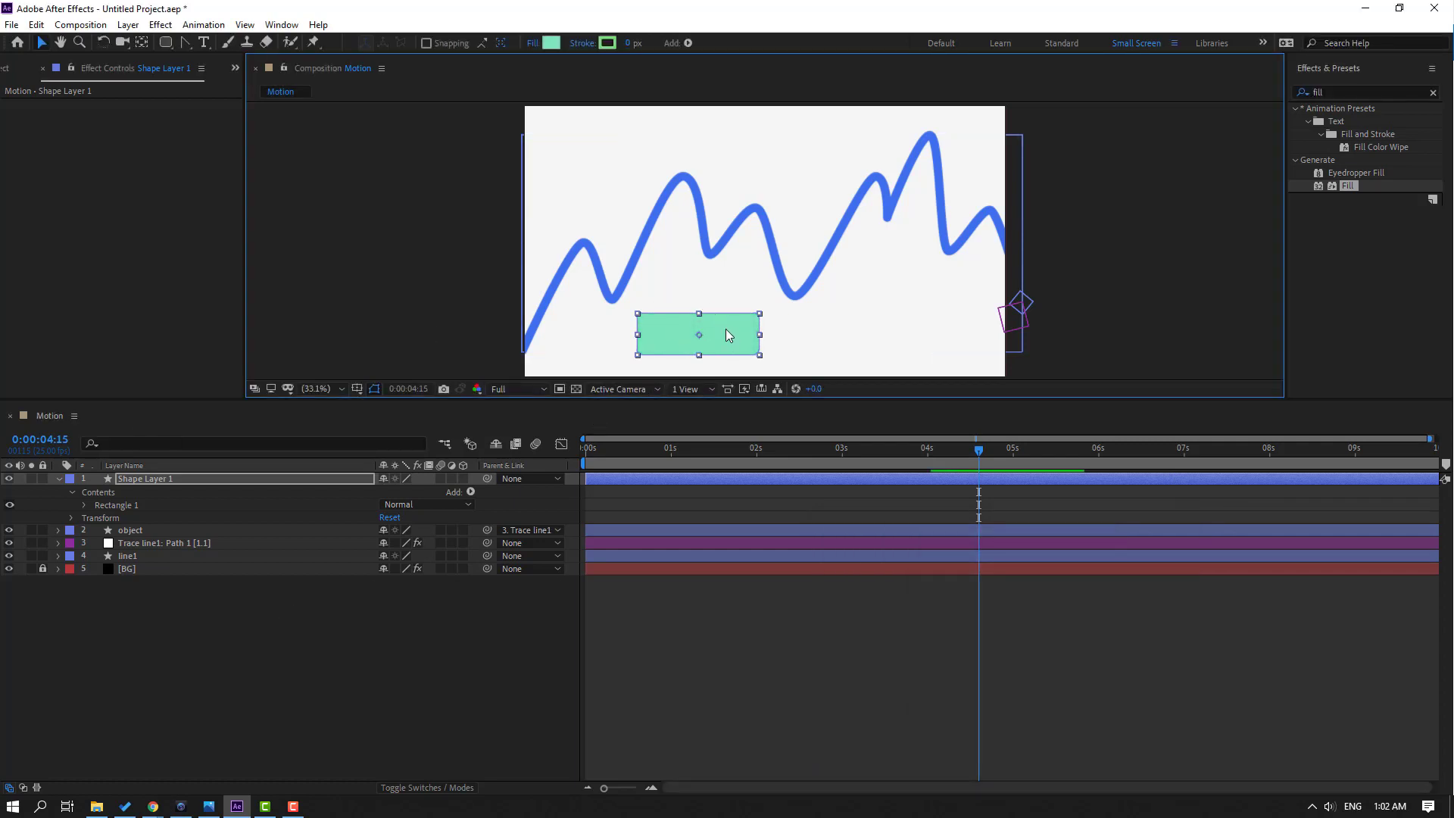
# Step: Set the Roundness of the mint rectangle's Rectangle Path 1 to 80 and collapse its layer
pyautogui.scroll(3, 692, 301)
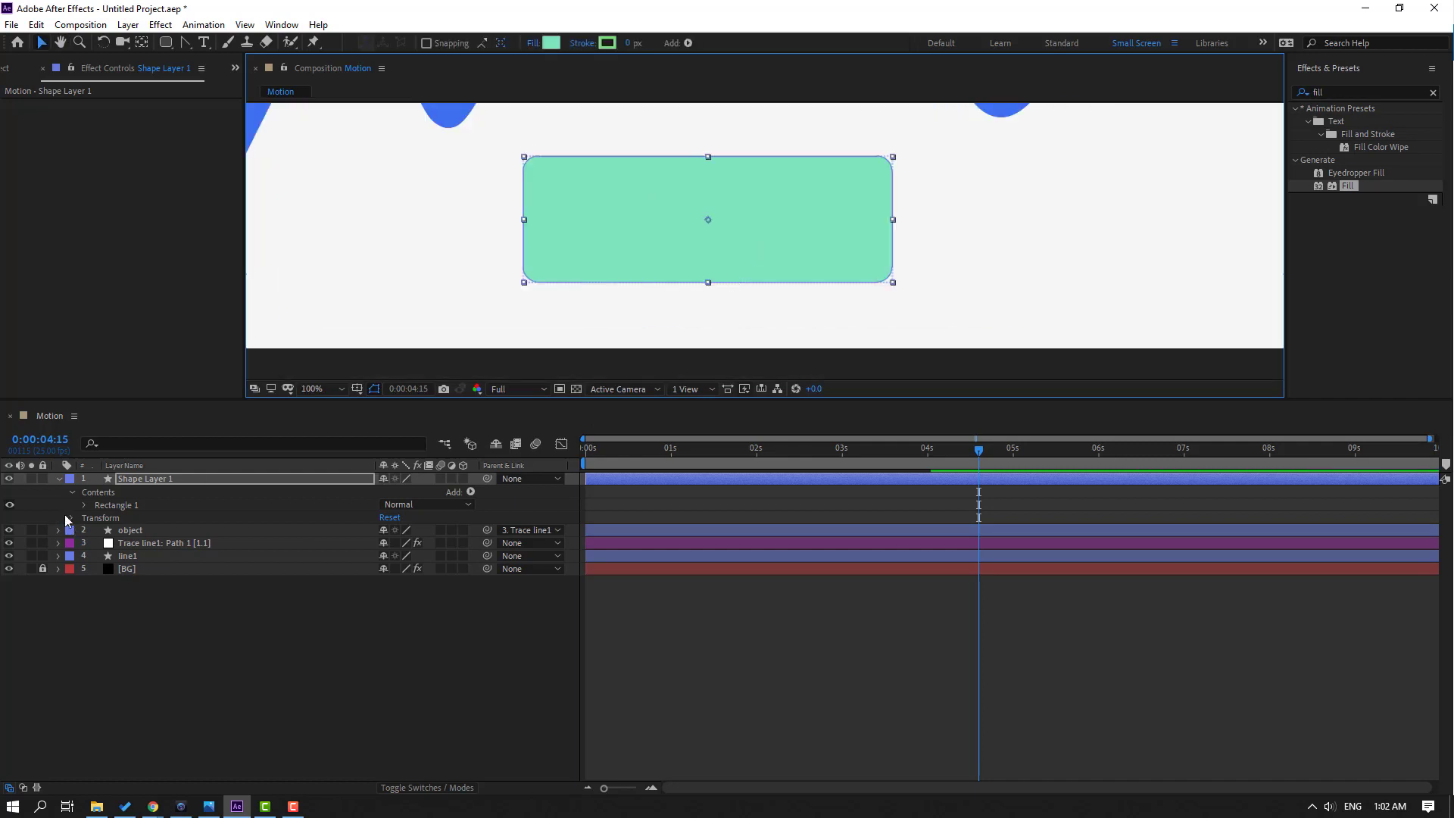
pyautogui.click(82, 506)
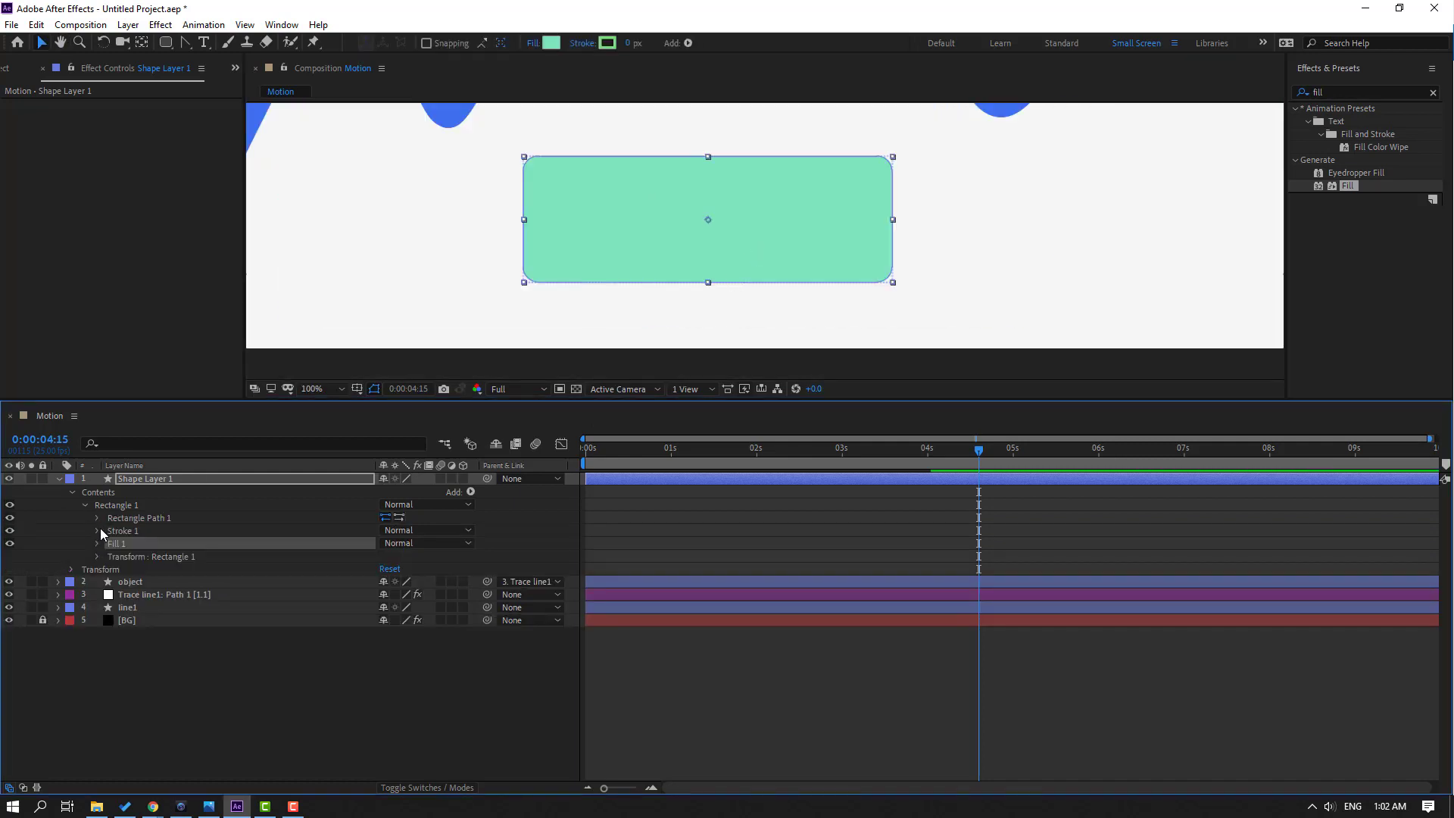
pyautogui.click(97, 519)
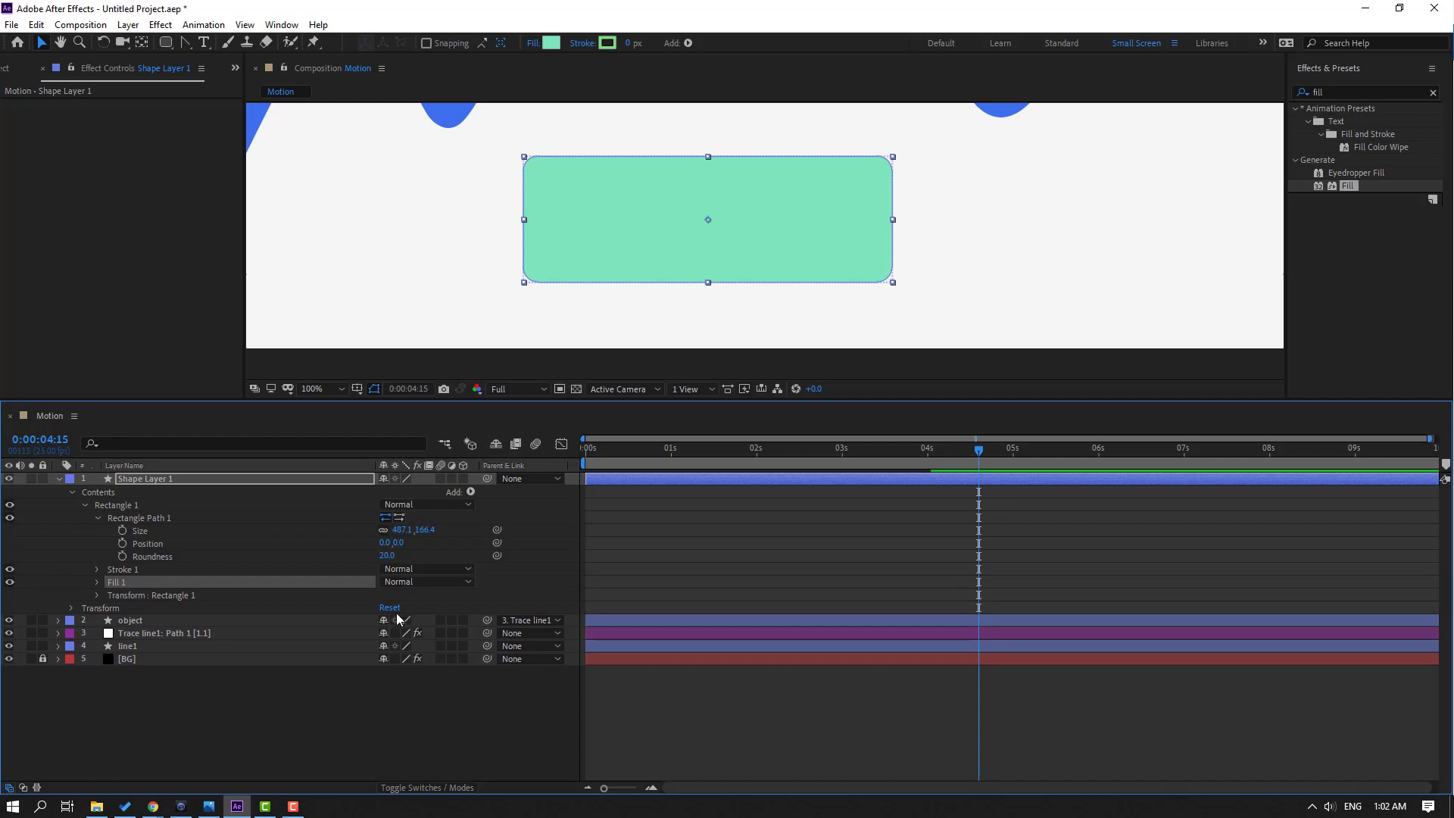
pyautogui.moveTo(388, 557); pyautogui.dragTo(435, 560)
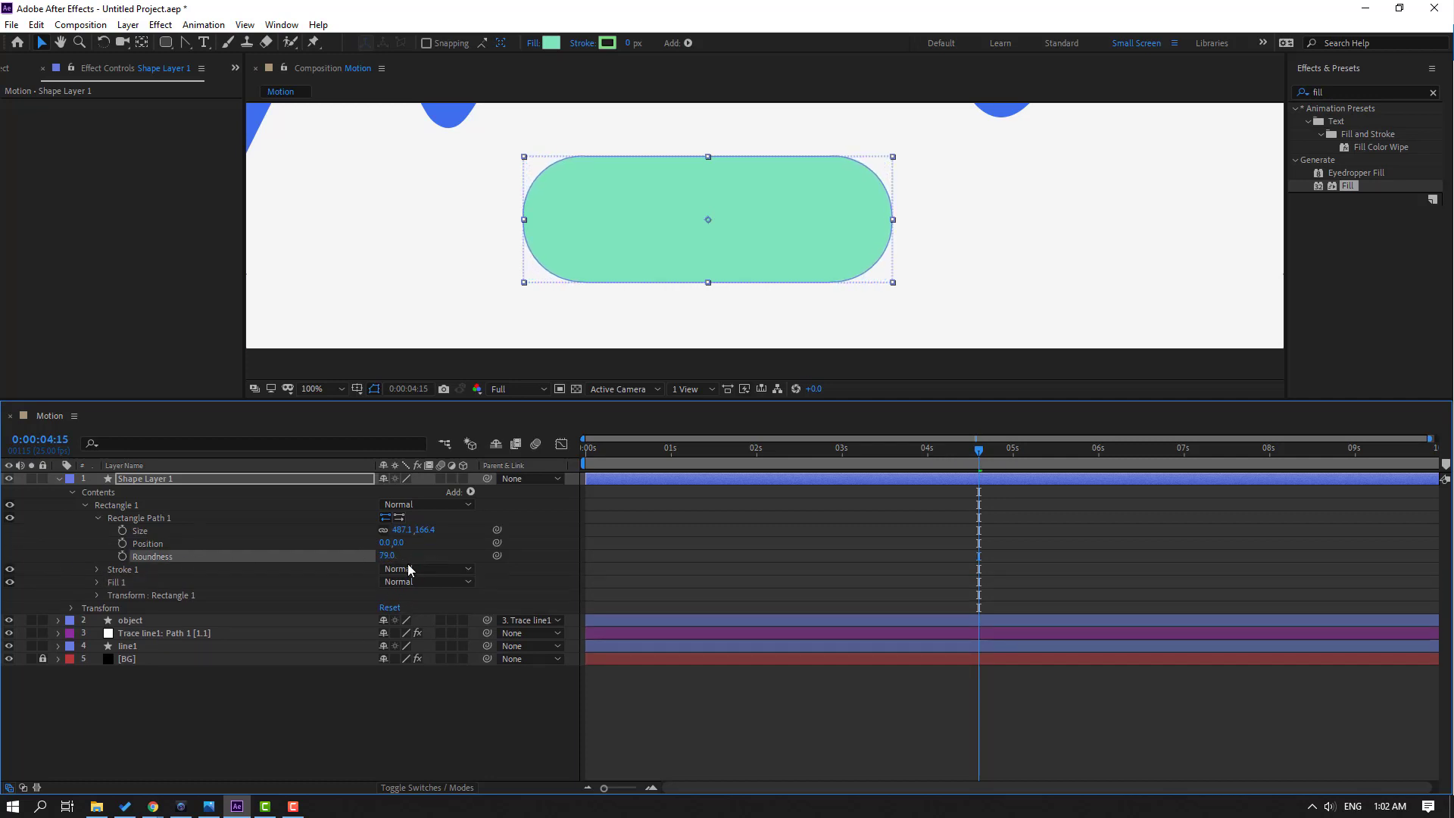
pyautogui.click(384, 558)
pyautogui.write('80')
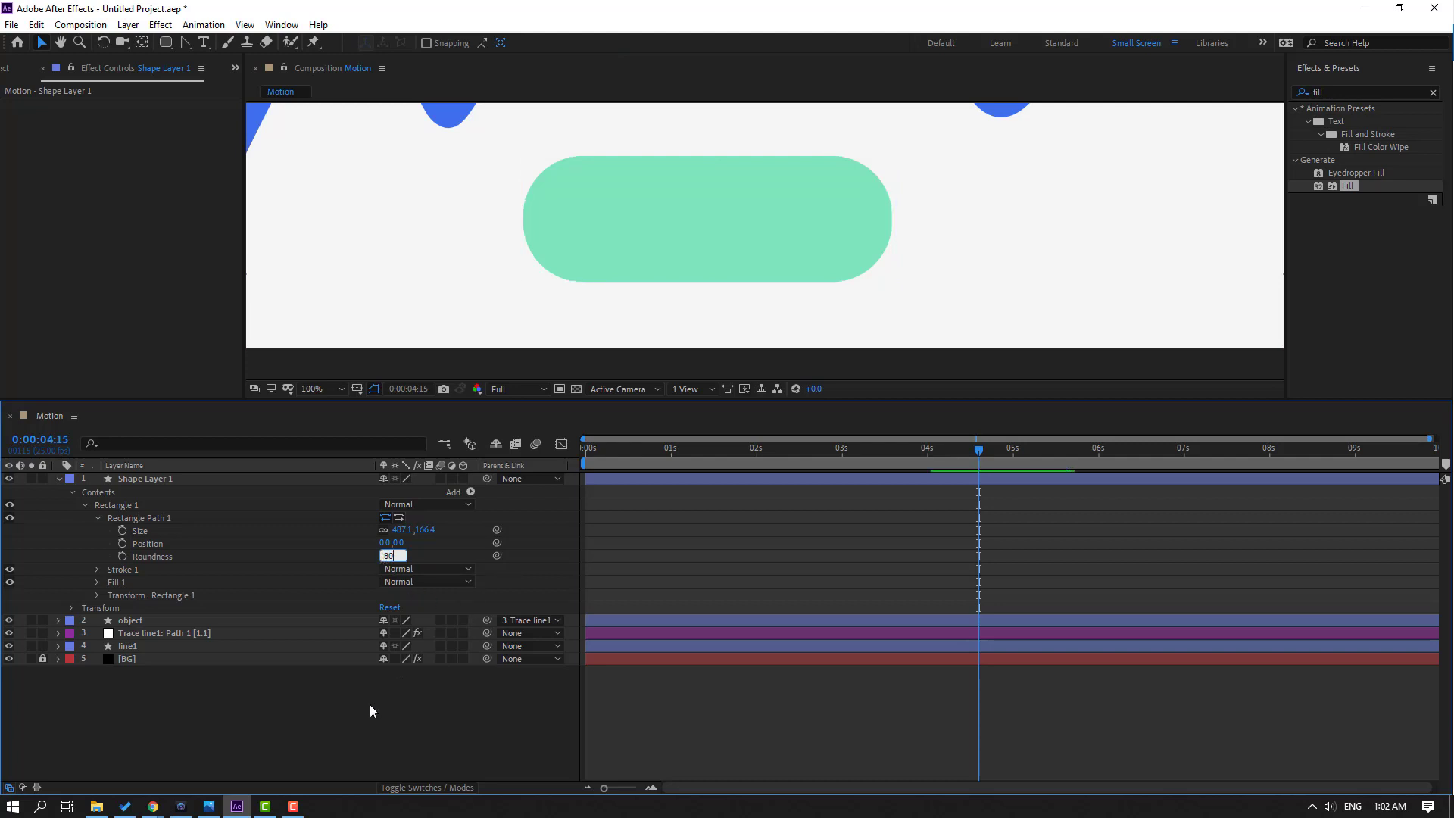
pyautogui.press('Return')
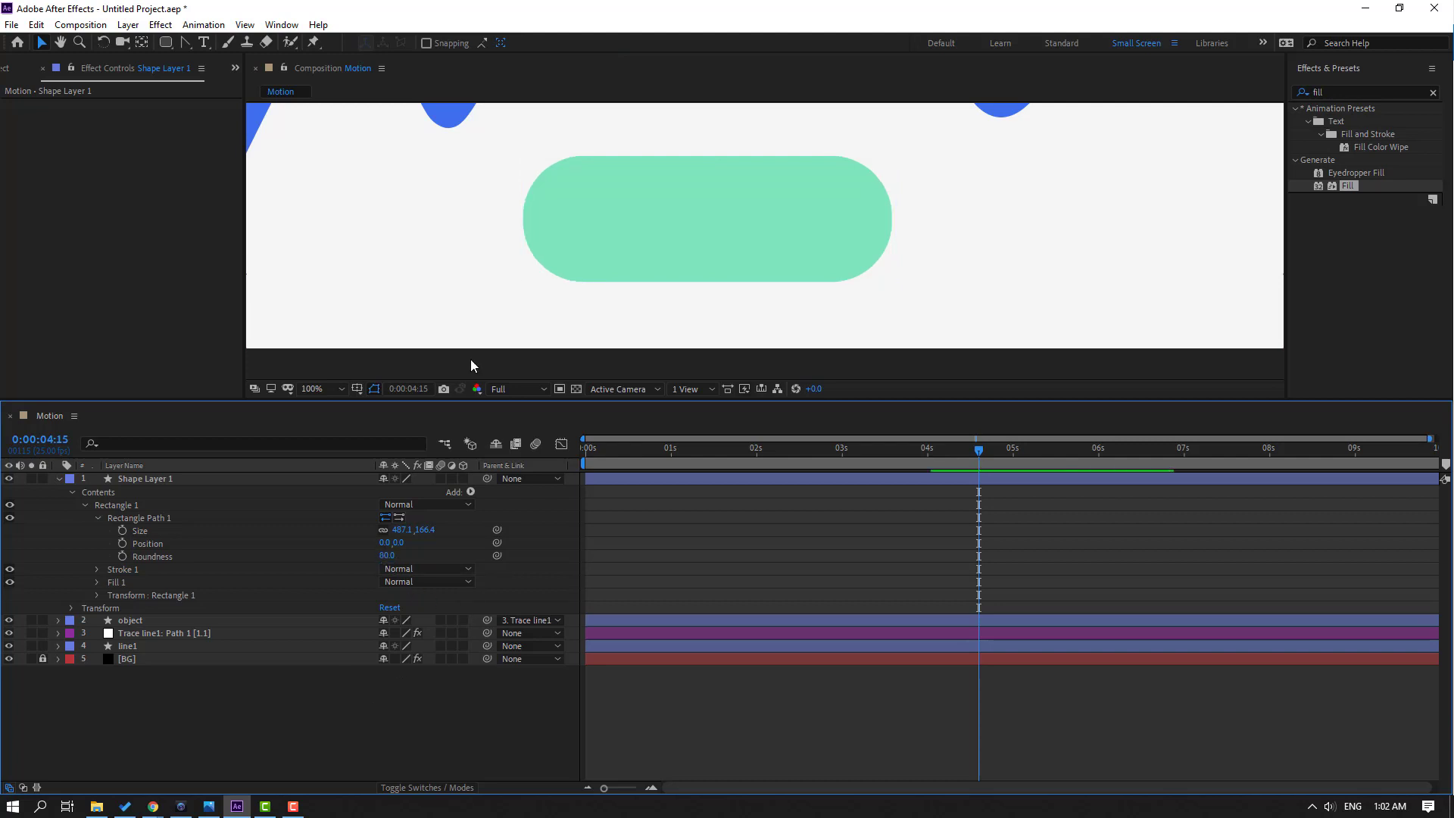
pyautogui.click(59, 479)
# Step: At 0:00:00:00, keyframe the rectangle path's Size with proportions unlinked and the width set to 0
pyautogui.click(700, 277)
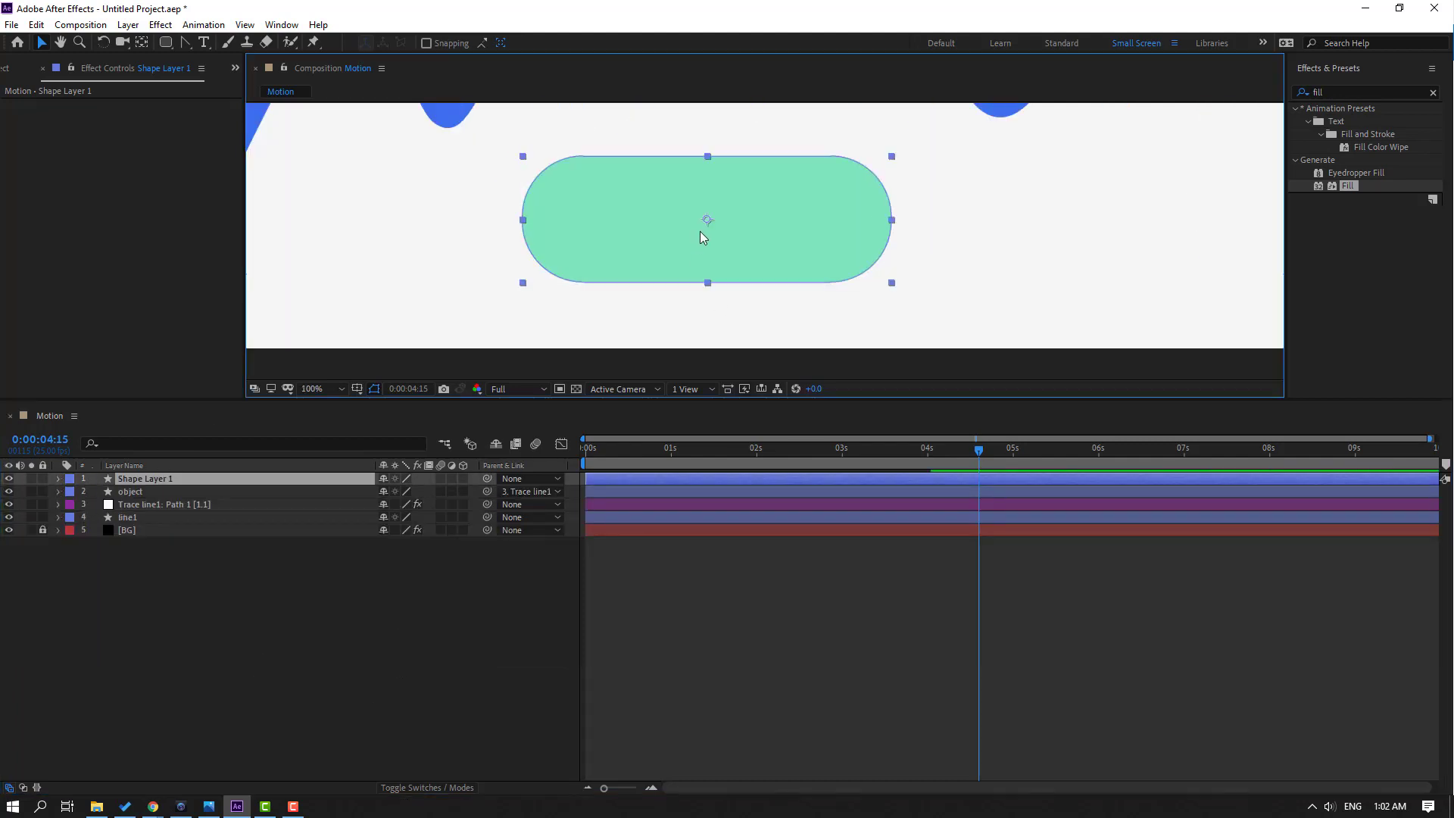
pyautogui.click(60, 479)
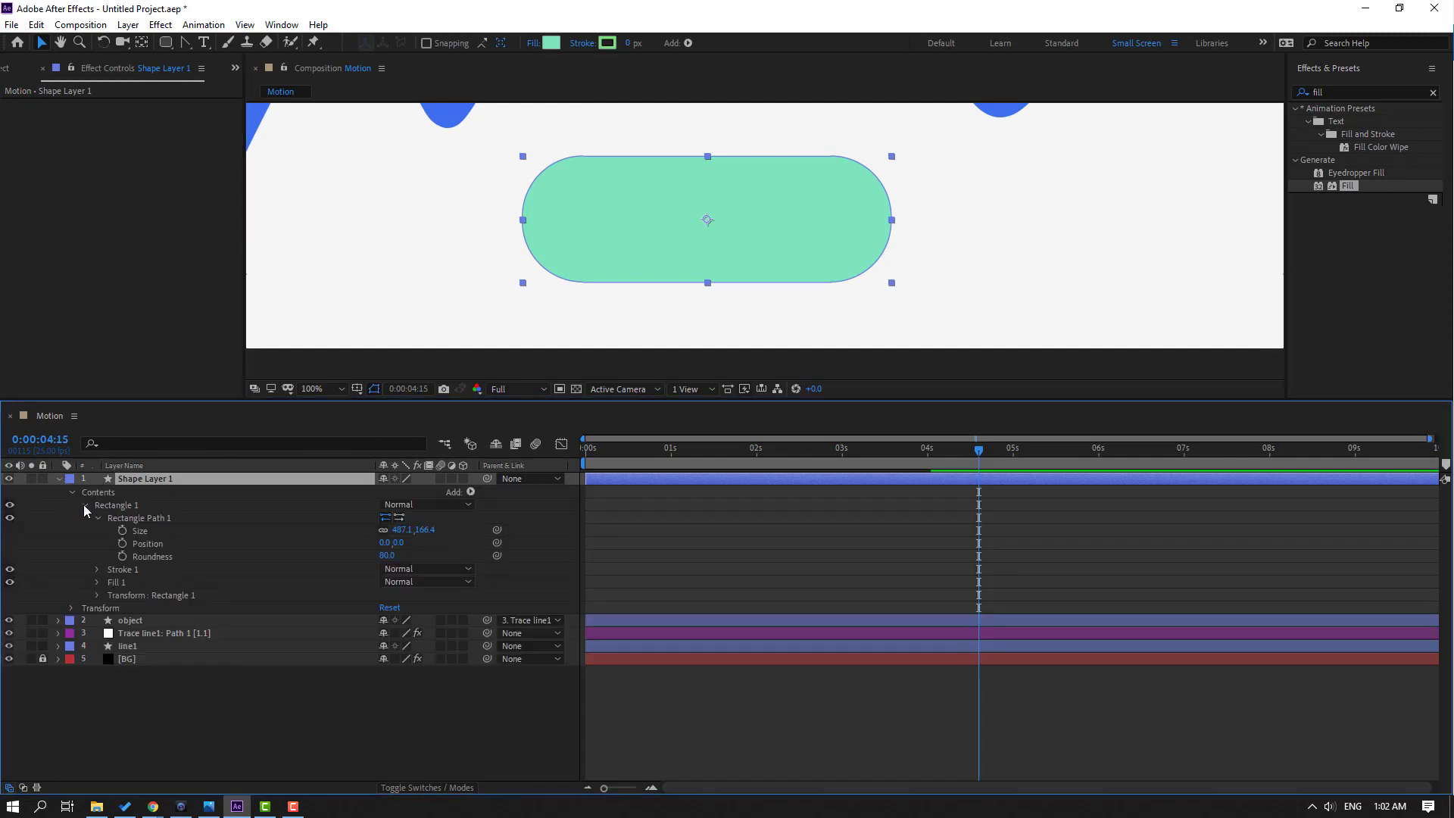
pyautogui.click(85, 505)
pyautogui.click(84, 506)
pyautogui.moveTo(744, 453); pyautogui.dragTo(559, 458)
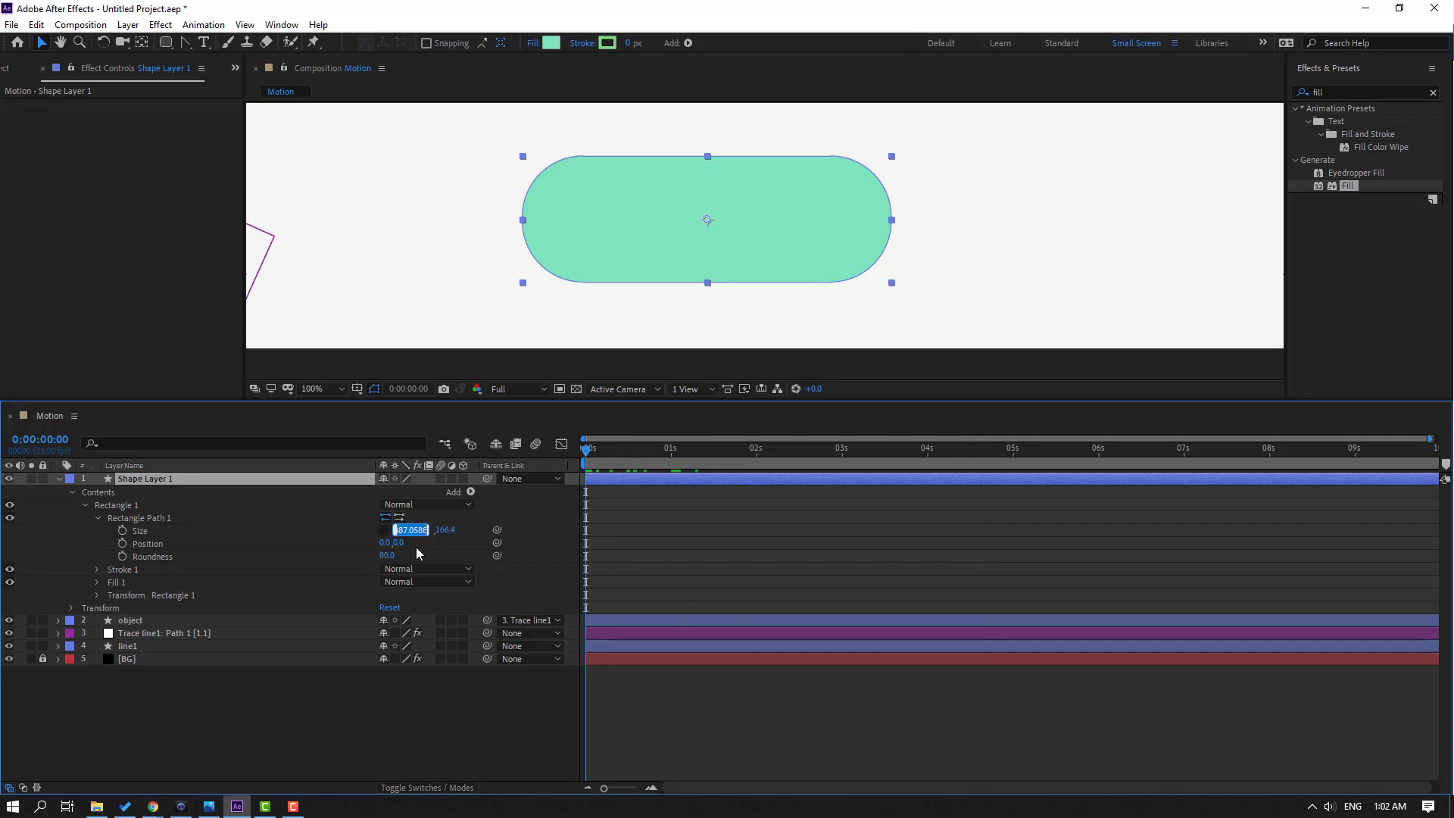
pyautogui.write('0')
pyautogui.press('Return')
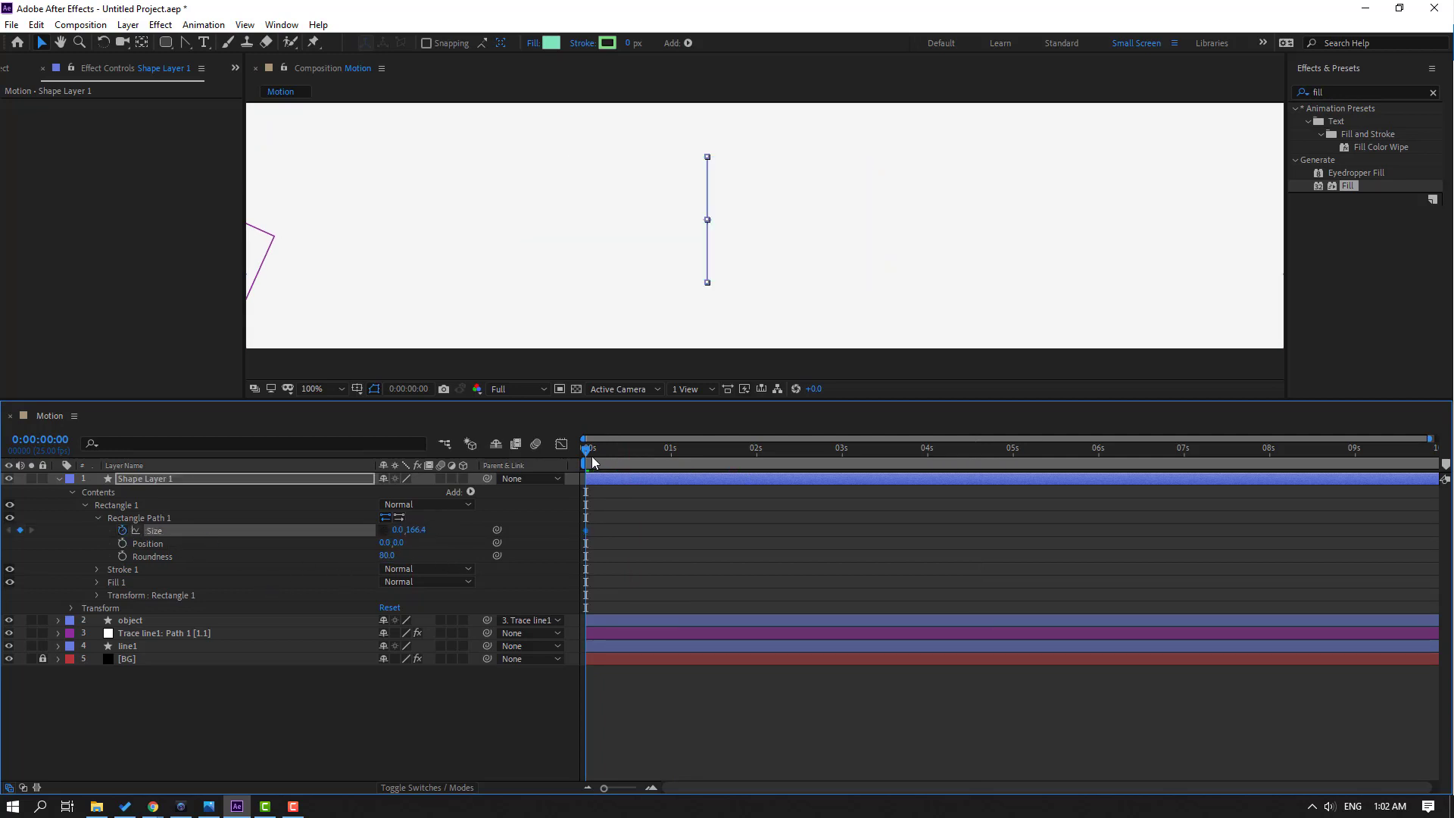
# Step: At 0:00:00:24, set the rectangle path's width to about 502 and apply Easy Ease to the Size keyframes
pyautogui.moveTo(593, 460); pyautogui.dragTo(667, 457)
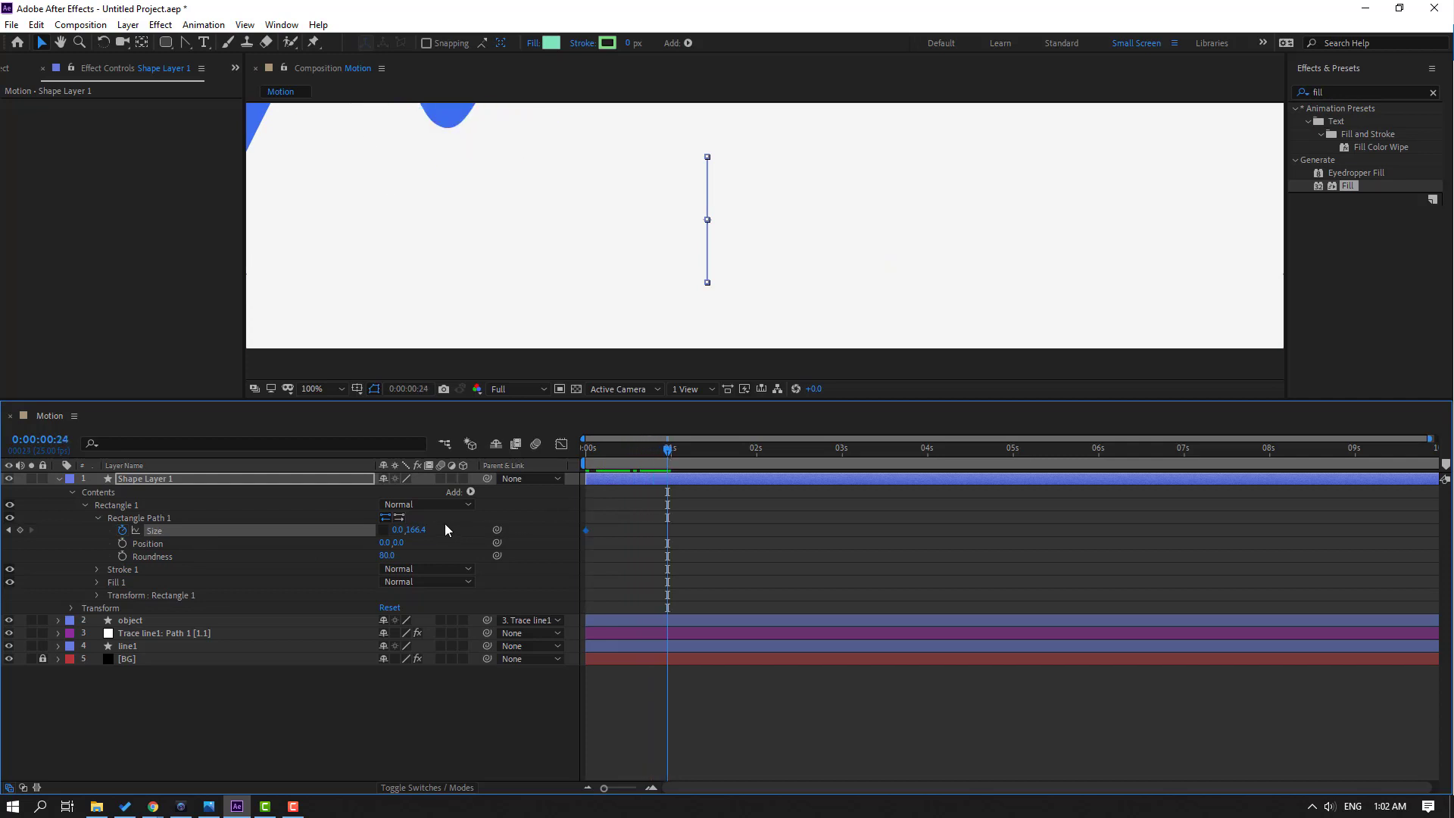
pyautogui.moveTo(395, 532); pyautogui.dragTo(600, 544)
pyautogui.rightClick(589, 536)
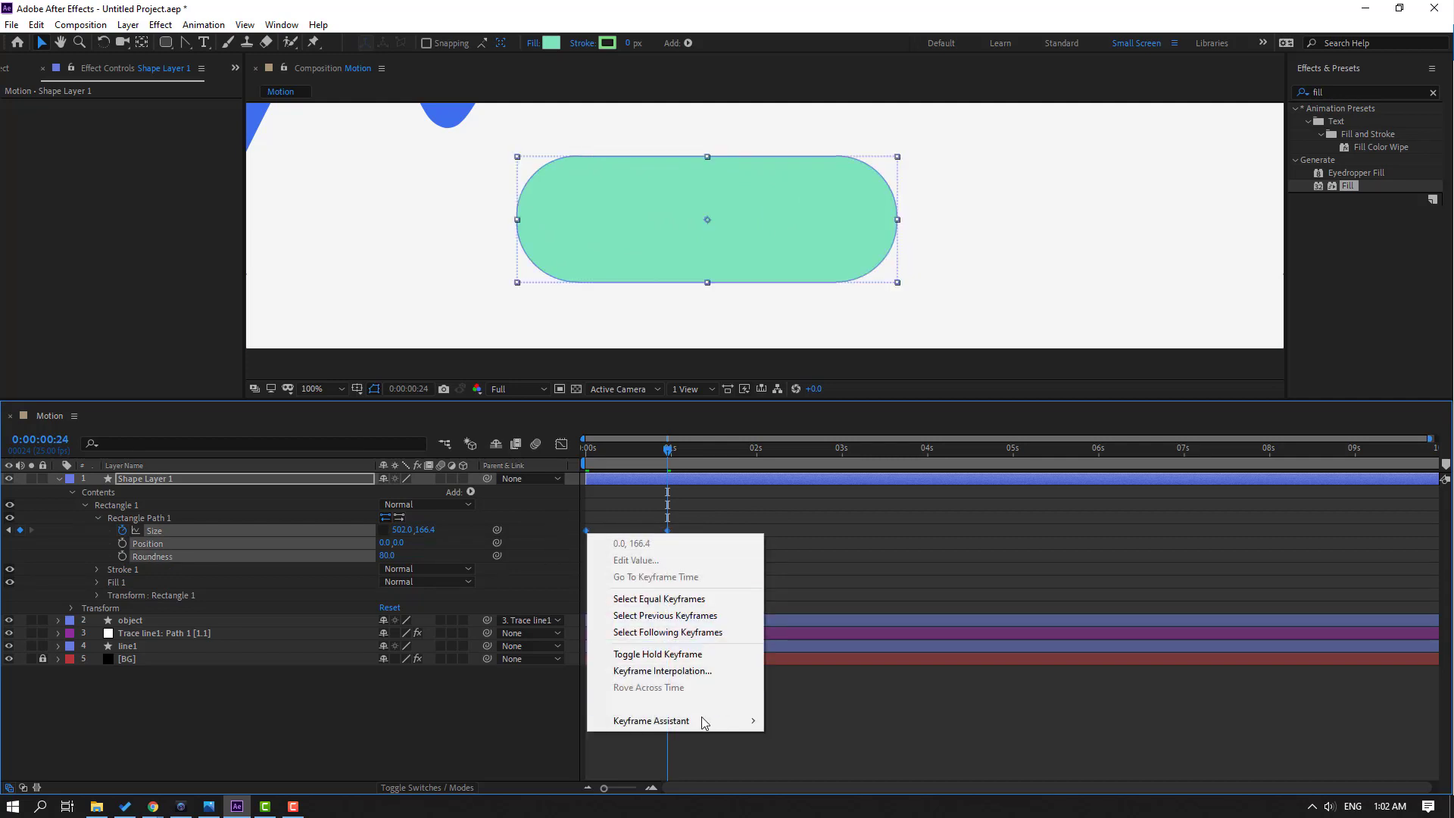
pyautogui.moveTo(704, 720)
pyautogui.click(827, 625)
# Step: Reshape the Size speed graph so the growth peaks early and slows toward the end, and preview the animation
pyautogui.click(561, 445)
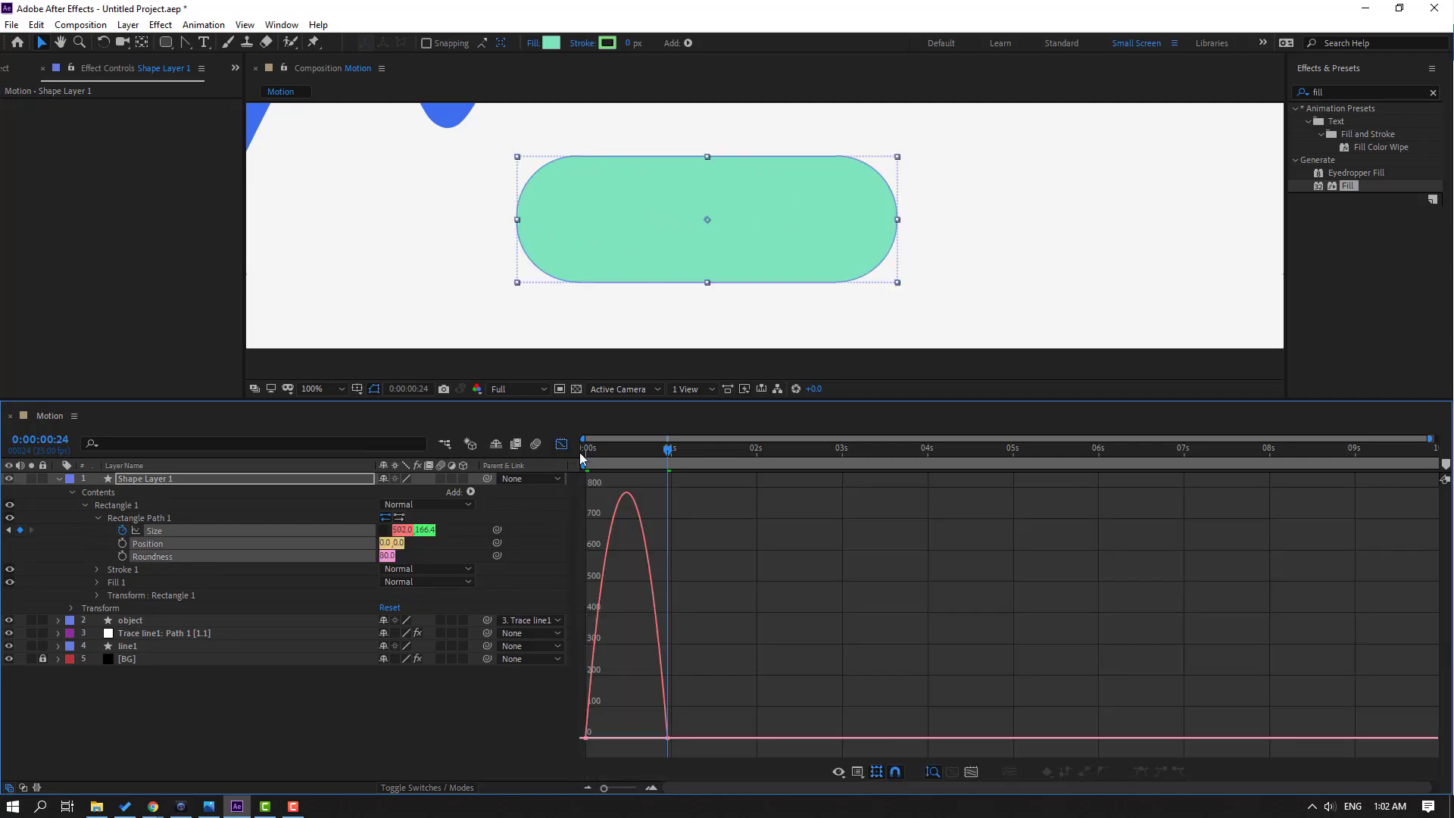
pyautogui.moveTo(711, 691); pyautogui.dragTo(604, 738)
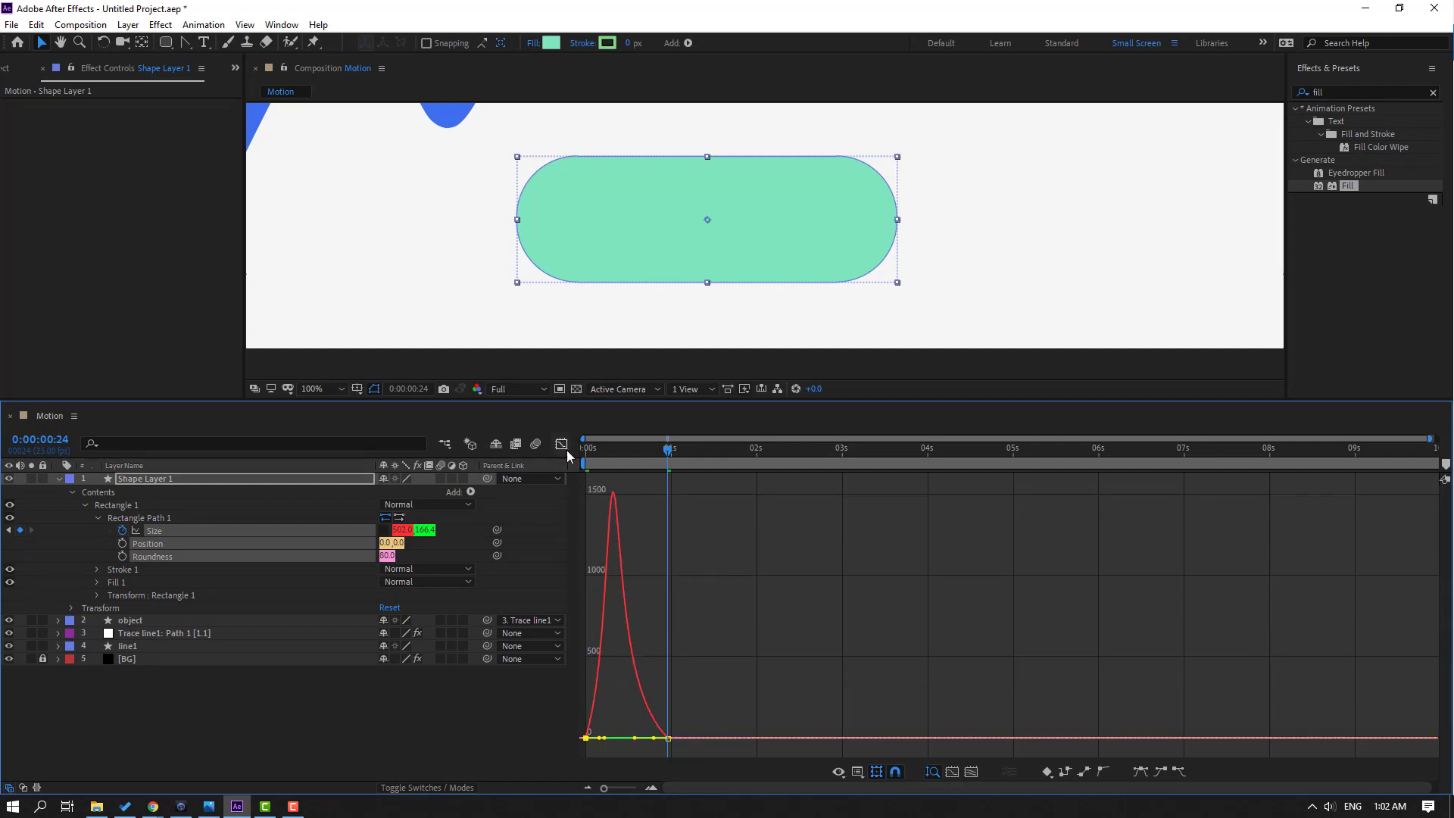
pyautogui.click(561, 445)
pyautogui.press('space')
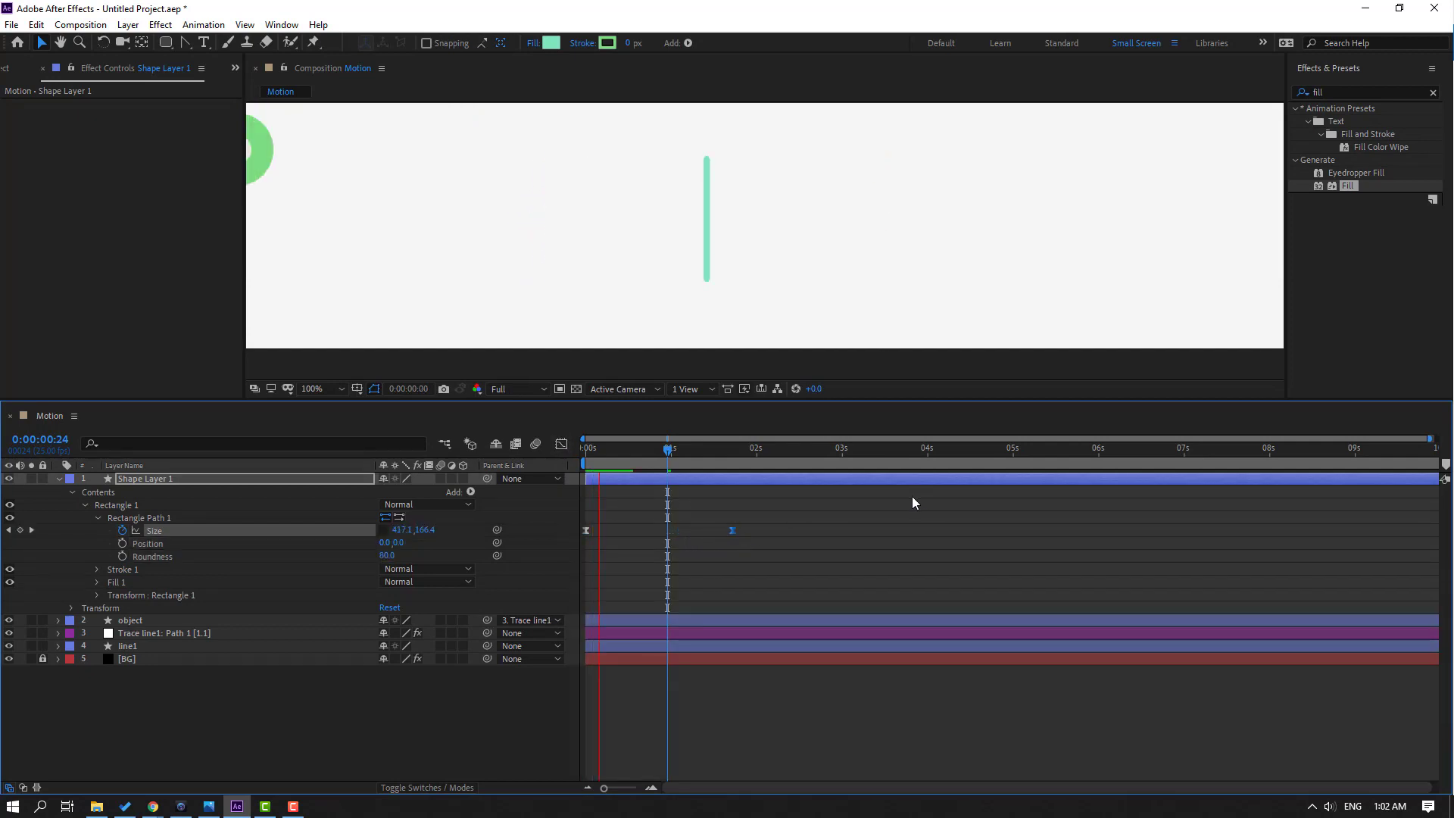
pyautogui.press('space')
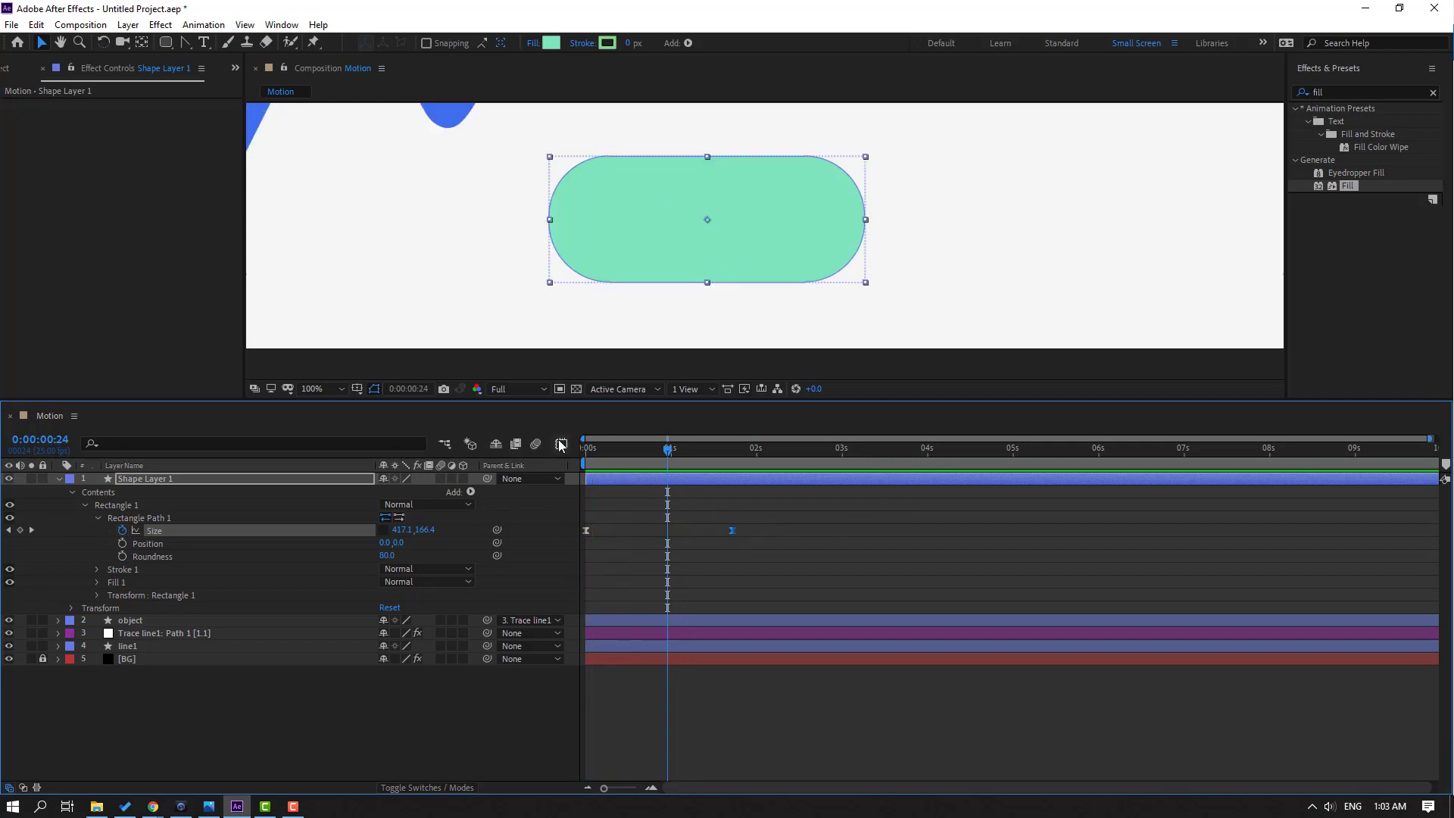
# Step: Shorten the ease-out of the first Size keyframe in the speed graph for a faster start, and preview it
pyautogui.click(561, 445)
pyautogui.moveTo(620, 737); pyautogui.dragTo(598, 739)
pyautogui.press('space')
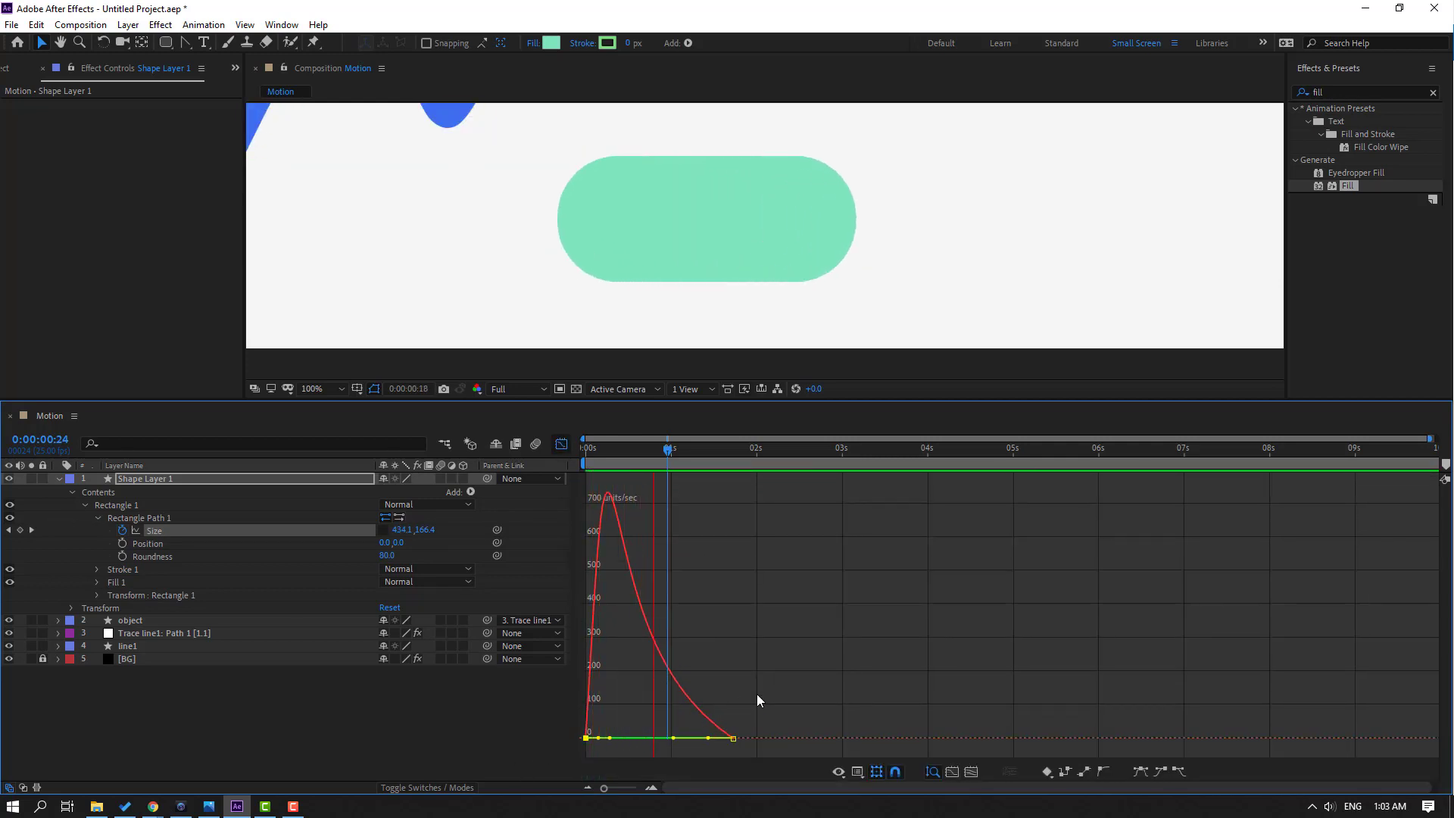
pyautogui.press('space')
pyautogui.click(561, 445)
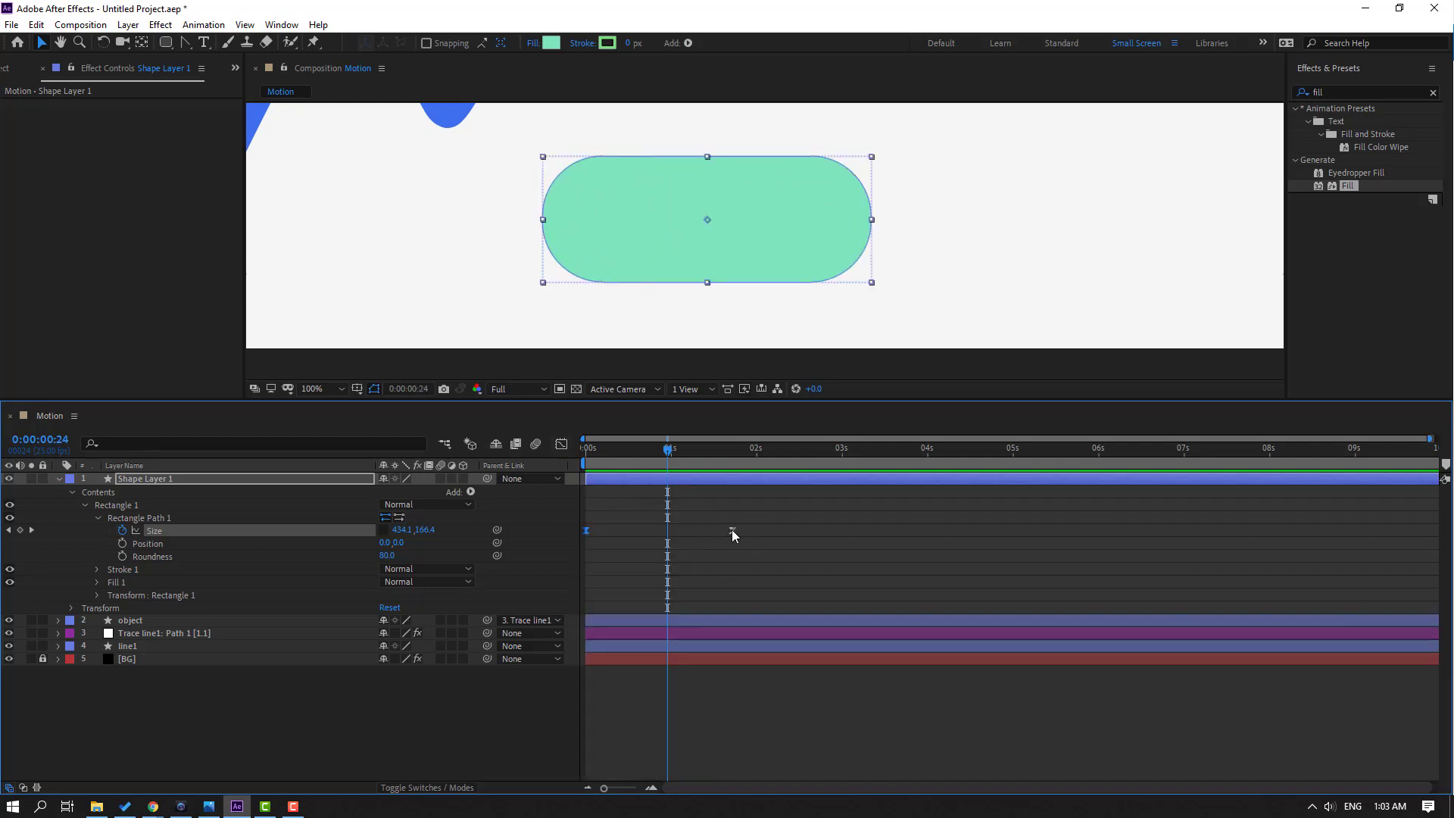
# Step: Move the last Size keyframe to about 0:00:01:00 and preview the rectangle growing in the whole composition
pyautogui.moveTo(732, 529); pyautogui.dragTo(666, 534)
pyautogui.press('space')
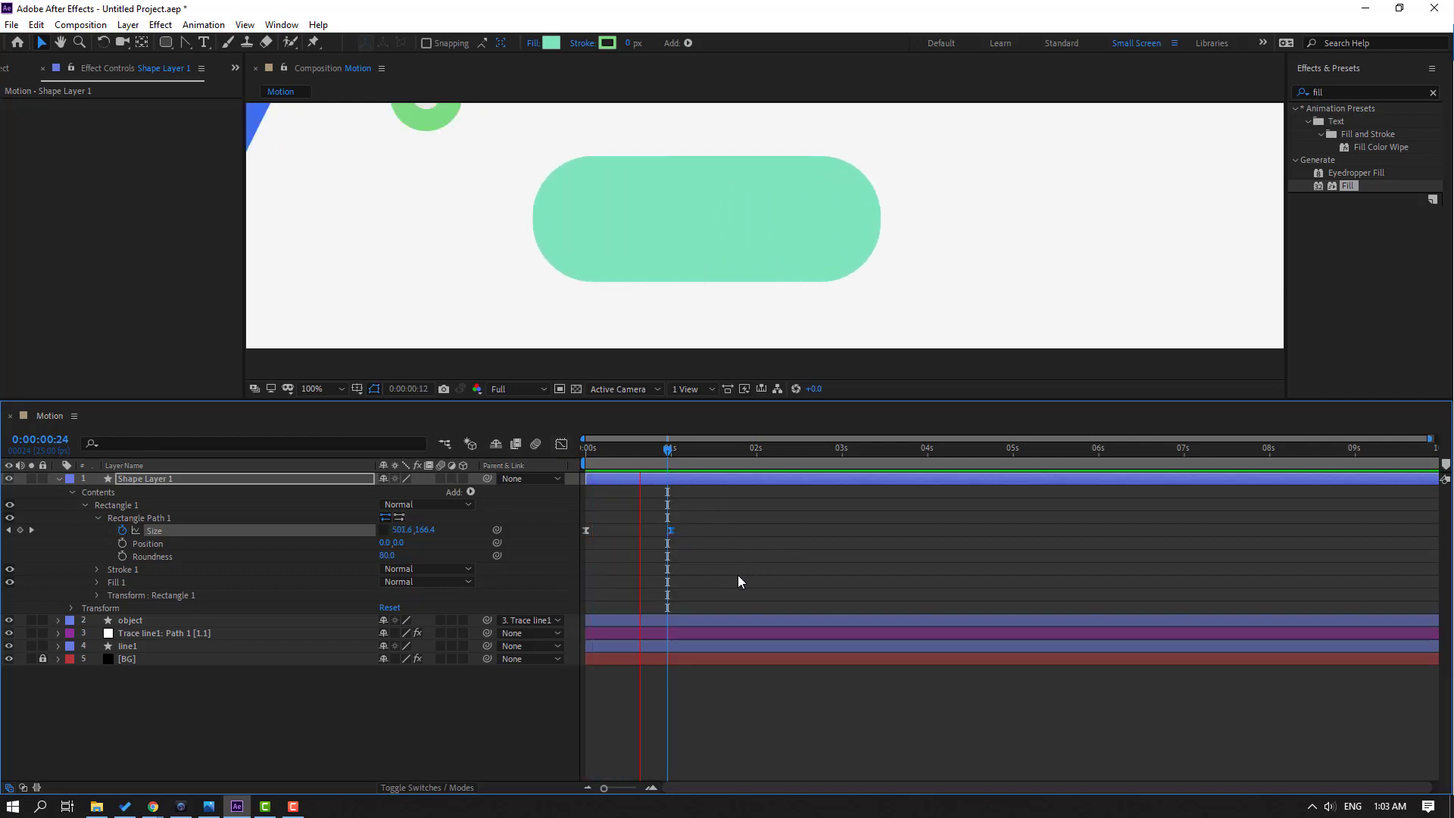
pyautogui.press('space')
pyautogui.scroll(-1, 458, 265)
pyautogui.scroll(-6, 429, 267)
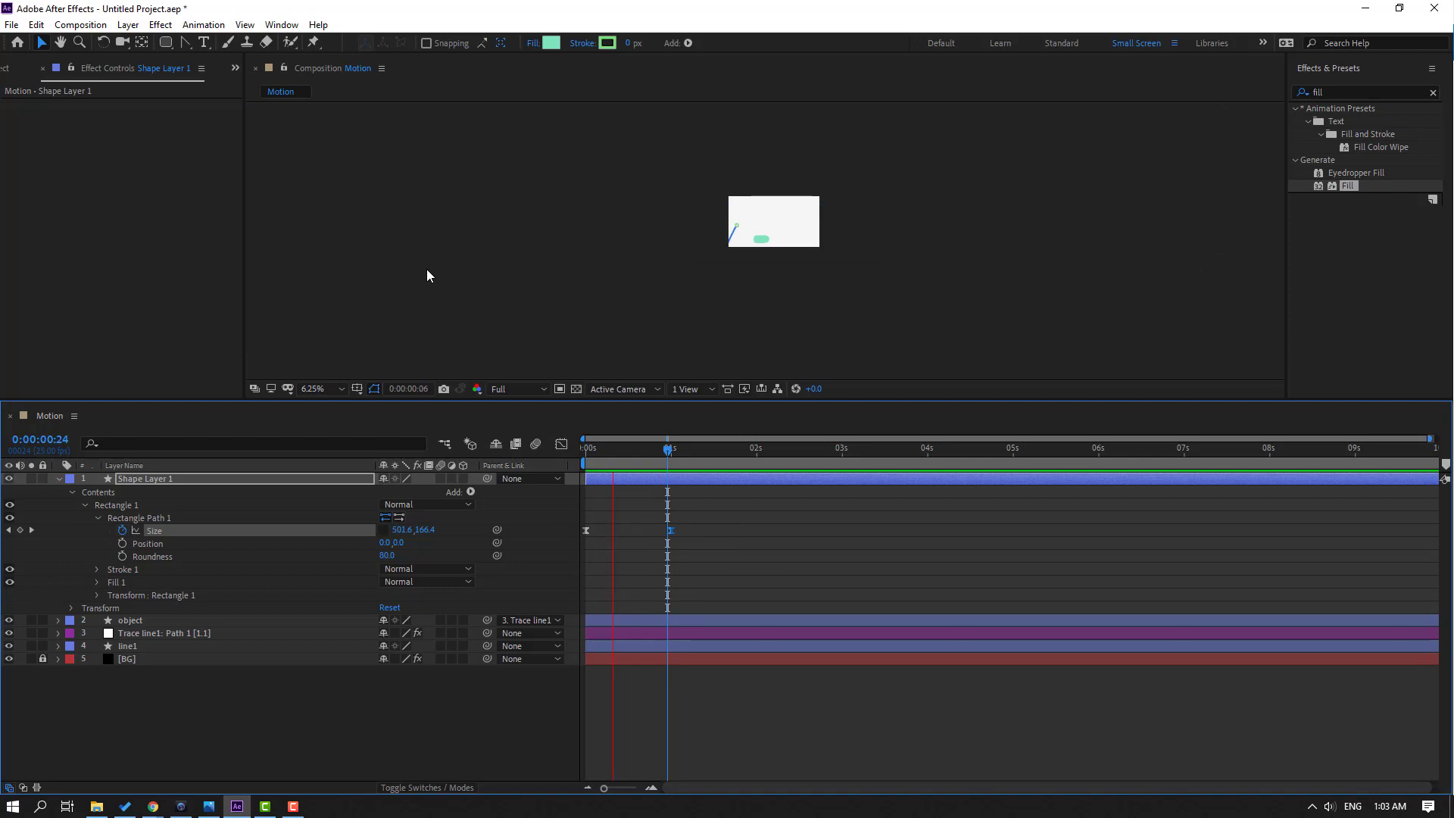
pyautogui.scroll(6, 698, 271)
# Step: At 0:00:01:13, create an empty text layer over the mint rectangle
pyautogui.click(646, 445)
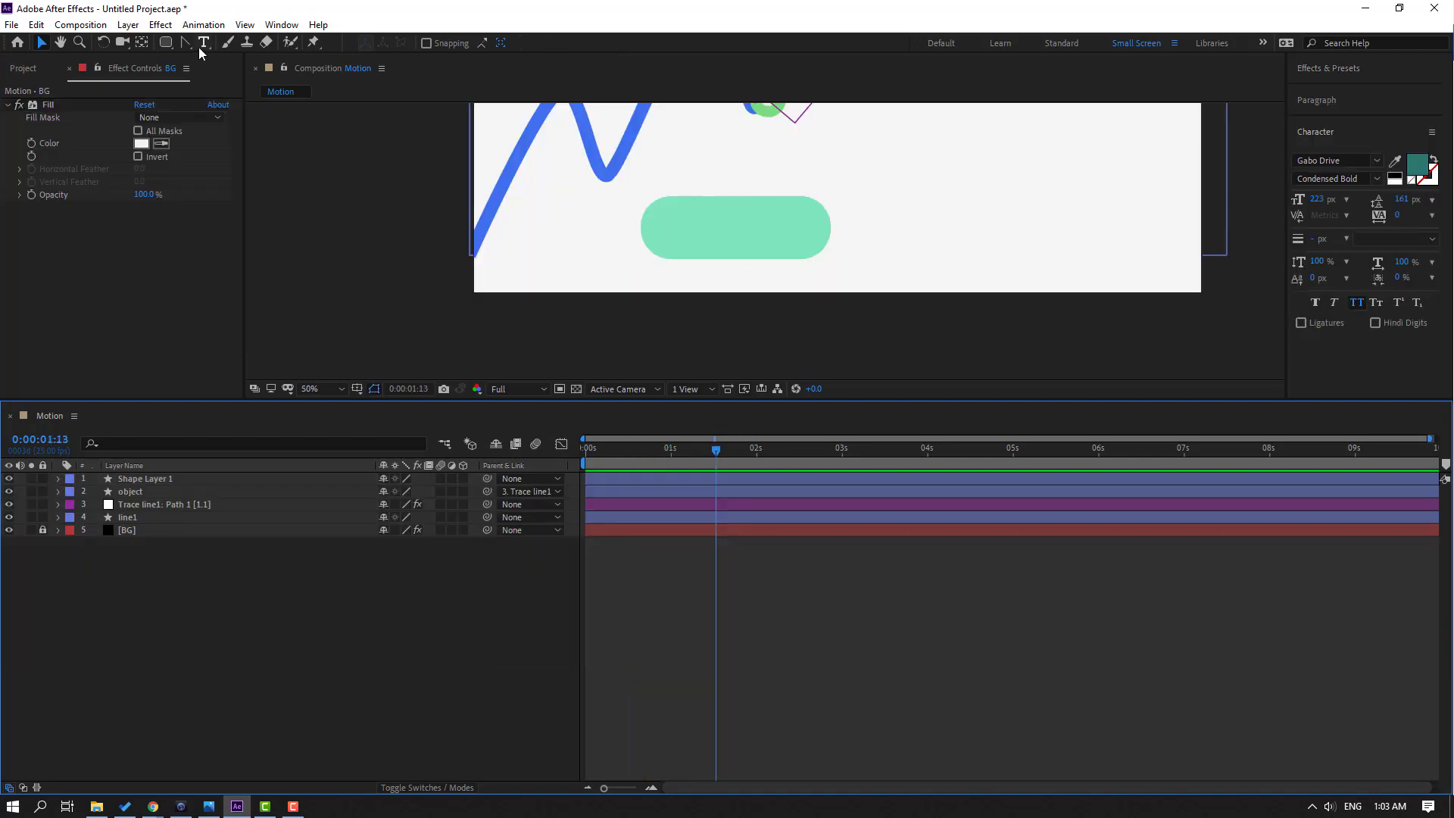
pyautogui.click(202, 44)
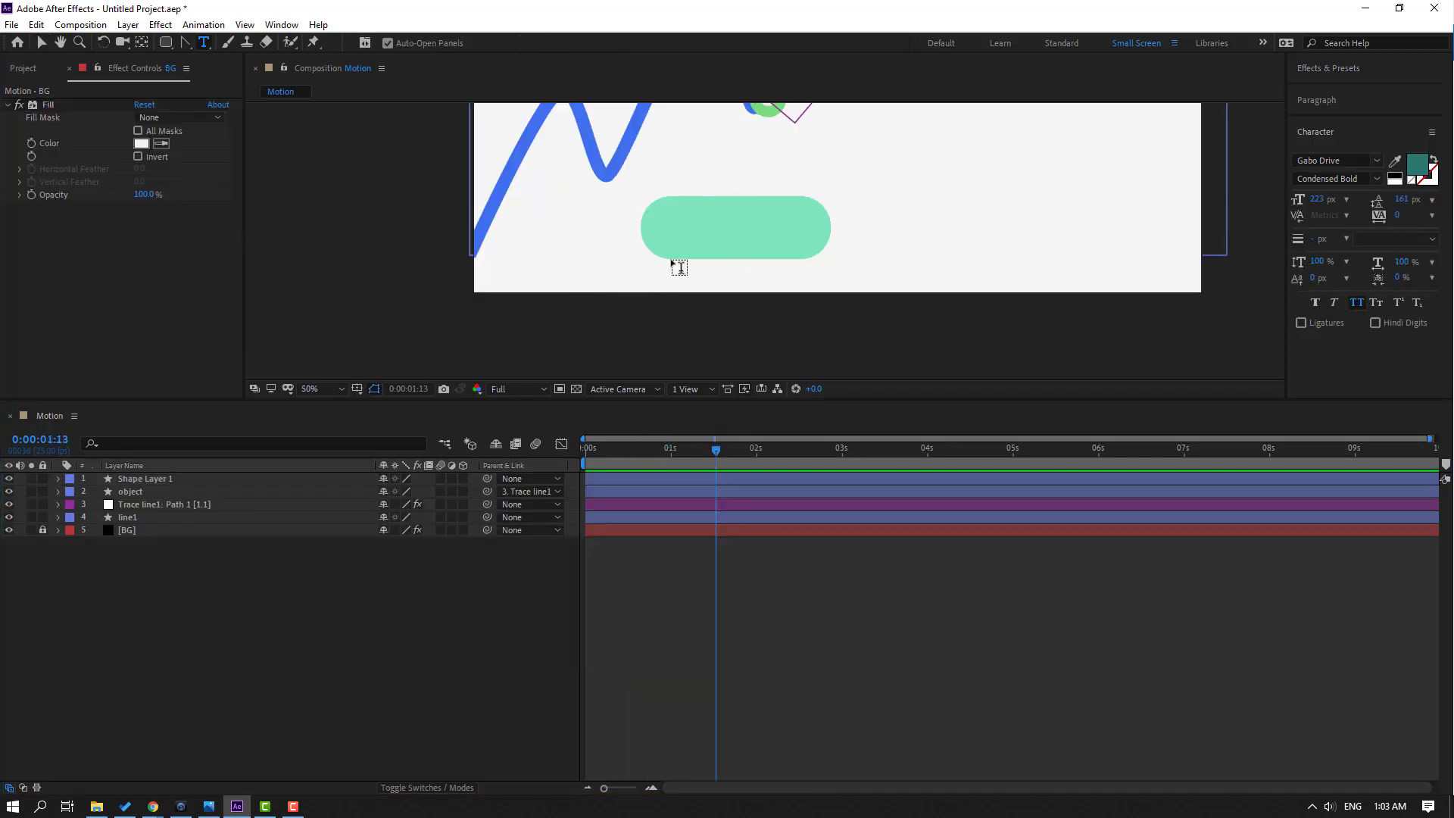
pyautogui.click(686, 239)
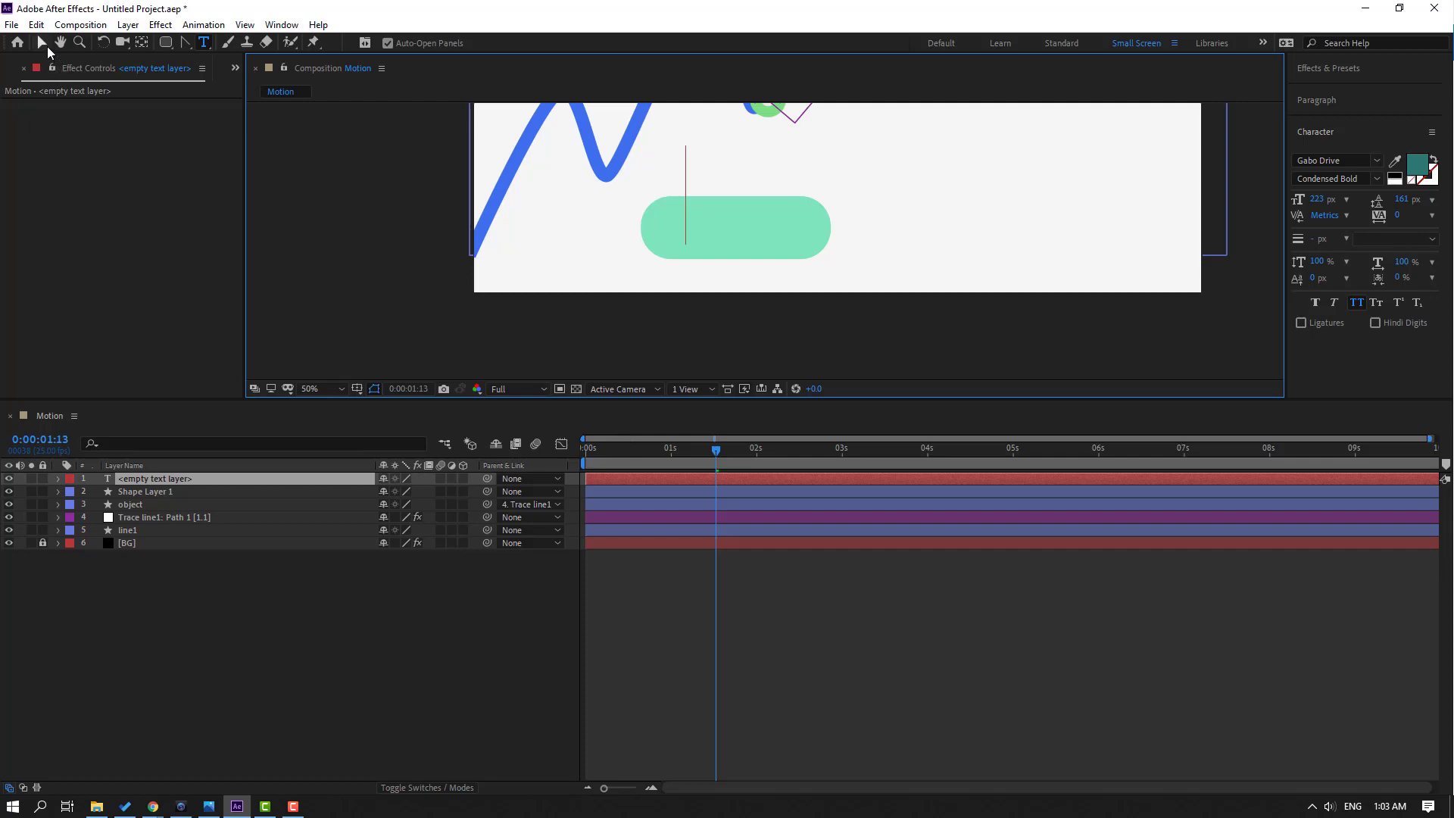
pyautogui.click(47, 49)
pyautogui.click(189, 623)
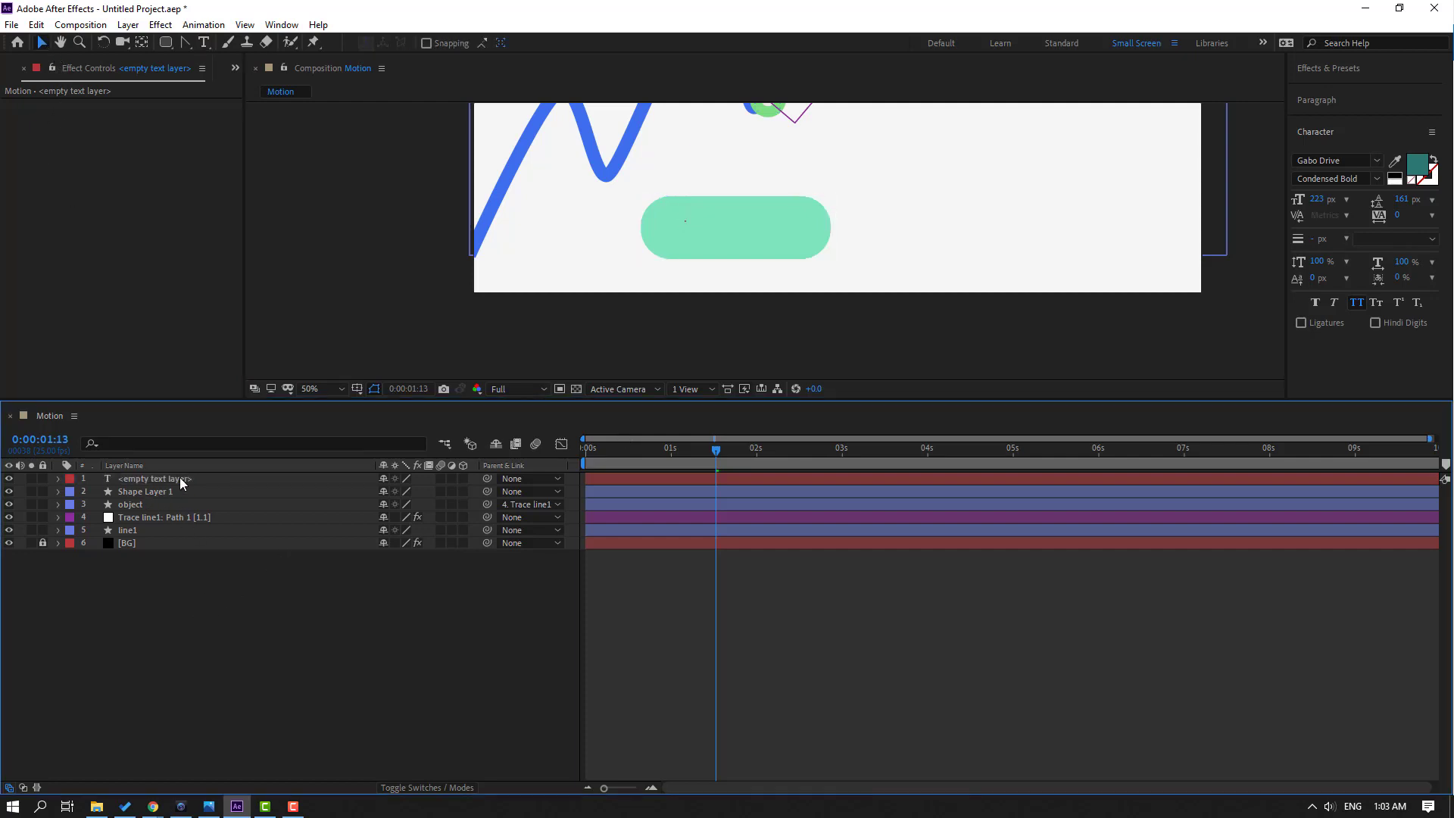
# Step: Search the effects for "numb" and apply the Numbers effect to the empty text layer
pyautogui.click(182, 479)
pyautogui.click(1348, 75)
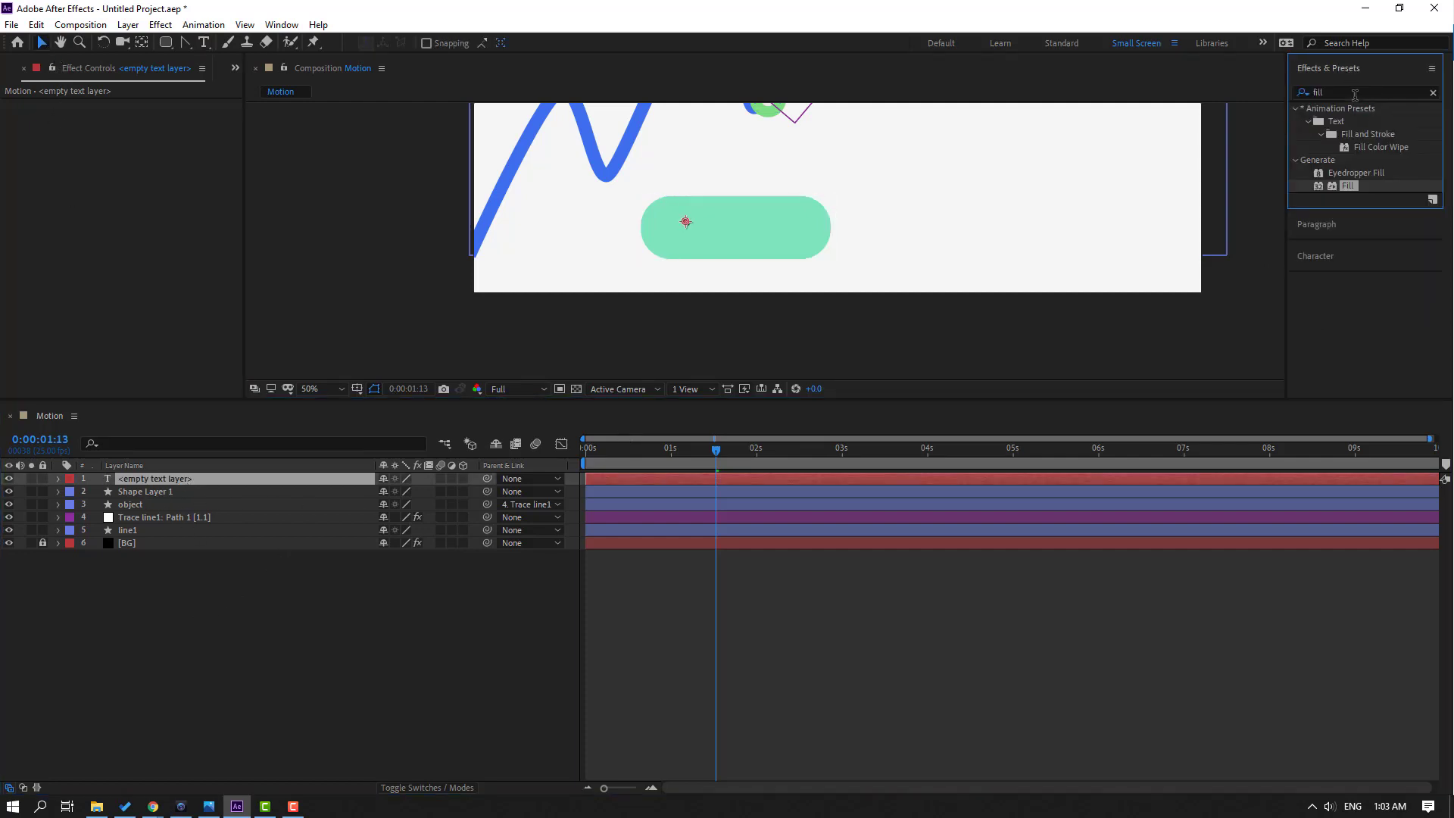
pyautogui.click(1354, 93)
pyautogui.write('n')
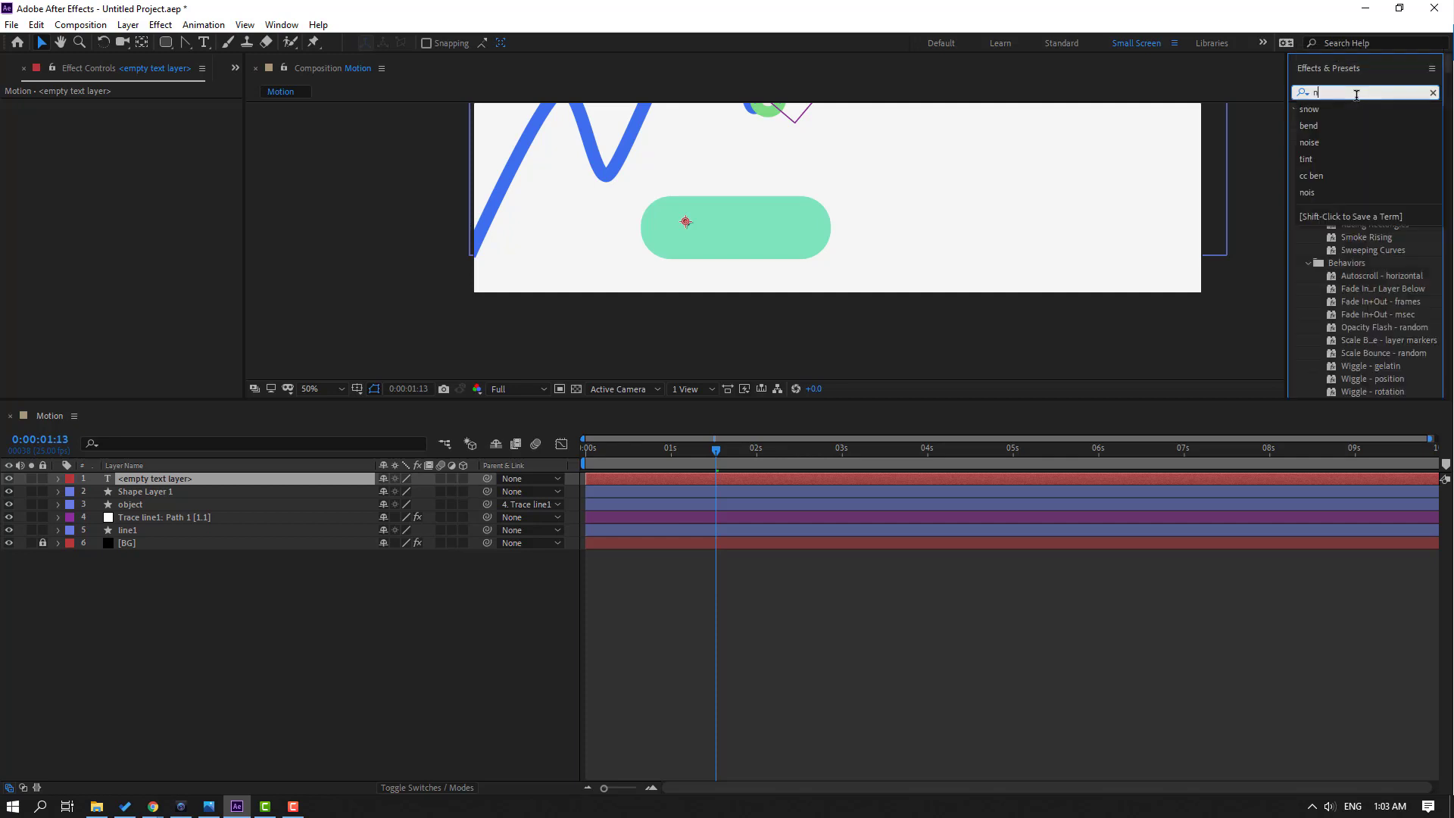
pyautogui.write('um')
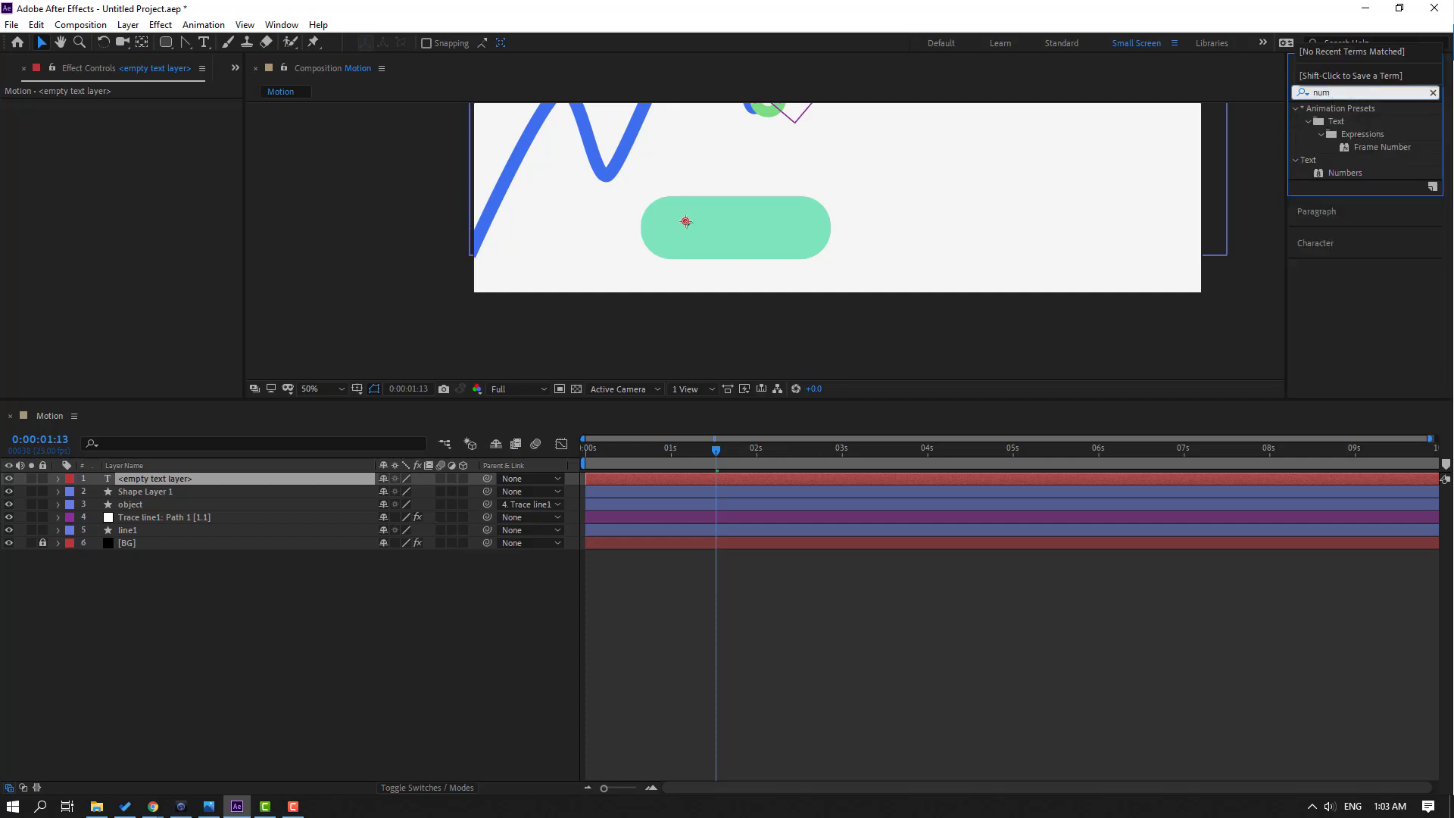
pyautogui.write('b')
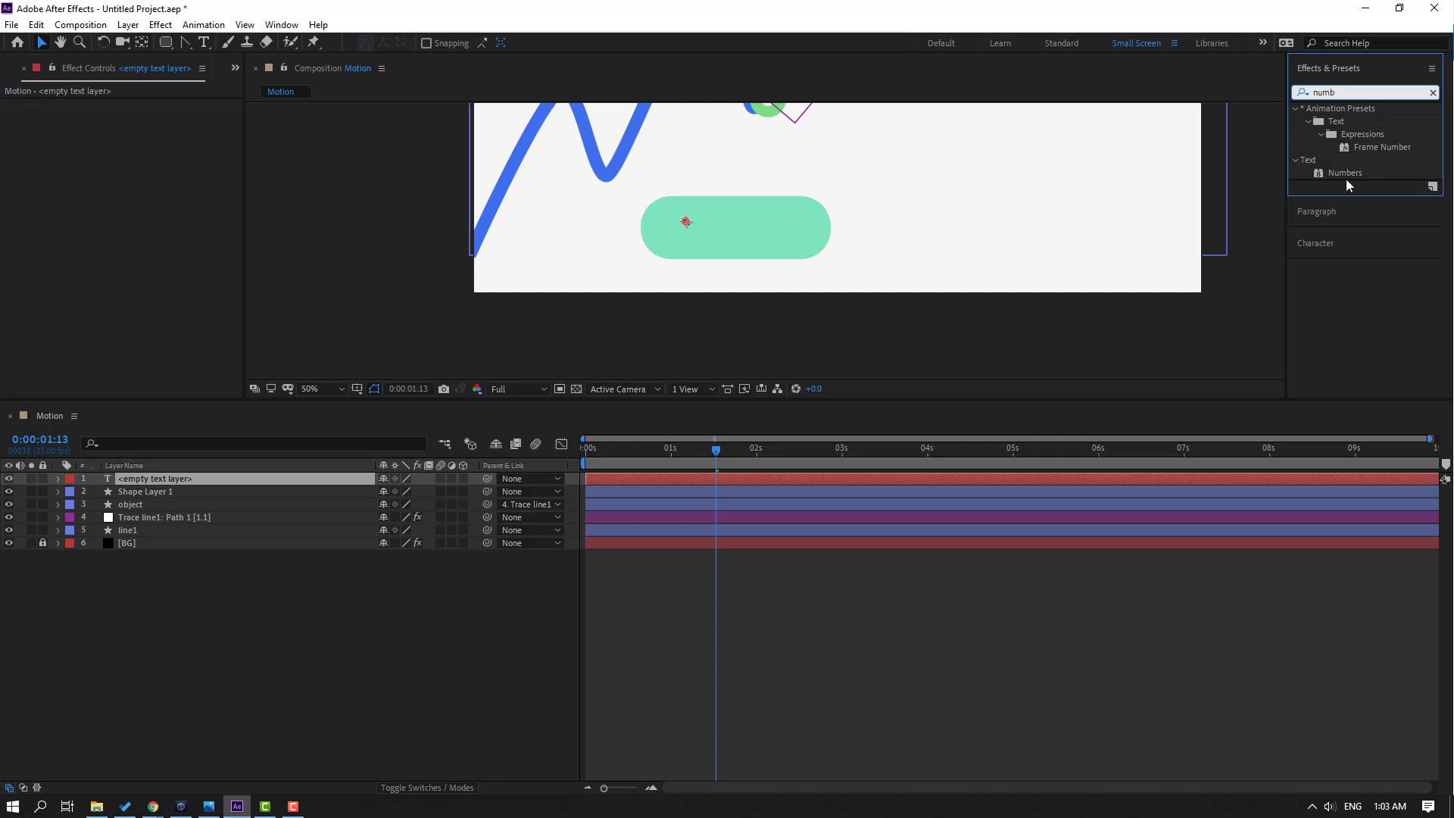
pyautogui.click(1339, 174)
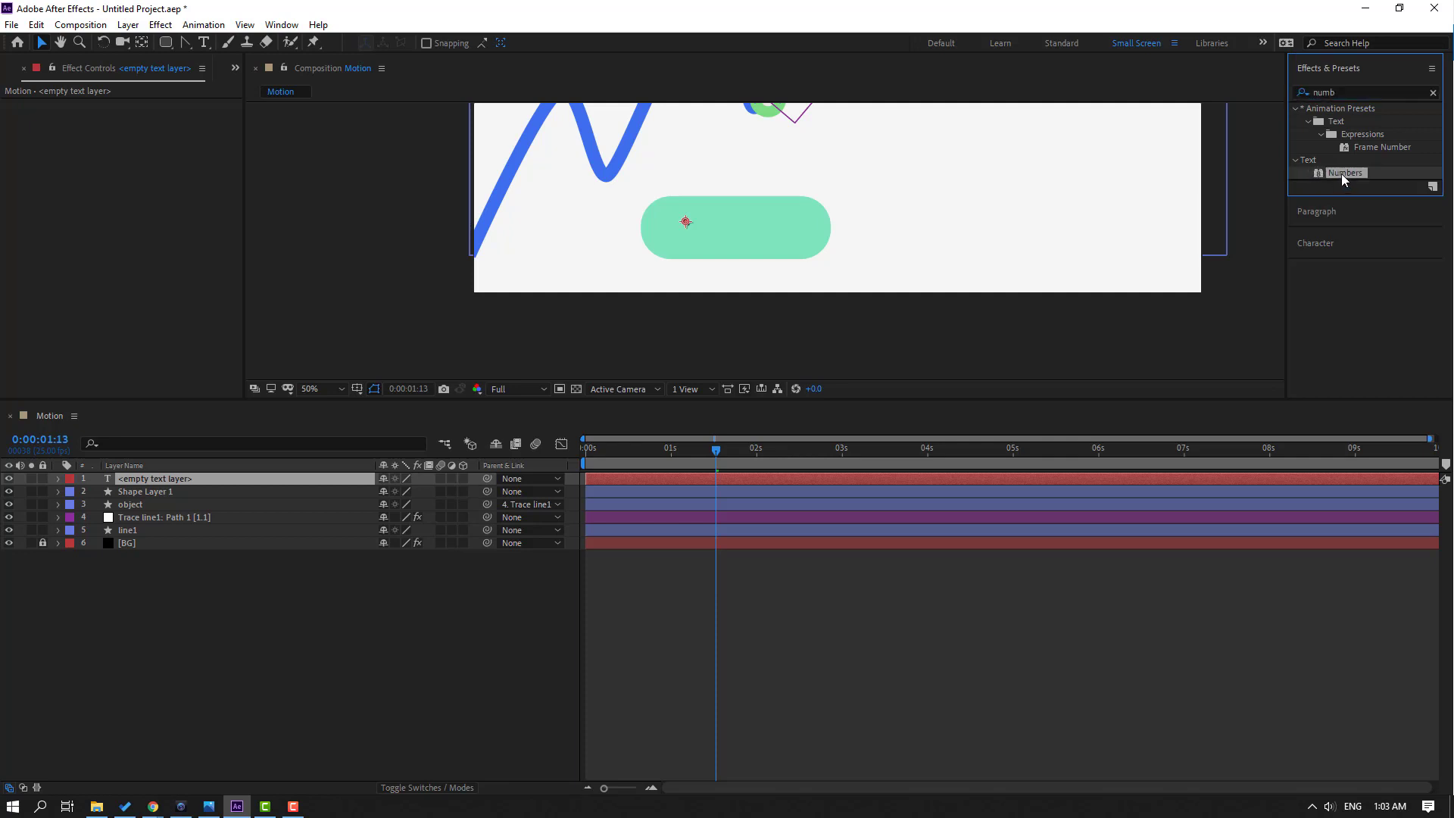
pyautogui.moveTo(1342, 174); pyautogui.dragTo(157, 489)
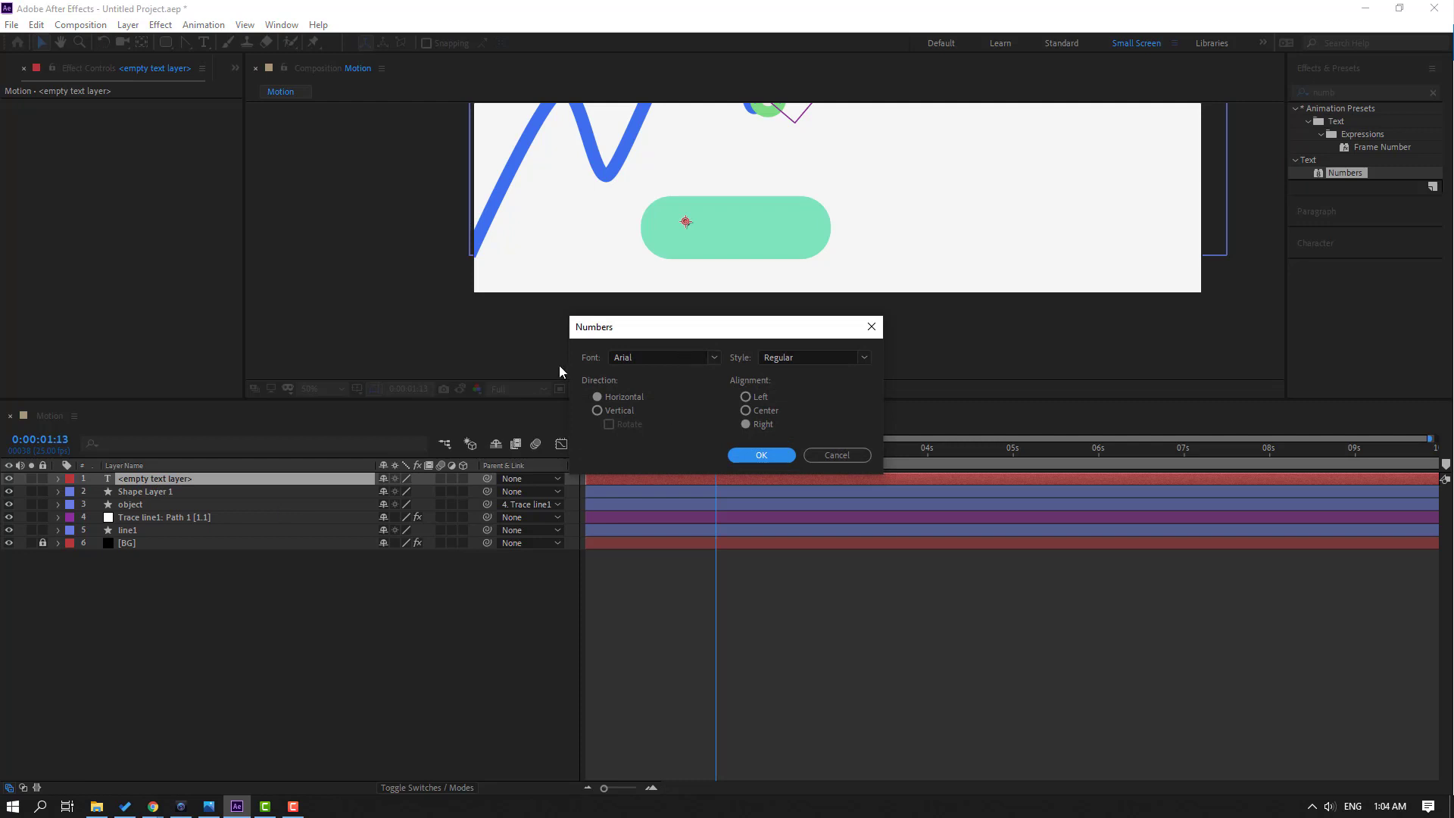
# Step: Configure the Numbers effect with the Gabo Drive font, Condensed Bold style and center alignment
pyautogui.click(672, 358)
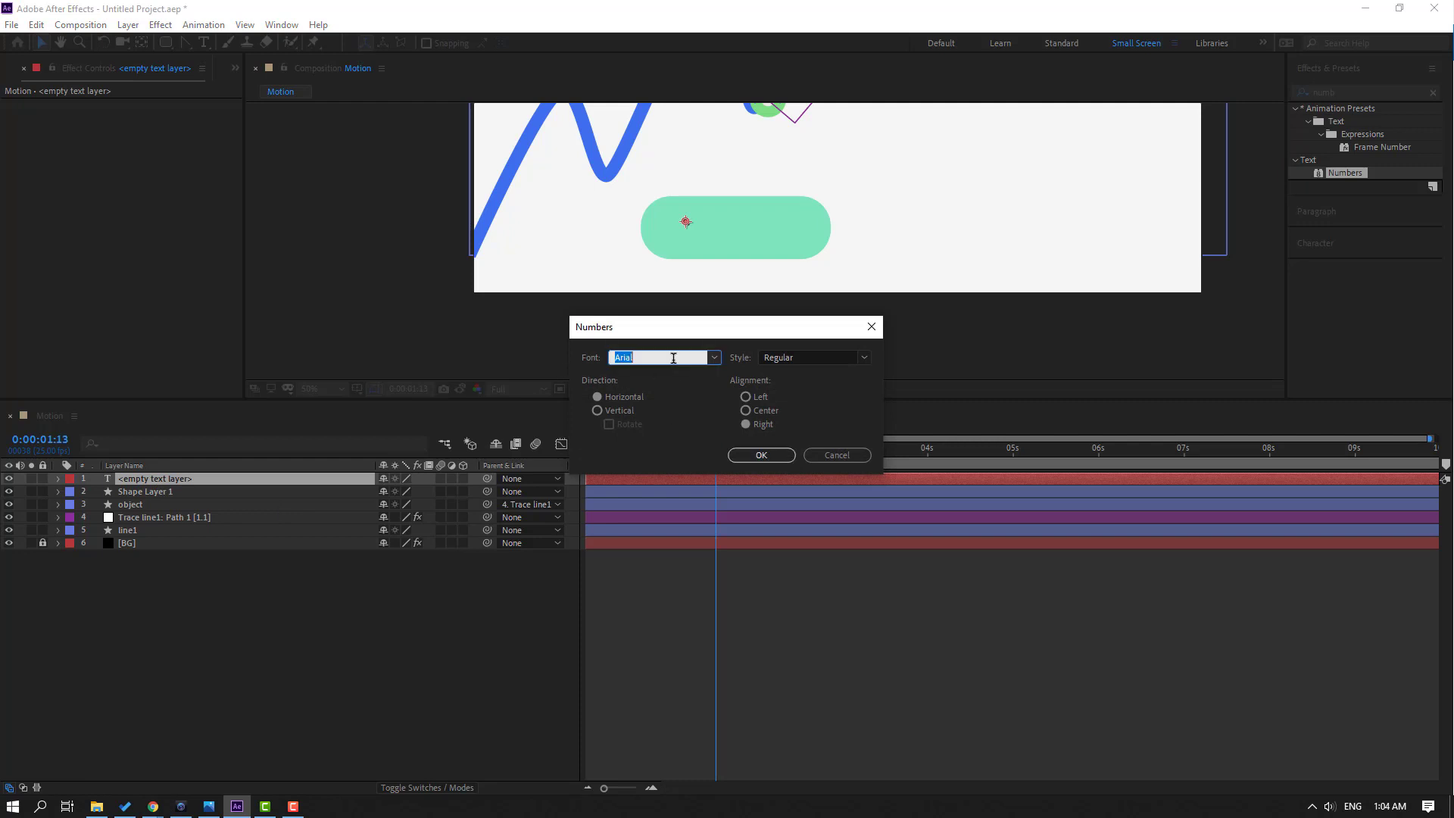
pyautogui.write('Gabo Drive')
pyautogui.click(864, 357)
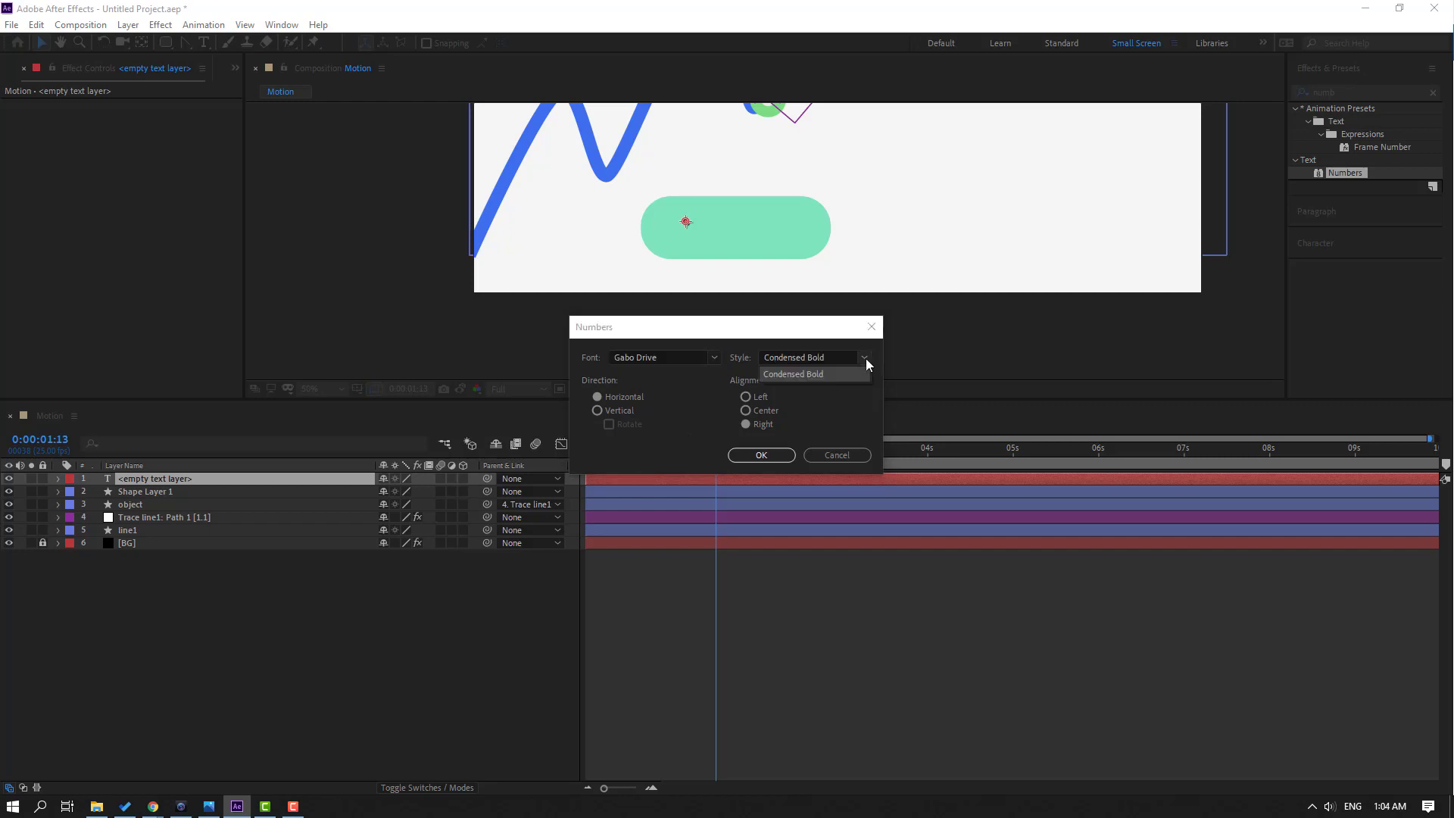
pyautogui.click(826, 432)
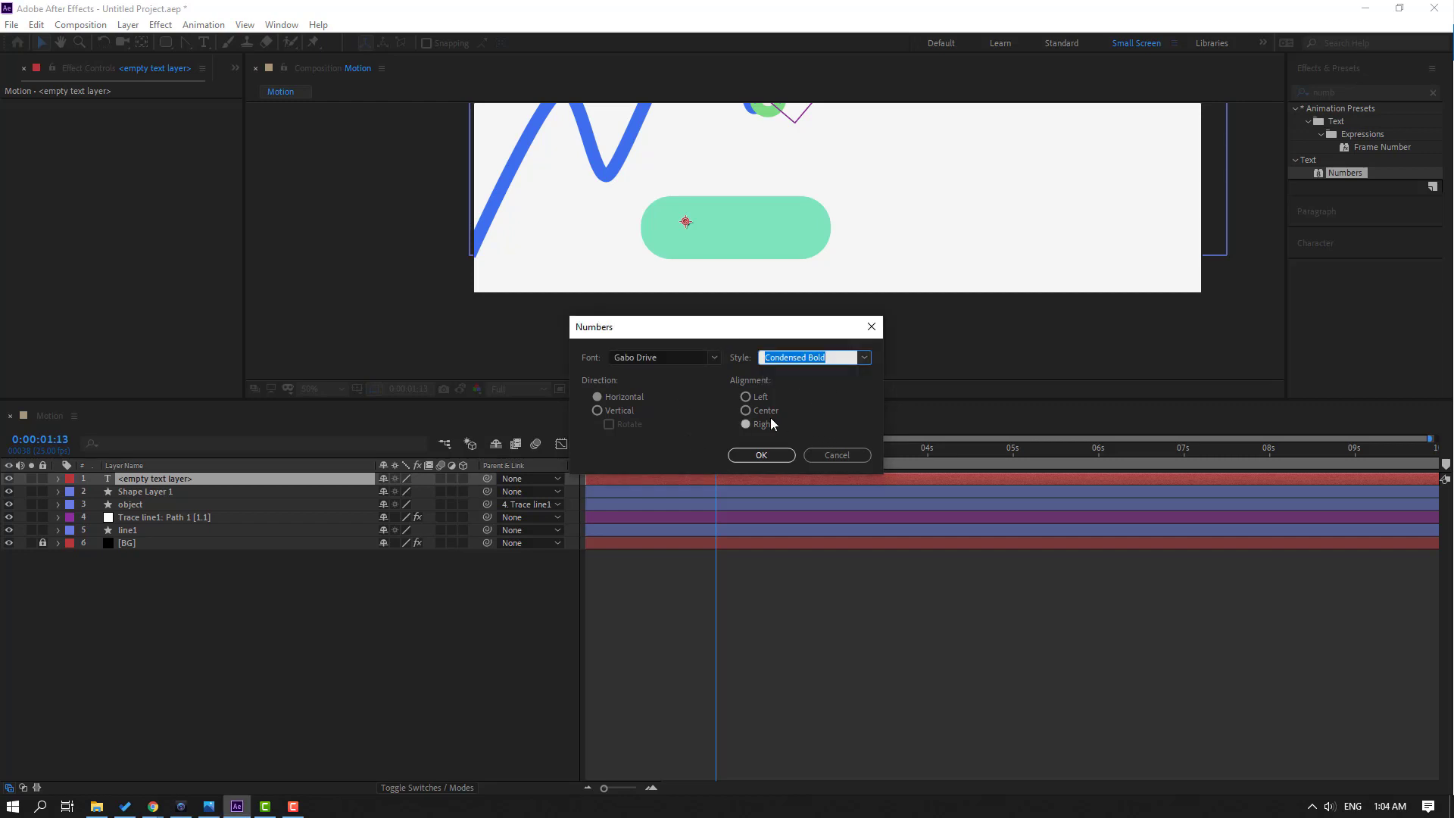
pyautogui.click(747, 411)
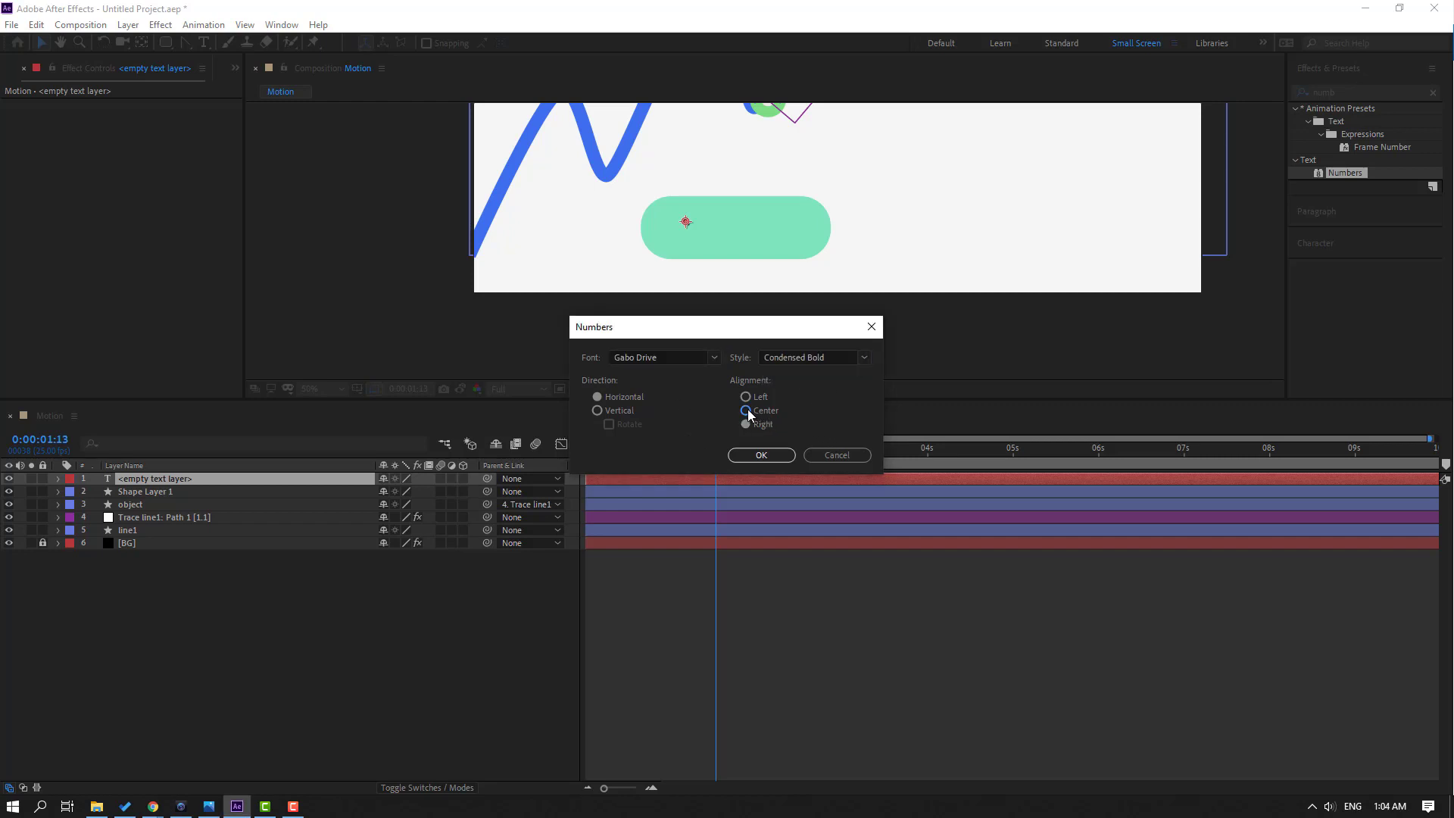
pyautogui.click(741, 456)
pyautogui.scroll(-2, 746, 265)
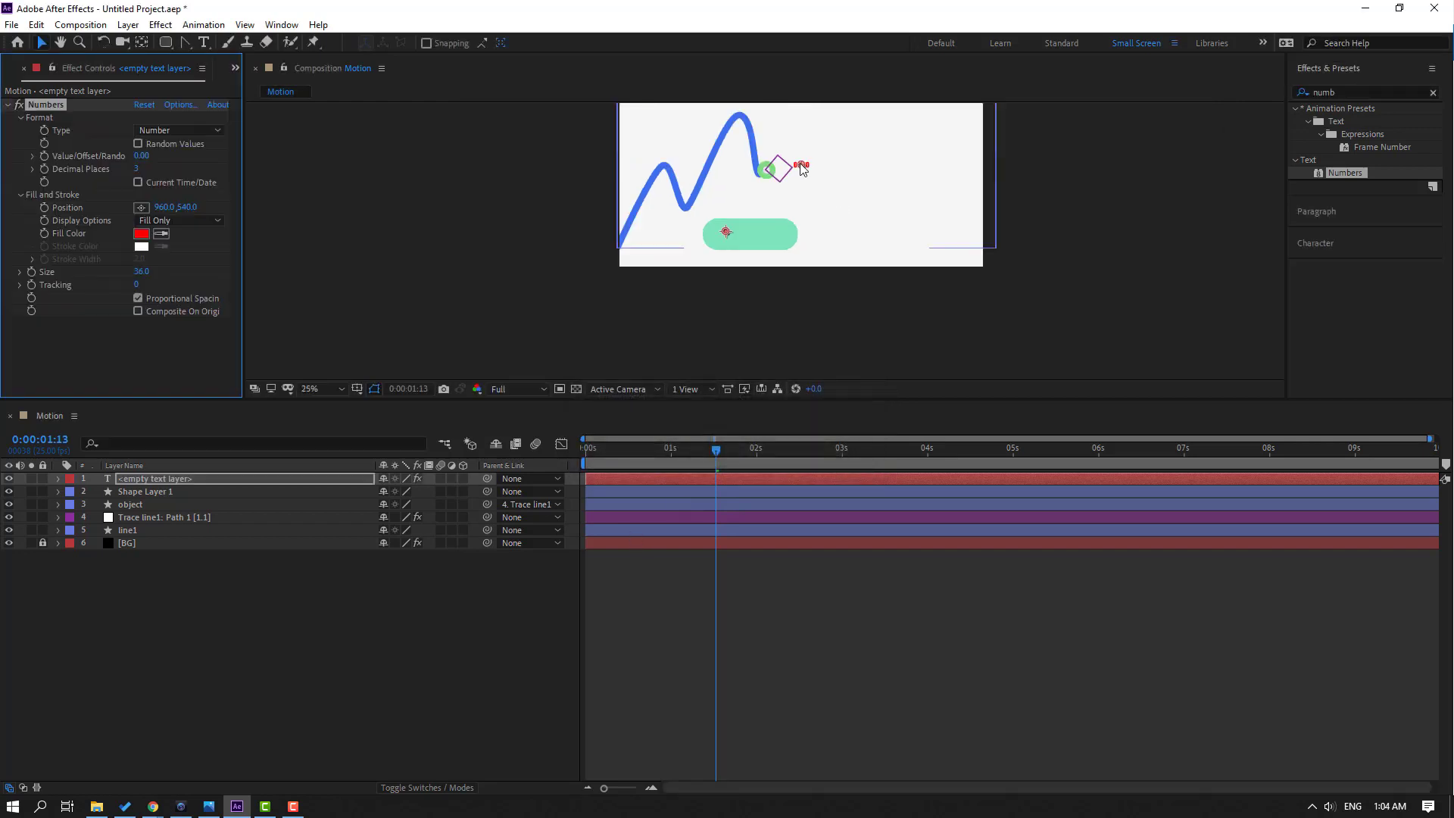
# Step: Move the Numbers counter onto the mint rectangle at about 704, 928 and set its fill color to white (FFFFFF)
pyautogui.moveTo(801, 164); pyautogui.dragTo(753, 238)
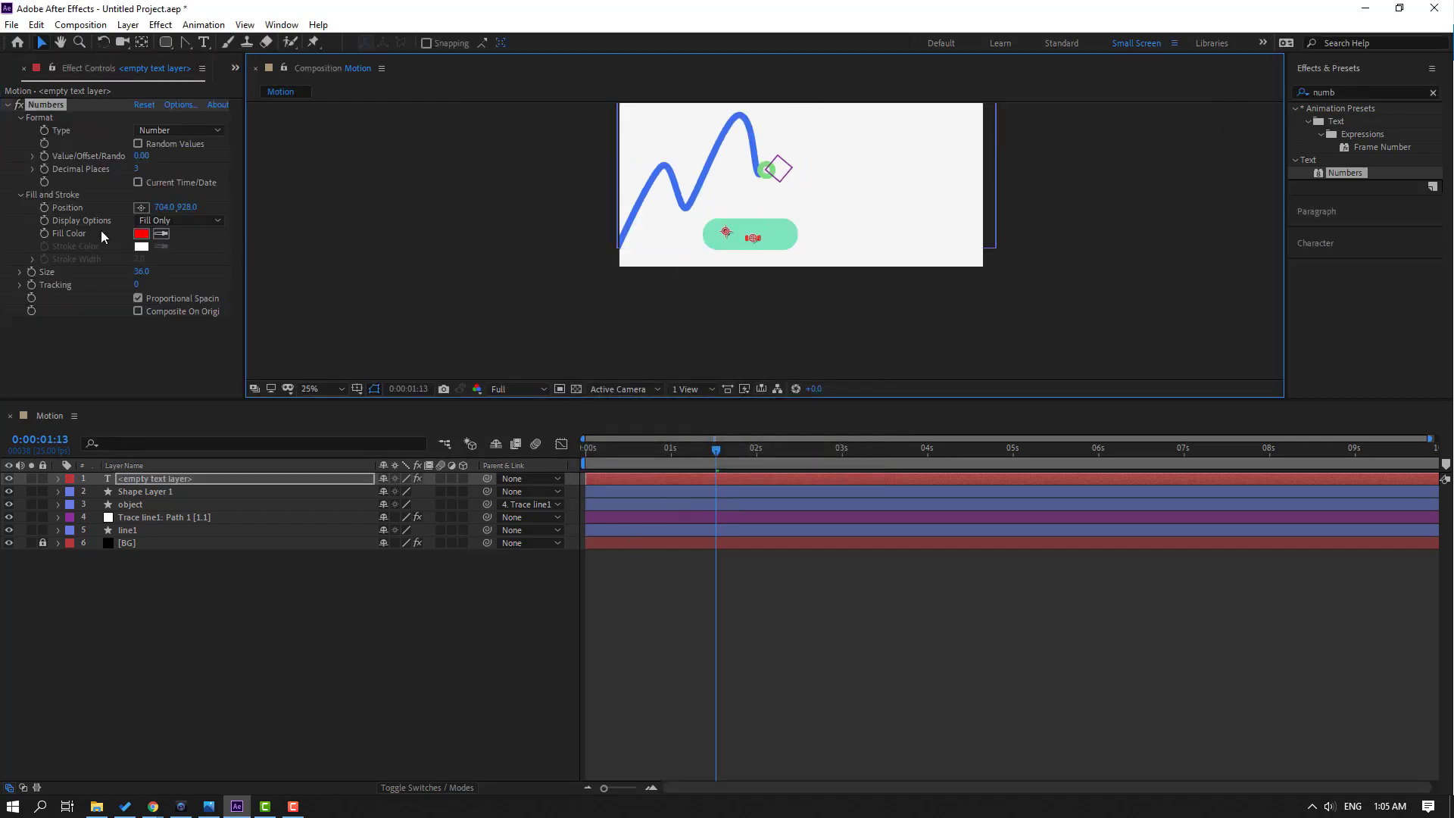
pyautogui.click(141, 240)
pyautogui.moveTo(861, 621); pyautogui.dragTo(830, 537)
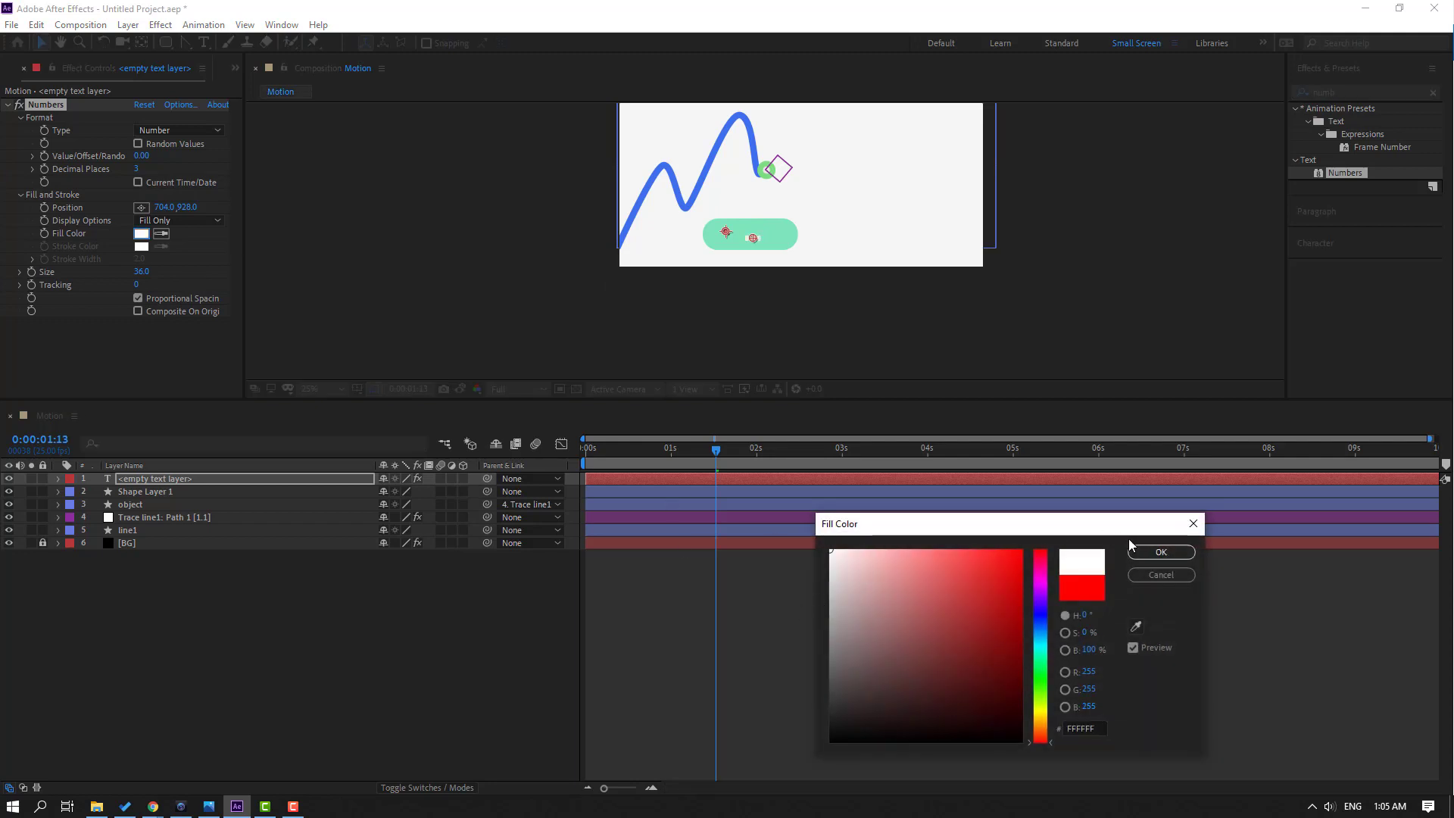
pyautogui.click(1157, 550)
# Step: Set the counter's Size to 90 and its Decimal Places to 0
pyautogui.scroll(4, 681, 302)
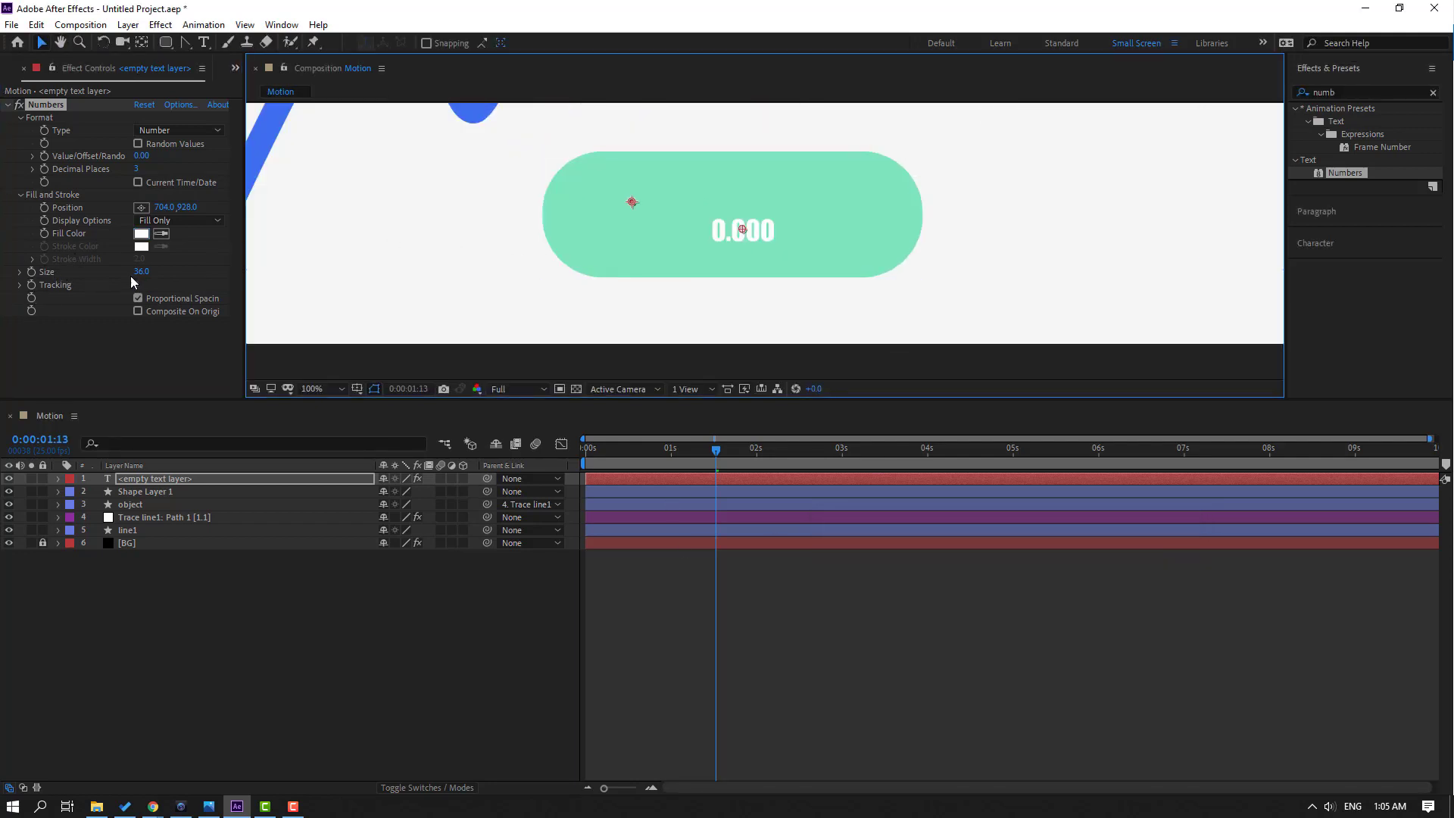
pyautogui.moveTo(141, 271); pyautogui.dragTo(175, 271)
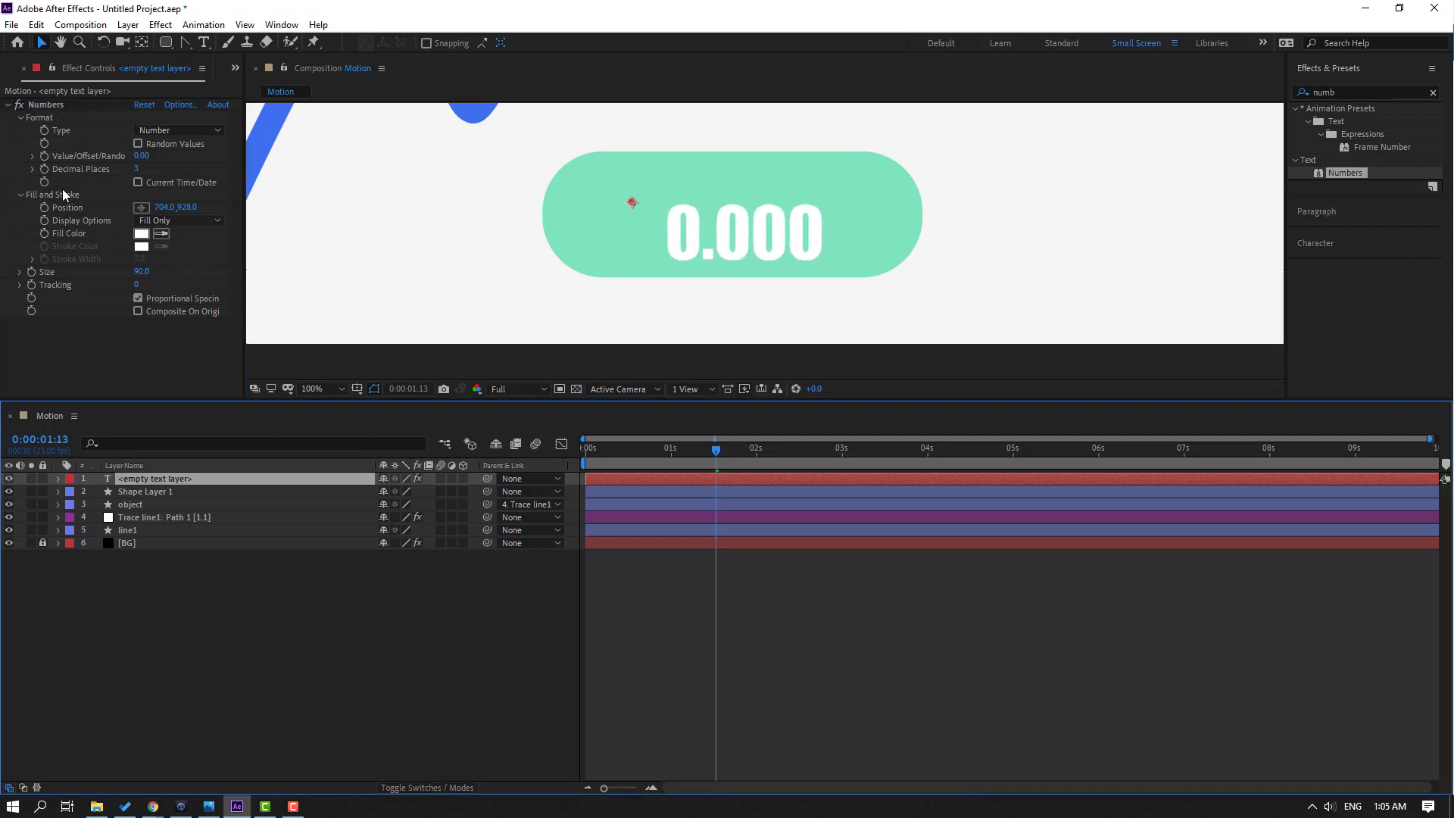
pyautogui.click(136, 170)
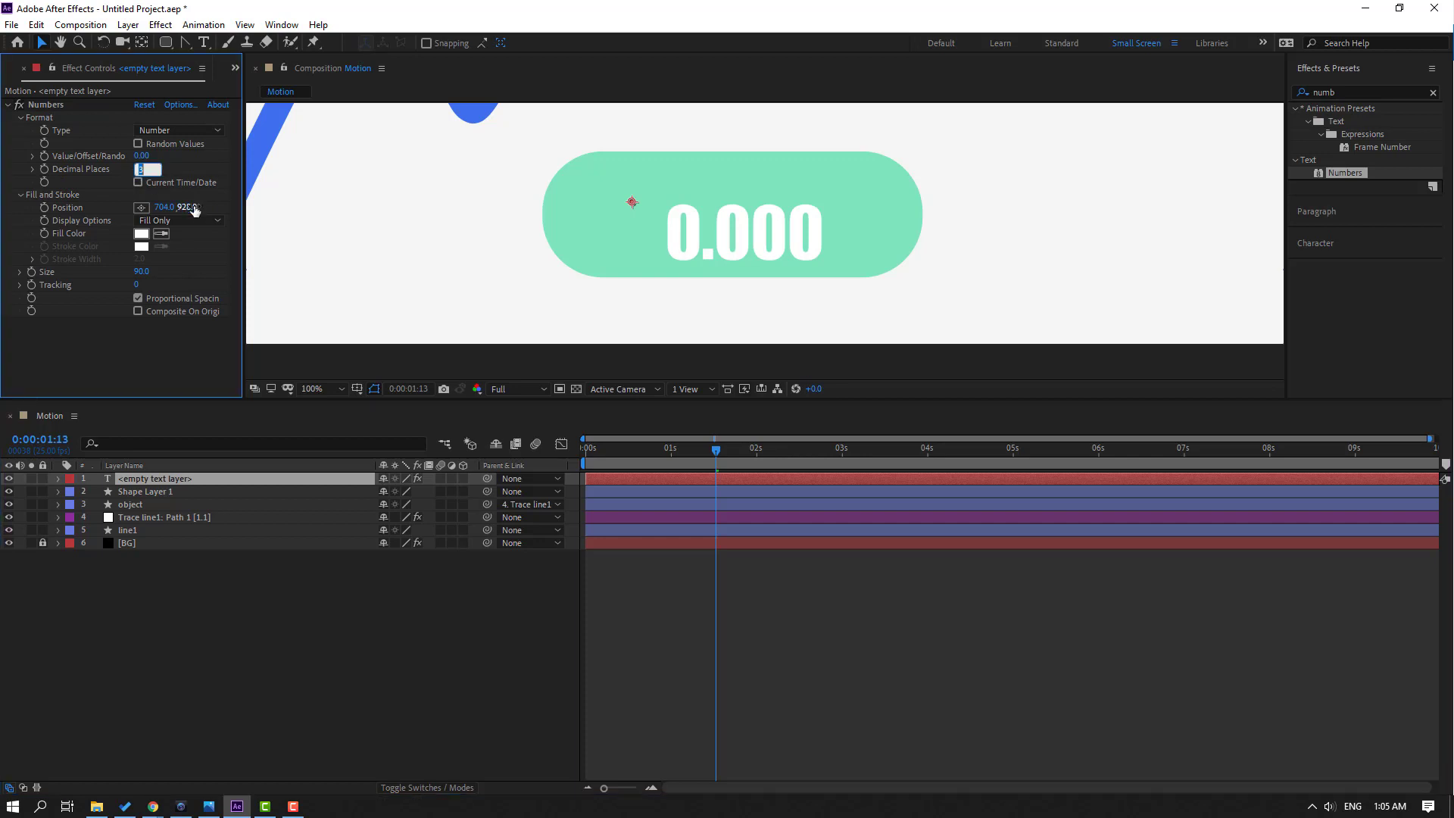
pyautogui.write('0')
pyautogui.press('Return')
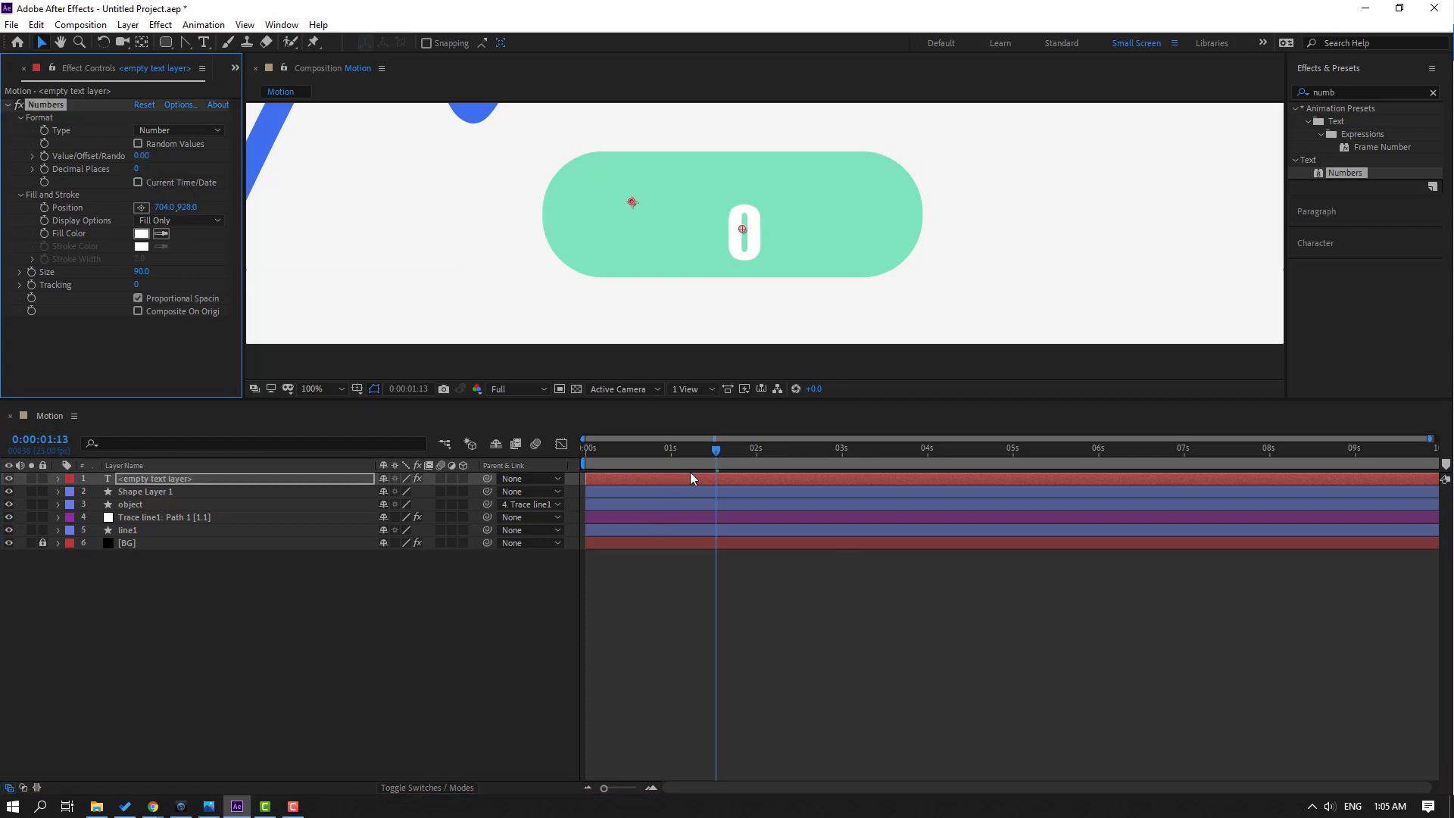
# Step: Keyframe the counter's Value/Offset from 0 at 0:00:00:07 to 525 at 0:00:04:00 and preview the count
pyautogui.moveTo(693, 456); pyautogui.dragTo(610, 451)
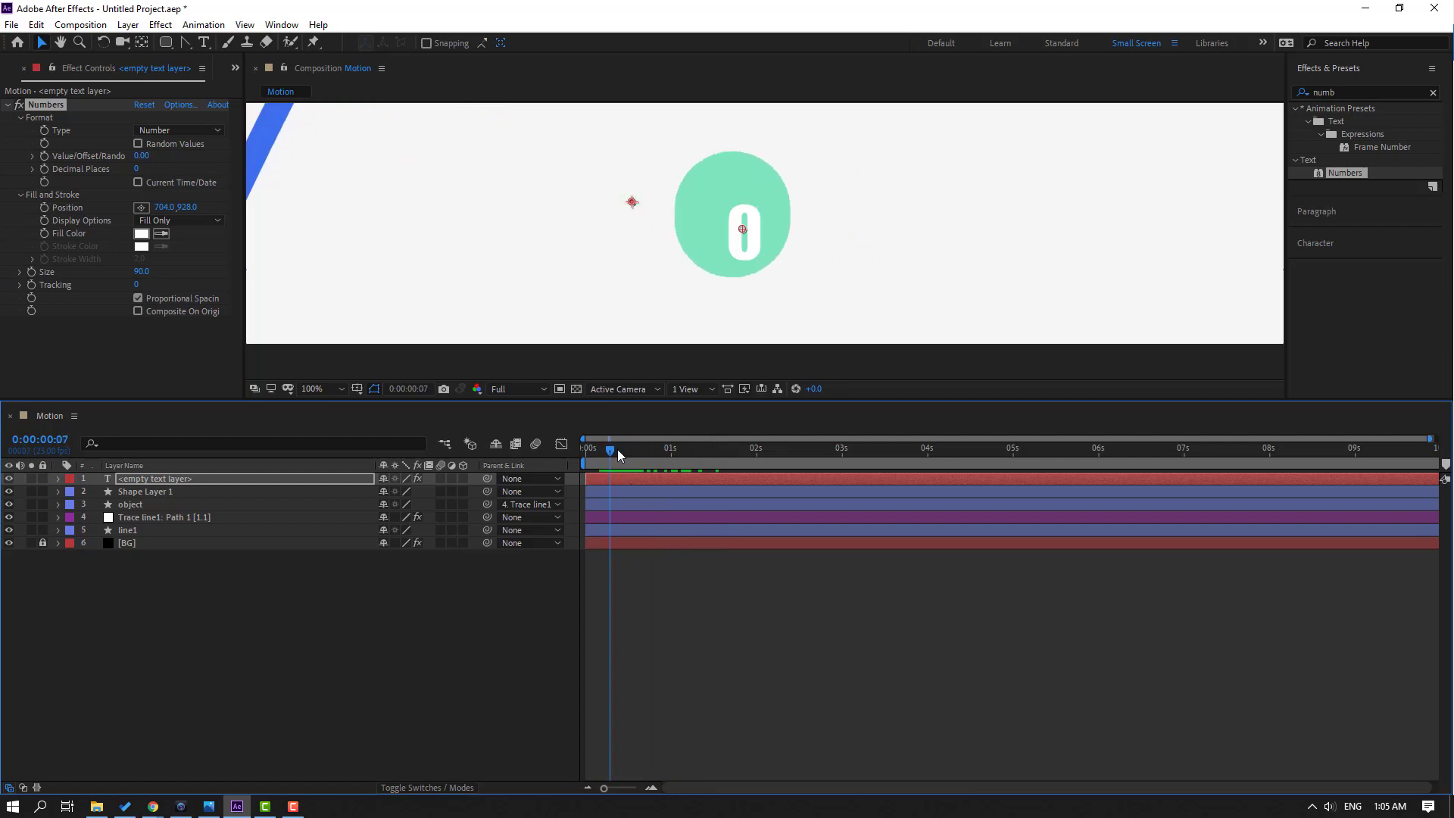
pyautogui.click(44, 157)
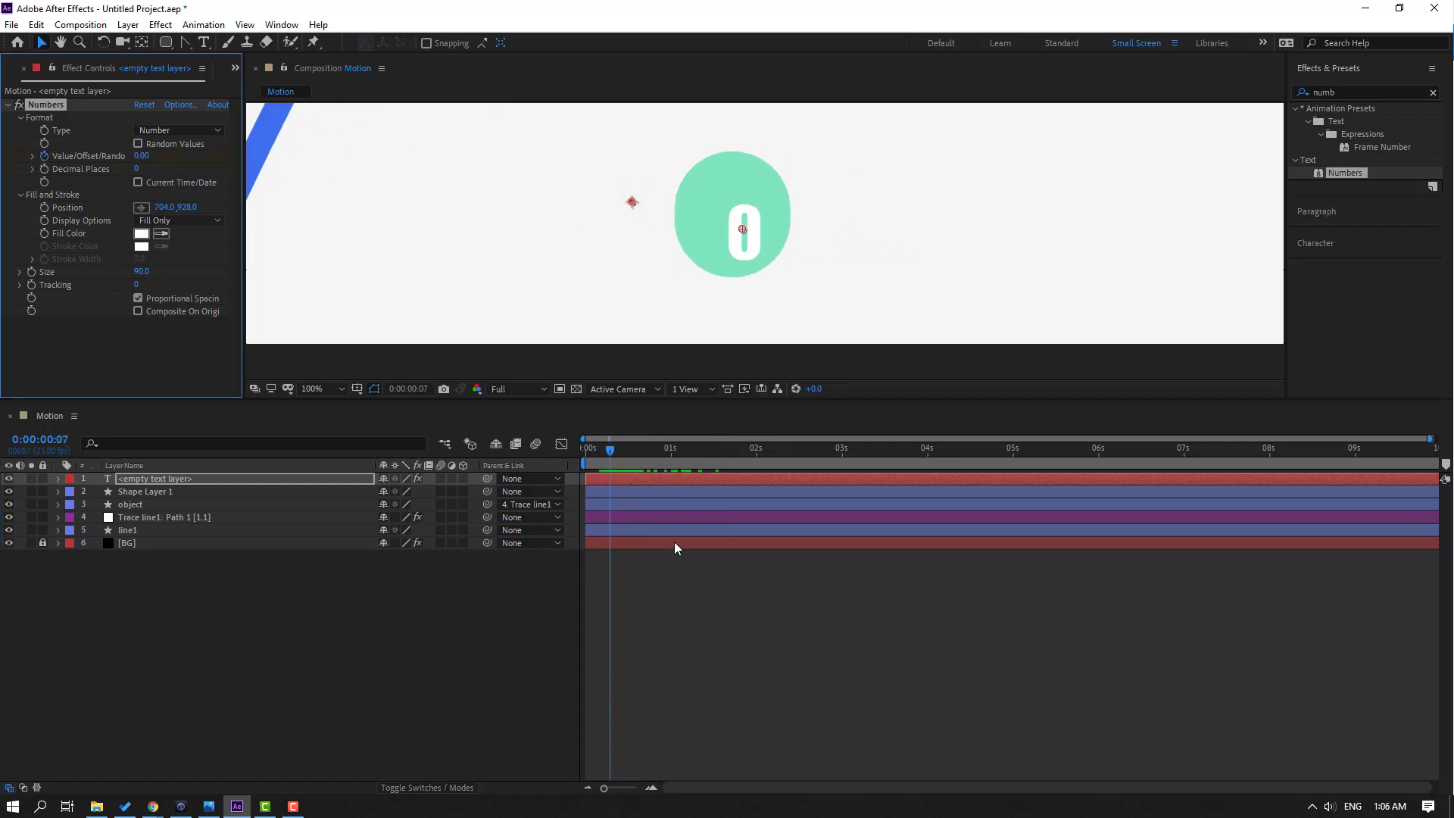
pyautogui.moveTo(620, 453); pyautogui.dragTo(927, 451)
pyautogui.scroll(-4, 862, 293)
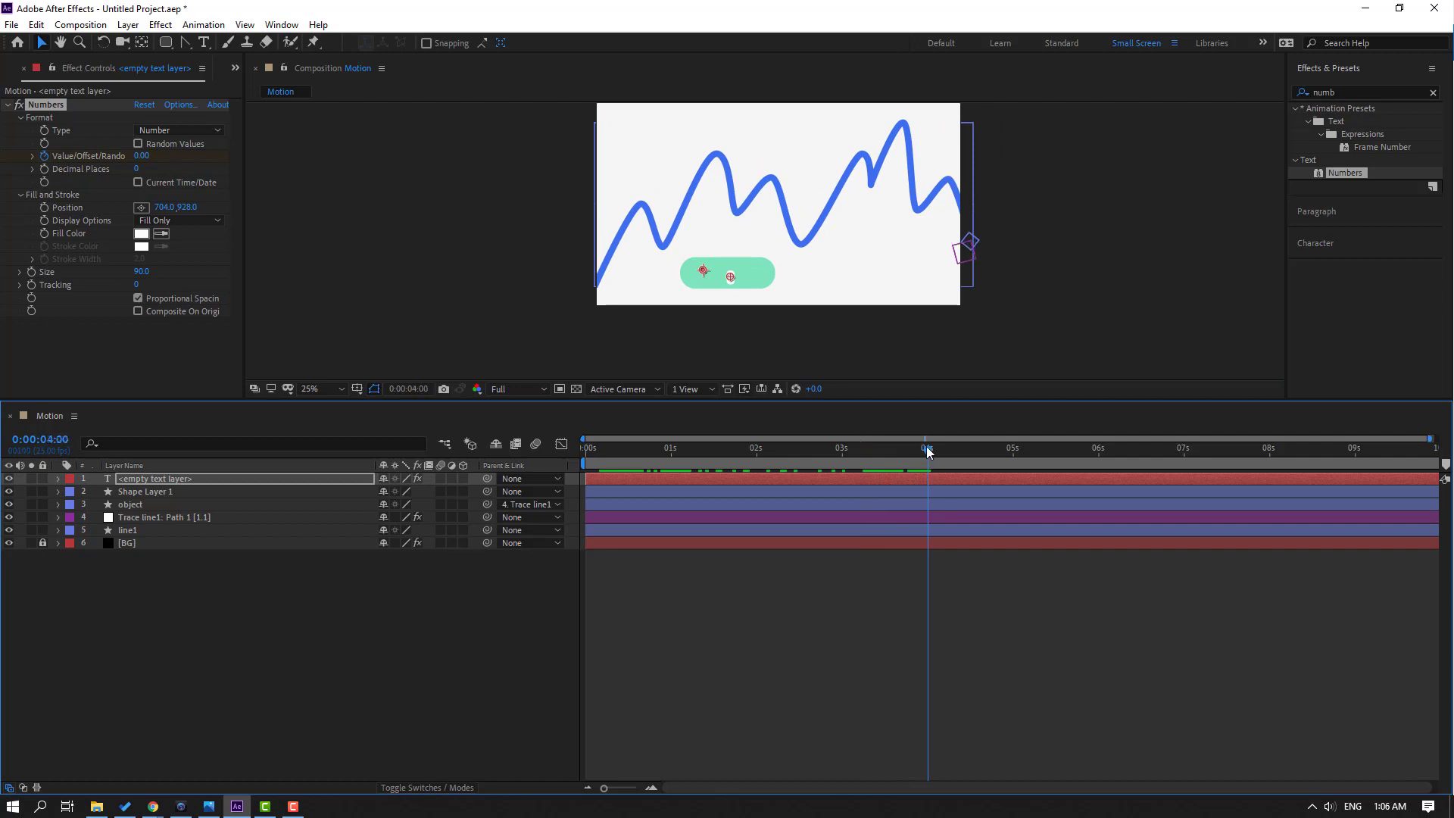
pyautogui.click(141, 156)
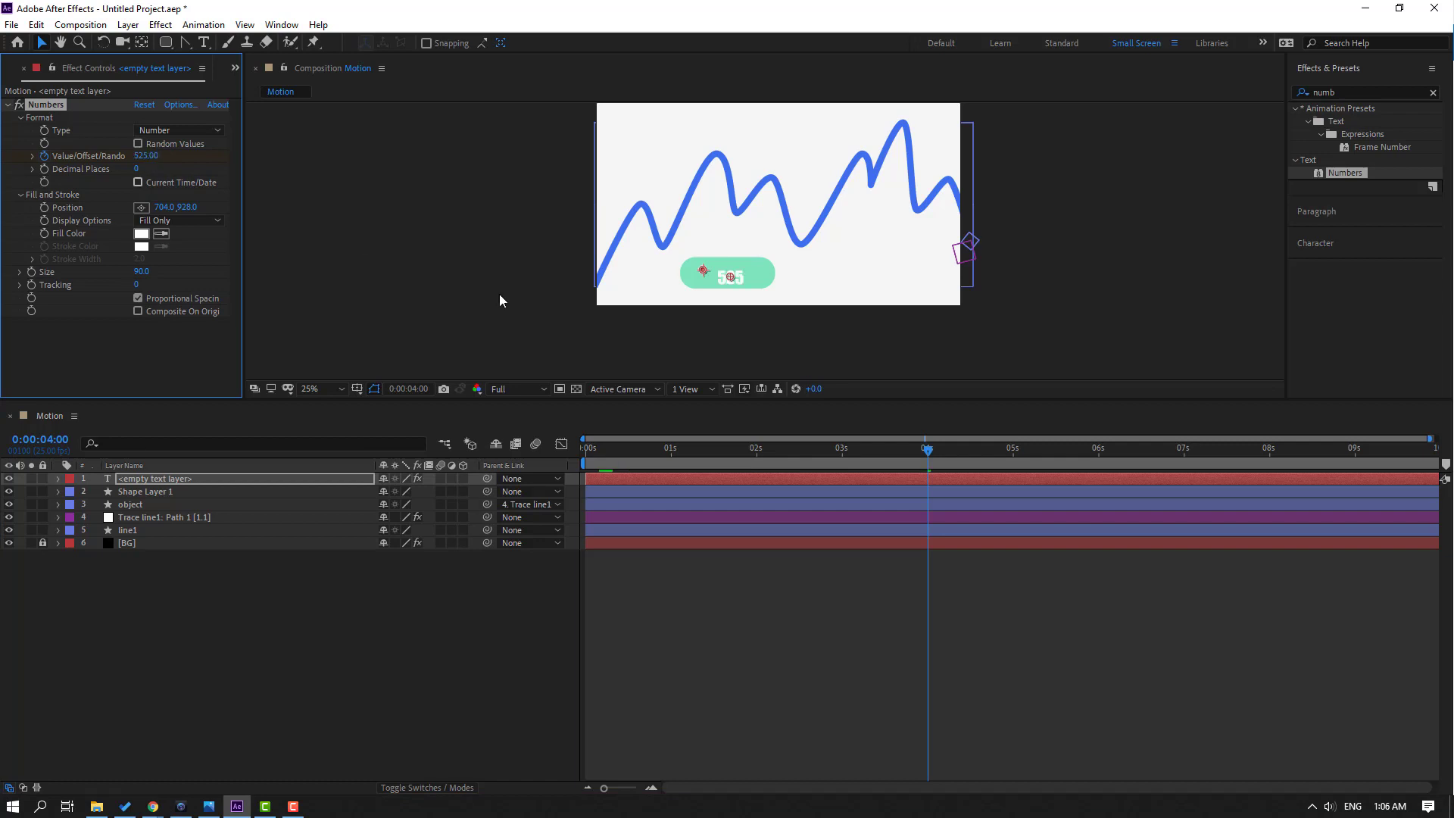
pyautogui.press('.')
pyautogui.moveTo(925, 455); pyautogui.dragTo(585, 455)
pyautogui.press('space')
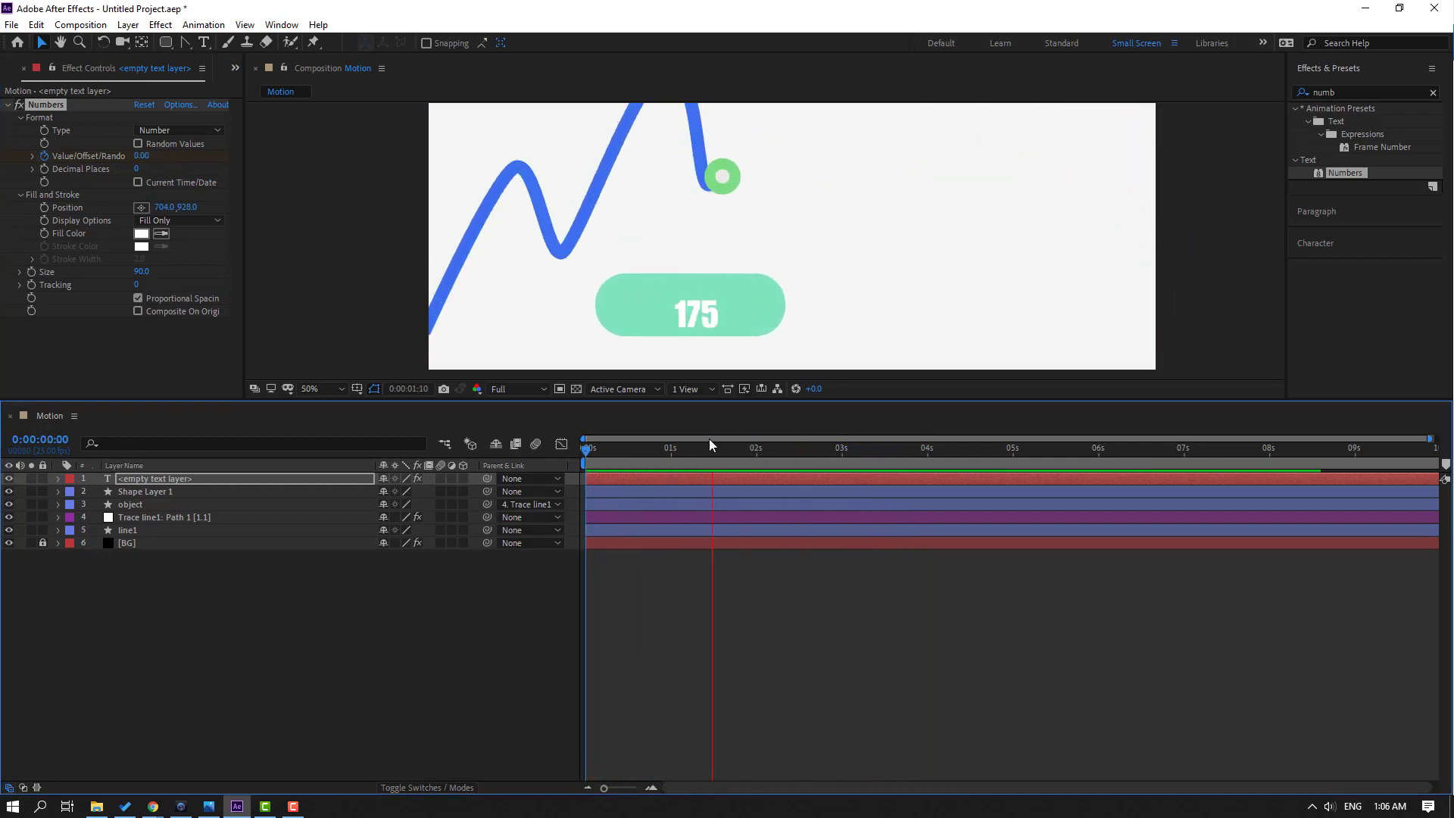
# Step: At 0:00:01:12, center the number inside the mint rectangle at about 698, 906 and enlarge its Size to 123
pyautogui.moveTo(702, 449)
pyautogui.mouseDown()
pyautogui.moveTo(859, 443)
pyautogui.moveTo(616, 447)
pyautogui.moveTo(712, 448)
pyautogui.mouseUp()
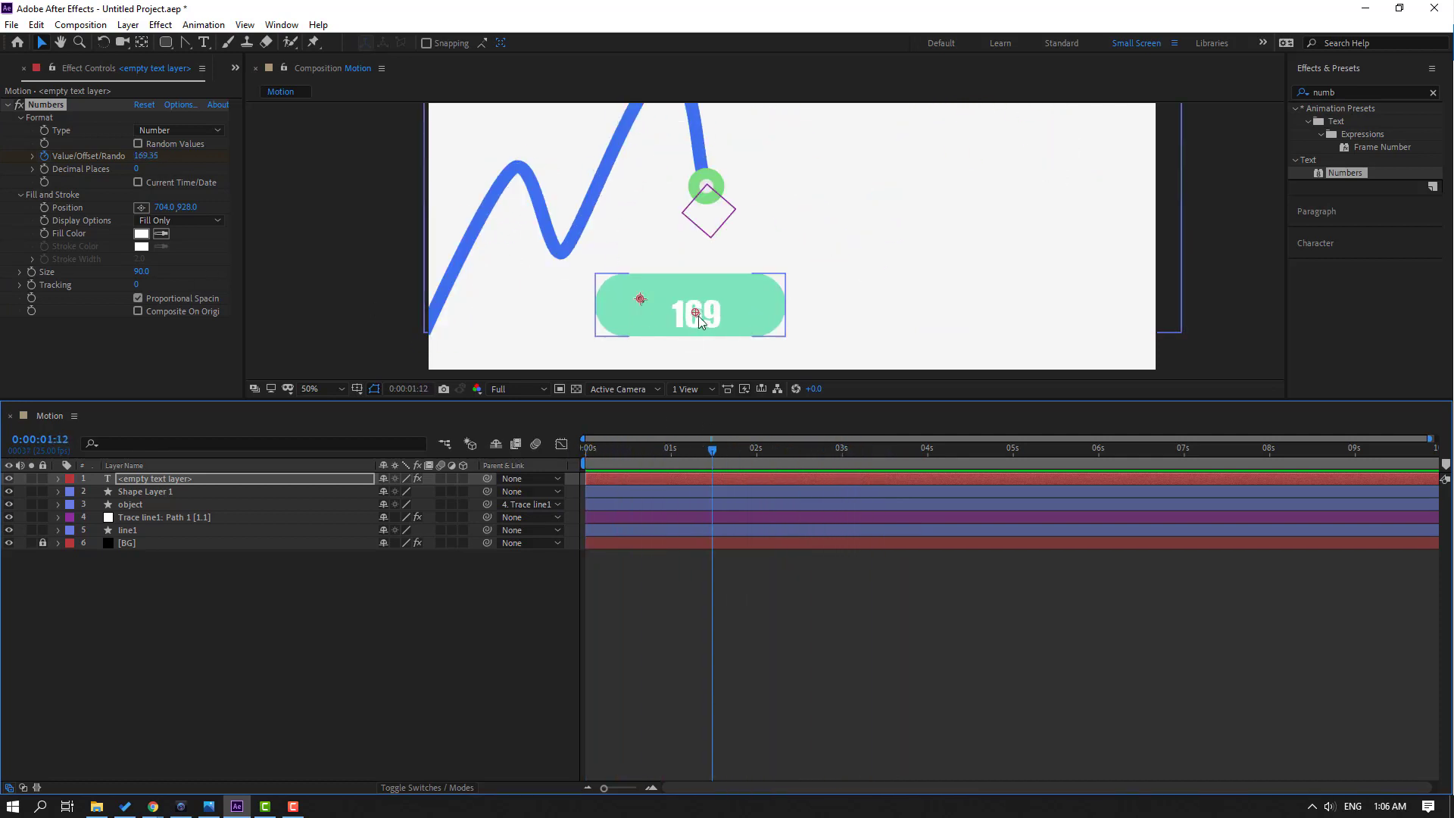
pyautogui.click(694, 308)
pyautogui.moveTo(692, 304); pyautogui.dragTo(692, 303)
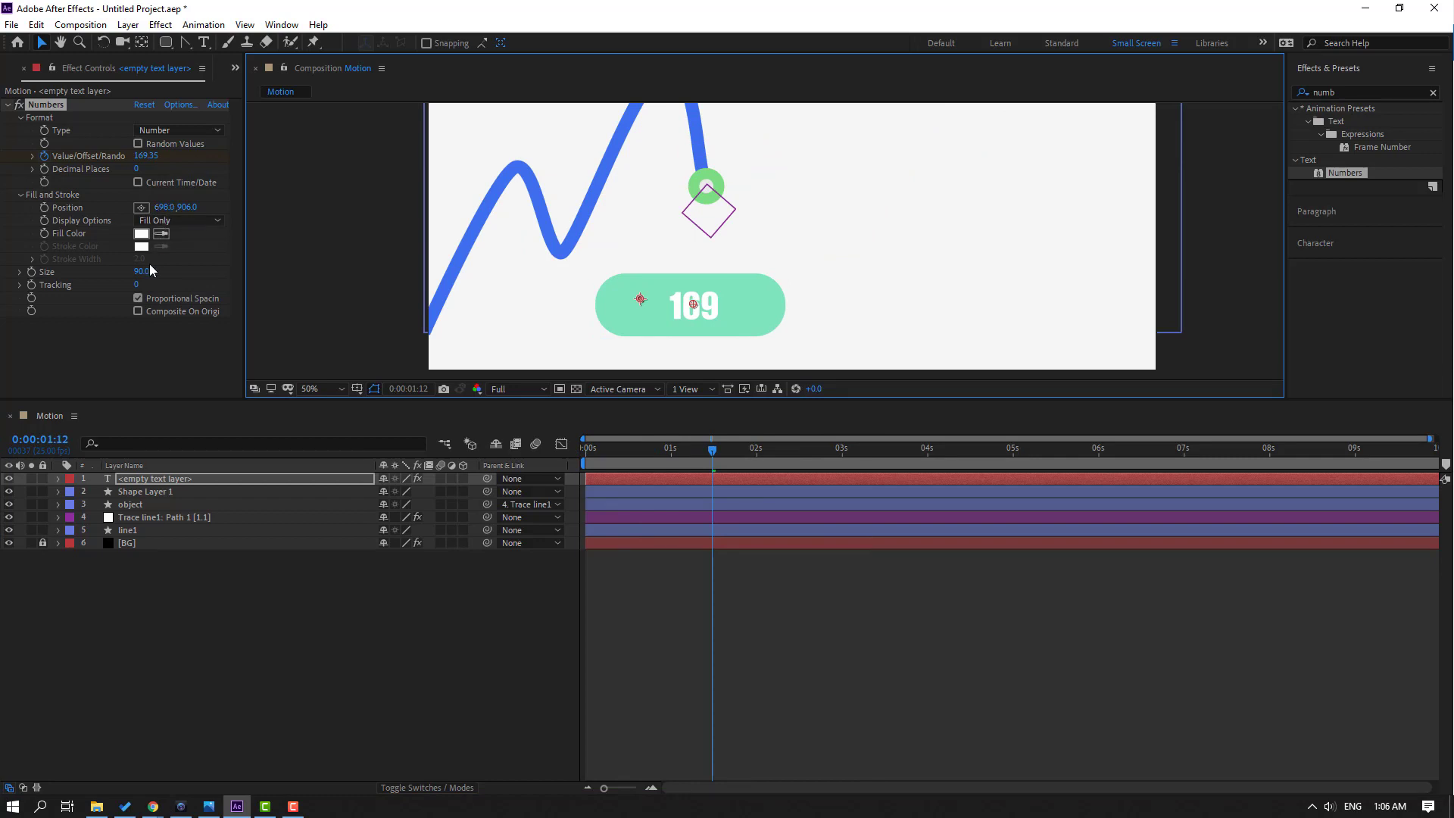
pyautogui.moveTo(152, 270); pyautogui.dragTo(171, 269)
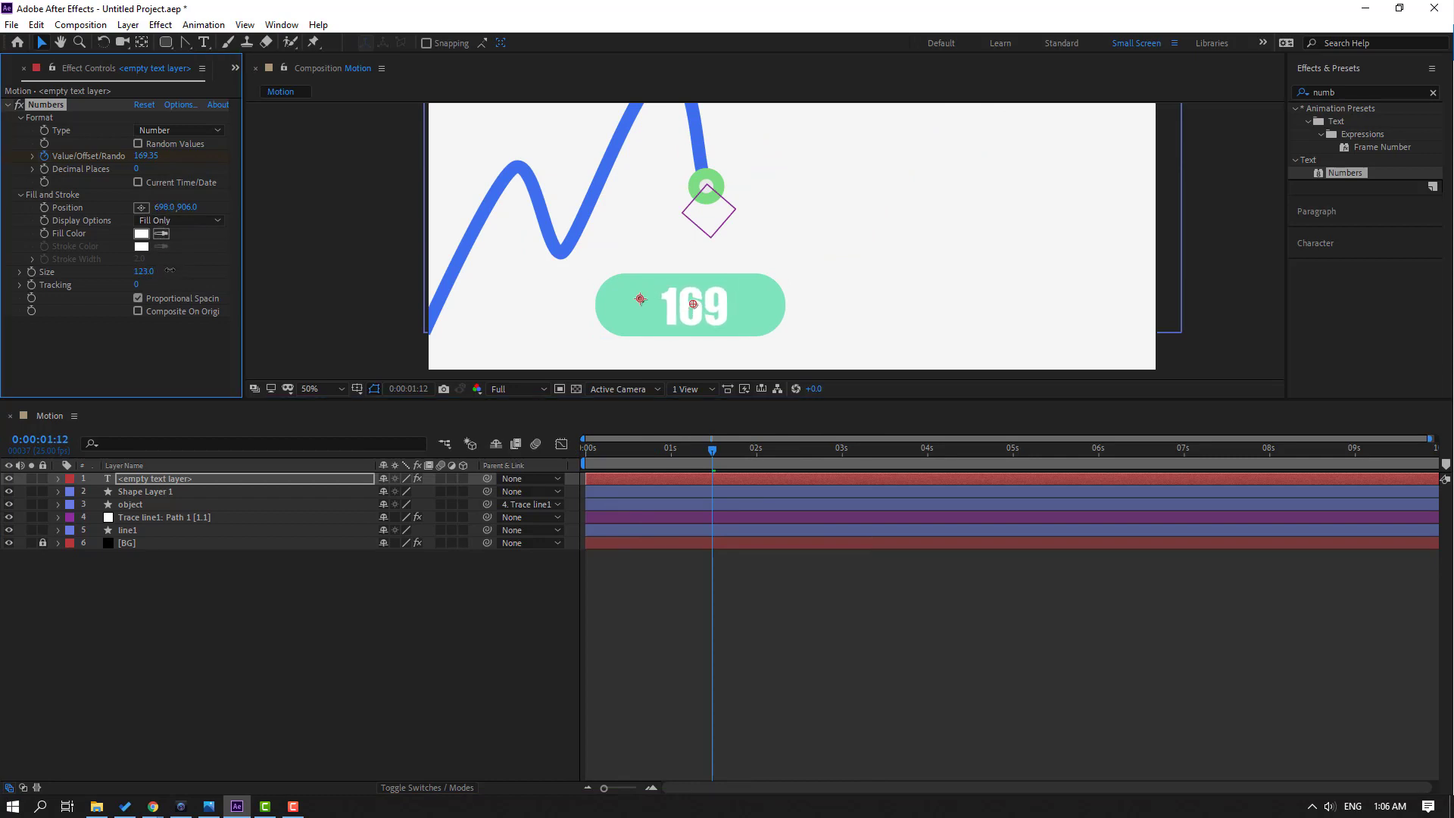
pyautogui.click(391, 578)
# Step: Select the mint rectangle and counter layers and, at 0:00:04:04, move them to the bottom center of the composition
pyautogui.click(144, 490)
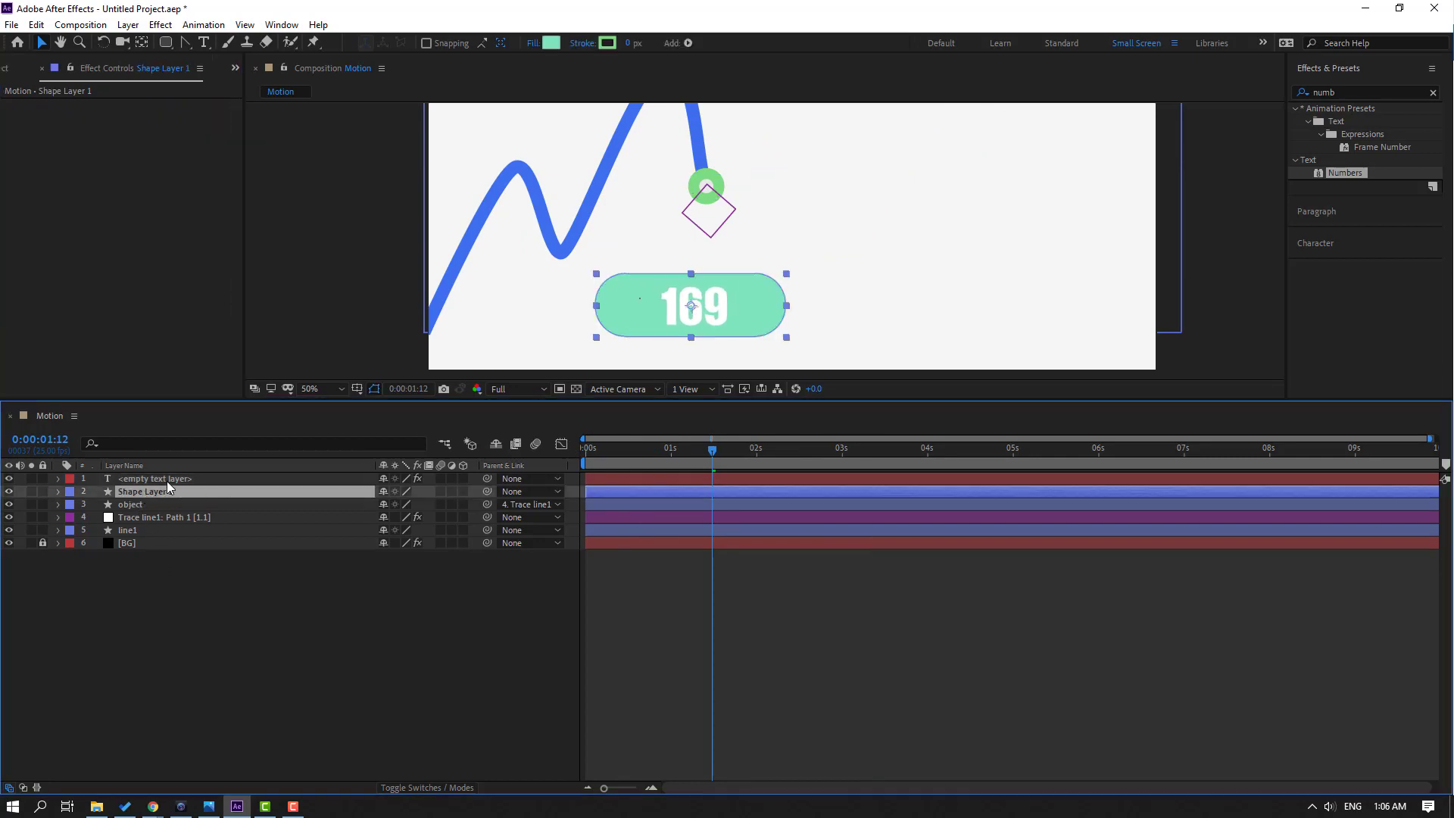
pyautogui.keyDown('shift'); pyautogui.click(166, 480); pyautogui.keyUp('shift')
pyautogui.scroll(-2, 756, 309)
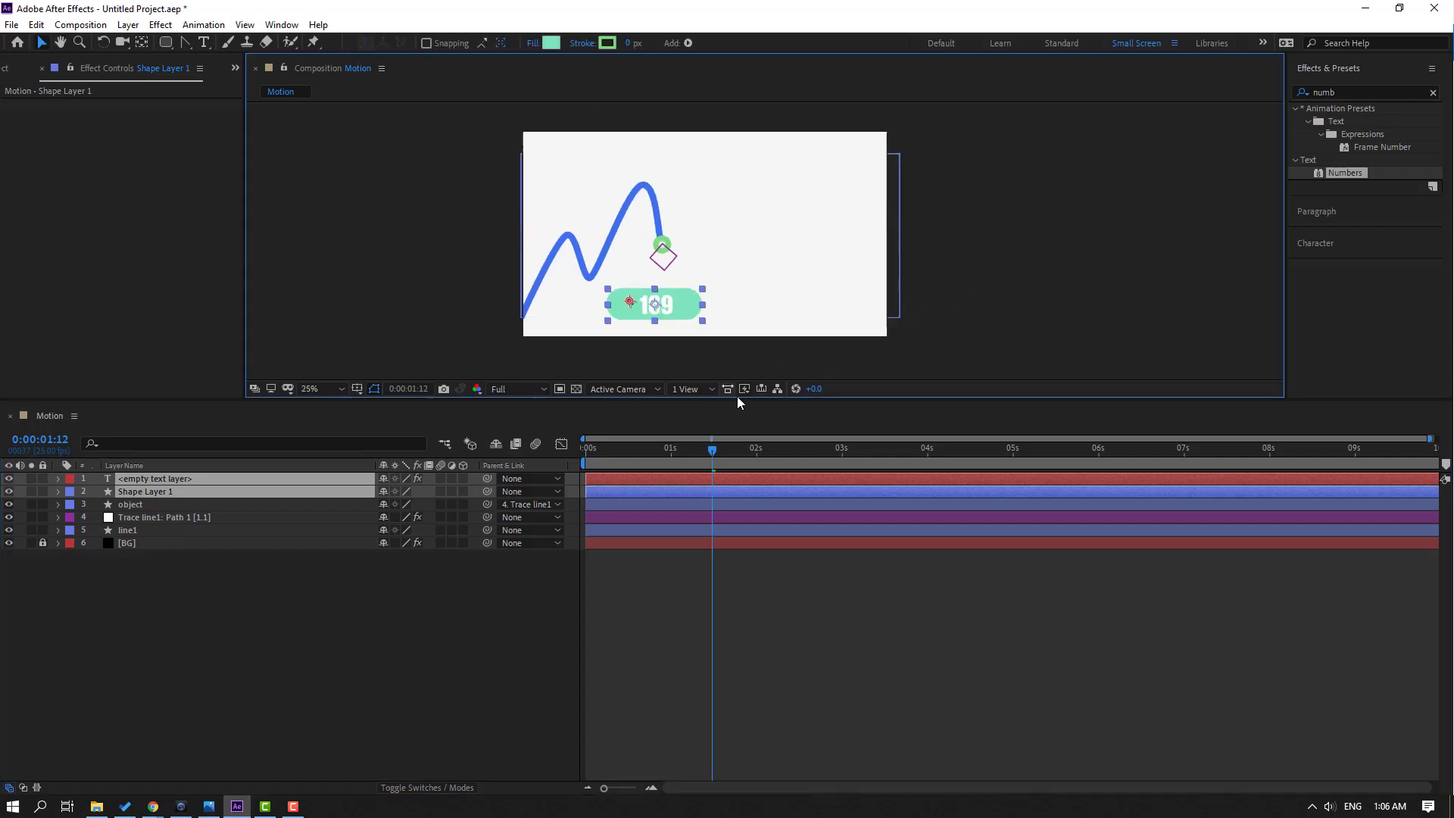
pyautogui.moveTo(773, 452); pyautogui.dragTo(941, 453)
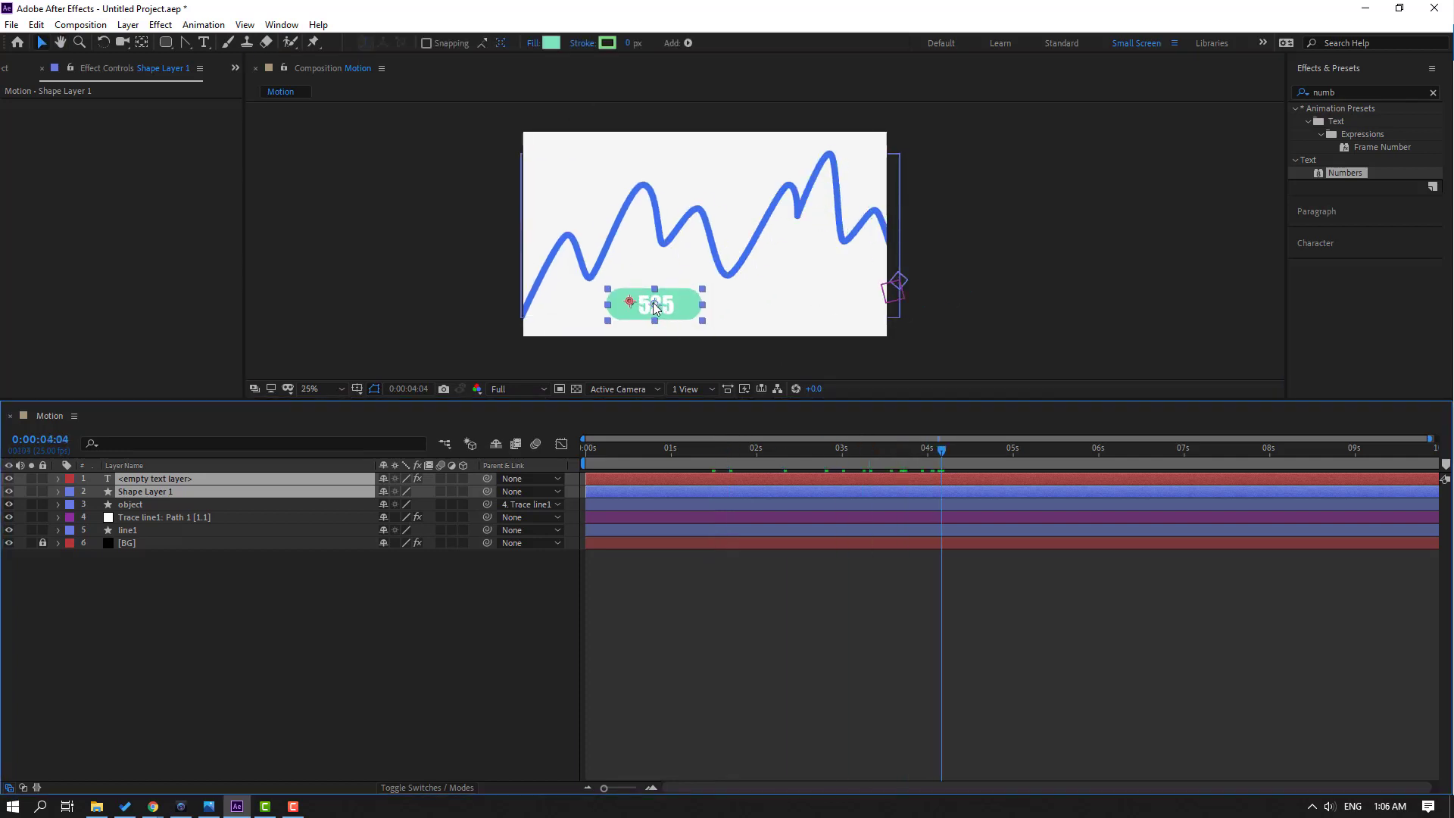
pyautogui.moveTo(656, 306); pyautogui.dragTo(701, 309)
# Step: Set the Numbers effect's Position to about 993, 953 so the counter sits on the moved rectangle, and preview the animation
pyautogui.click(233, 567)
pyautogui.click(168, 479)
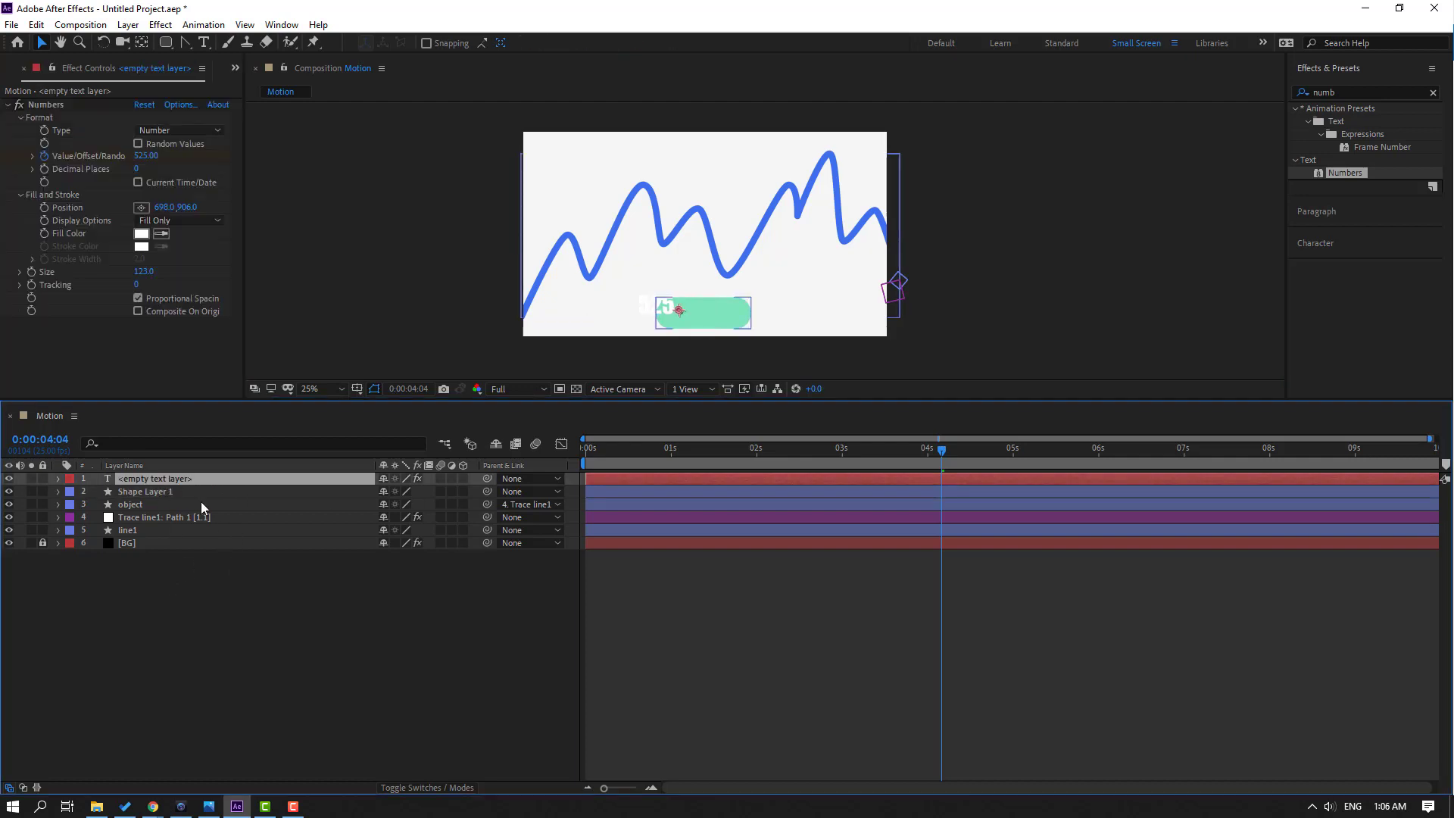
pyautogui.moveTo(157, 212); pyautogui.dragTo(232, 215)
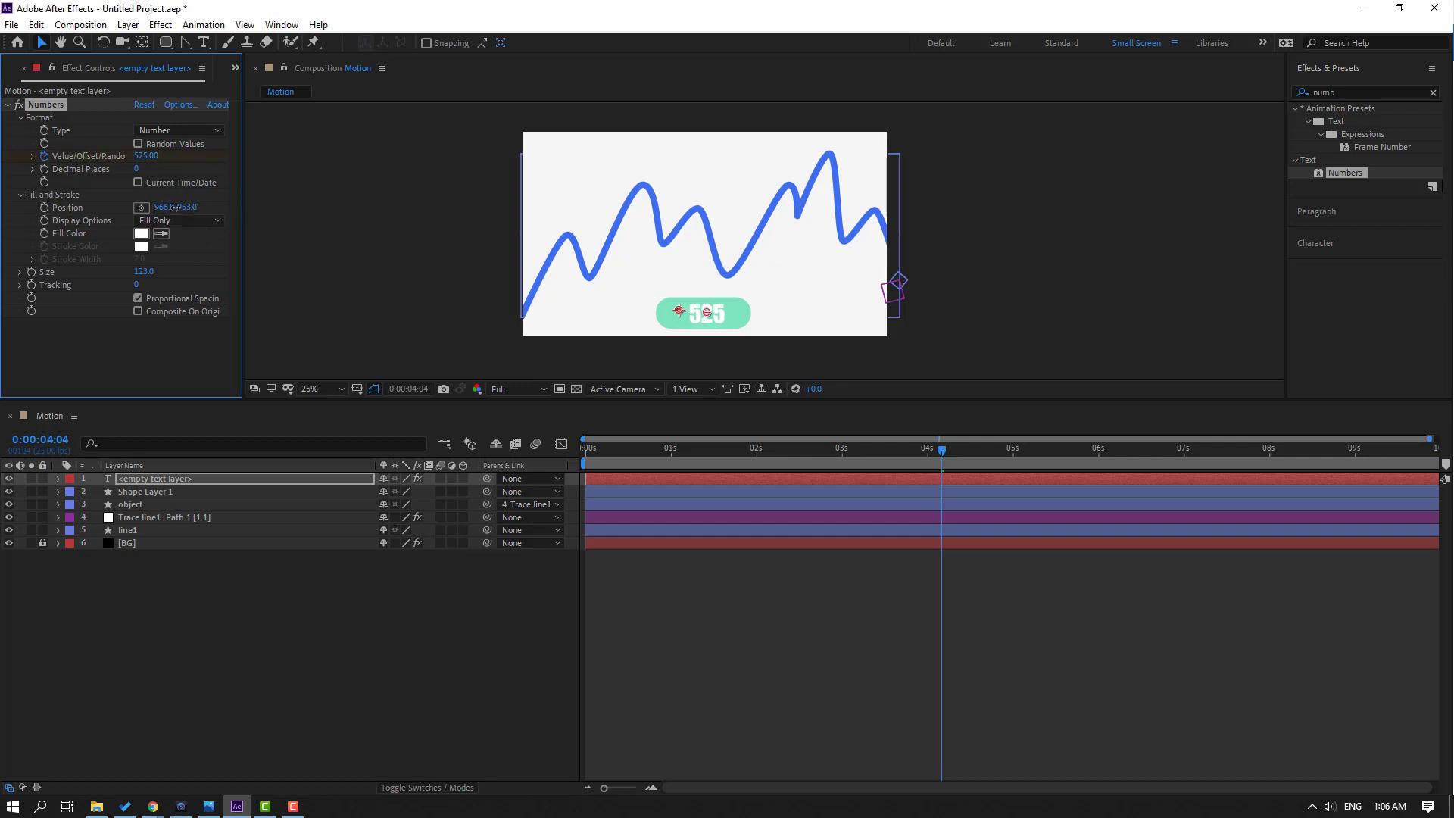
pyautogui.moveTo(195, 209); pyautogui.dragTo(195, 209)
pyautogui.click(497, 551)
pyautogui.scroll(2, 769, 357)
pyautogui.moveTo(754, 298); pyautogui.dragTo(795, 192)
pyautogui.press('space')
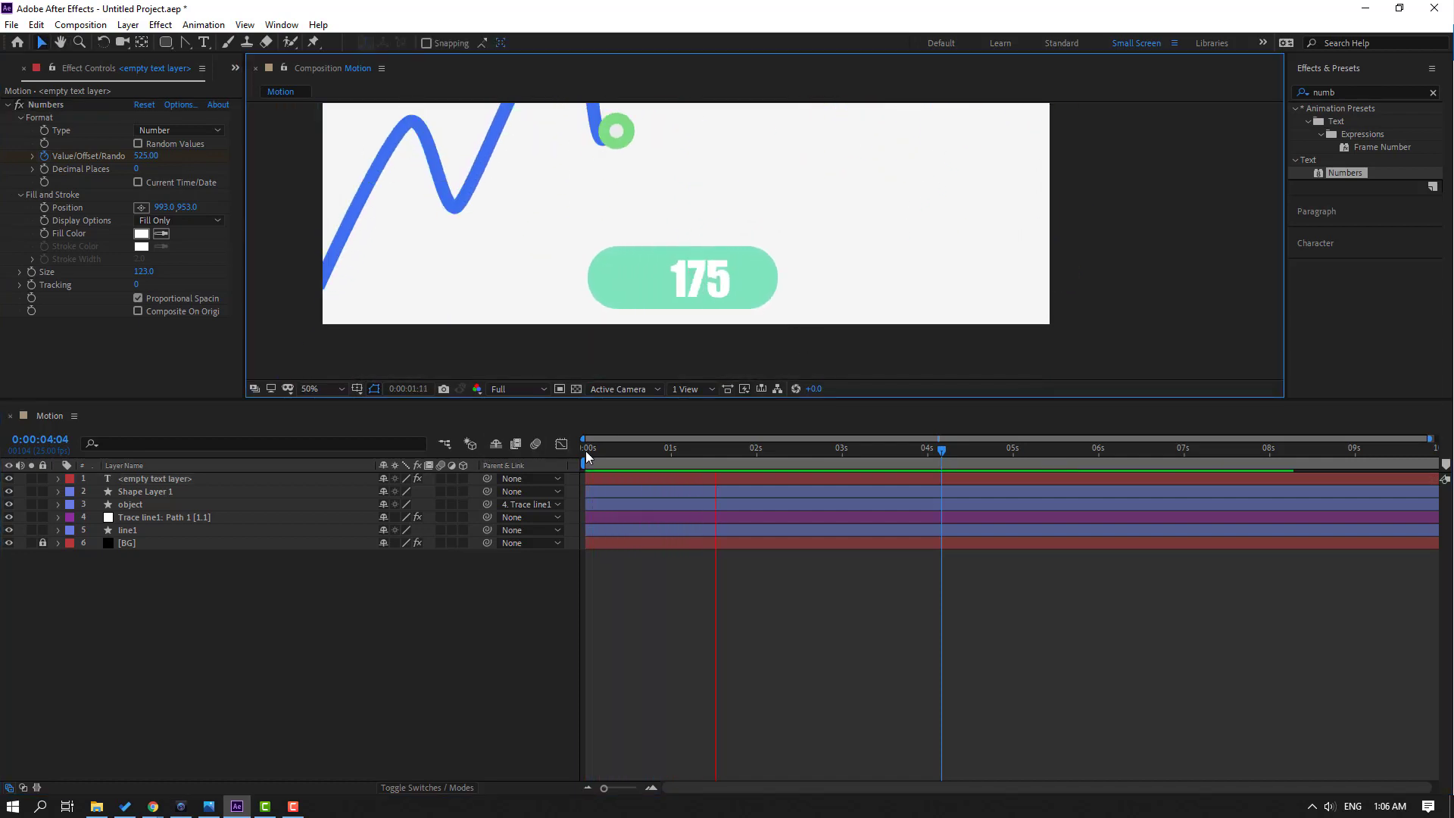
# Step: Reveal the counter's keyframes, delay the first Value/Offset keyframe to about half a second, and preview the whole composition
pyautogui.click(590, 450)
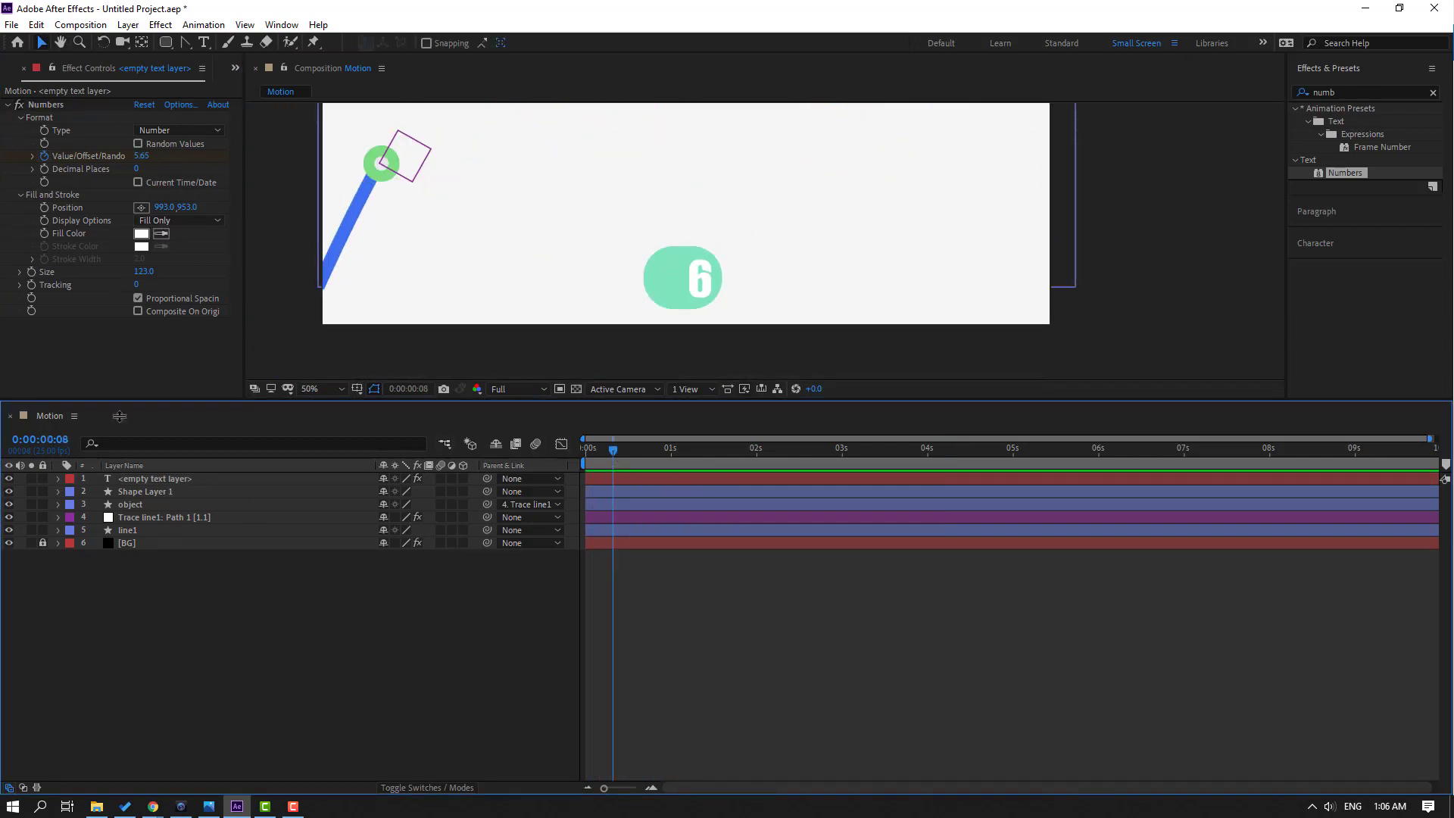
pyautogui.click(148, 481)
pyautogui.press('u')
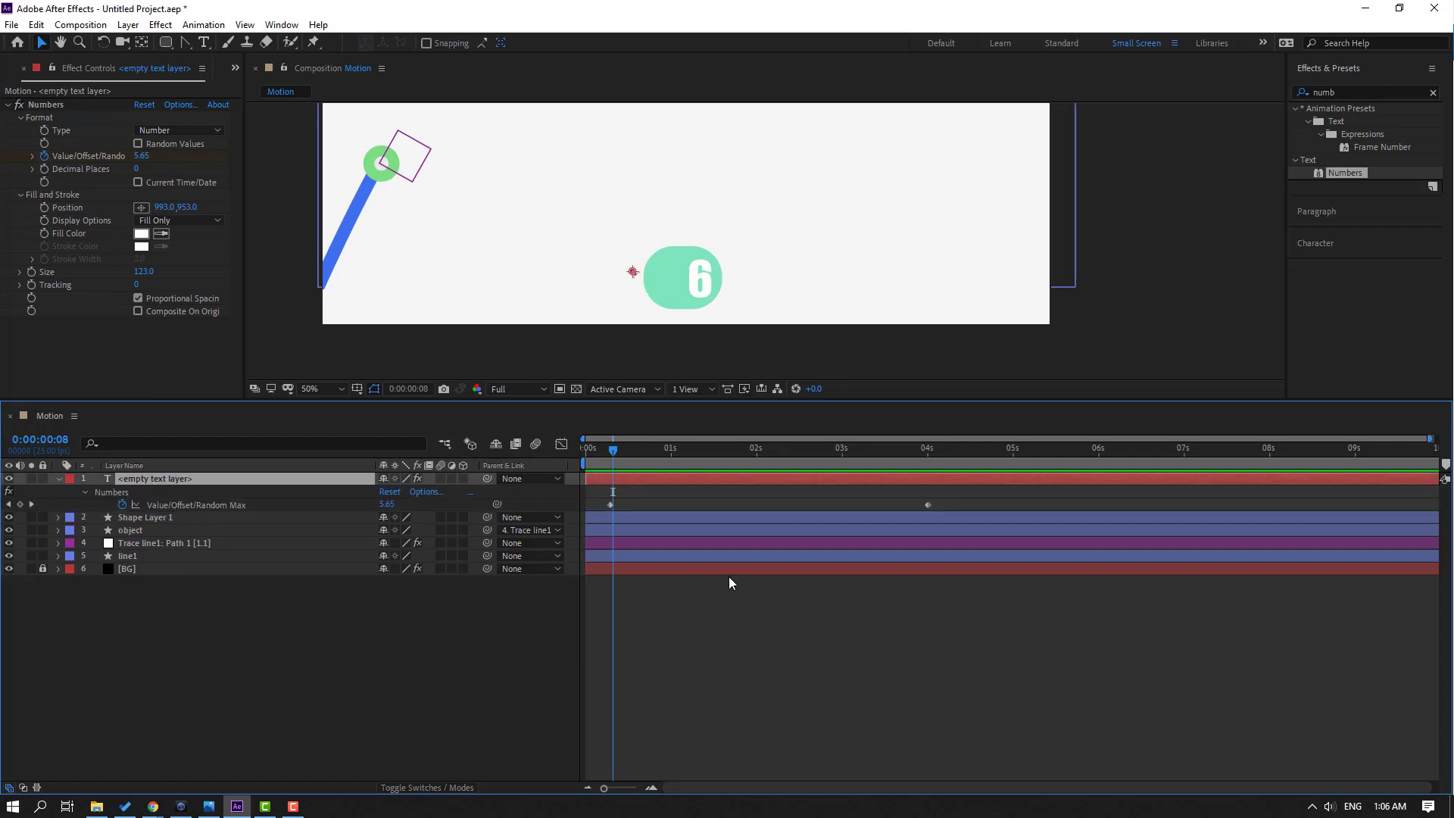
pyautogui.moveTo(611, 505); pyautogui.dragTo(631, 505)
pyautogui.press('space')
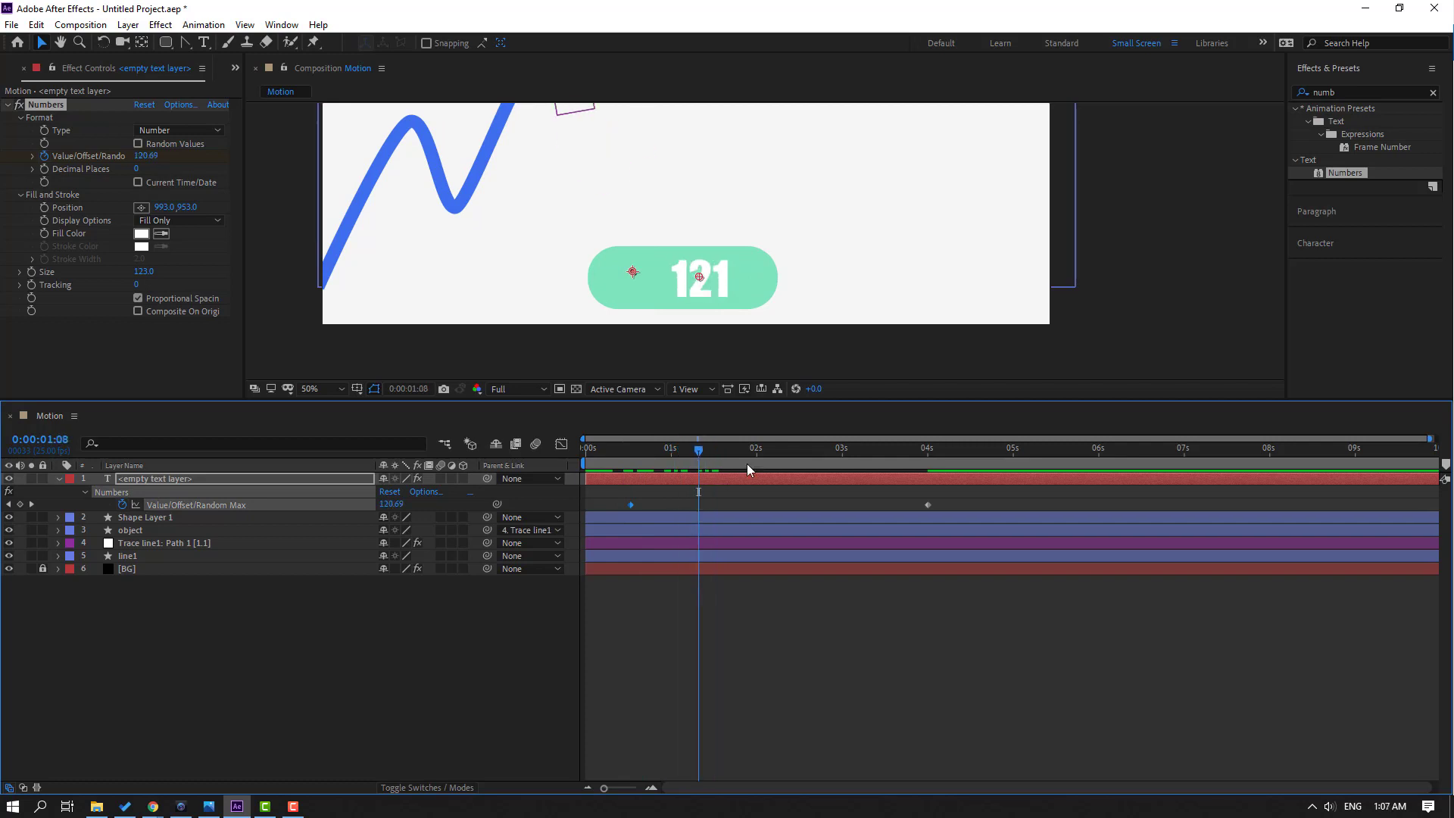
pyautogui.scroll(-3, 744, 293)
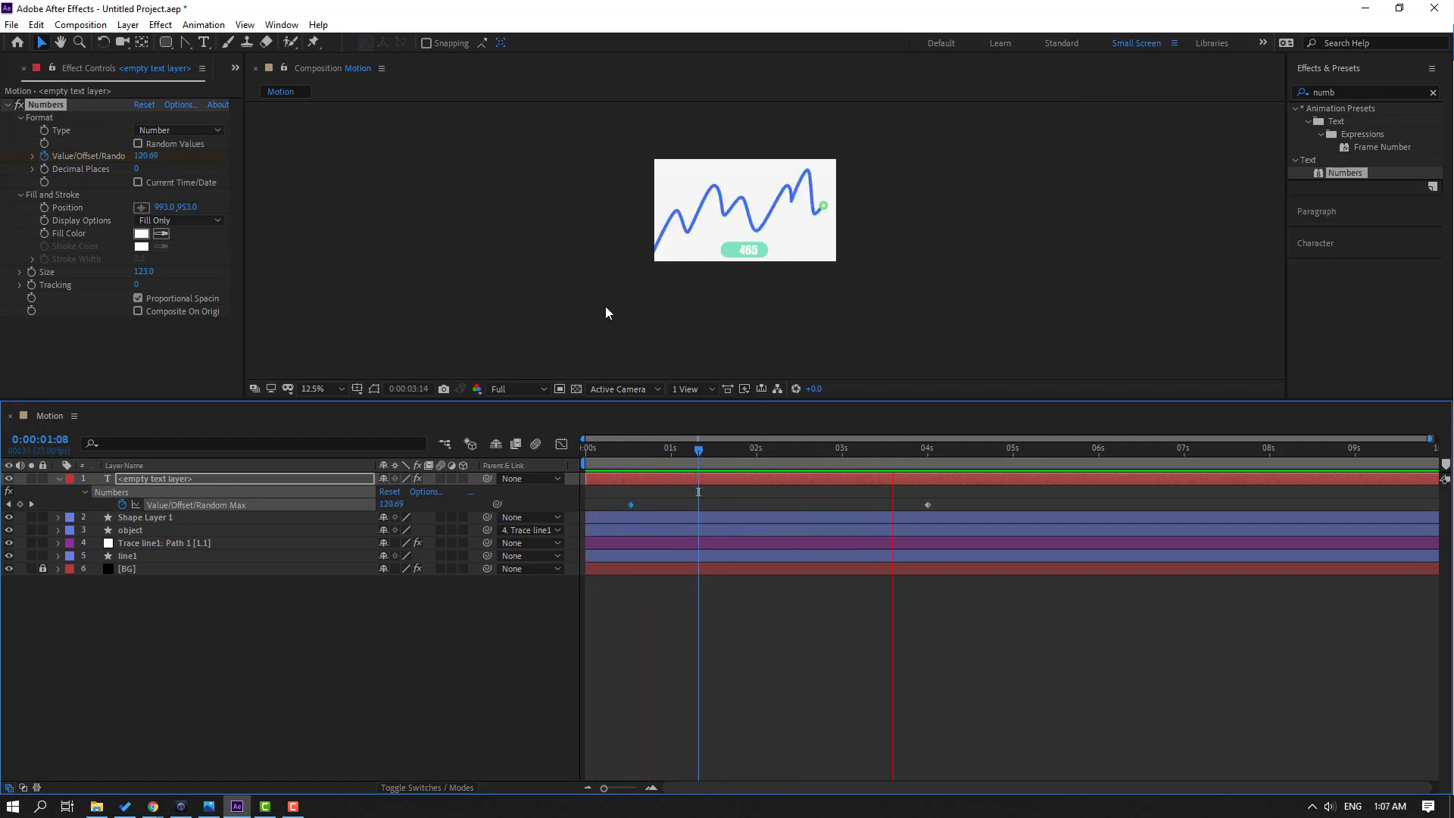
pyautogui.press('space')
# Step: Apply Easy Ease to both Value/Offset keyframes of the counter and show their speed graph
pyautogui.moveTo(944, 500); pyautogui.dragTo(586, 509)
pyautogui.rightClick(633, 506)
pyautogui.moveTo(719, 692)
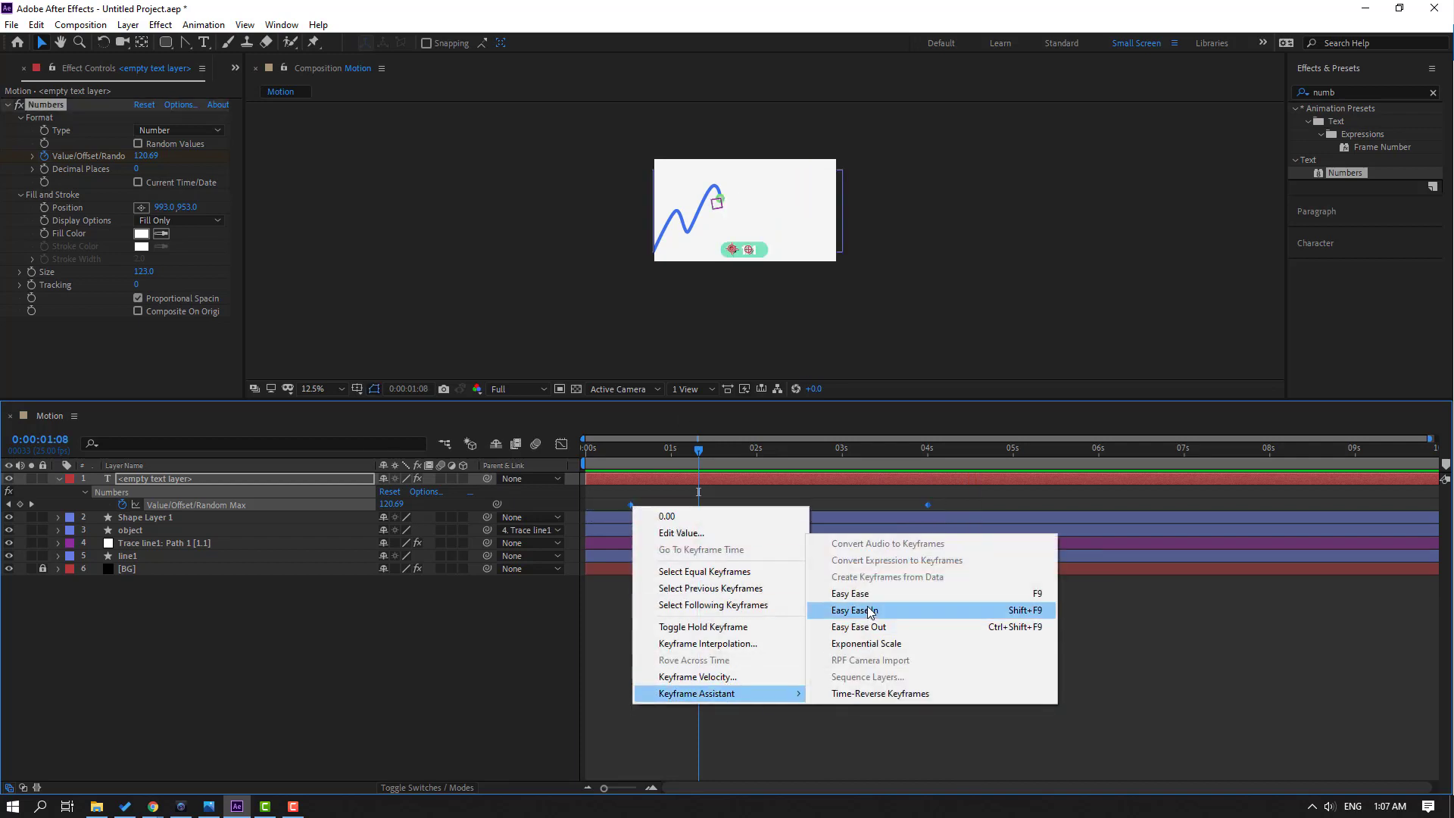
pyautogui.click(852, 593)
pyautogui.hotkey('shift', 'F3')
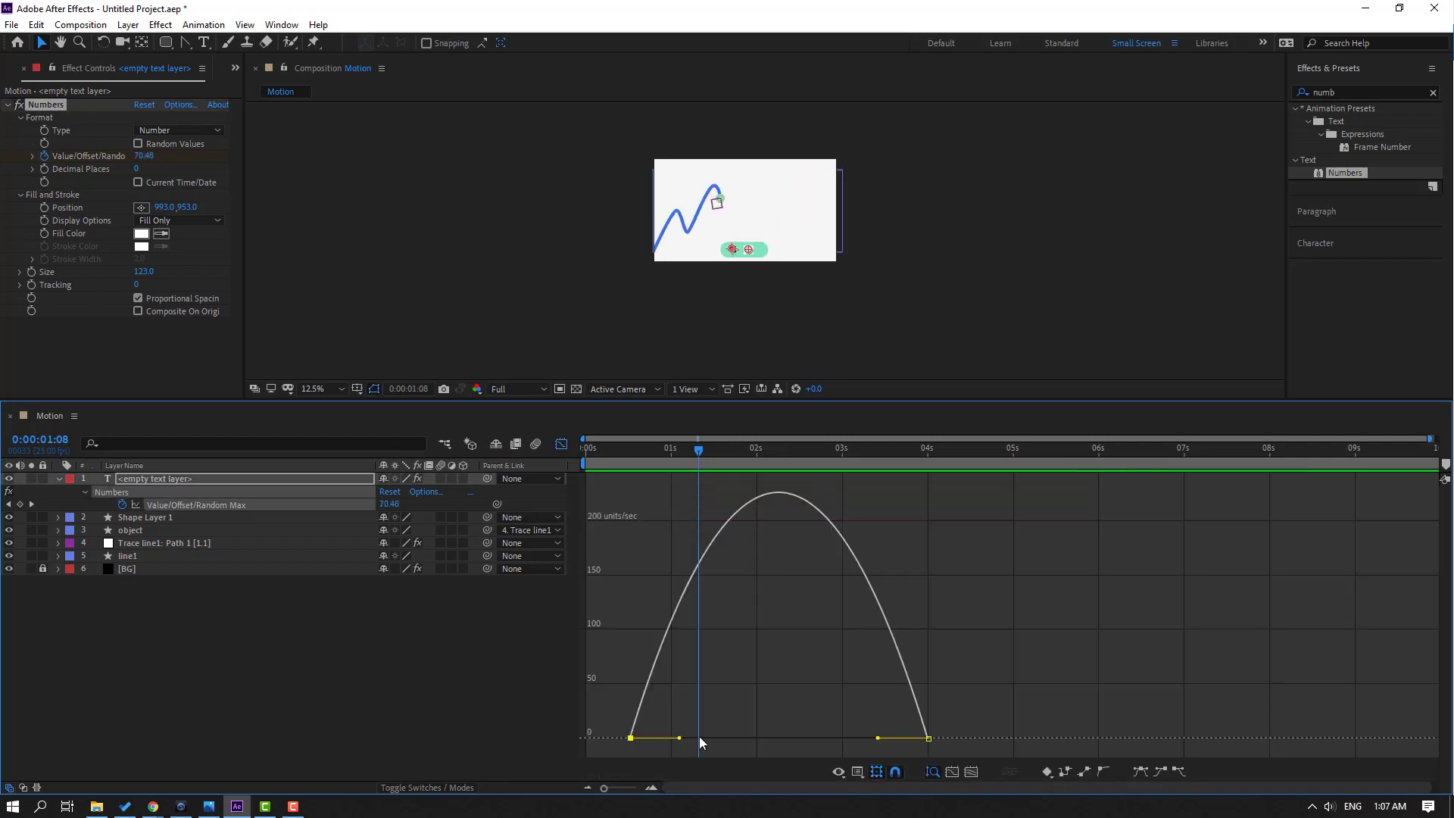
# Step: Extend the first keyframe's speed handle to about 0:00:02:07 for a slow start, preview the count, and close the graph
pyautogui.moveTo(678, 737); pyautogui.dragTo(780, 739)
pyautogui.scroll(1, 679, 286)
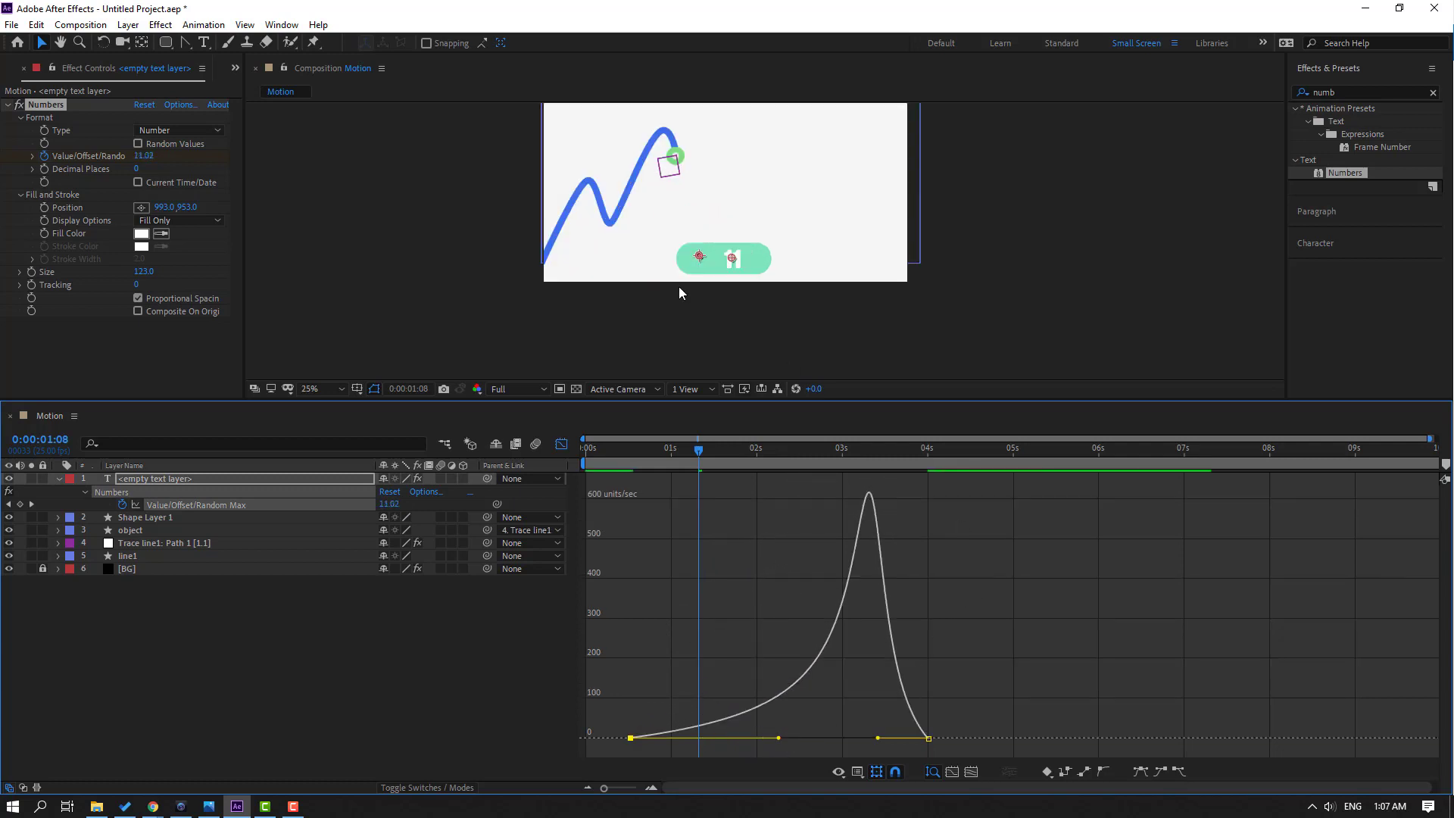
pyautogui.press('space')
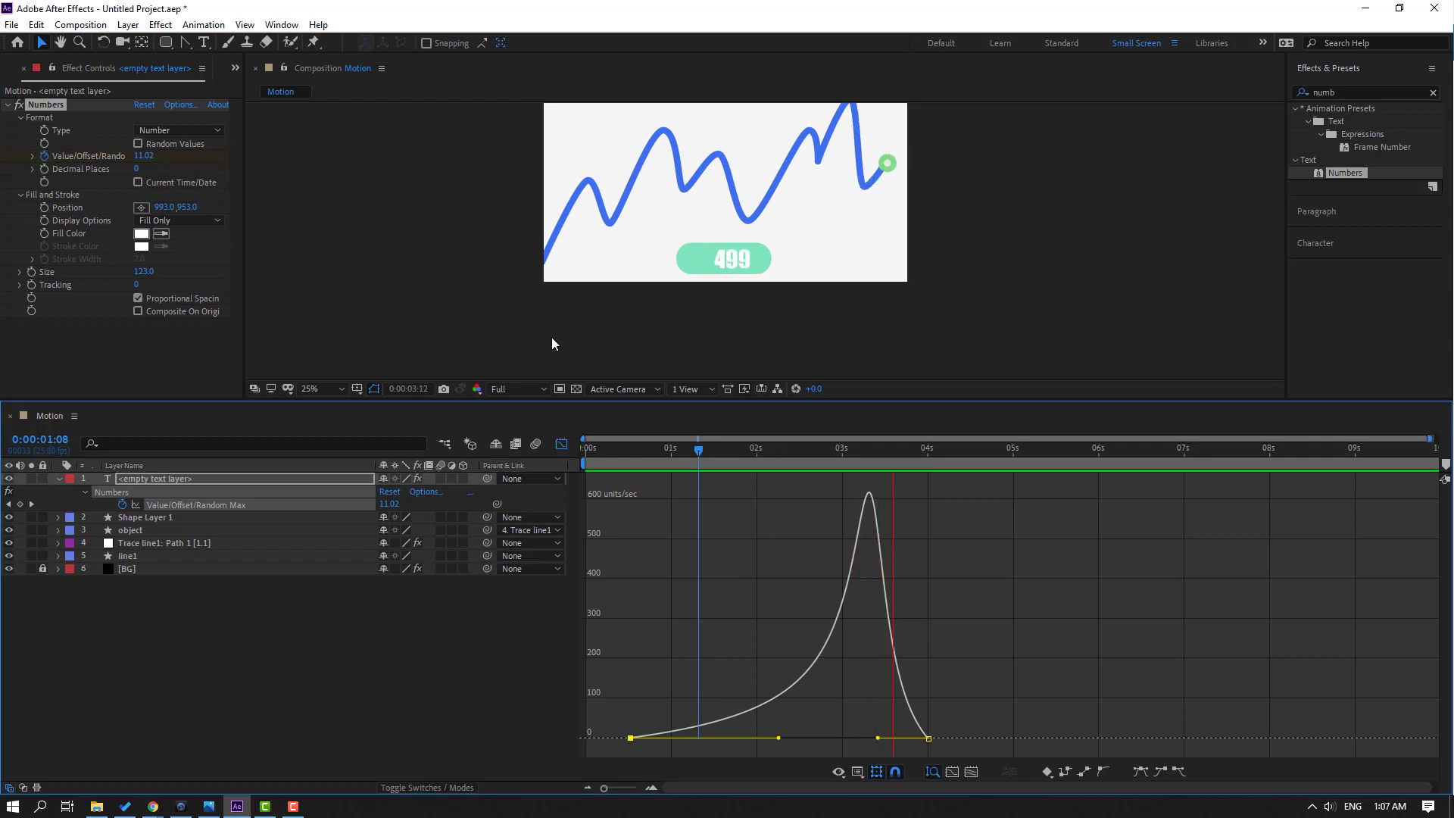
pyautogui.press('space')
pyautogui.click(561, 445)
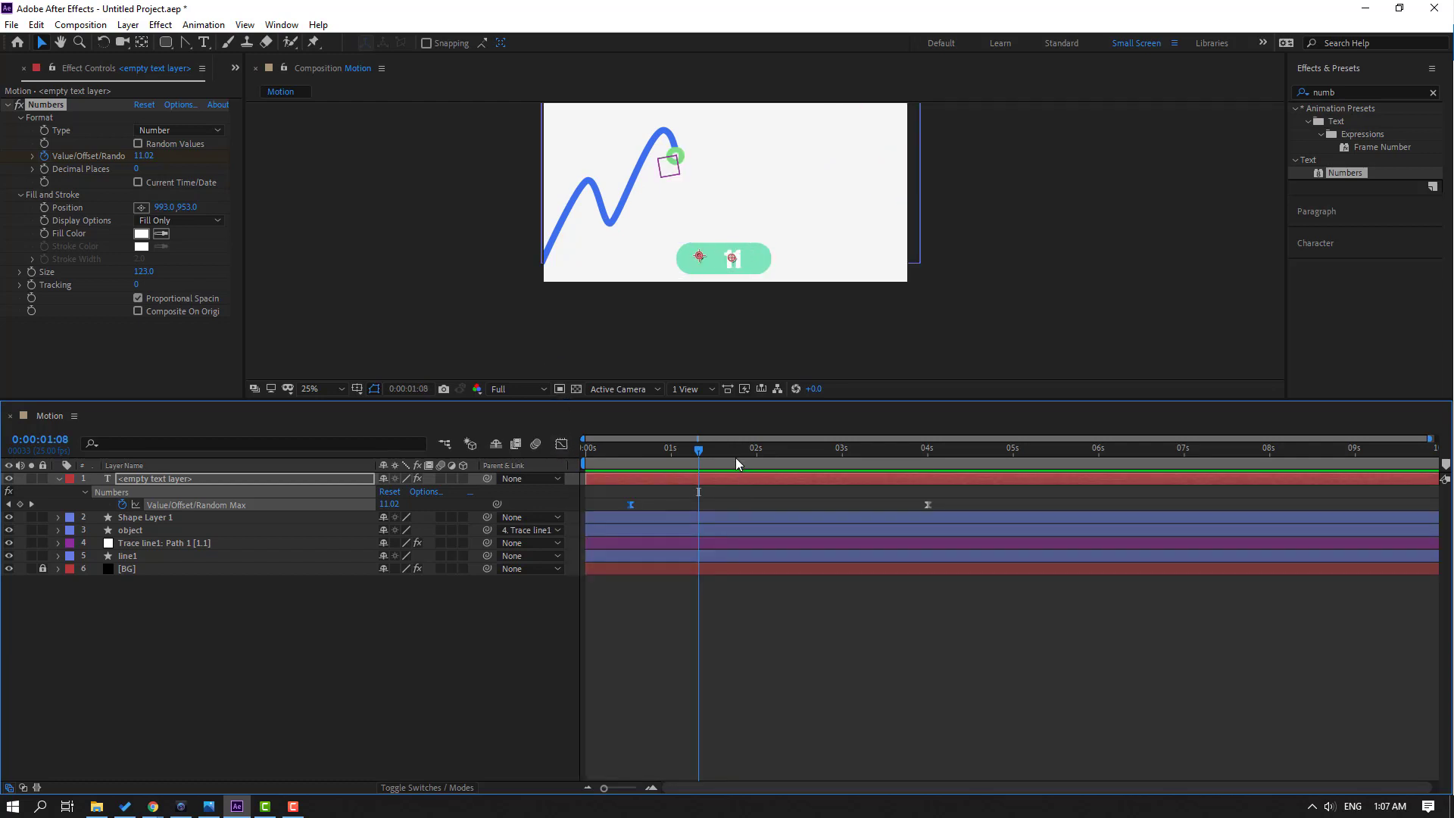
# Step: Move the last Value/Offset keyframe to 0:00:05:00 and the first back to about 0:00:00:07, and preview the count
pyautogui.moveTo(712, 450)
pyautogui.mouseDown()
pyautogui.moveTo(947, 455)
pyautogui.moveTo(729, 454)
pyautogui.mouseUp()
pyautogui.moveTo(929, 505); pyautogui.dragTo(1013, 506)
pyautogui.press('space')
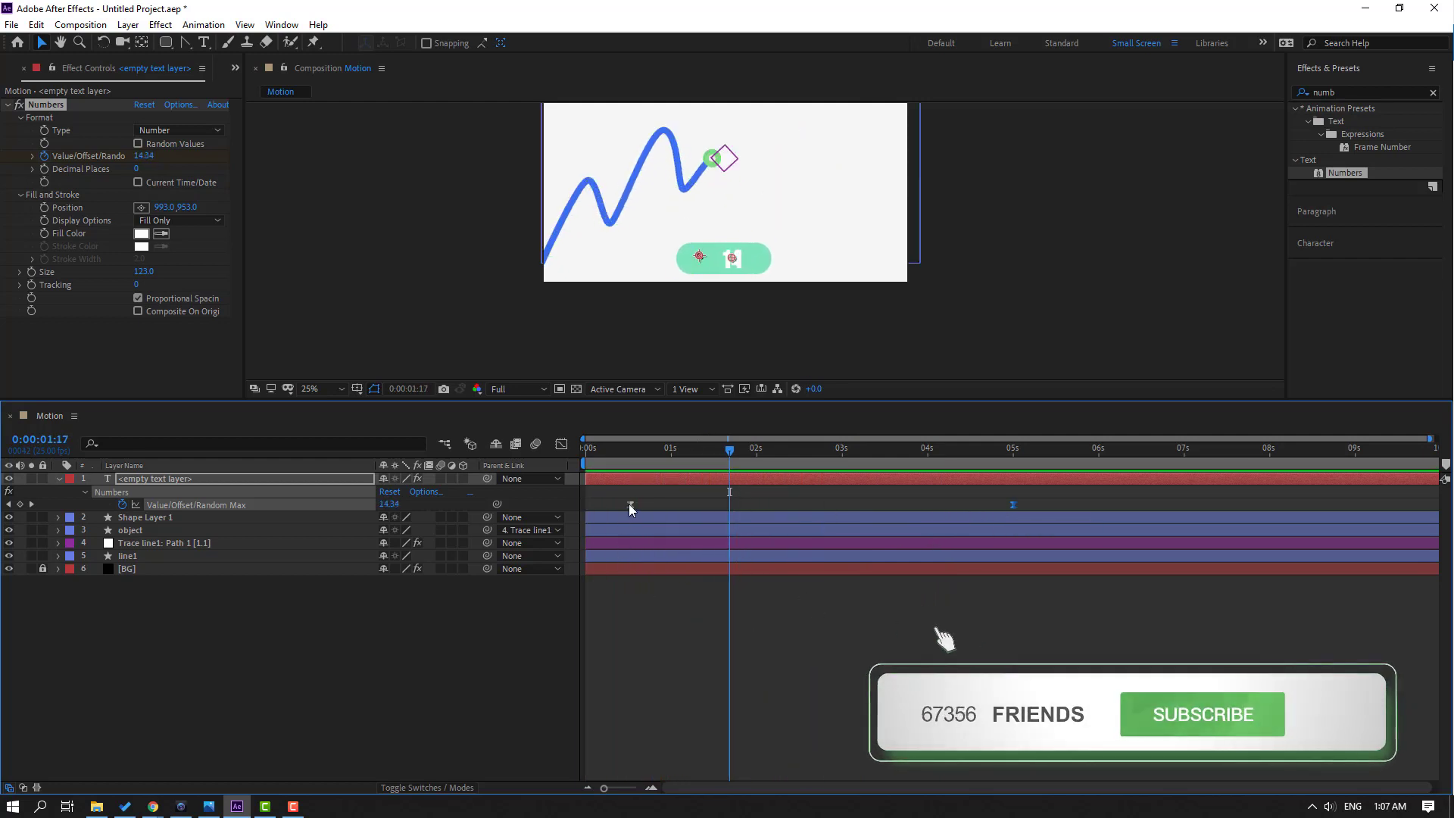
pyautogui.moveTo(629, 509); pyautogui.dragTo(610, 506)
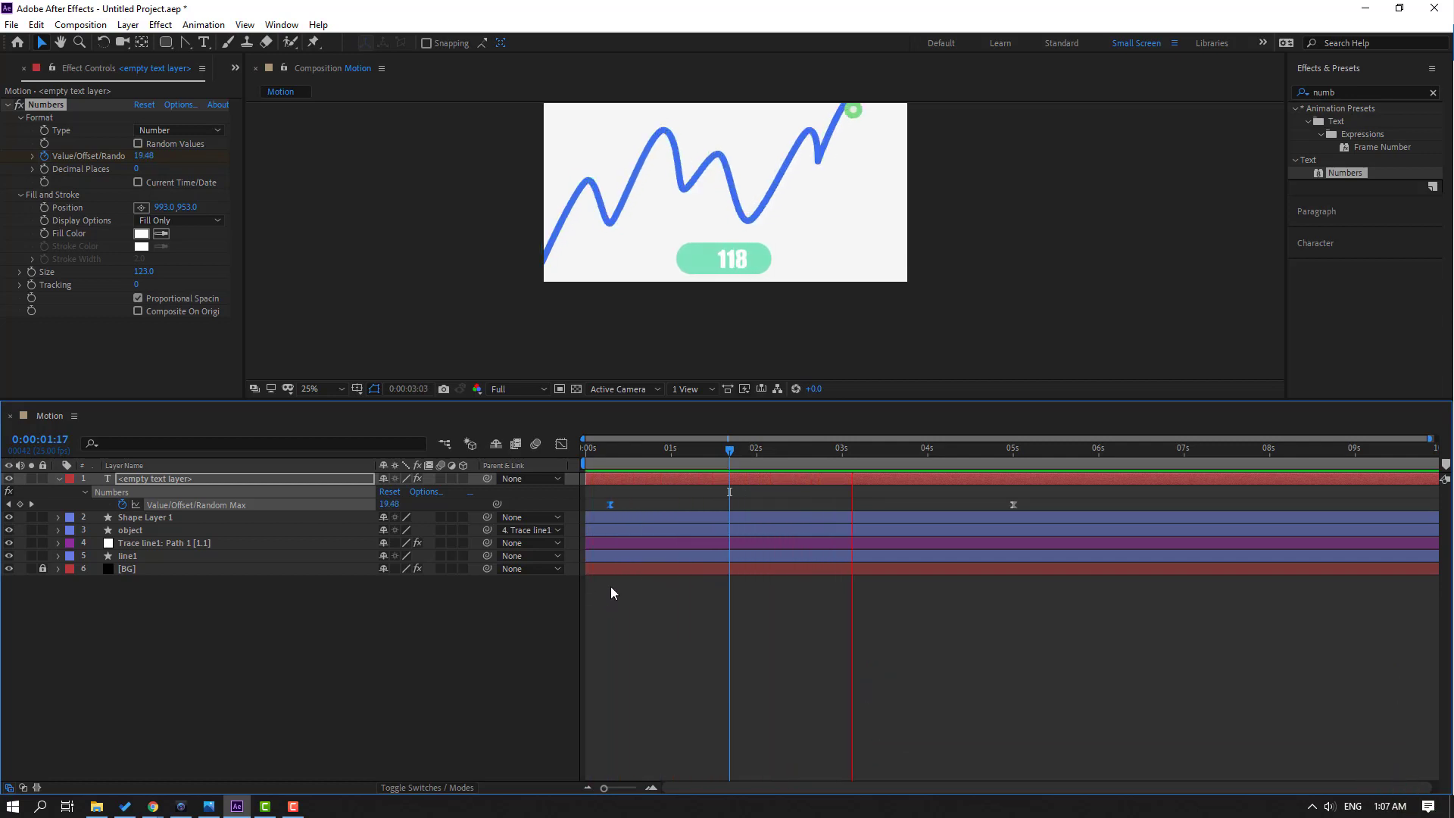
pyautogui.press('space')
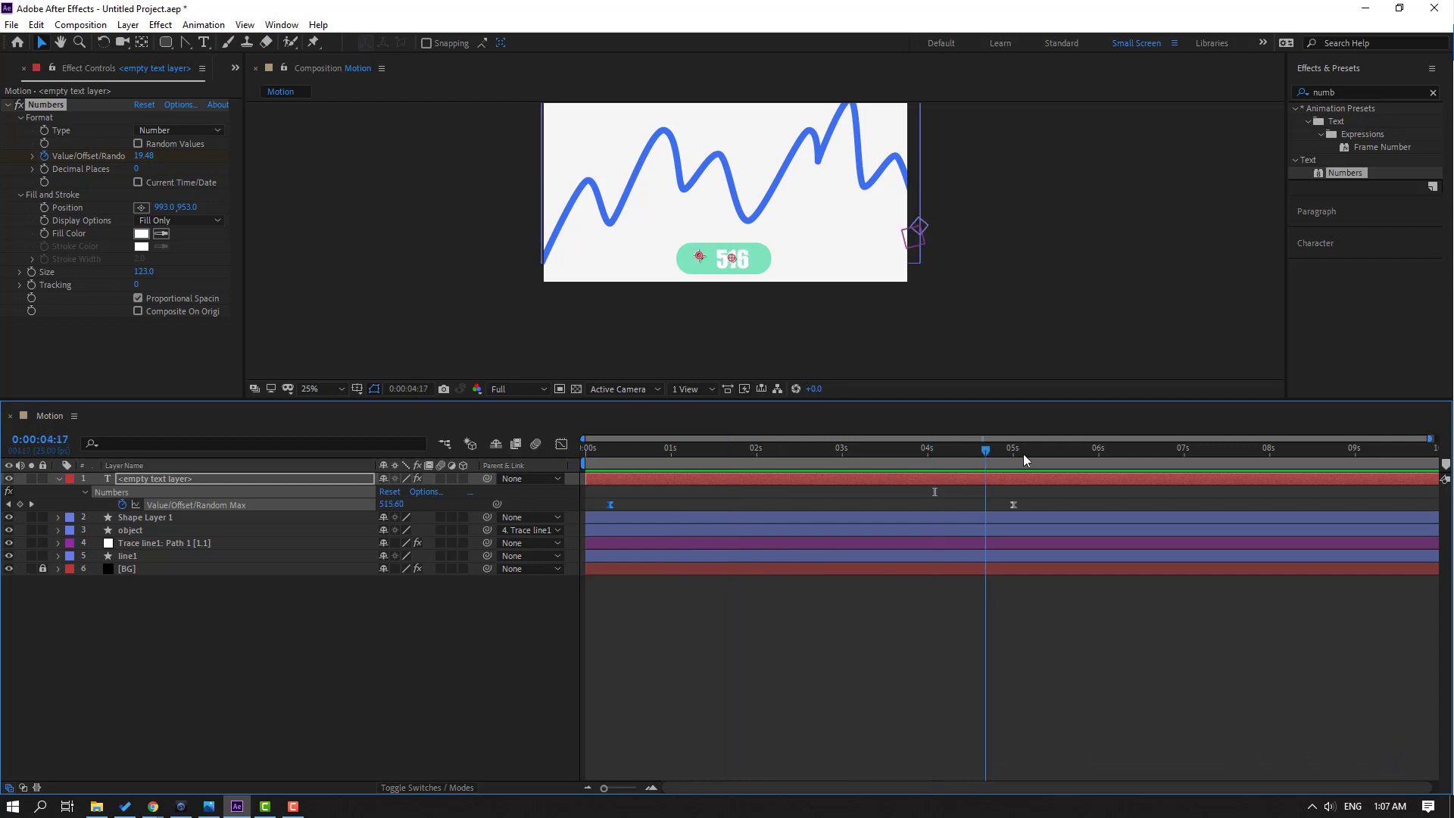
# Step: At 0:00:05:11, add a "+" text layer on the mint rectangle, left of the counter
pyautogui.moveTo(1027, 452)
pyautogui.mouseDown()
pyautogui.moveTo(1010, 454)
pyautogui.moveTo(1050, 456)
pyautogui.mouseUp()
pyautogui.click(515, 620)
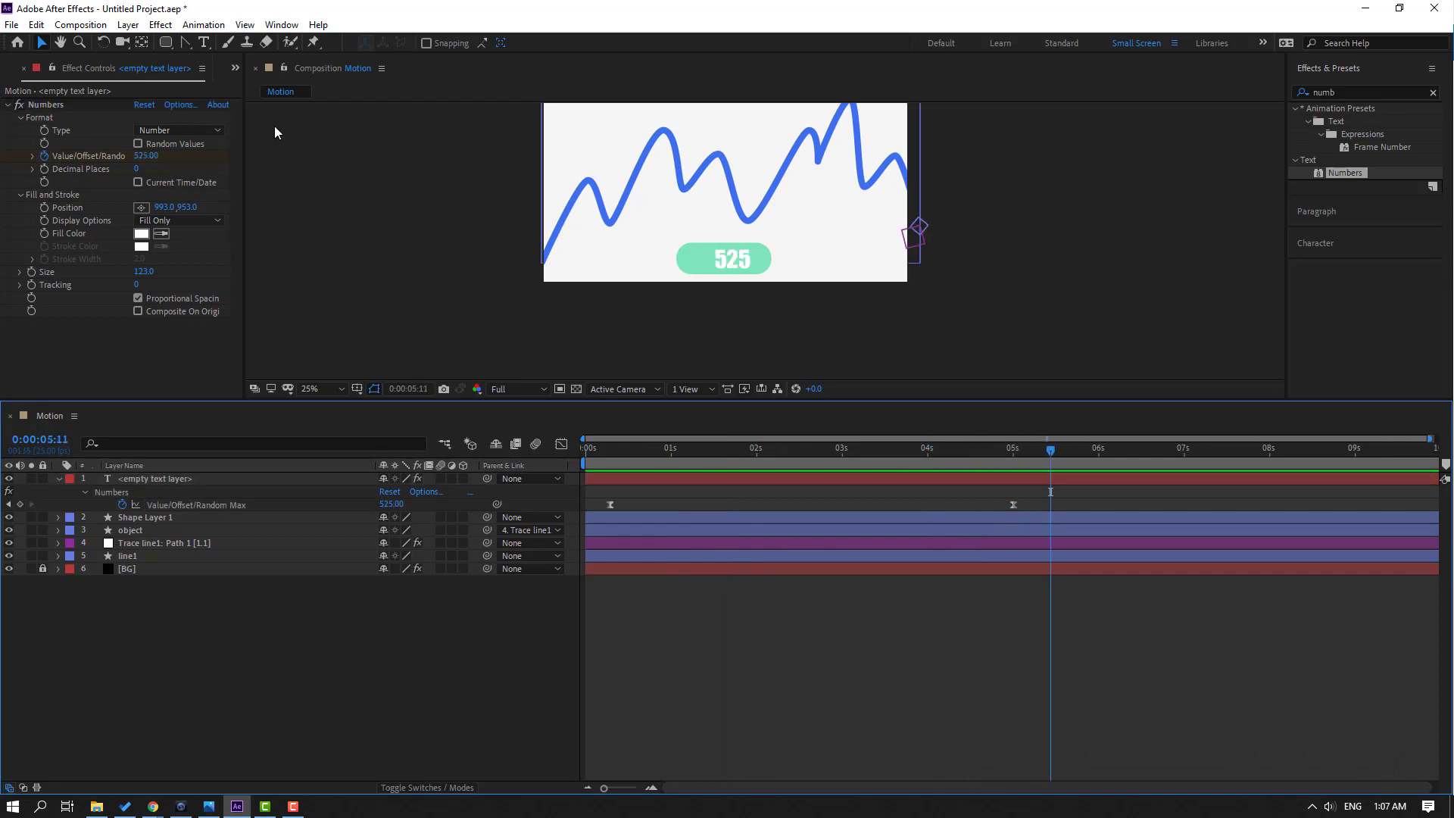
pyautogui.click(205, 43)
pyautogui.scroll(4, 650, 274)
pyautogui.moveTo(452, 329); pyautogui.dragTo(607, 263)
pyautogui.click(604, 245)
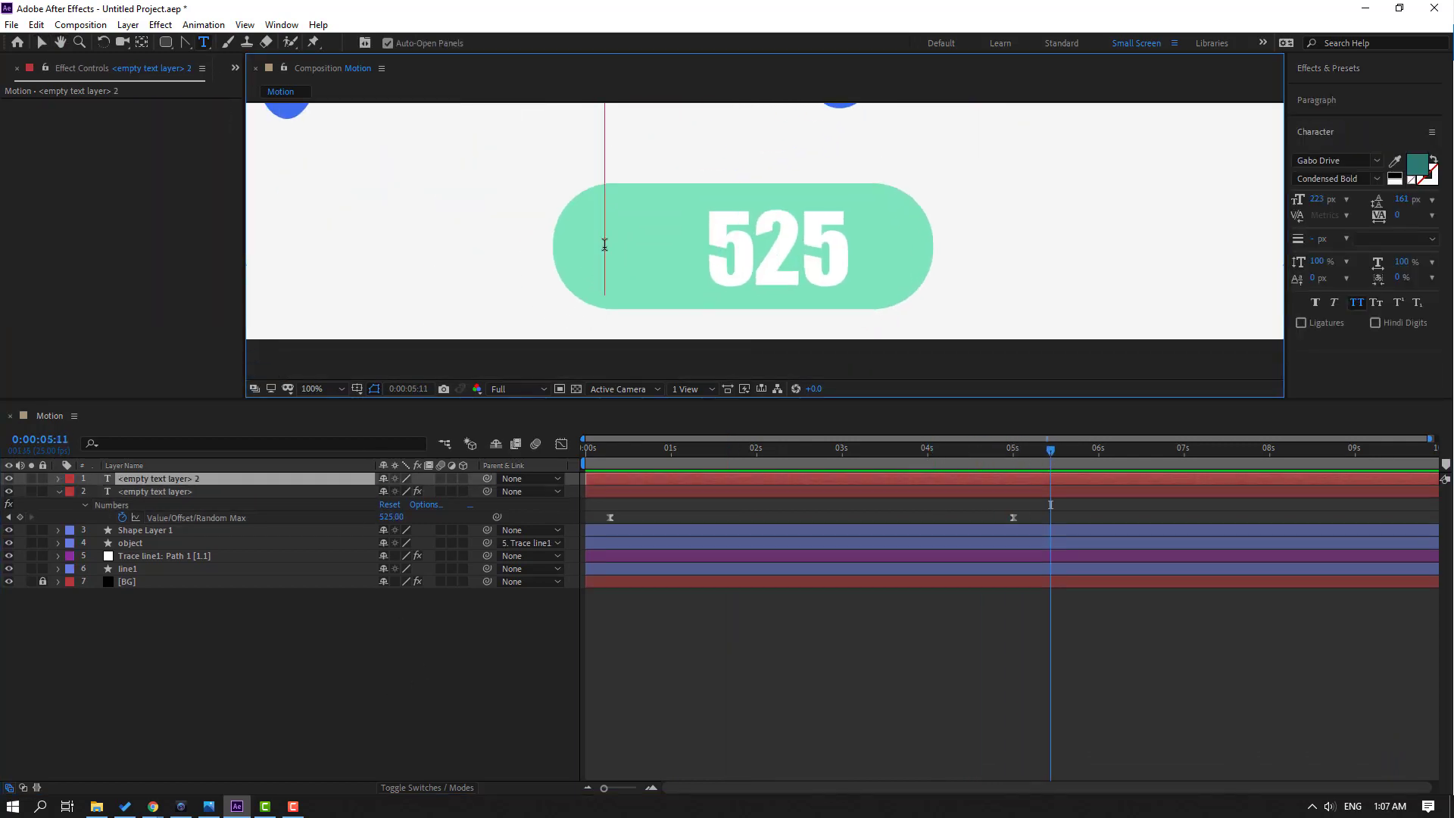
pyautogui.write('+')
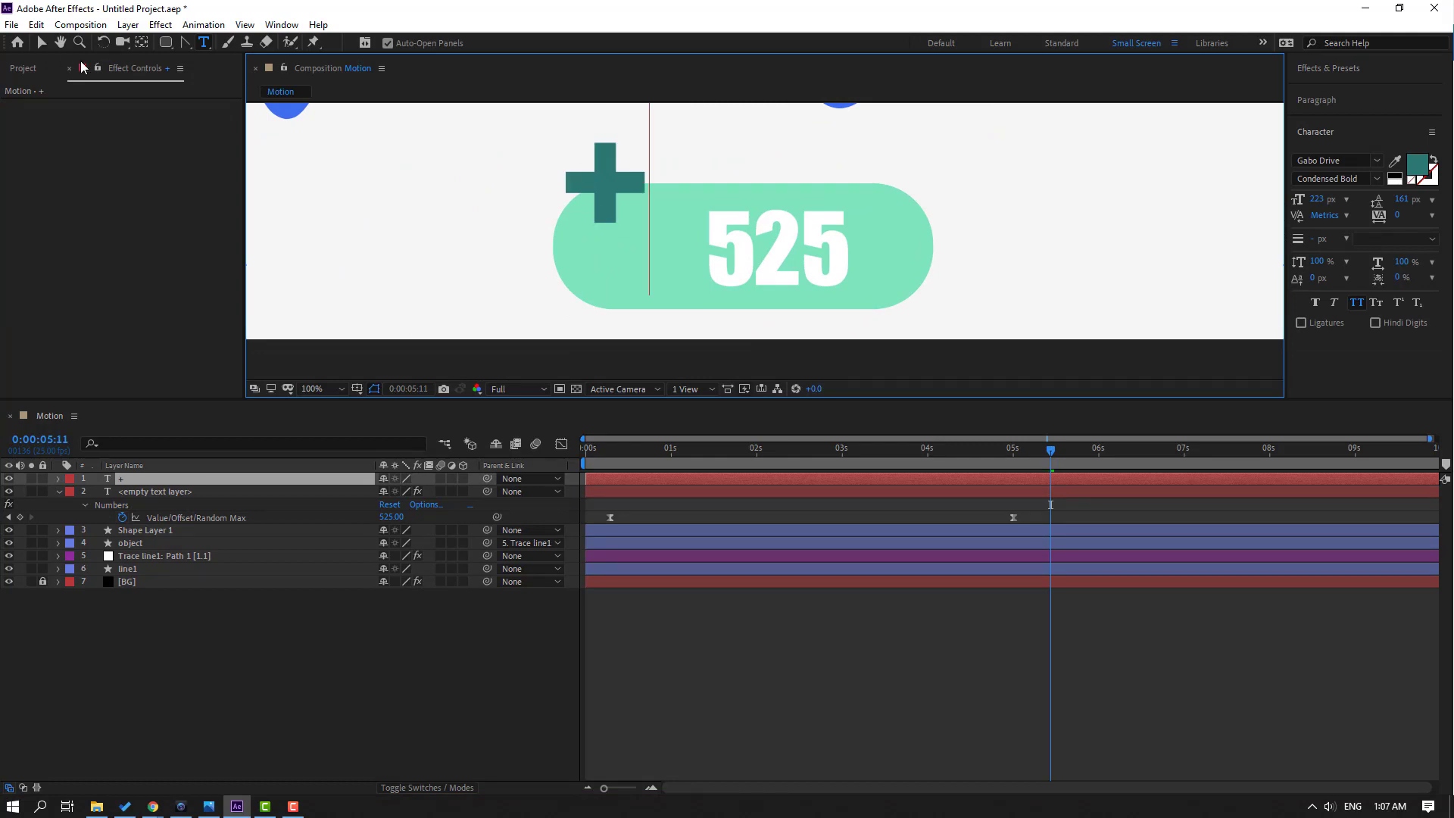
# Step: Recolour the "+" text from dark teal to bright yellow
pyautogui.click(42, 43)
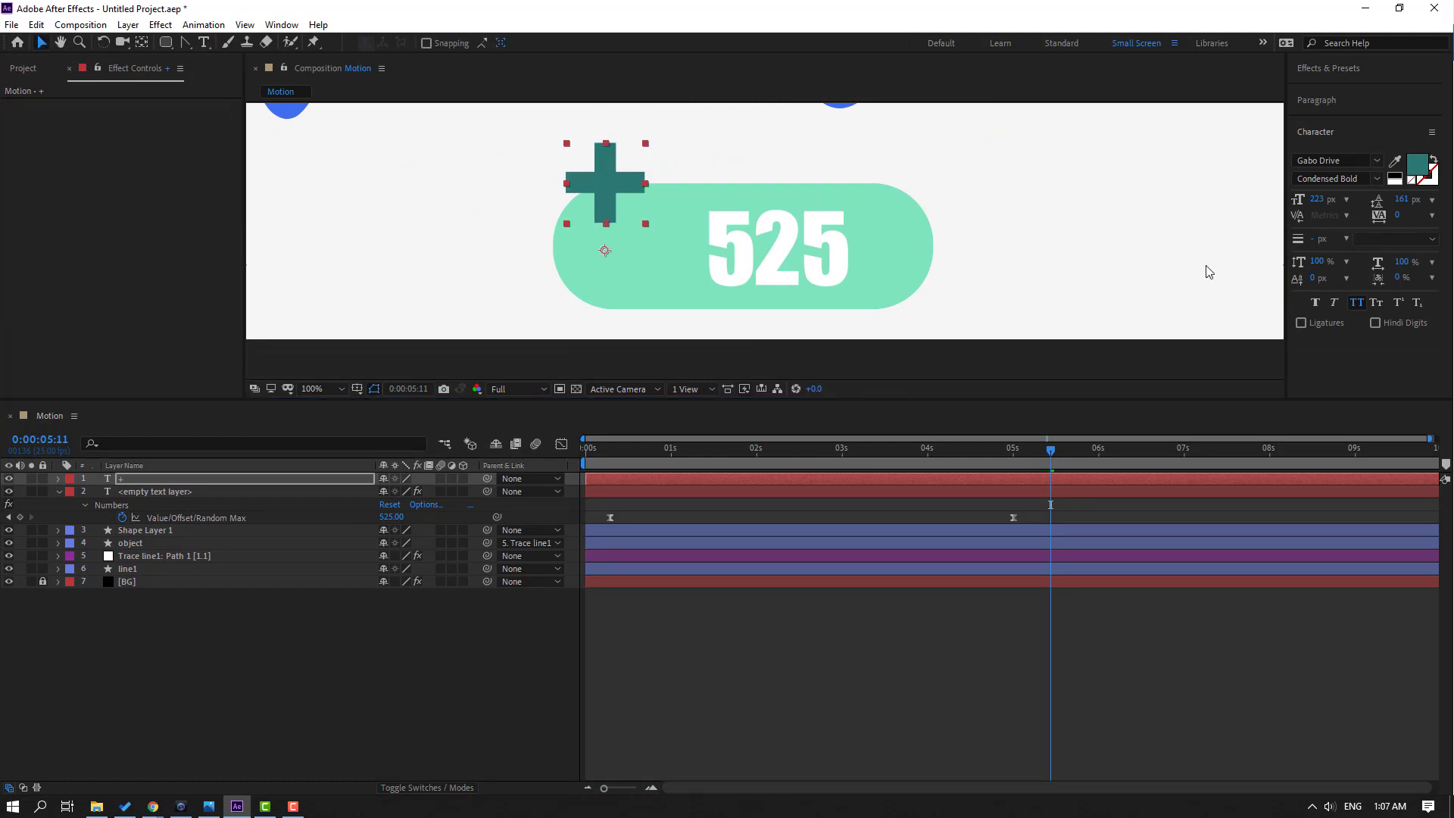
pyautogui.click(1377, 186)
pyautogui.click(1417, 165)
pyautogui.click(1041, 713)
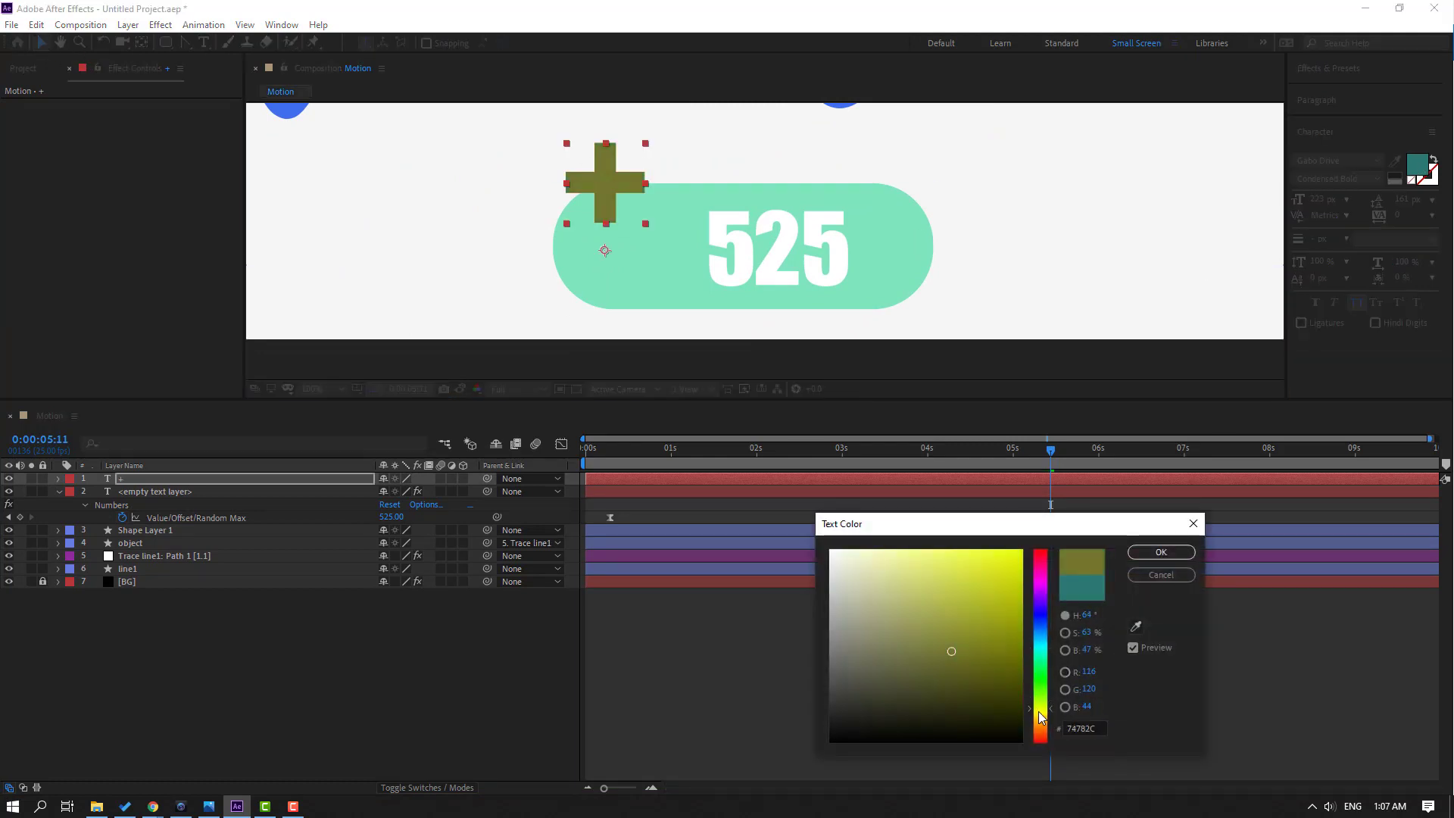
pyautogui.click(986, 554)
pyautogui.moveTo(985, 553); pyautogui.dragTo(978, 548)
pyautogui.click(1161, 553)
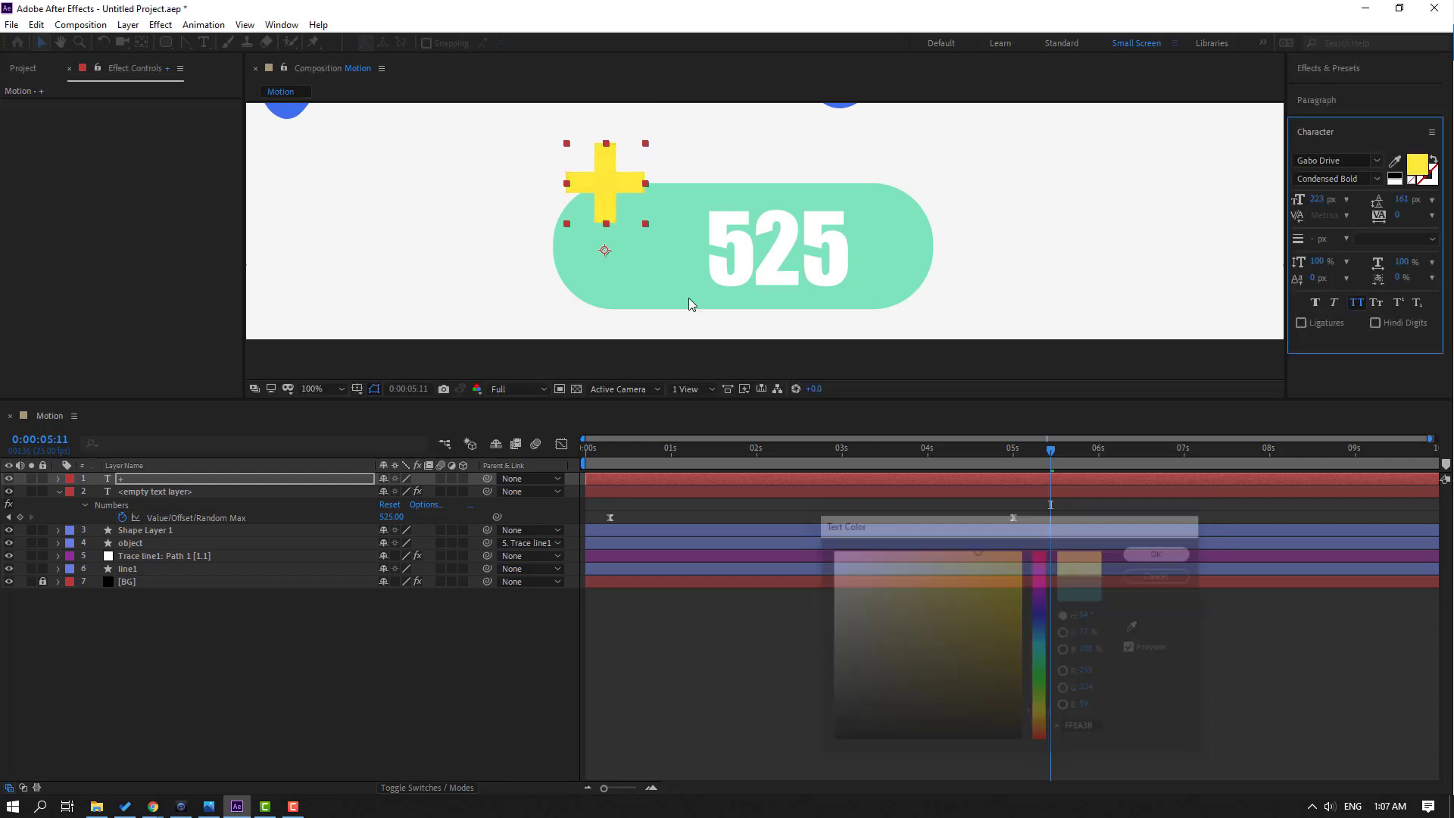
# Step: Centre the plus sign's anchor point and move the sign fully inside the mint rectangle, left of the counter
pyautogui.click(141, 42)
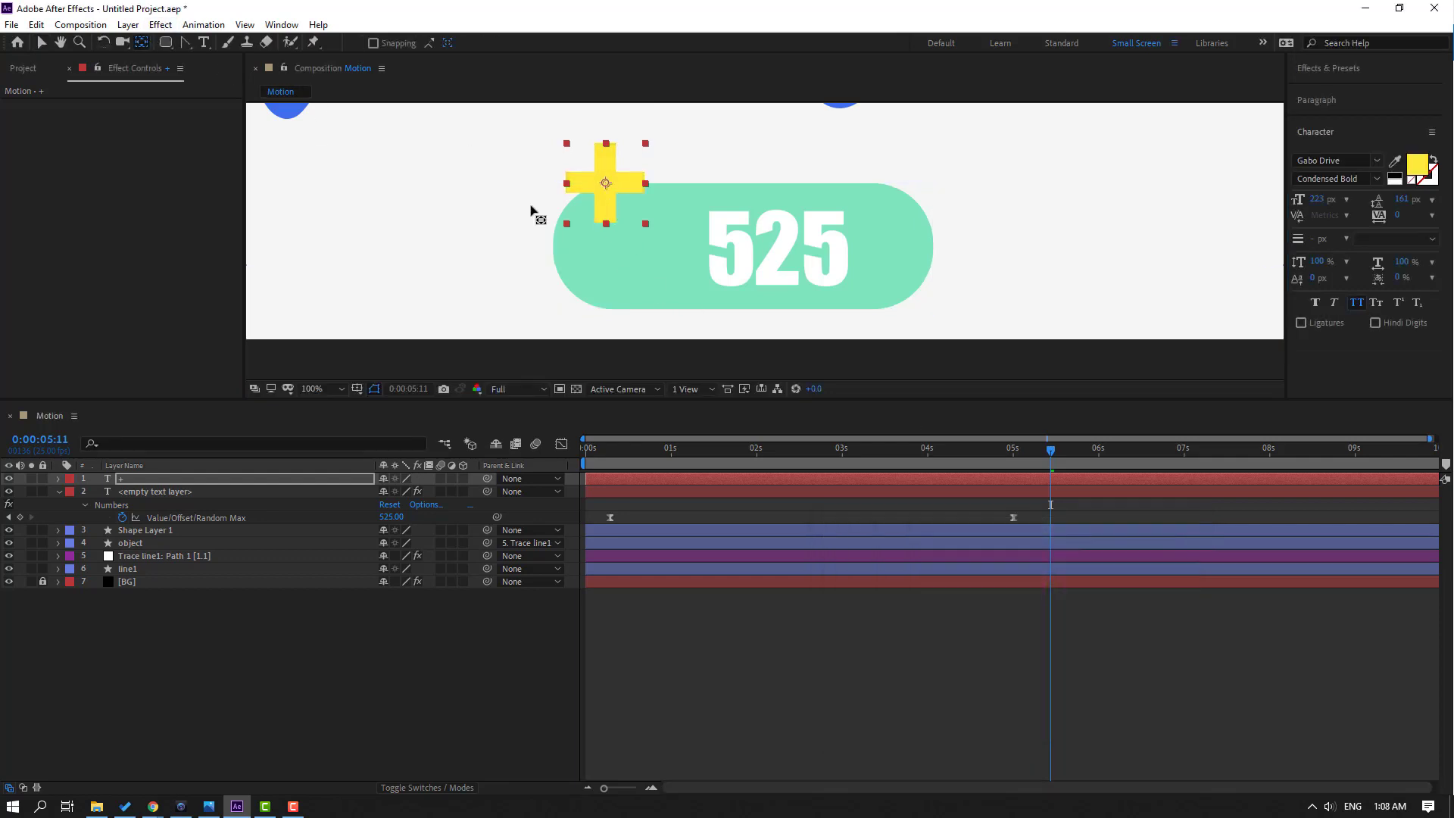
pyautogui.press('v')
pyautogui.moveTo(604, 250); pyautogui.dragTo(635, 241)
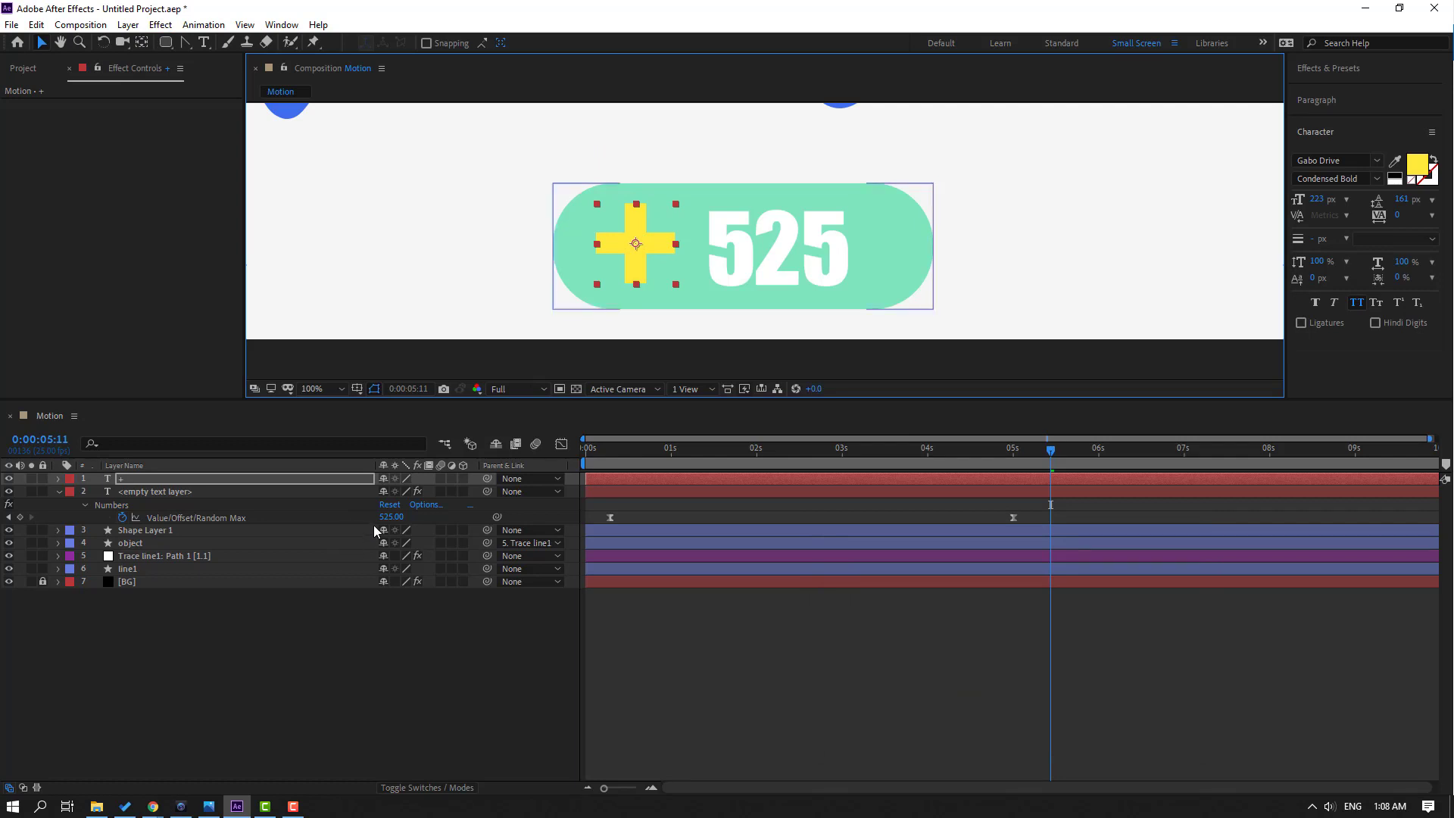
# Step: Scale the plus sign to 65% and shift it closer to the counter
pyautogui.press('s')
pyautogui.moveTo(400, 491); pyautogui.dragTo(371, 493)
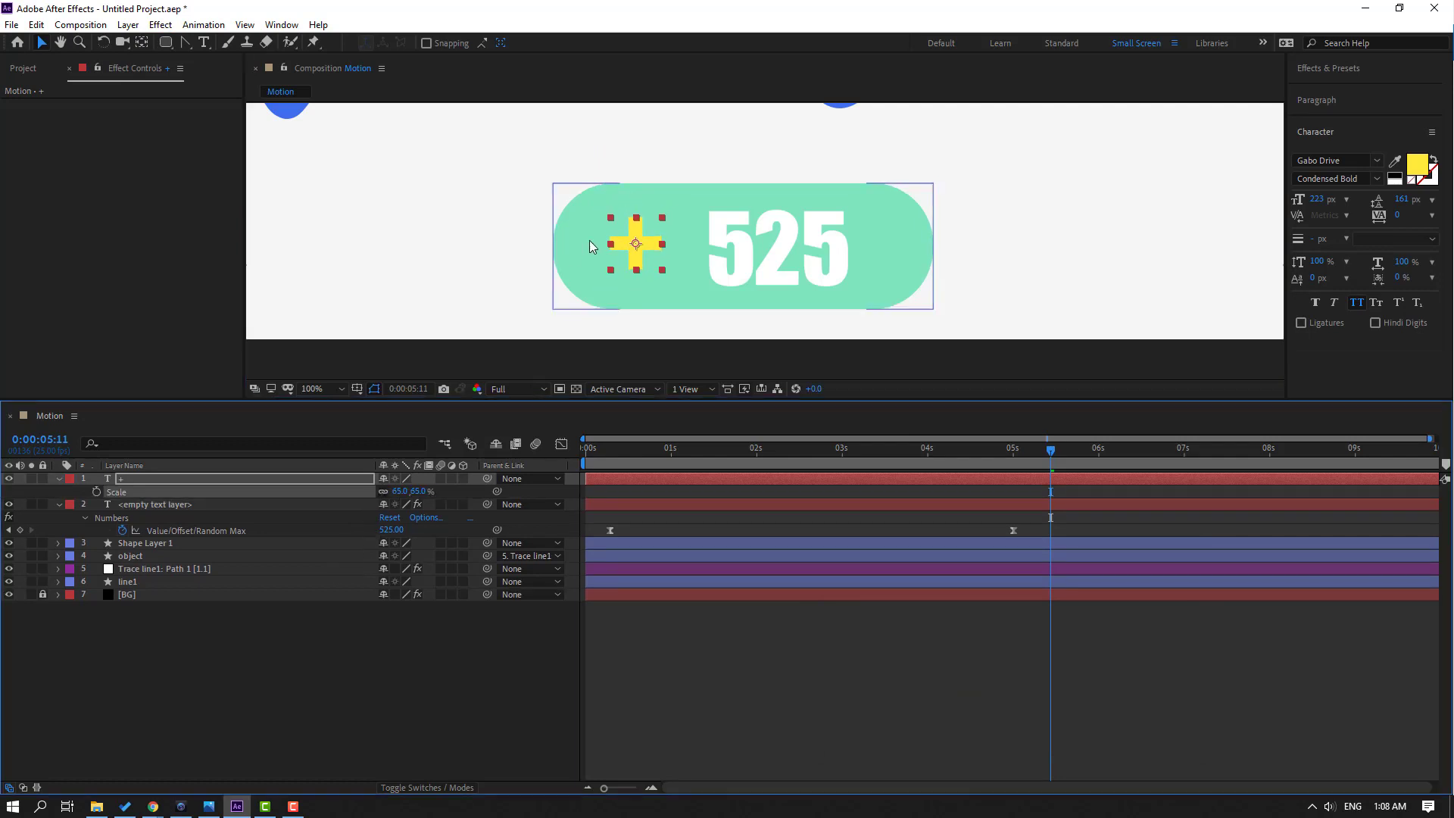
pyautogui.moveTo(636, 243); pyautogui.dragTo(653, 246)
pyautogui.click(877, 692)
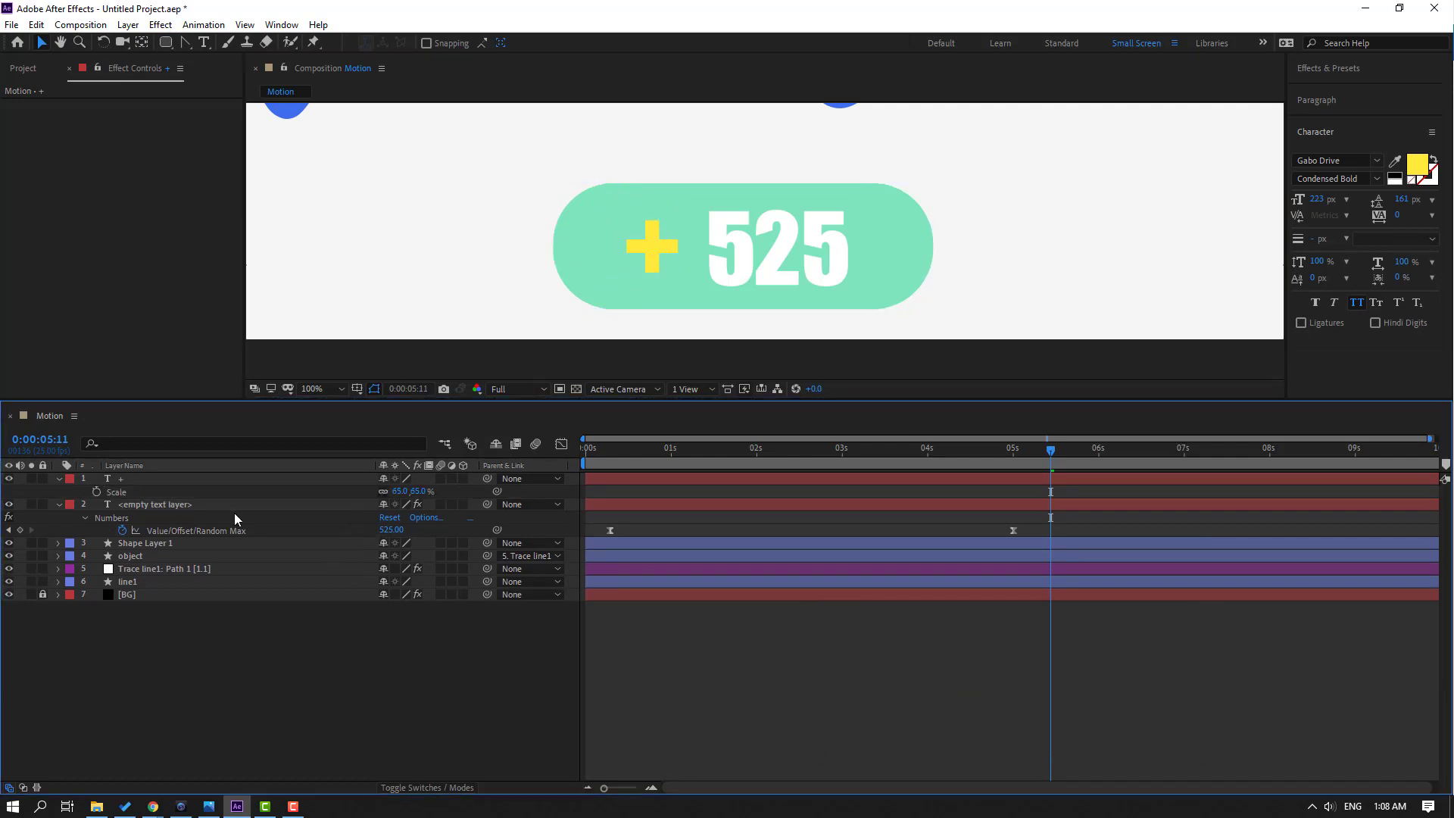
# Step: At 0:00:00:00, set a 0% Opacity keyframe on both the plus sign and counter layers
pyautogui.click(59, 478)
pyautogui.click(59, 491)
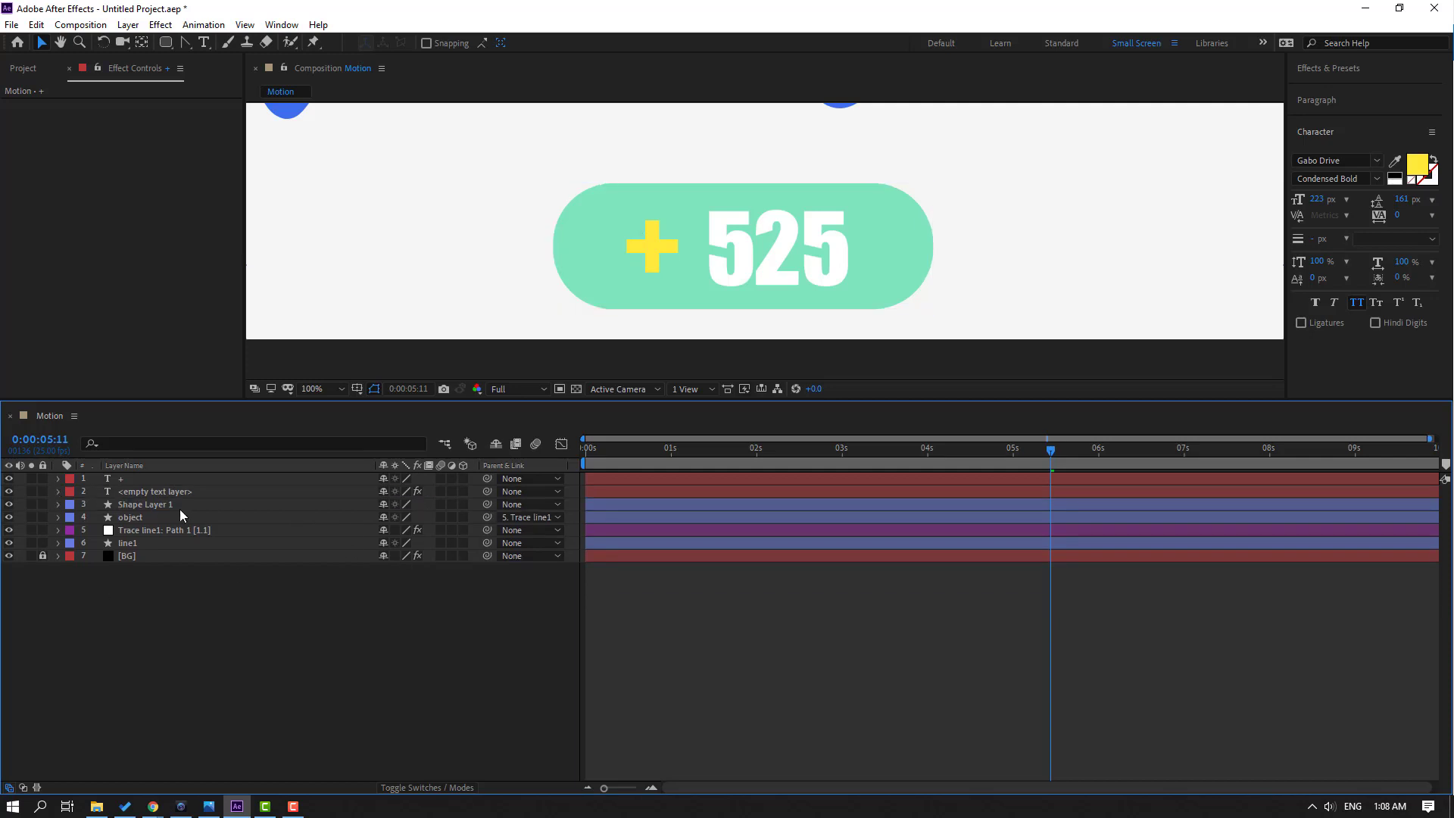
pyautogui.click(135, 492)
pyautogui.keyDown('ctrl'); pyautogui.click(121, 479); pyautogui.keyUp('ctrl')
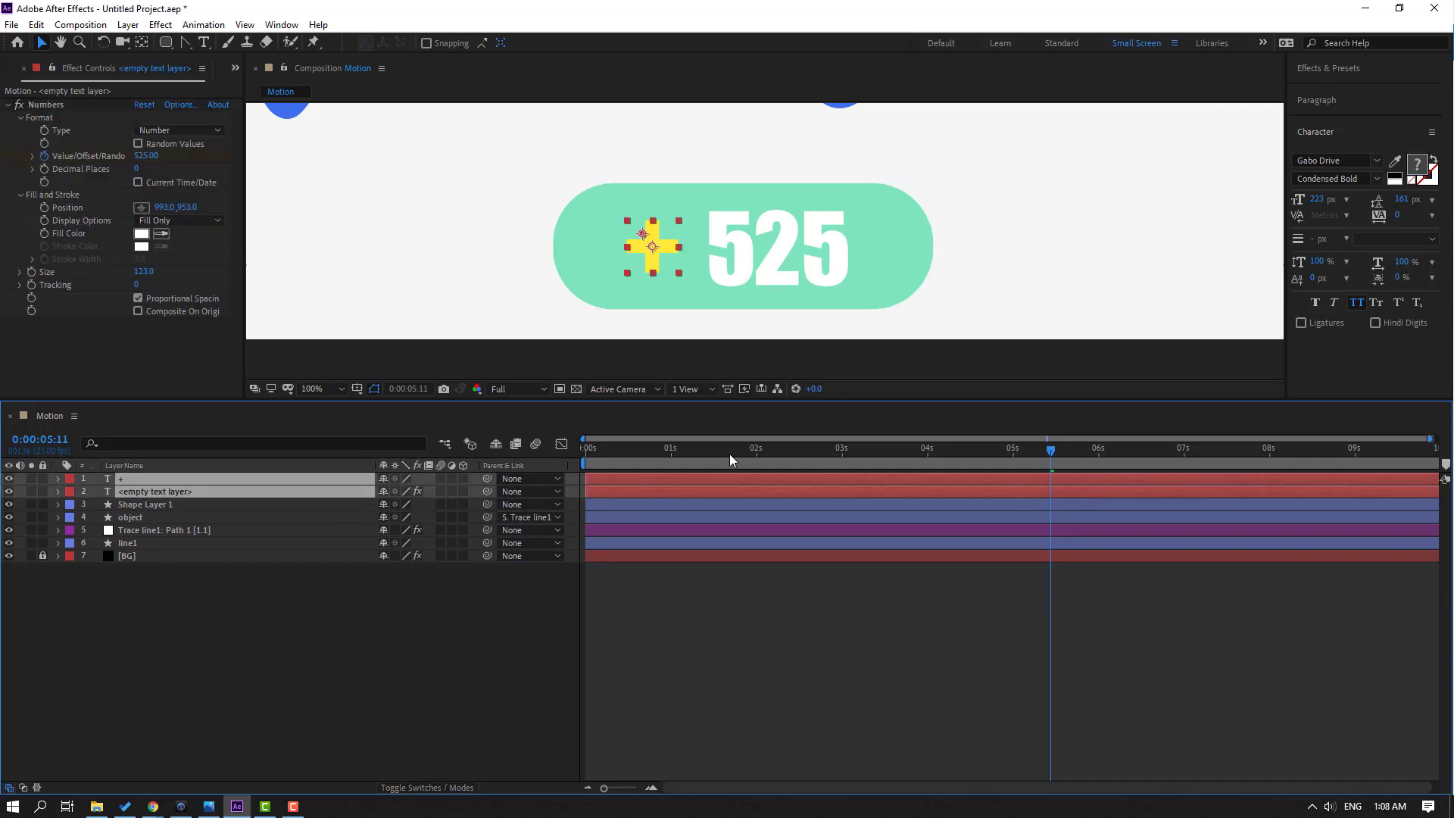
pyautogui.moveTo(729, 452); pyautogui.dragTo(586, 464)
pyautogui.press('t')
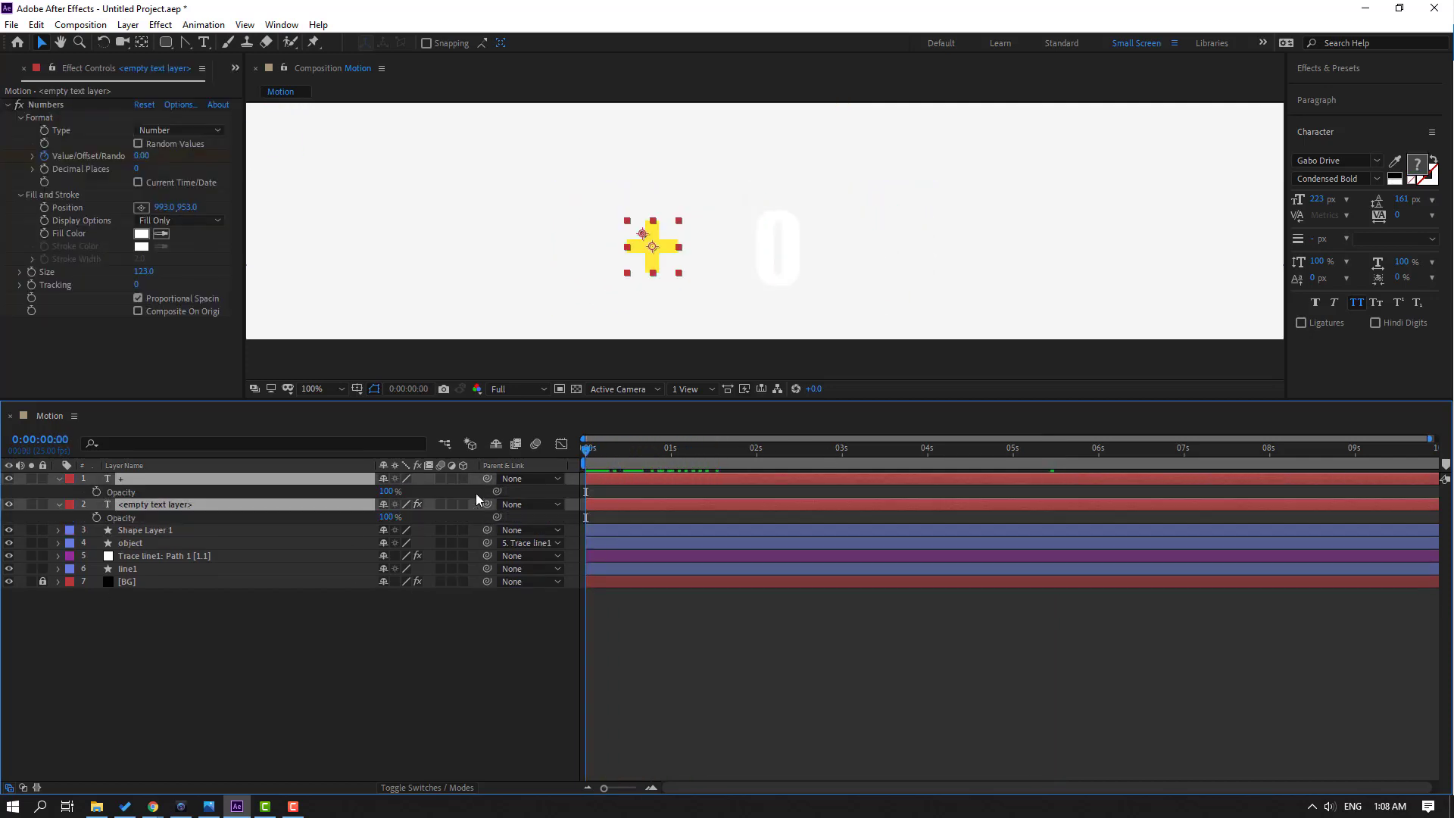
pyautogui.moveTo(387, 492); pyautogui.dragTo(303, 496)
pyautogui.click(107, 491)
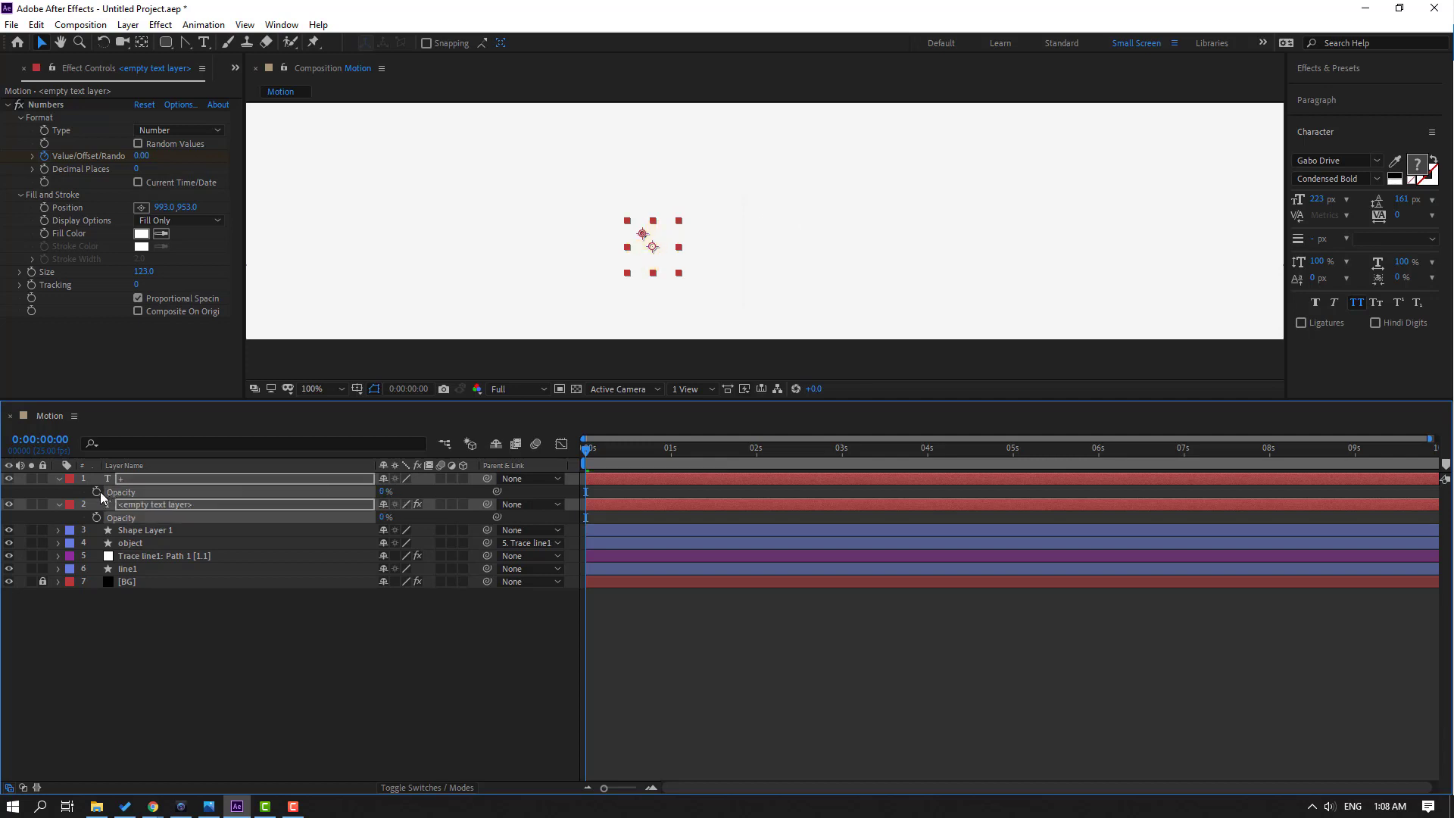
# Step: At 0:00:00:23, set both text layers' Opacity to 100% and preview the fade-in
pyautogui.press('space')
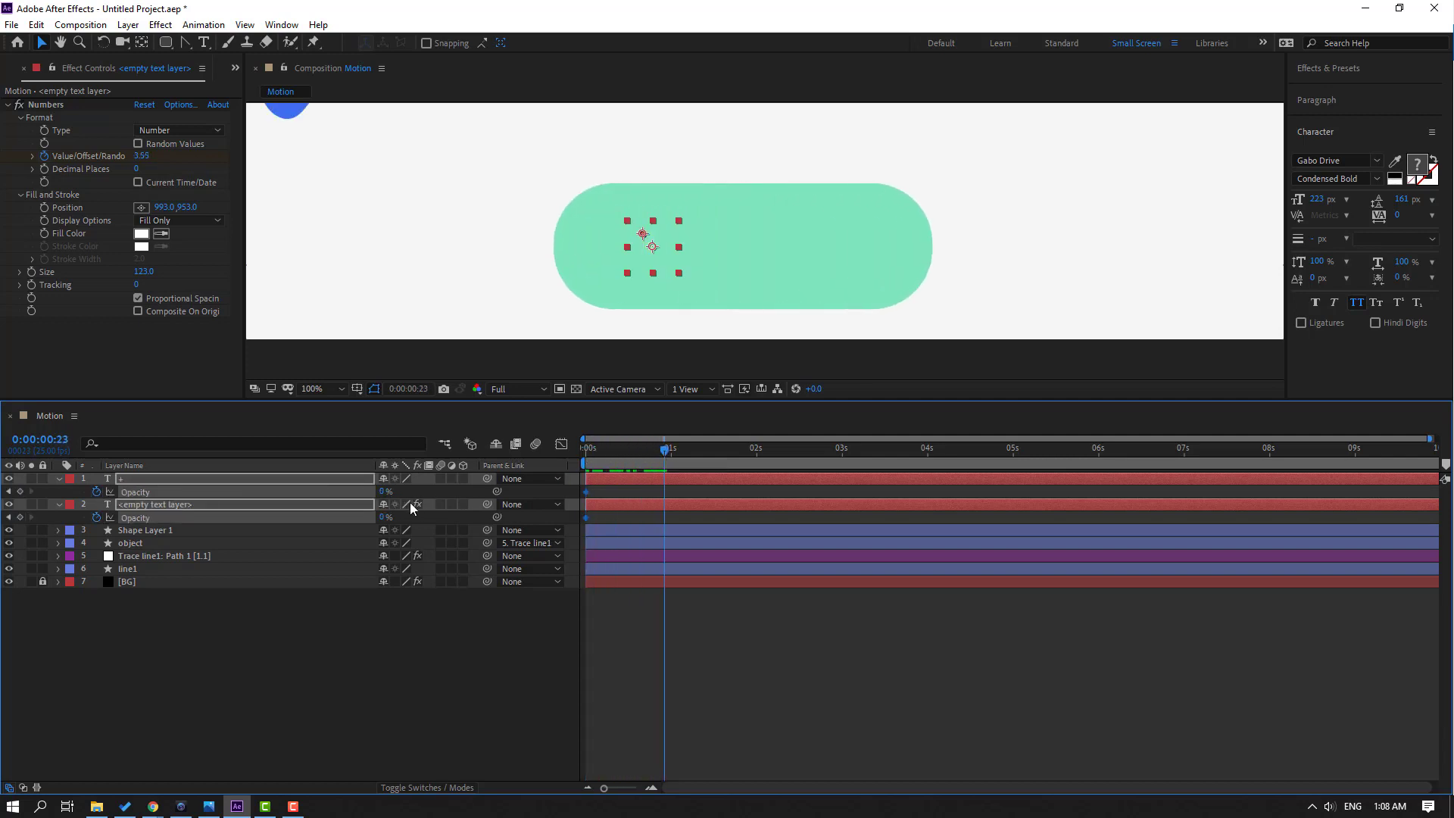
pyautogui.moveTo(380, 492); pyautogui.dragTo(604, 491)
pyautogui.press('space')
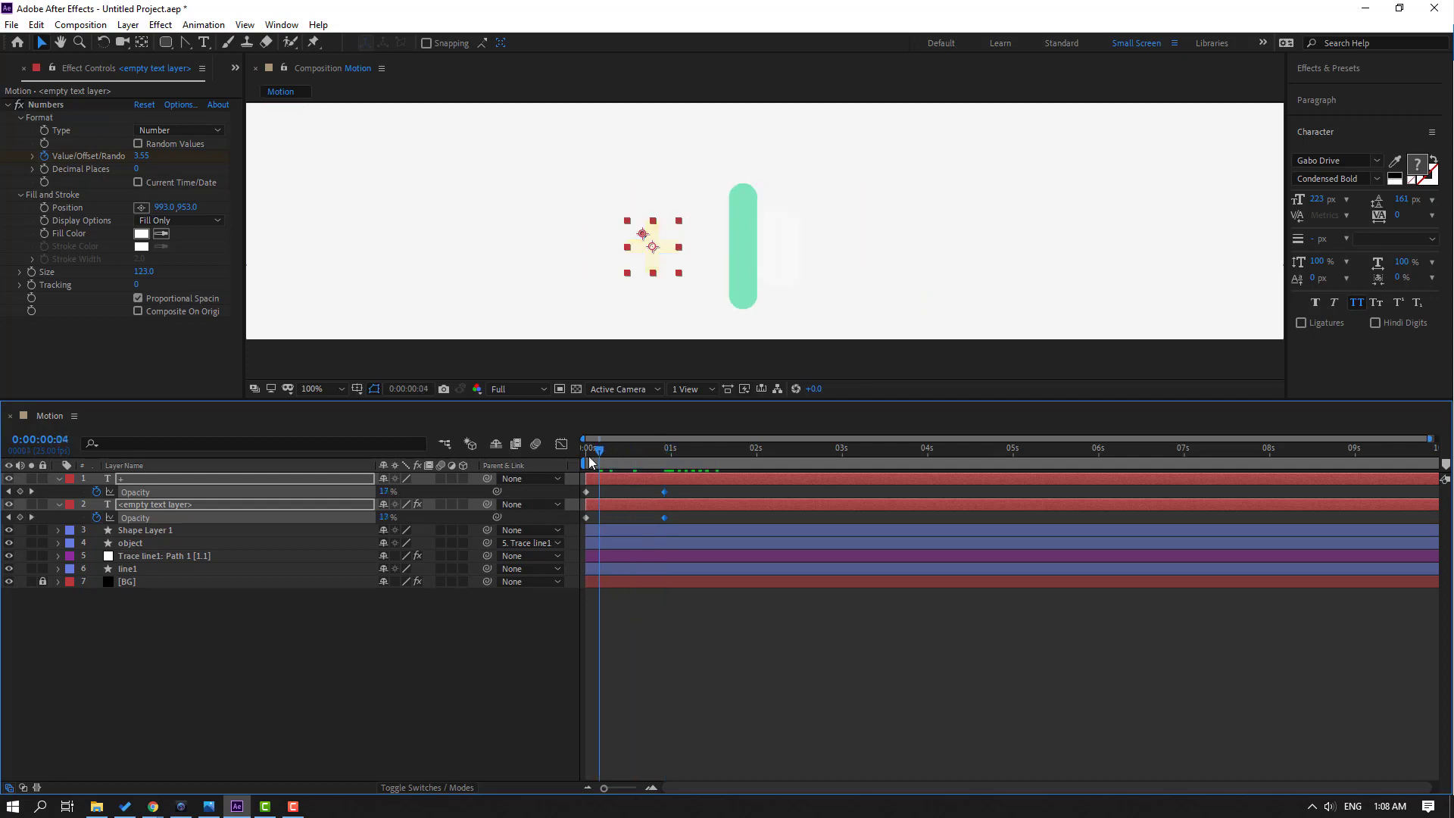
# Step: Shift both layers' Opacity keyframes to about 0:00:00:11 and 0:00:01:09, and preview the fade-in
pyautogui.moveTo(685, 500); pyautogui.dragTo(633, 521)
pyautogui.press('space')
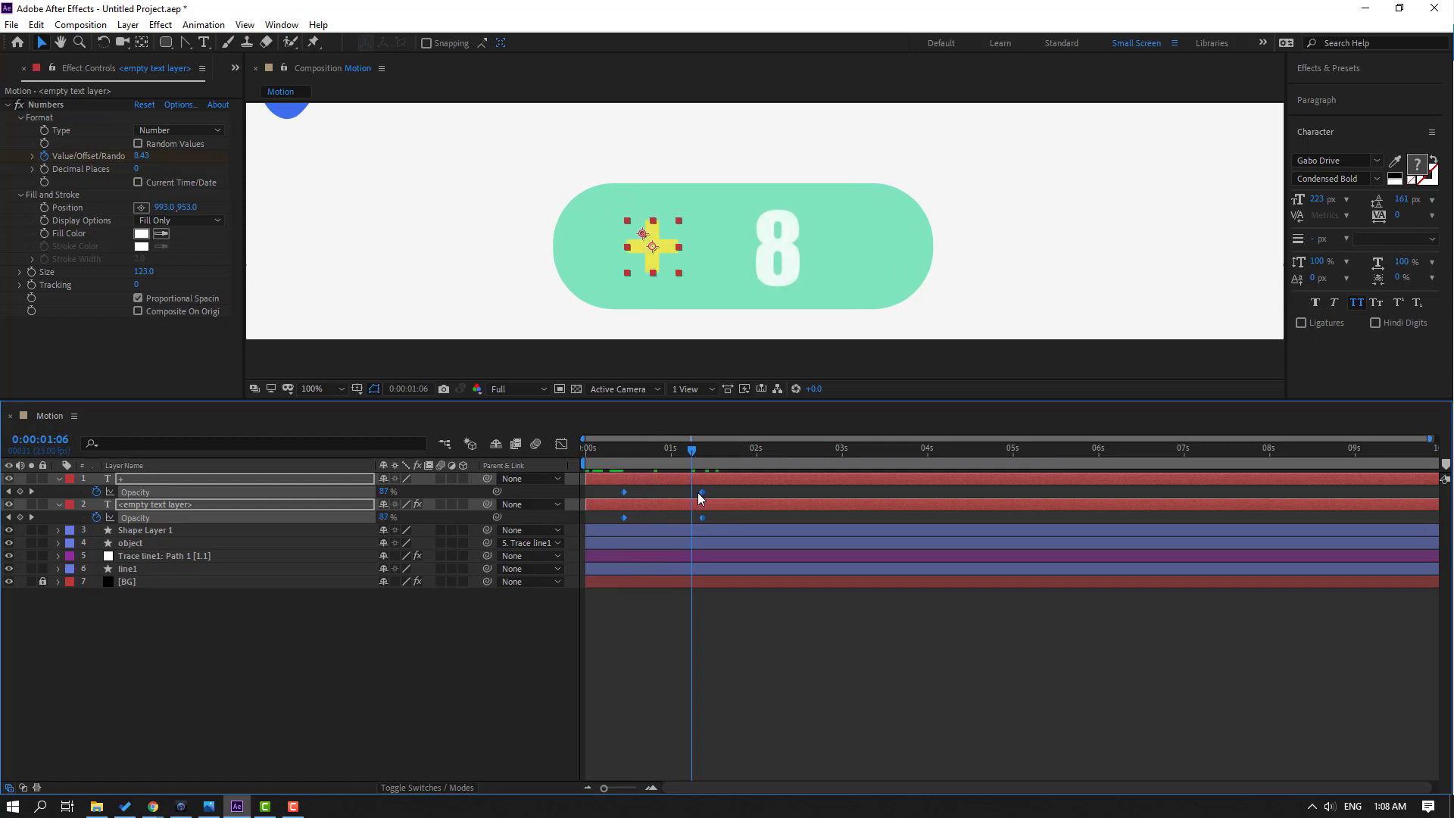
pyautogui.click(778, 638)
pyautogui.press('space')
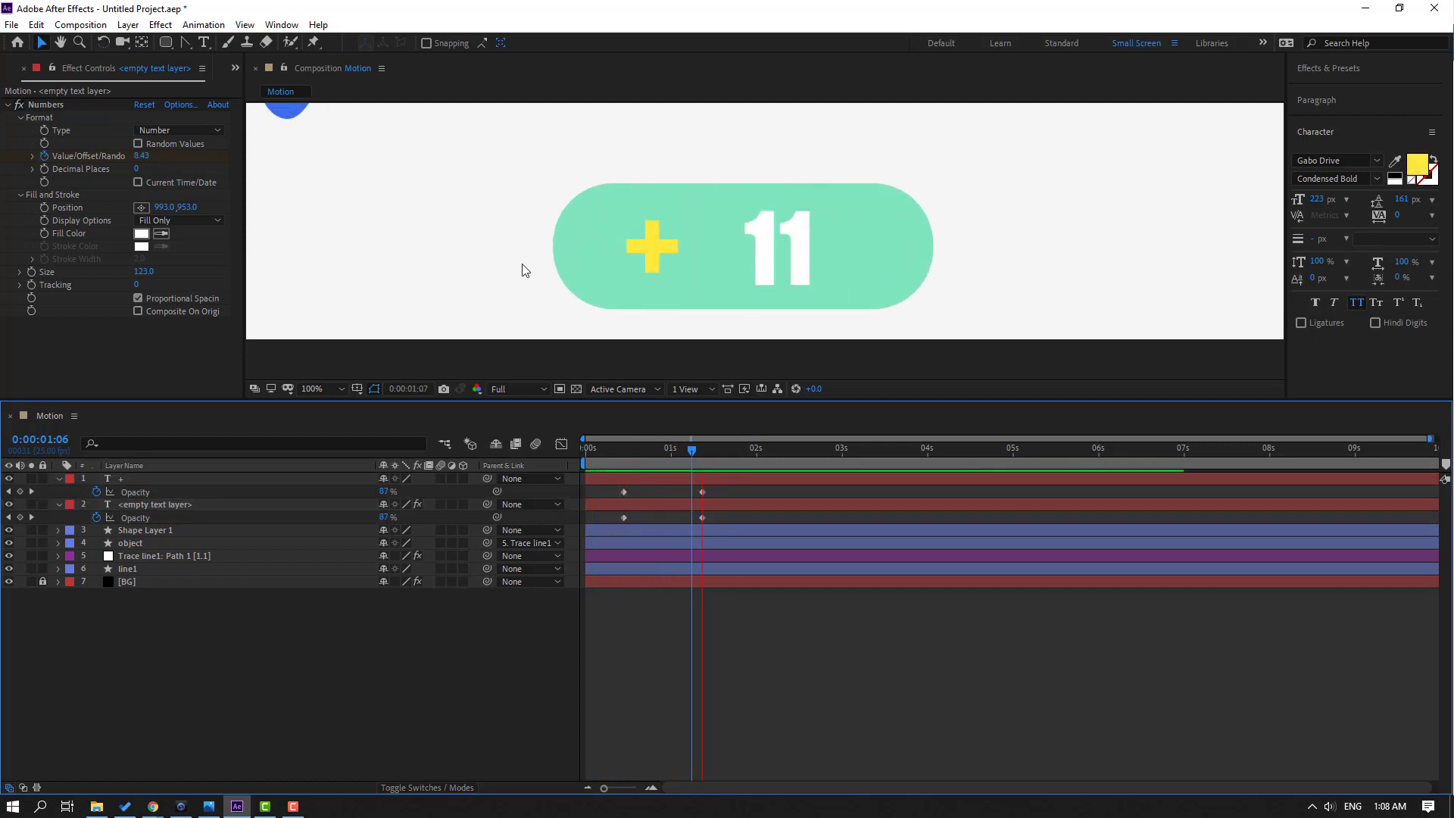
pyautogui.press(',')
pyautogui.press(',')
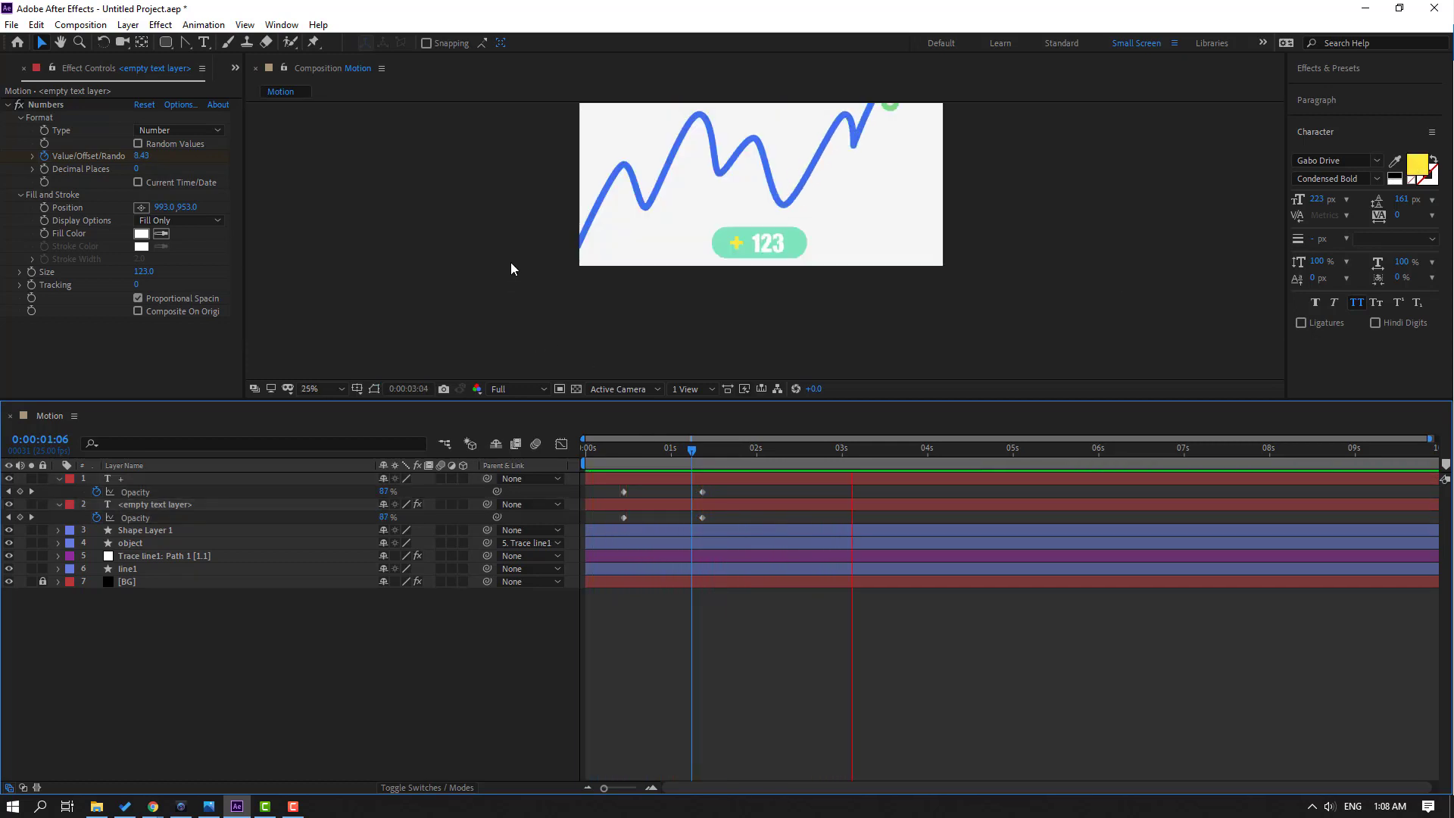
# Step: At 0:00:00:00, start keyframing the plus sign's Scale at 0%
pyautogui.moveTo(881, 468); pyautogui.dragTo(788, 469)
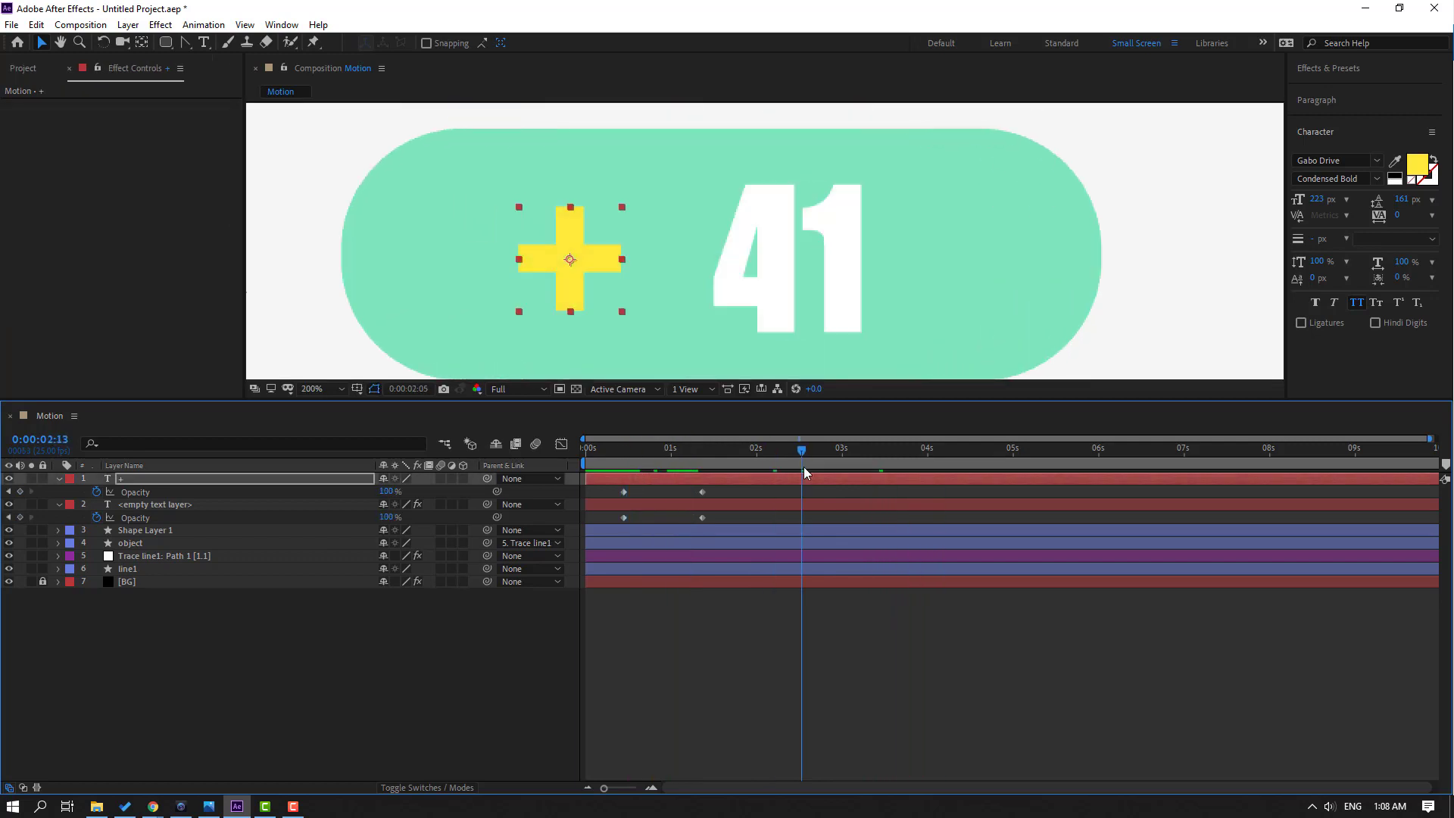
pyautogui.press('Return')
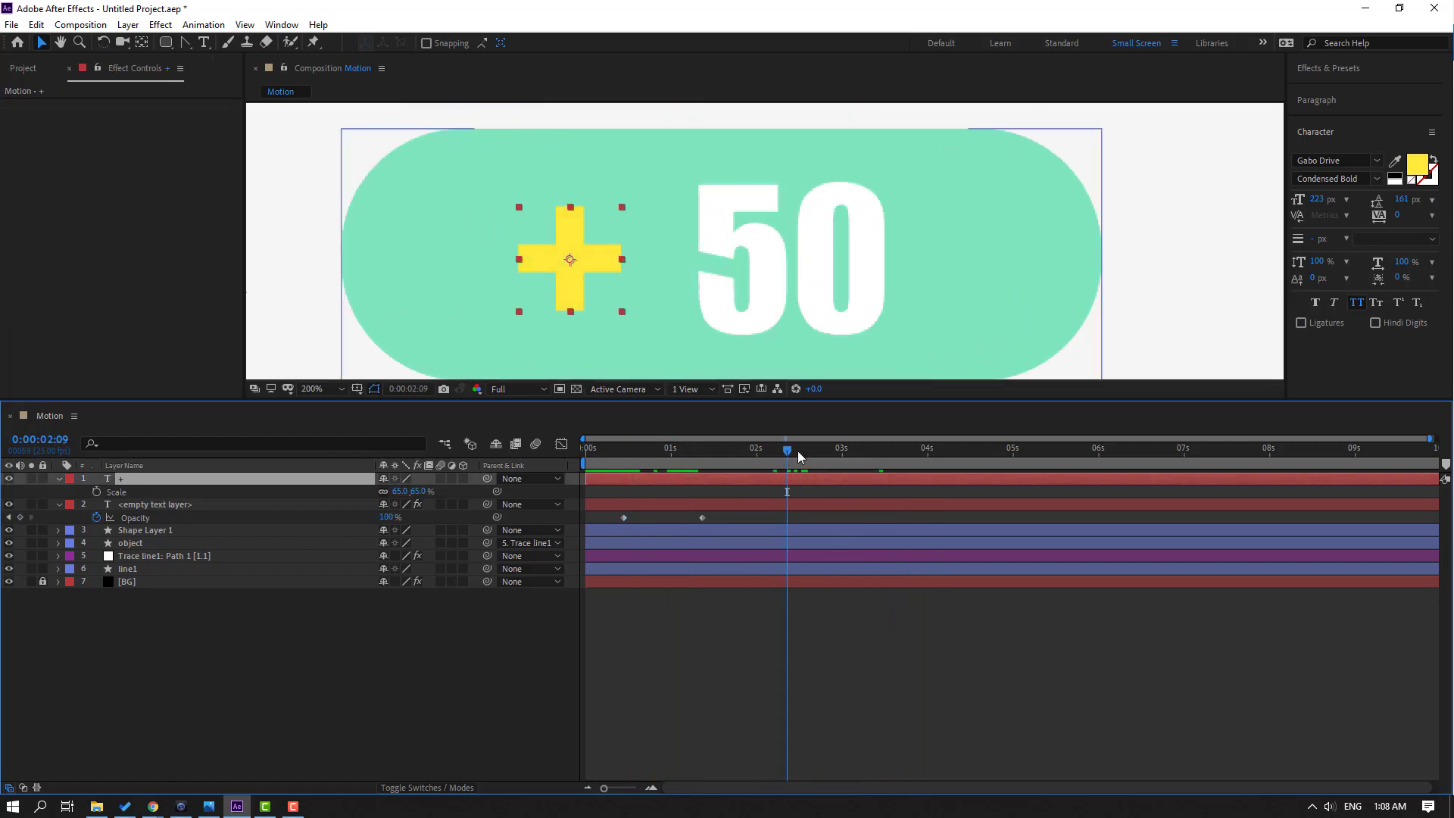
pyautogui.moveTo(694, 453); pyautogui.dragTo(515, 455)
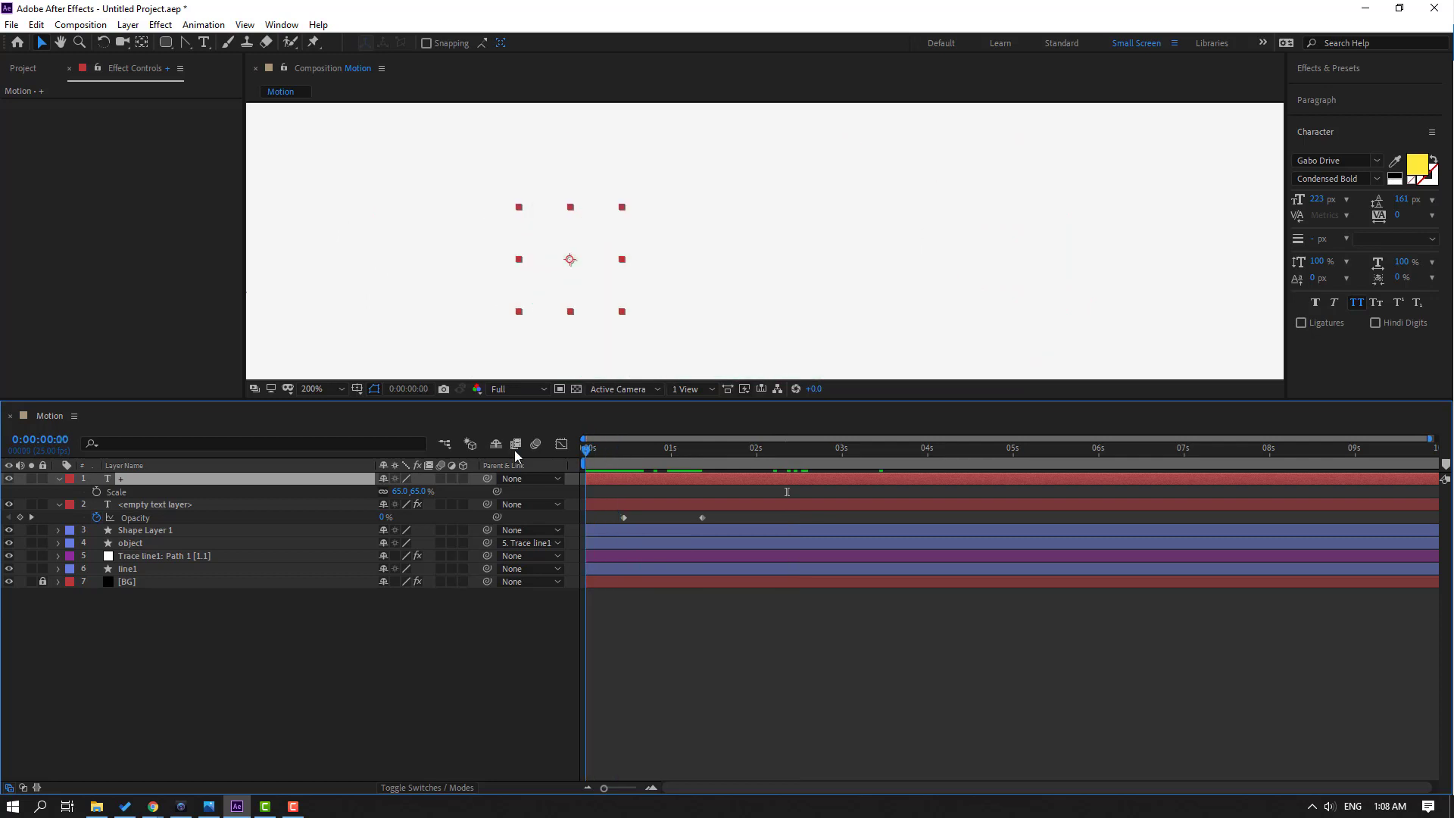
pyautogui.click(97, 492)
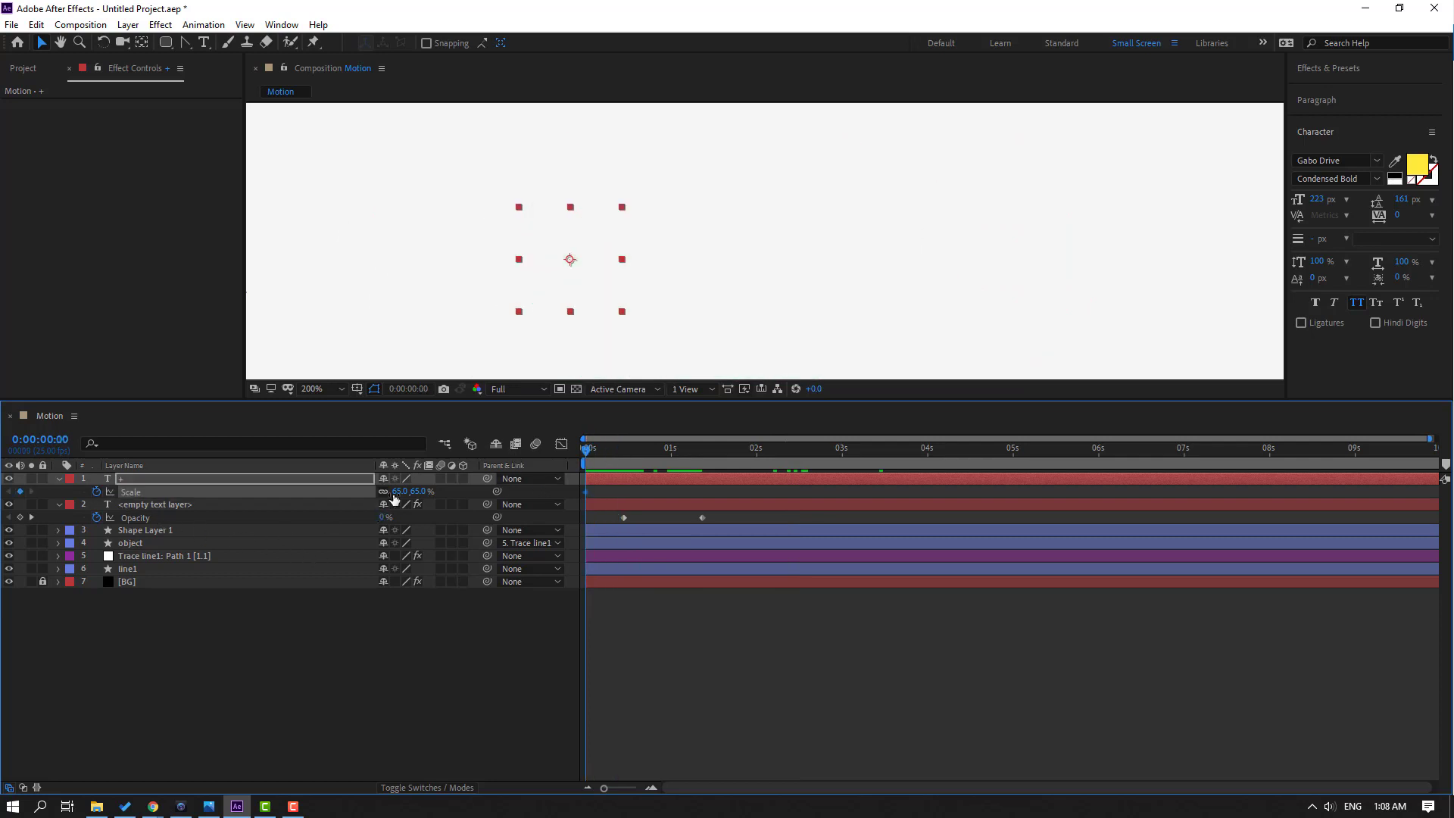
pyautogui.write('0')
pyautogui.press('Return')
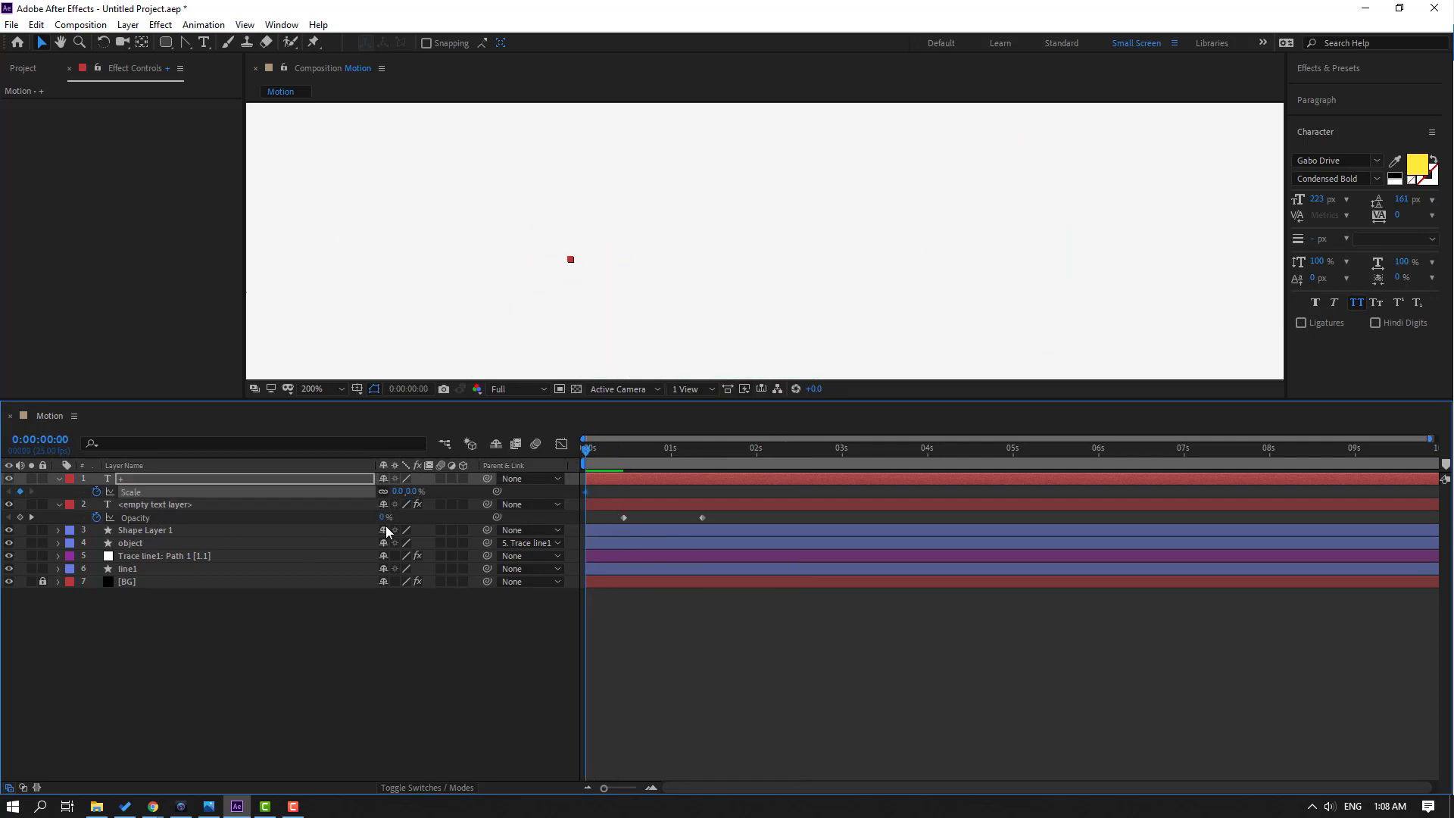
# Step: At 0:00:00:03, set the plus sign's Scale to 60%
pyautogui.press('pagedown')
pyautogui.press('pagedown')
pyautogui.press('pagedown')
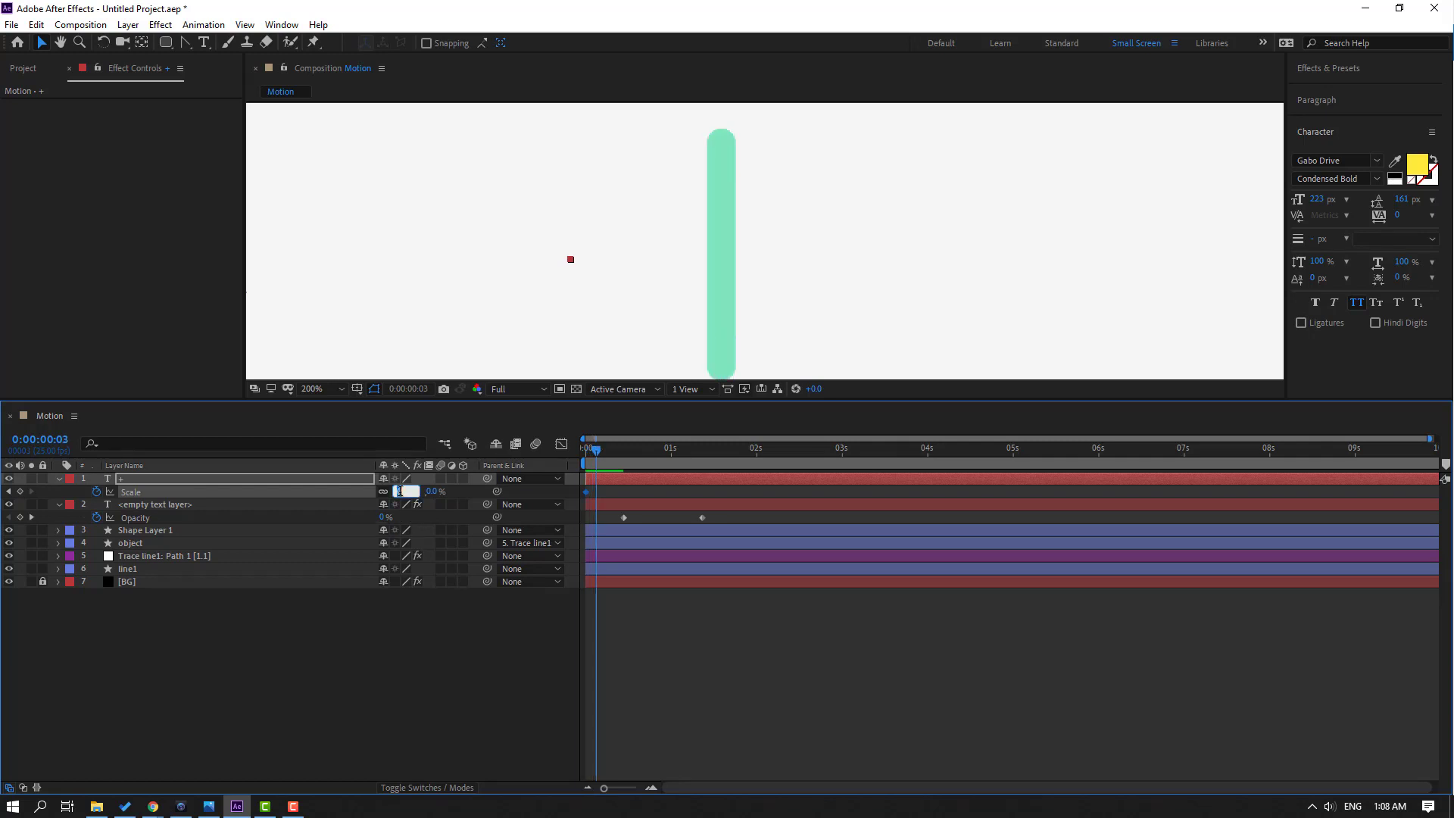
pyautogui.write('60')
pyautogui.press('Return')
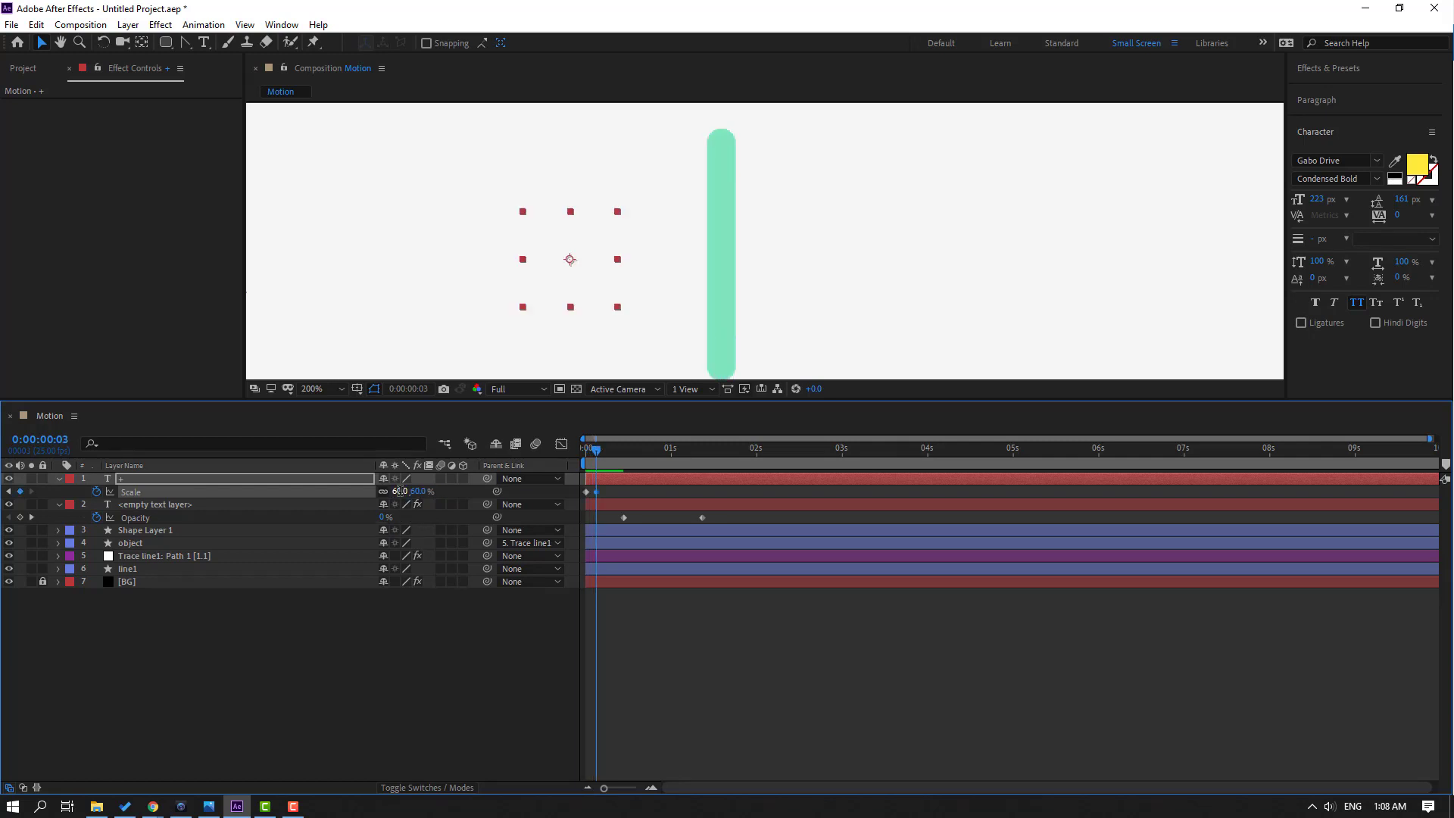
# Step: At 0:00:00:06, set the plus sign's Scale to 25%
pyautogui.press('pagedown')
pyautogui.press('pagedown')
pyautogui.press('pagedown')
pyautogui.click(397, 492)
pyautogui.write('2')
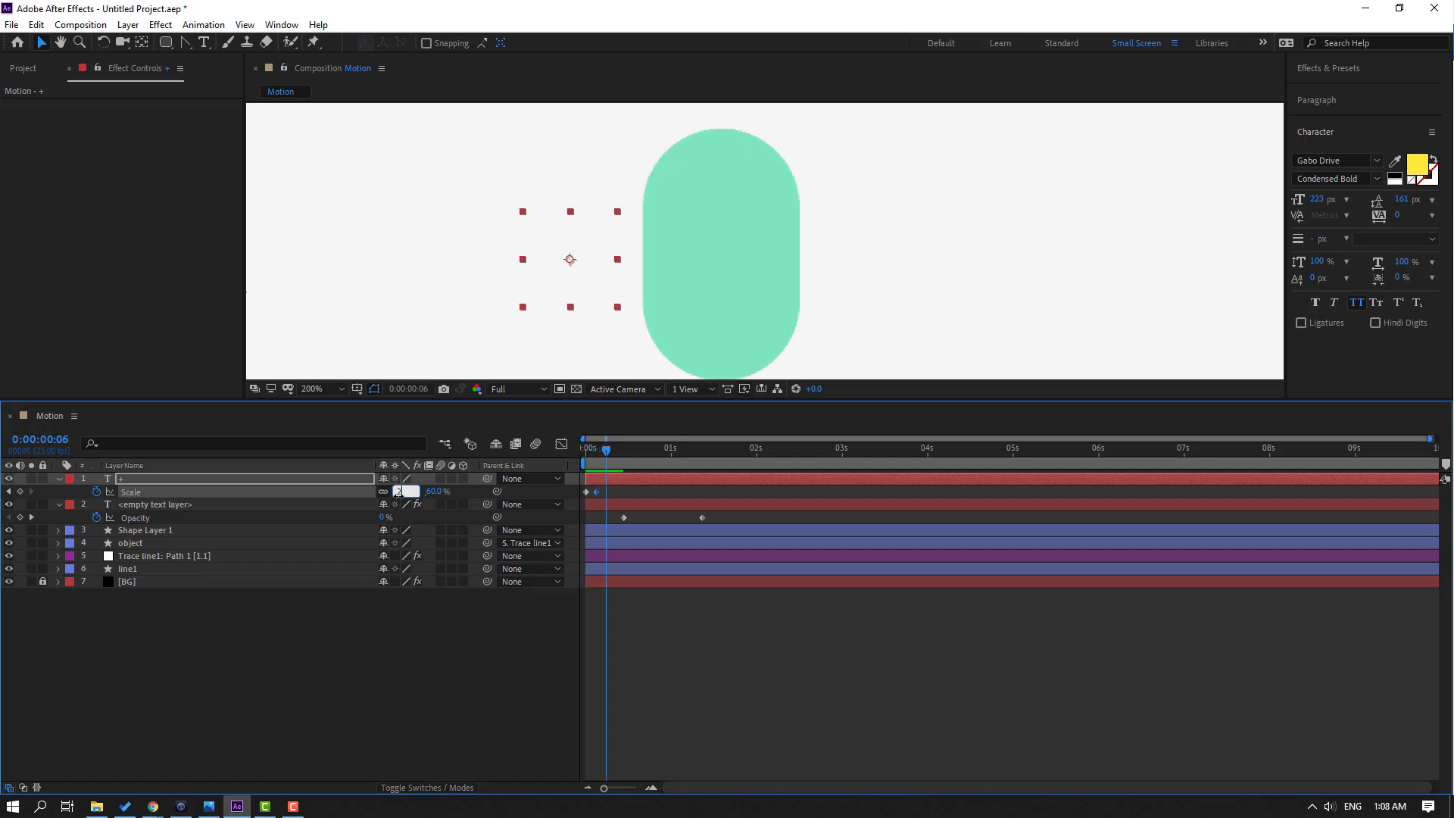
pyautogui.write('5')
pyautogui.press('Return')
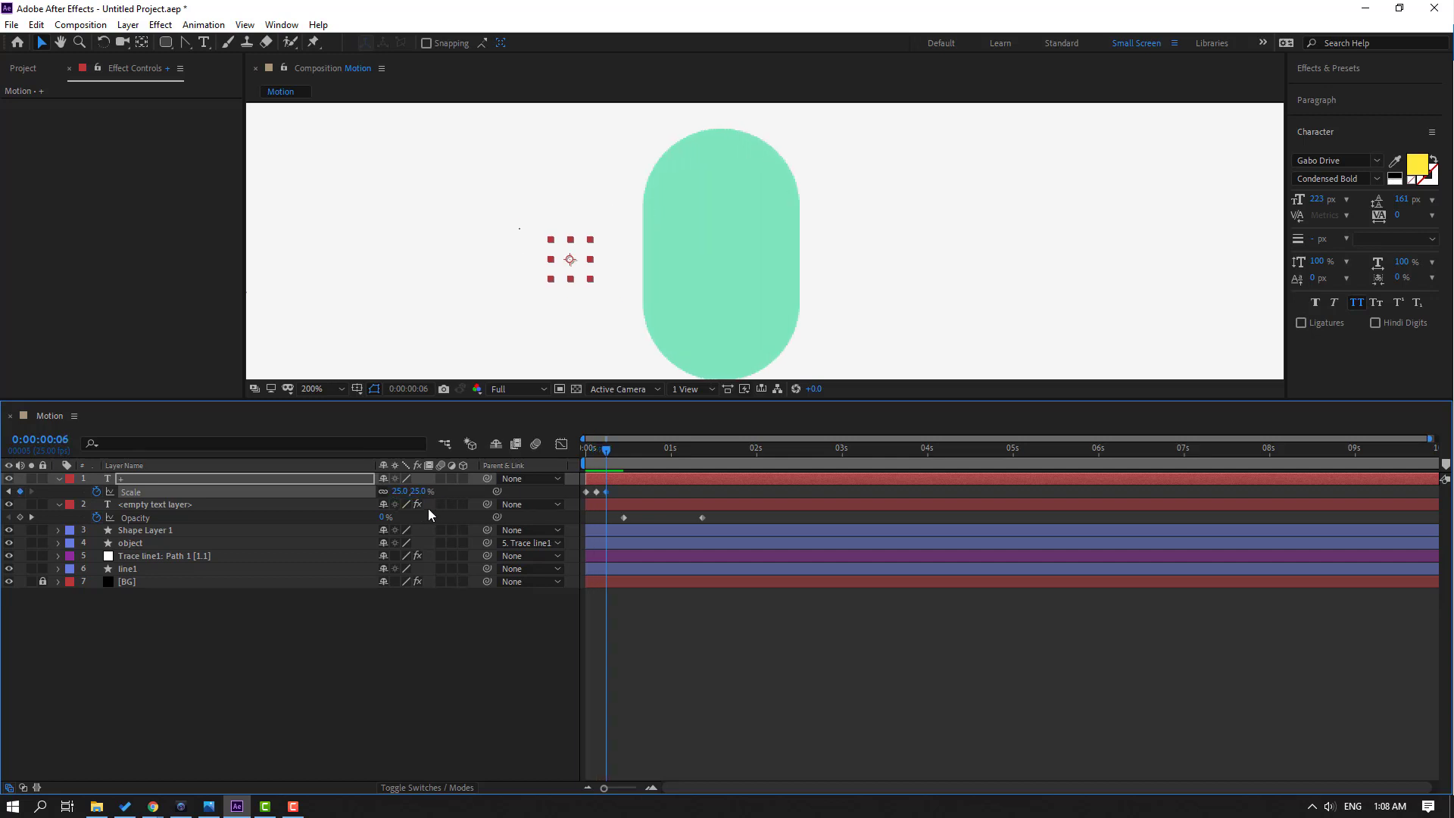
# Step: At 0:00:00:09, set the plus sign's Scale to 75%
pyautogui.press('pagedown')
pyautogui.press('pagedown')
pyautogui.press('pagedown')
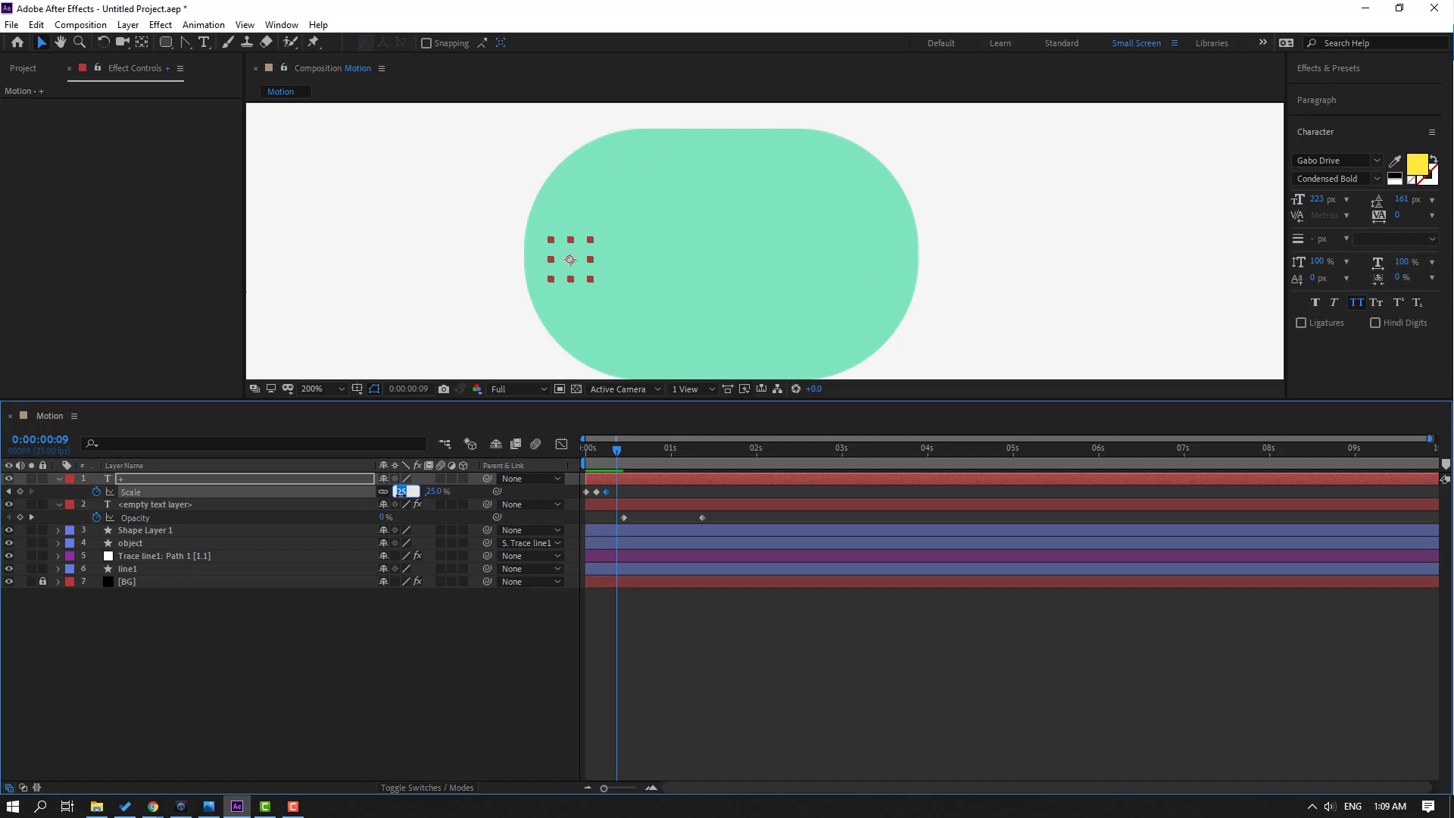
pyautogui.write('75')
pyautogui.press('Return')
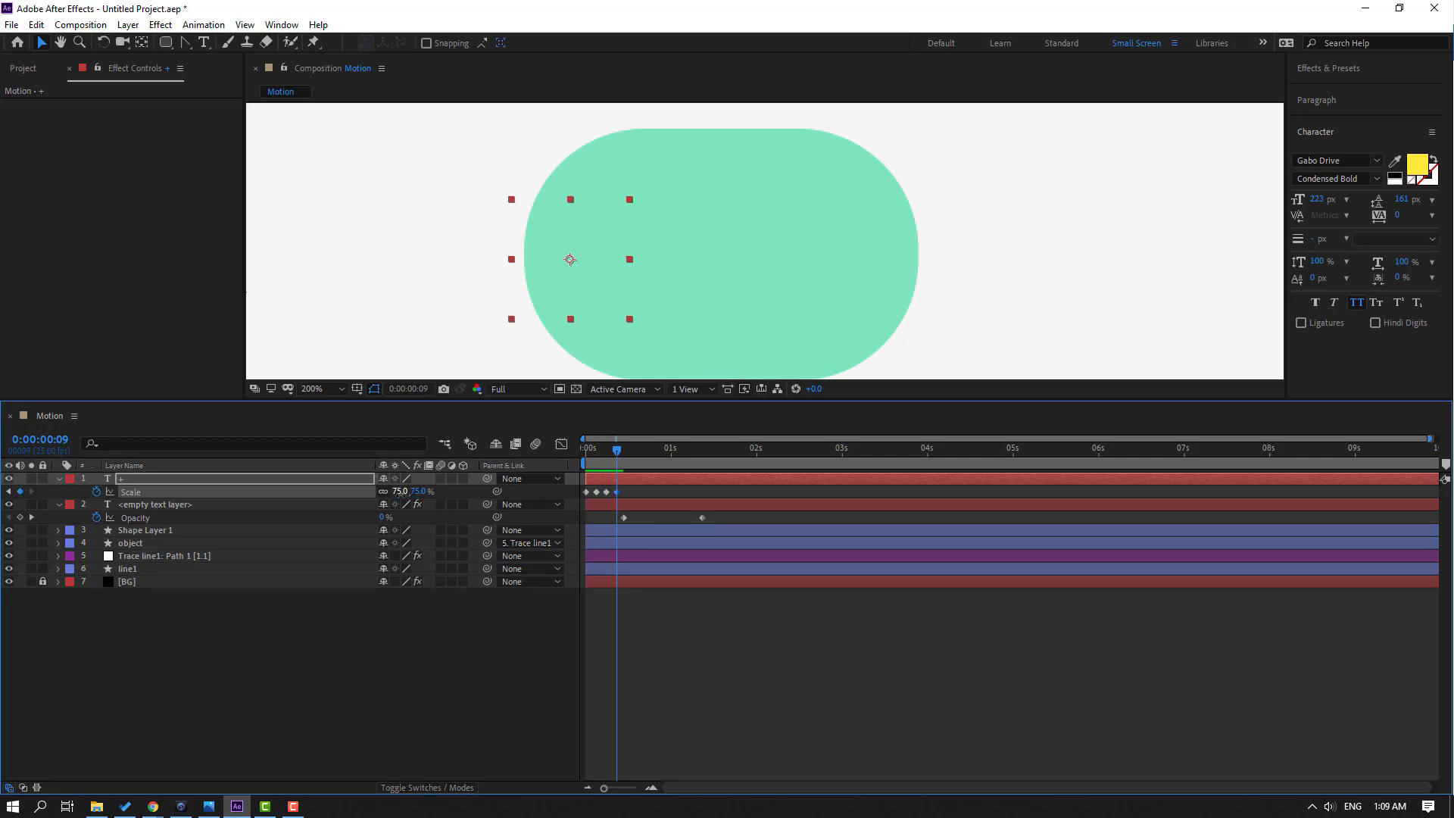
# Step: At 0:00:00:12, set the plus sign's Scale to 22%
pyautogui.press('pagedown')
pyautogui.press('pagedown')
pyautogui.press('pagedown')
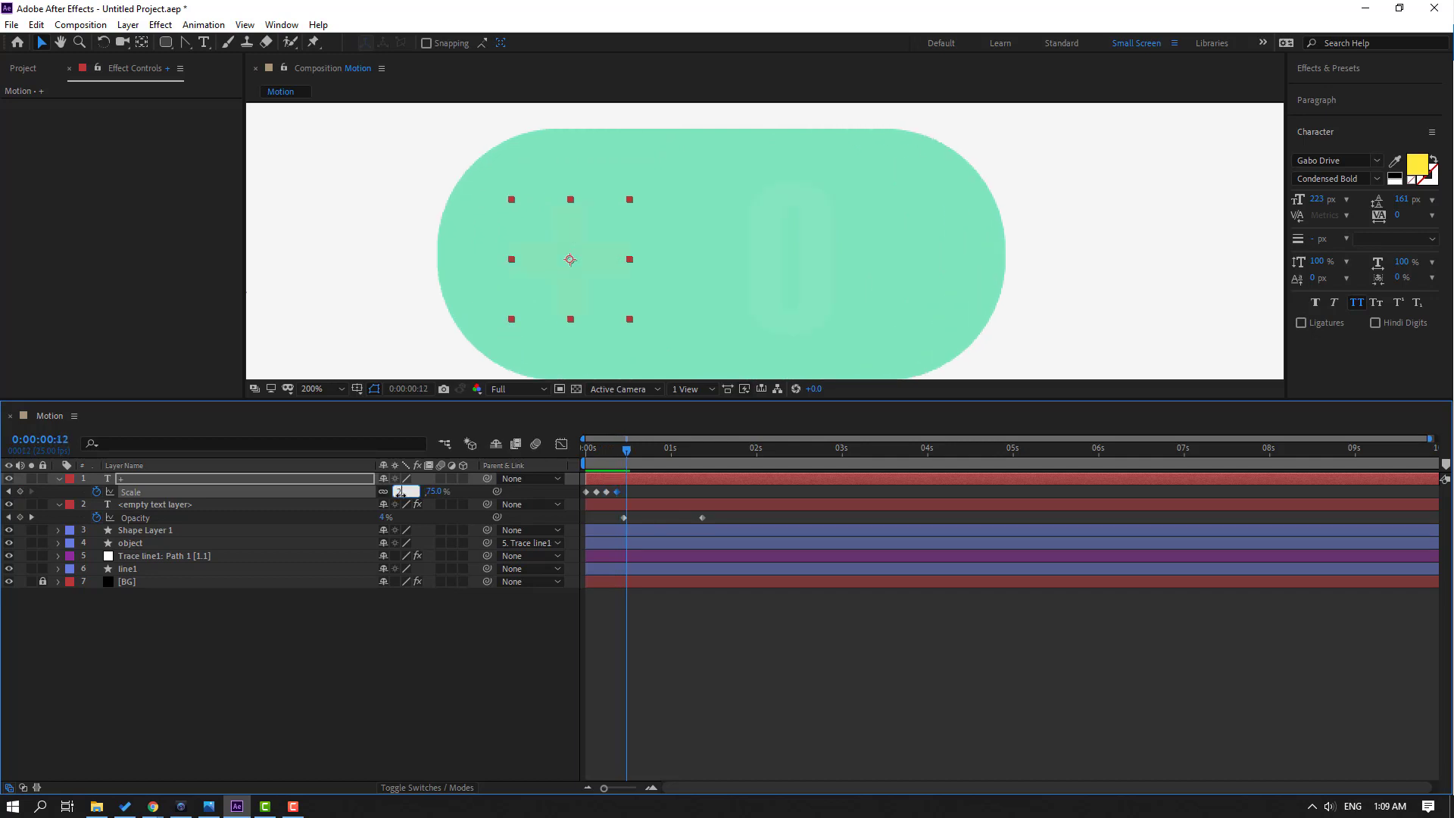
# Step: Apply Easy Ease to all five Scale keyframes of the plus sign
pyautogui.moveTo(643, 491); pyautogui.dragTo(581, 498)
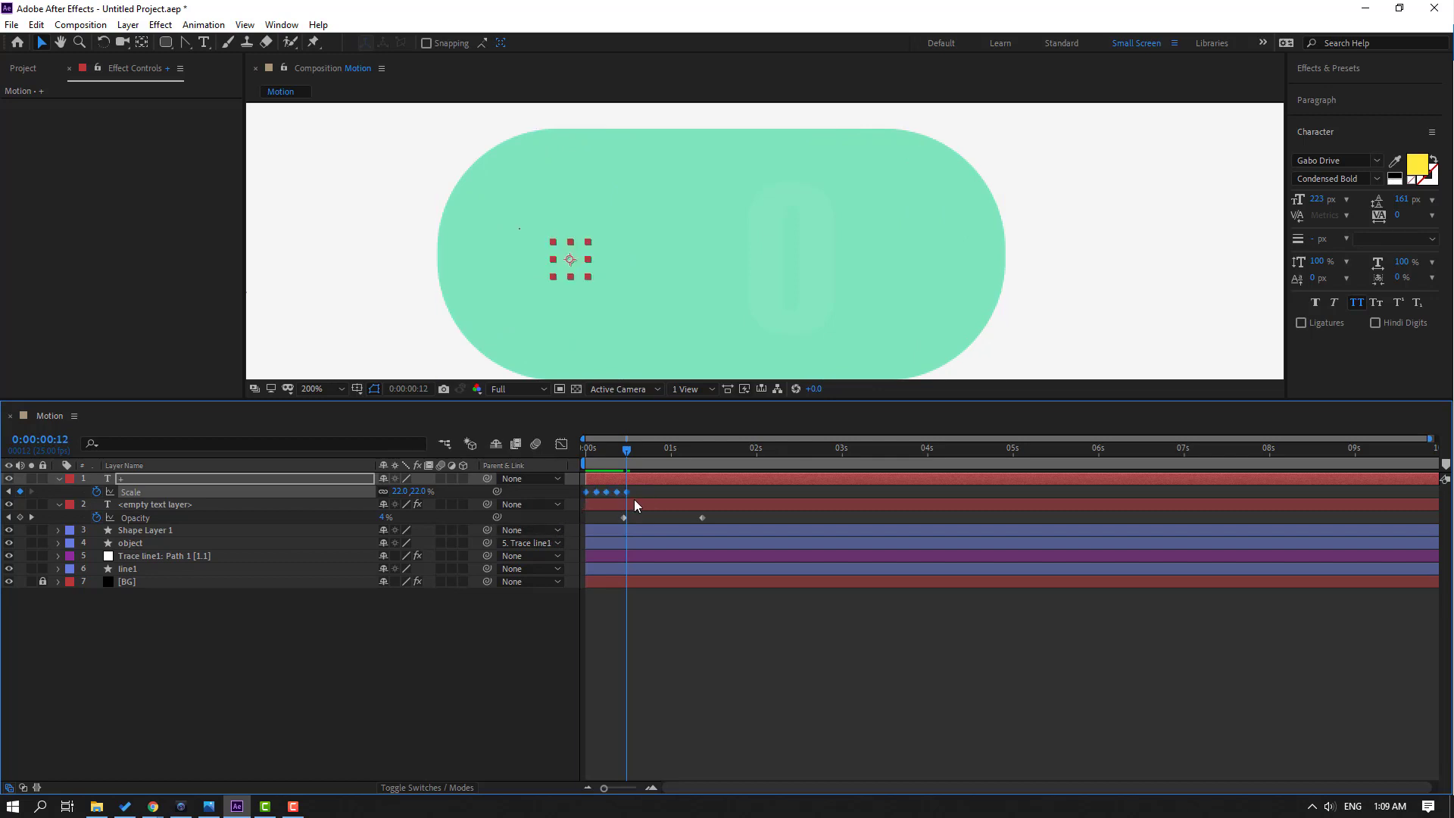
pyautogui.rightClick(628, 499)
pyautogui.moveTo(706, 688)
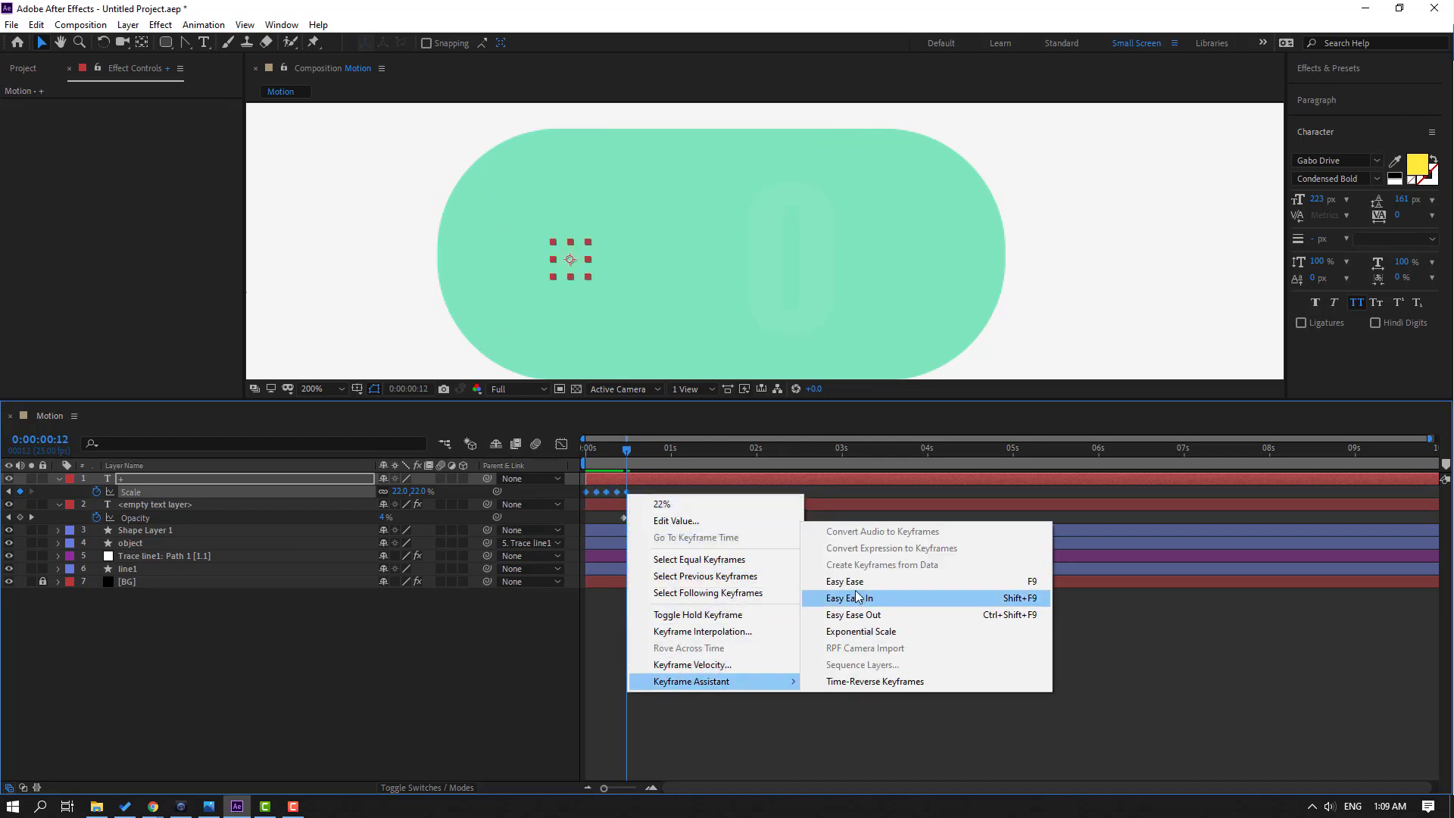
pyautogui.click(818, 581)
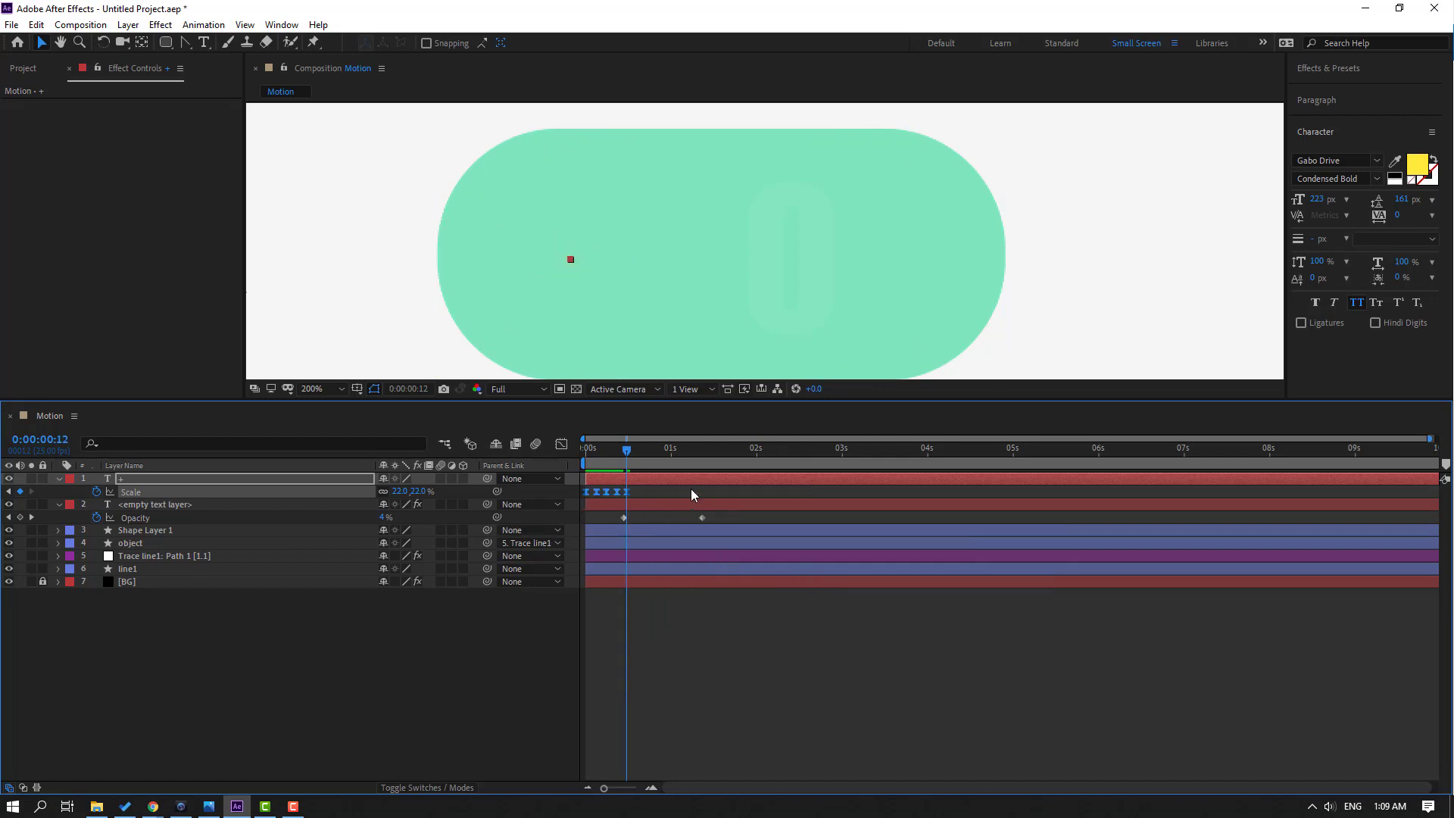
# Step: Copy the plus sign's Scale keyframes and paste them at 0:00:00:12 and 0:00:00:24, and preview the pulsing
pyautogui.hotkey('ctrl', 'c')
pyautogui.hotkey('ctrl', 'v')
pyautogui.click(667, 459)
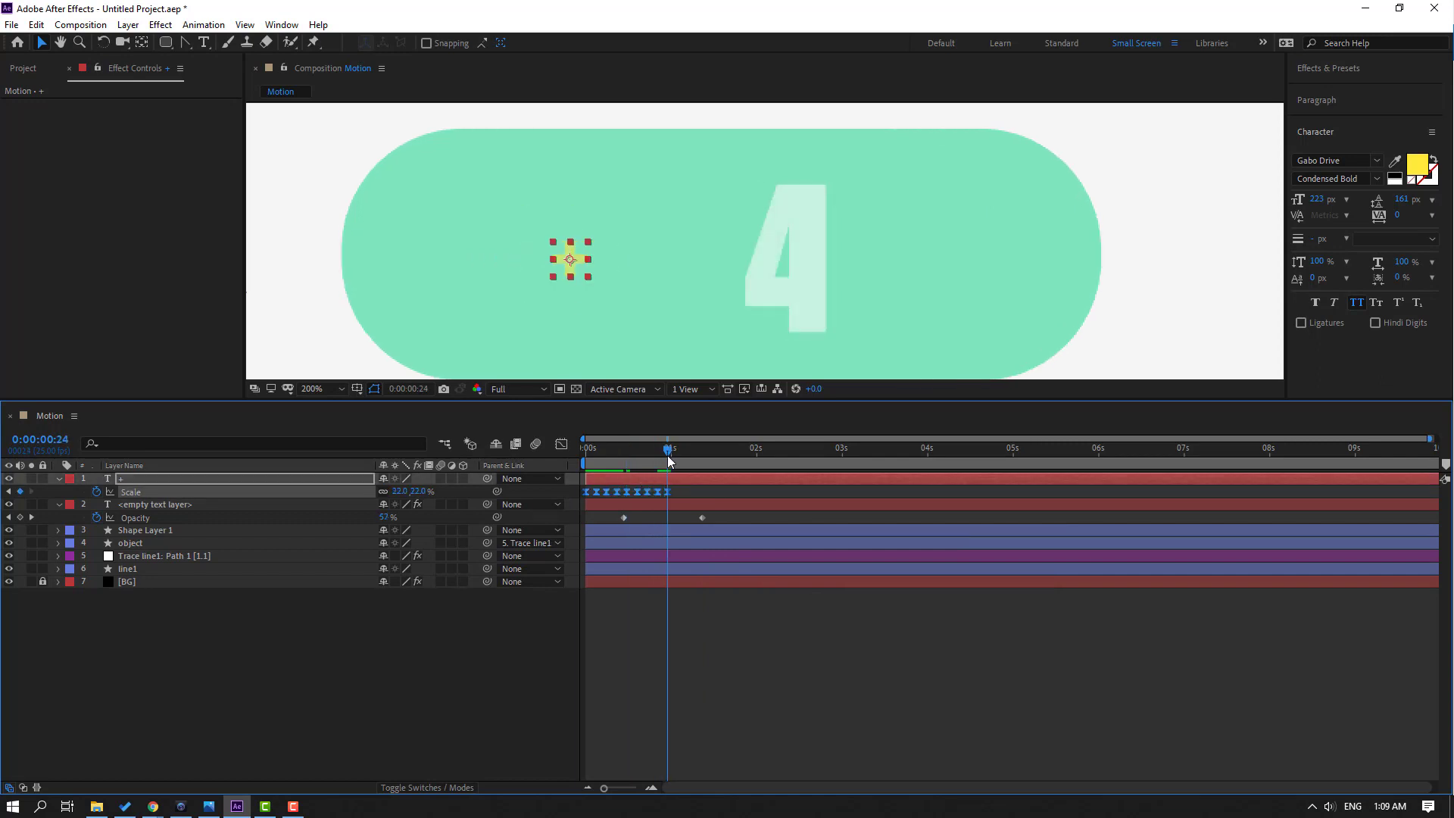
pyautogui.press('space')
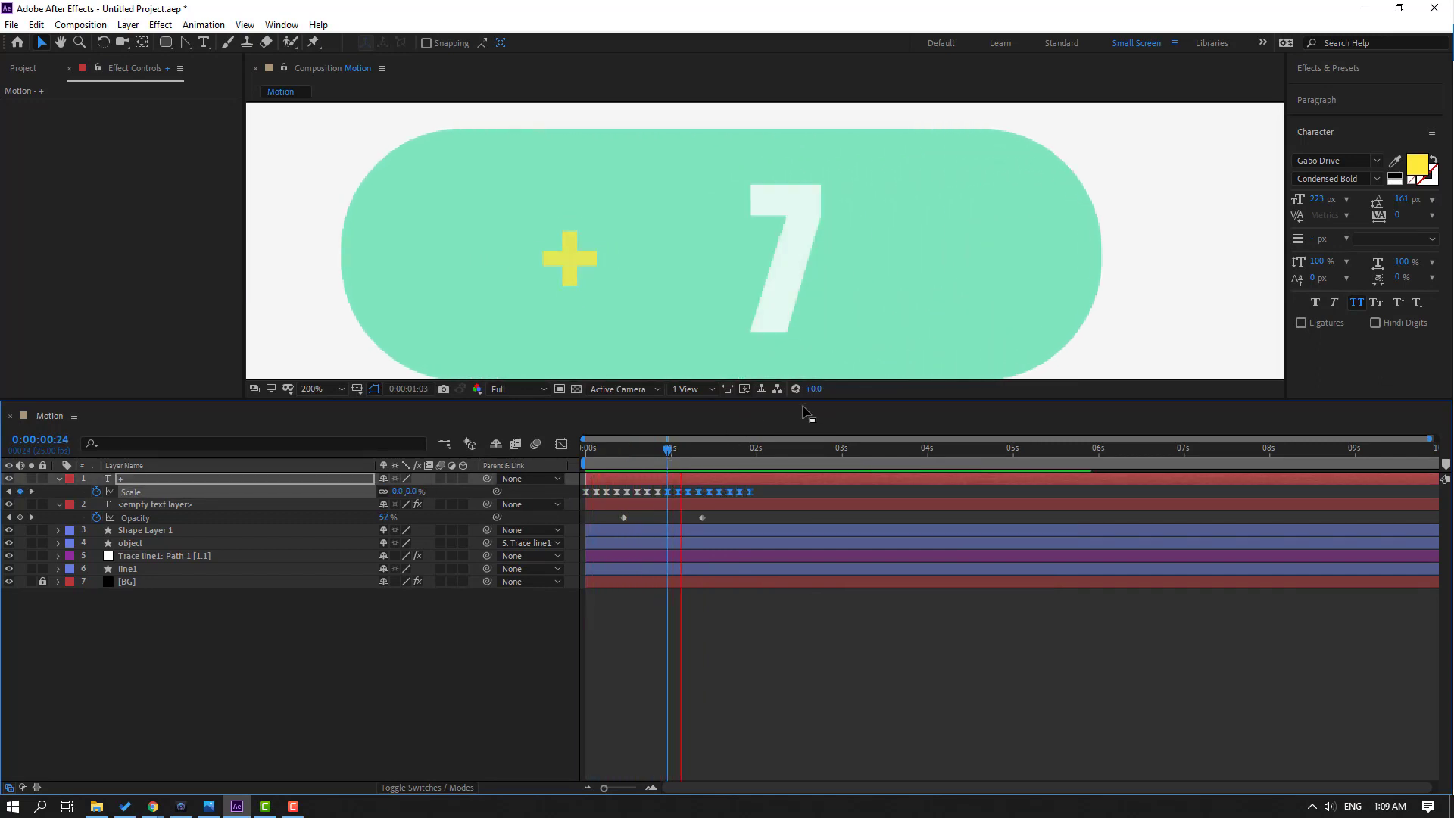
pyautogui.scroll(-3, 481, 241)
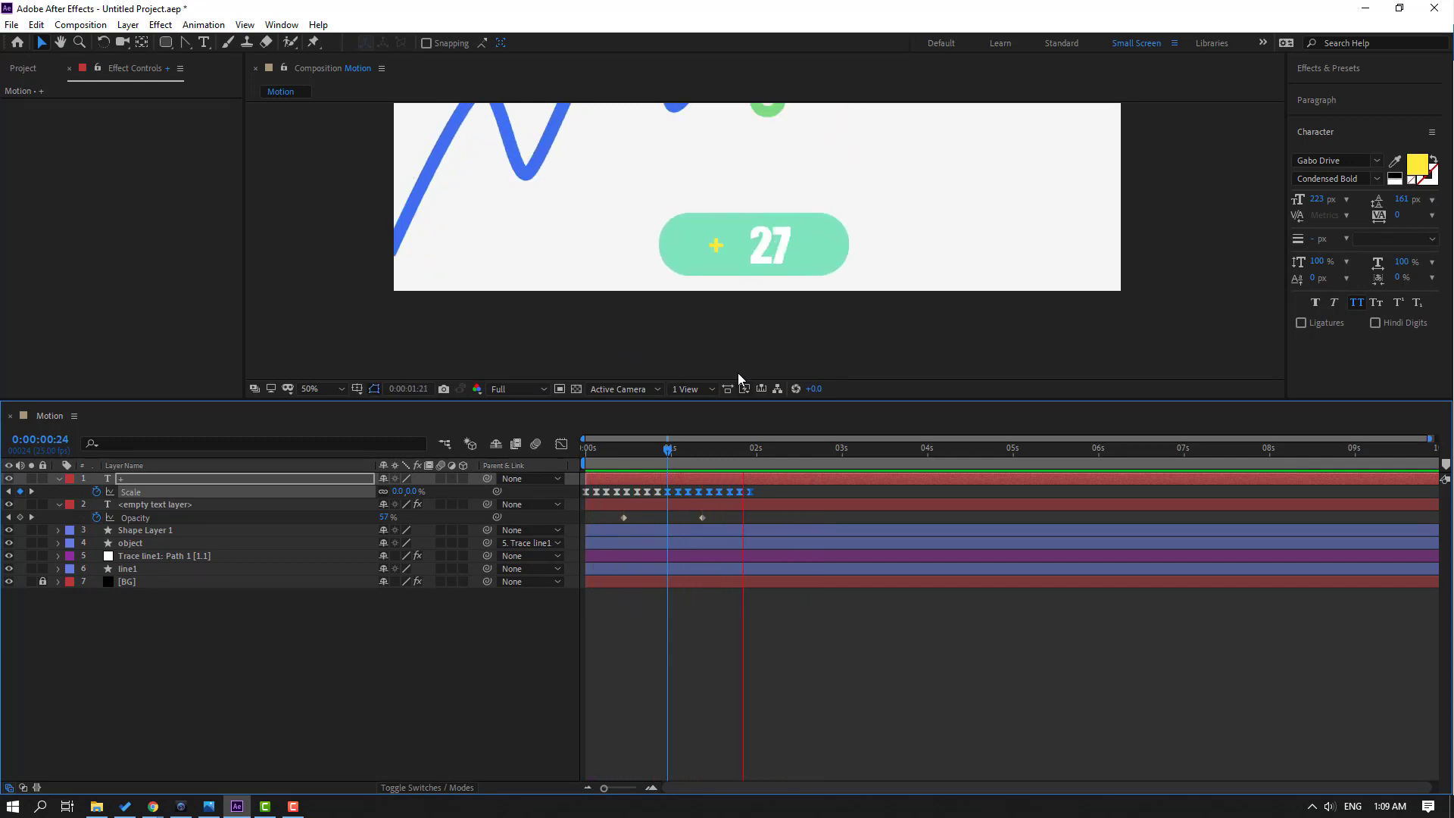
pyautogui.press('space')
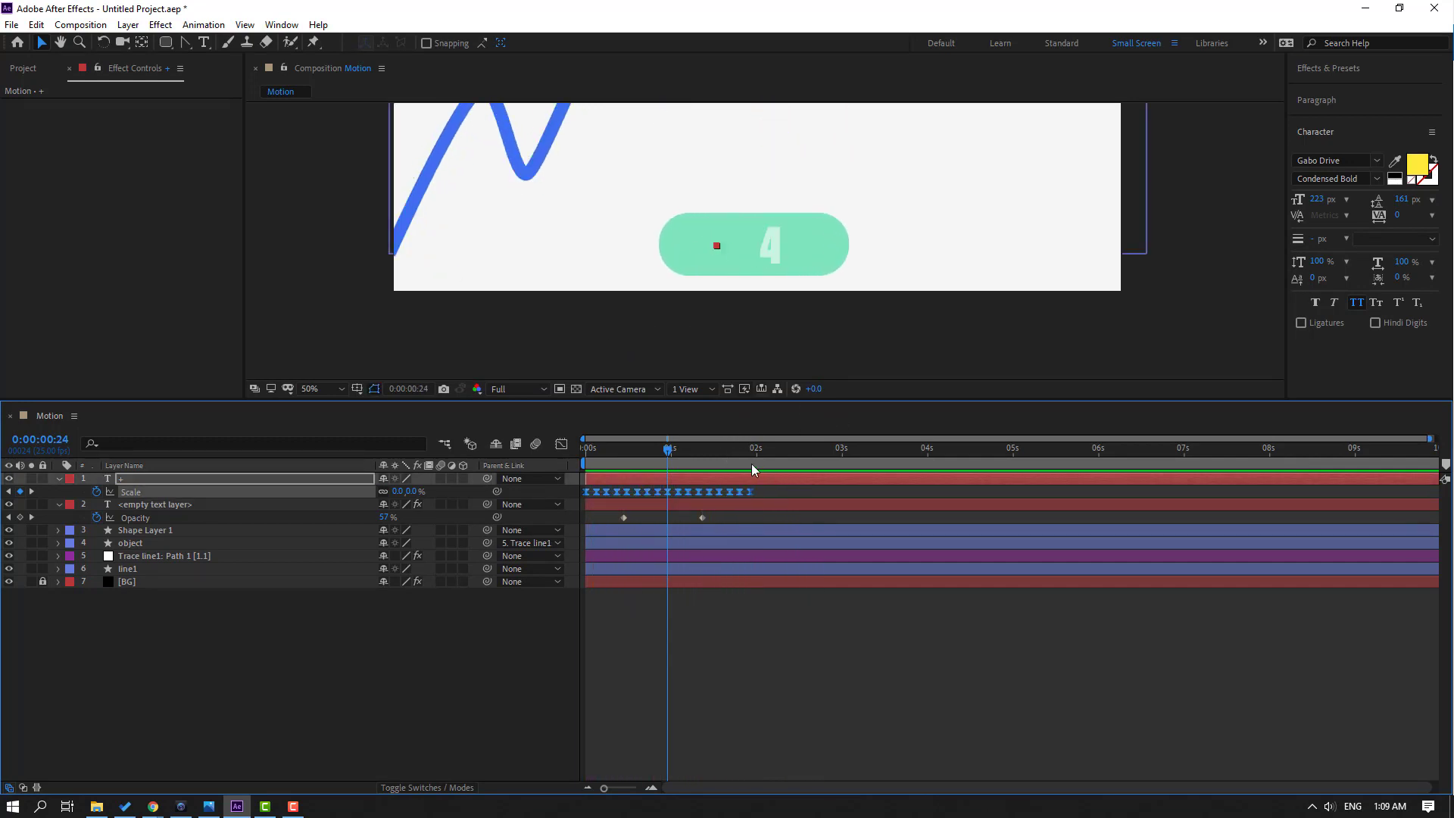
# Step: Keep pasting the Scale keyframes so the pulse repeats to about 0:00:05:19, and end the work area at 0:00:05:02
pyautogui.click(749, 450)
pyautogui.moveTo(851, 459); pyautogui.dragTo(915, 453)
pyautogui.moveTo(1060, 454); pyautogui.dragTo(1020, 456)
# Step: Fit the whole composition in view, up to 100%, and preview the finished animation
pyautogui.click(324, 389)
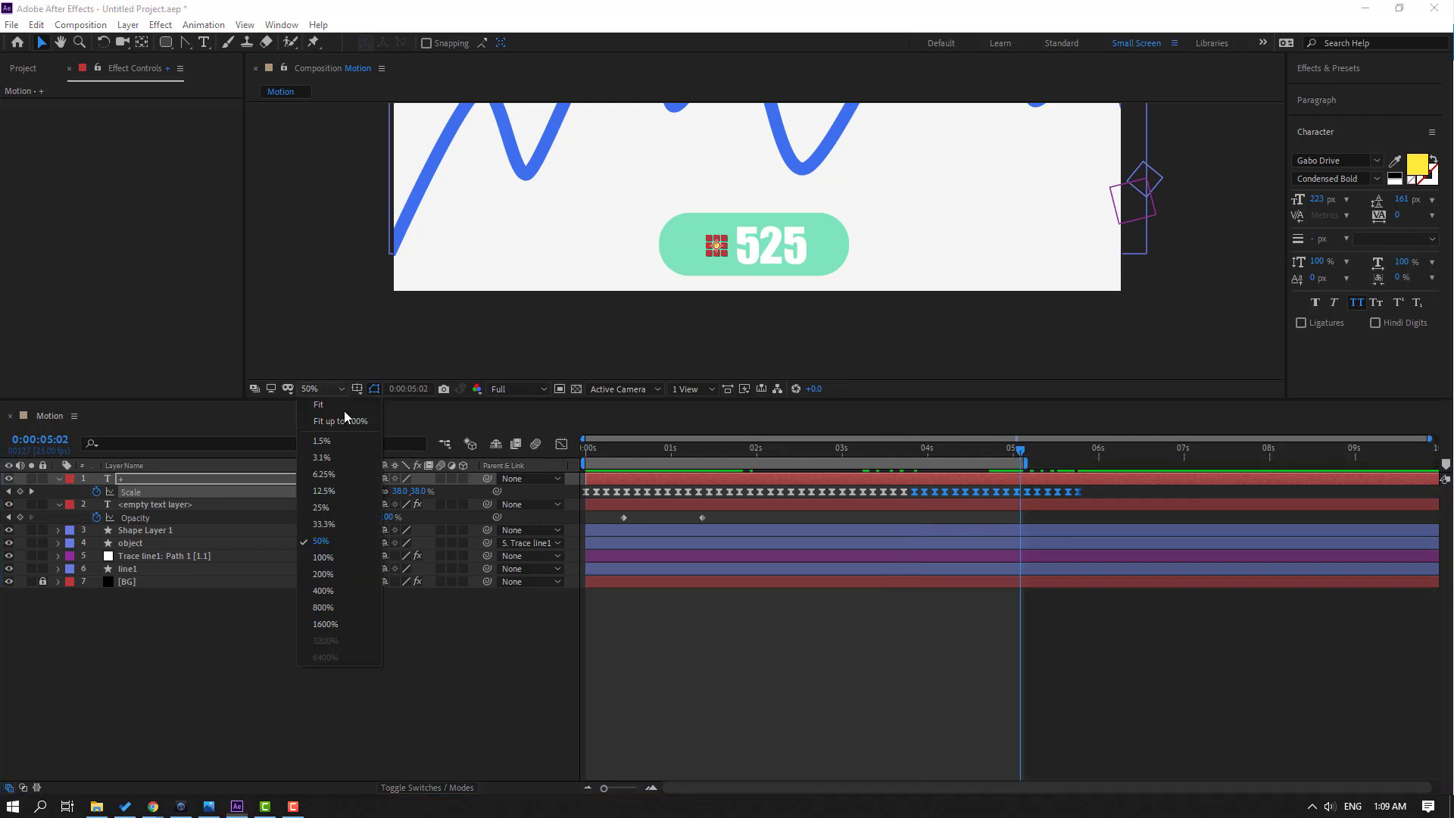
pyautogui.click(342, 421)
pyautogui.press('space')
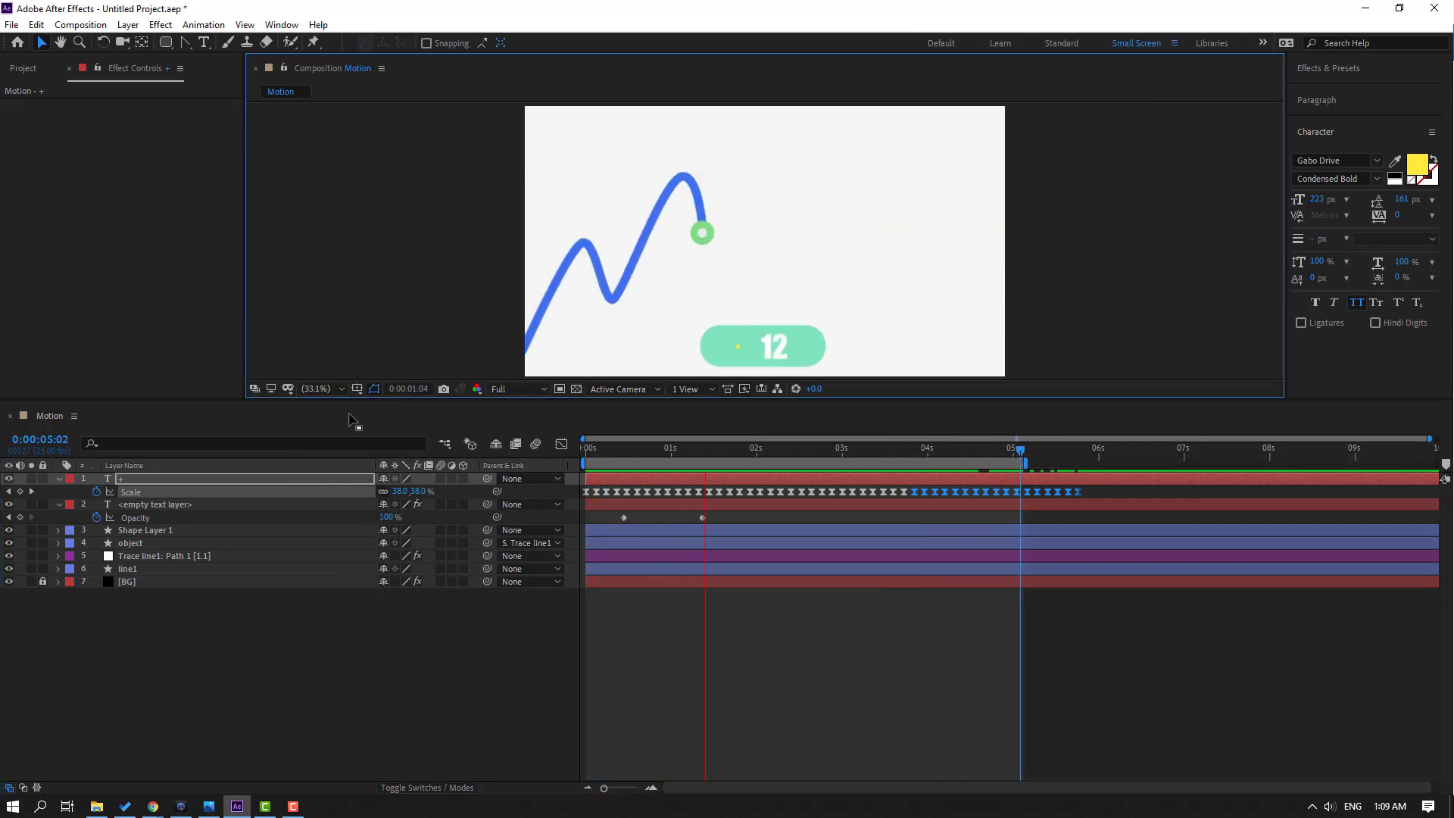